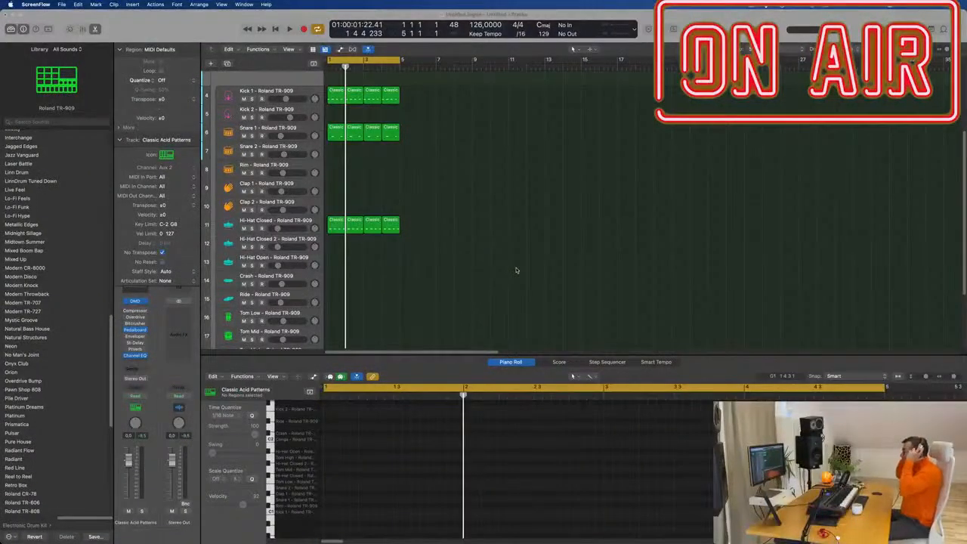
# Play the TR-909 drum loop in the four-bar cycle, bringing the synth tracks above the drums into view.
pyautogui.click(491, 163)
pyautogui.scroll(5, 489, 162)
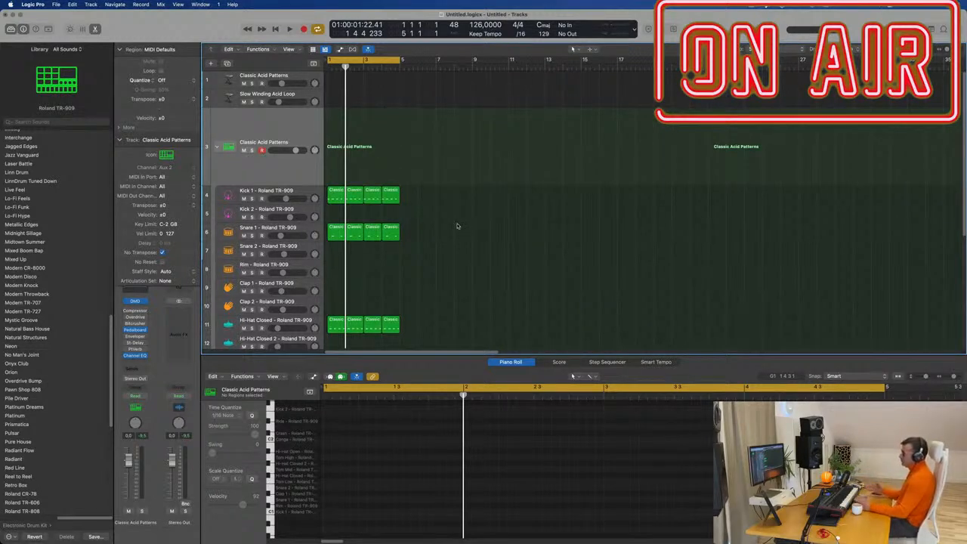
pyautogui.press('space')
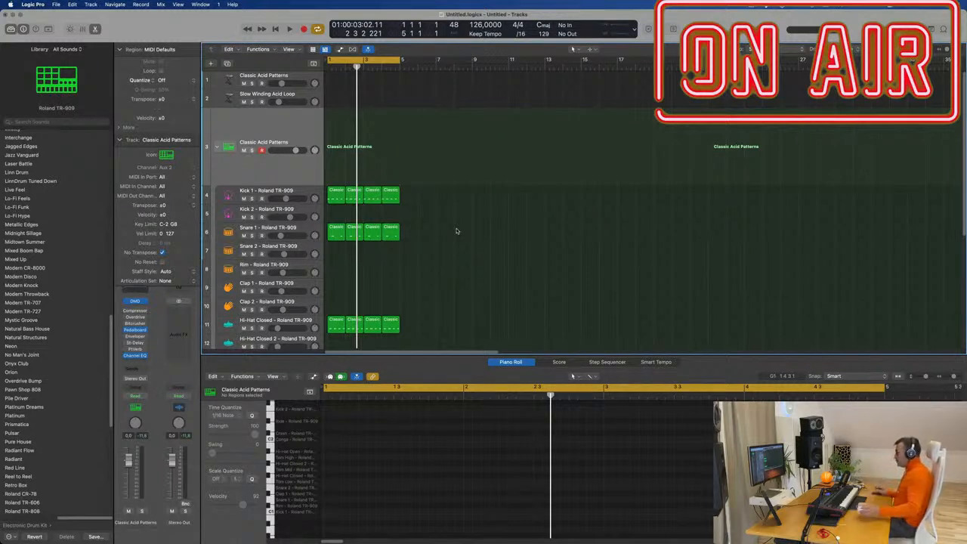
pyautogui.press('space')
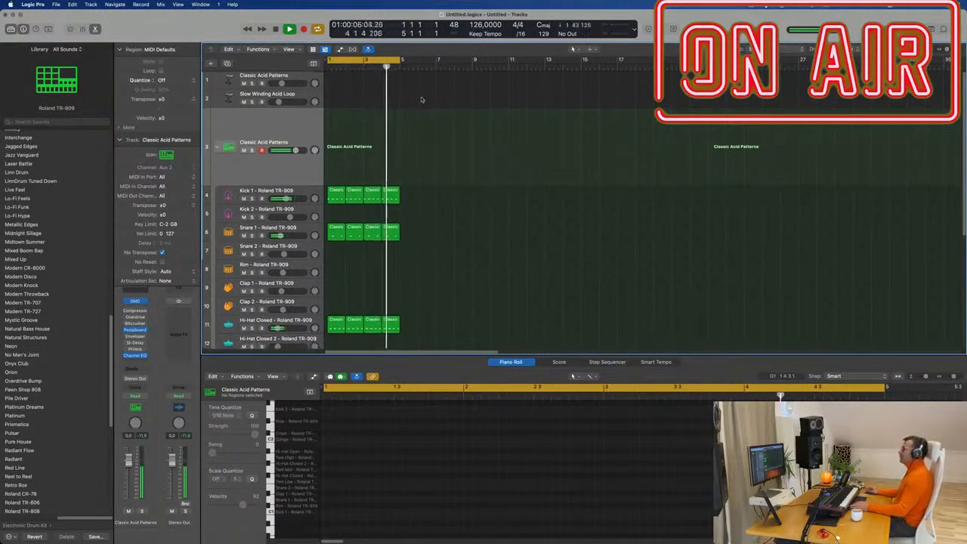
# Enlarge the first Classic Acid Patterns synth track and record a sustained note on it over the drum loop.
pyautogui.click(300, 78)
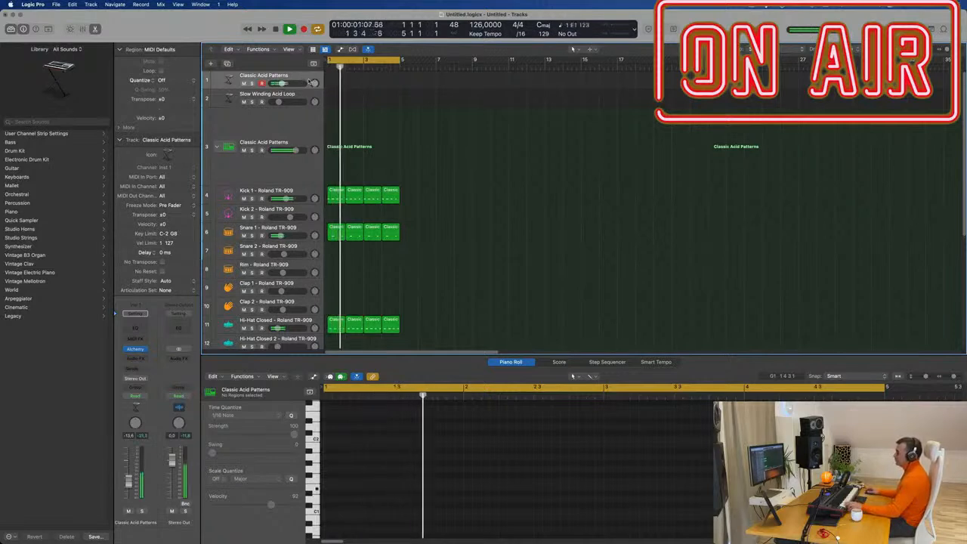
pyautogui.moveTo(302, 88); pyautogui.dragTo(294, 127)
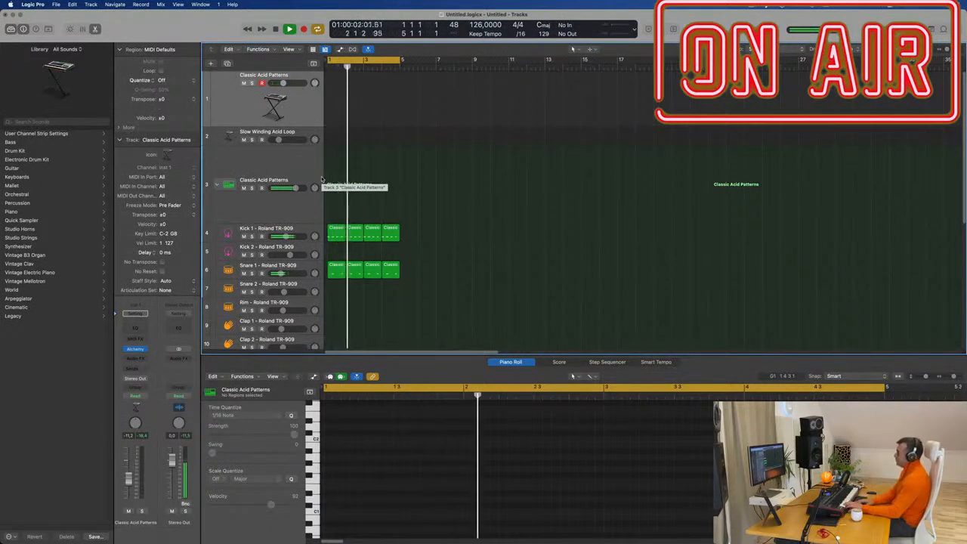
pyautogui.press('r')
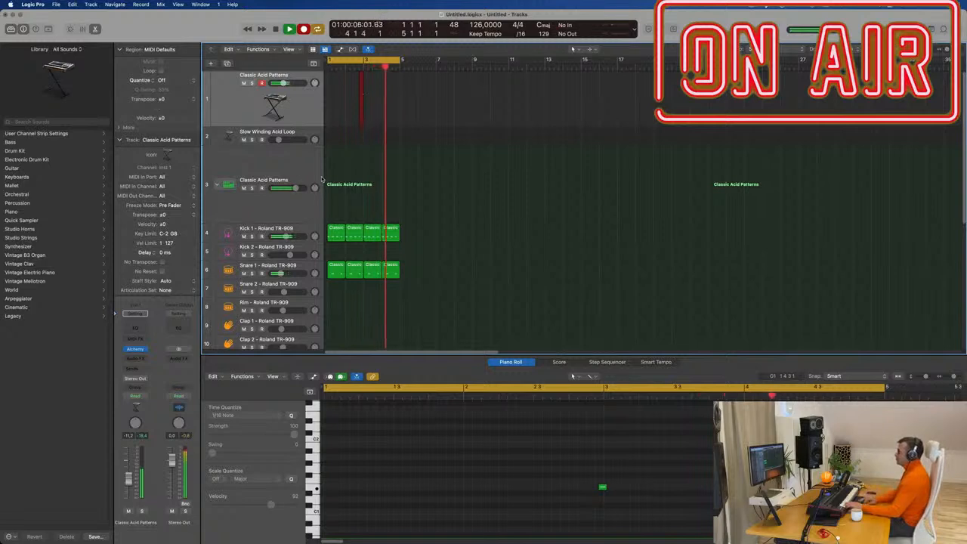
pyautogui.press('space')
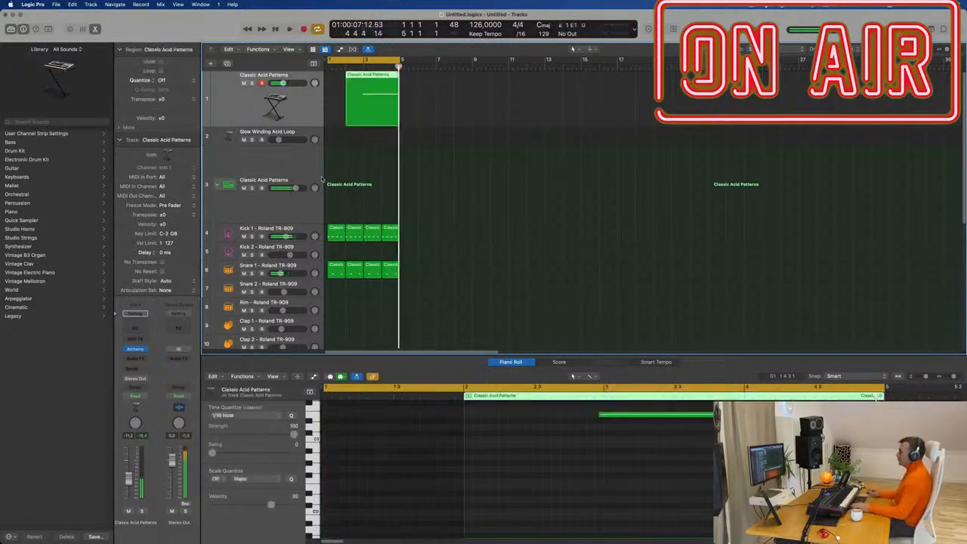
# Quantize the recorded note to 1/16 and turn its region from bar 3 into back-to-back two-bar regions at bars 1 and 3.
pyautogui.click(647, 416)
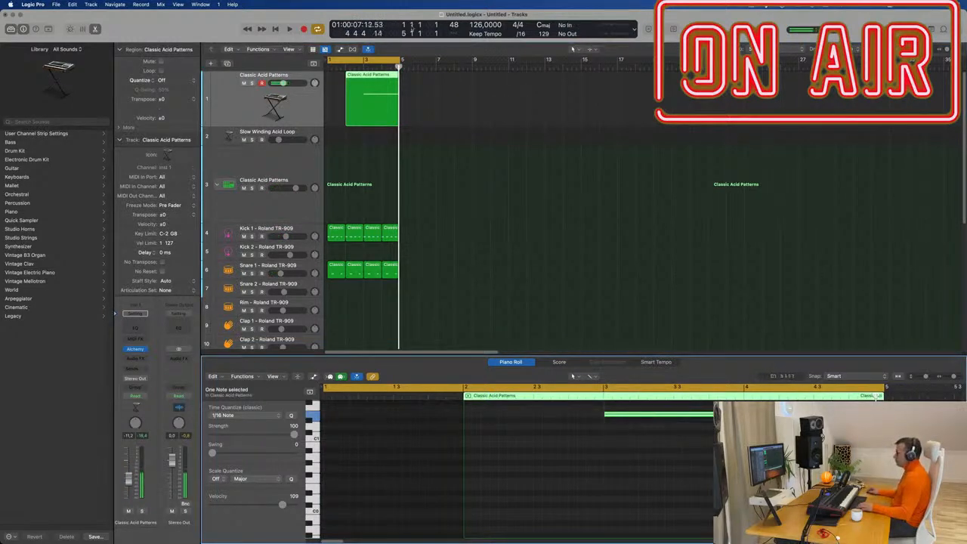
pyautogui.doubleClick(362, 86)
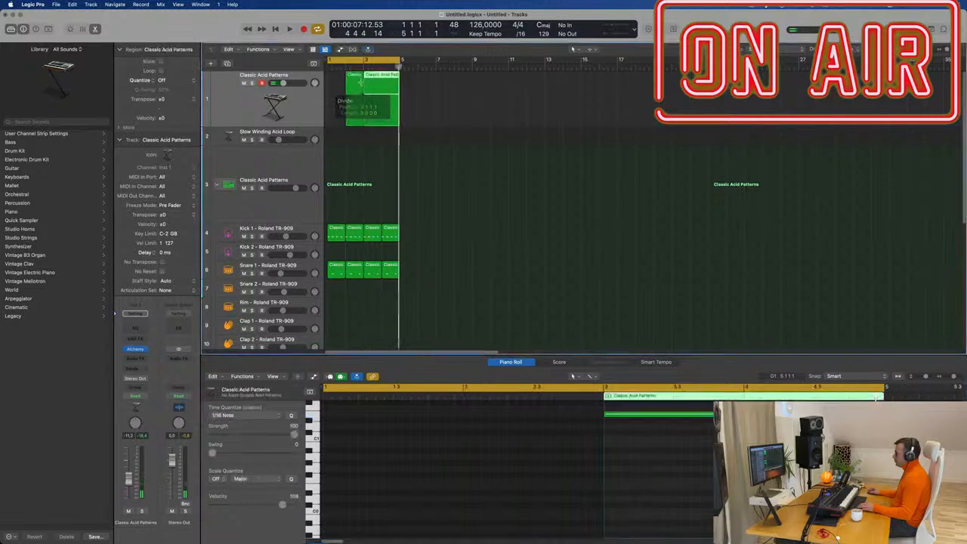
pyautogui.click(359, 81)
pyautogui.press('Delete')
pyautogui.moveTo(375, 77)
pyautogui.mouseDown()
pyautogui.moveTo(339, 78)
pyautogui.moveTo(374, 80)
pyautogui.mouseUp()
# Play the synth regions with the drums from the start, checking the Snare 1 track and returning to the first synth track.
pyautogui.press('space')
pyautogui.click(256, 104)
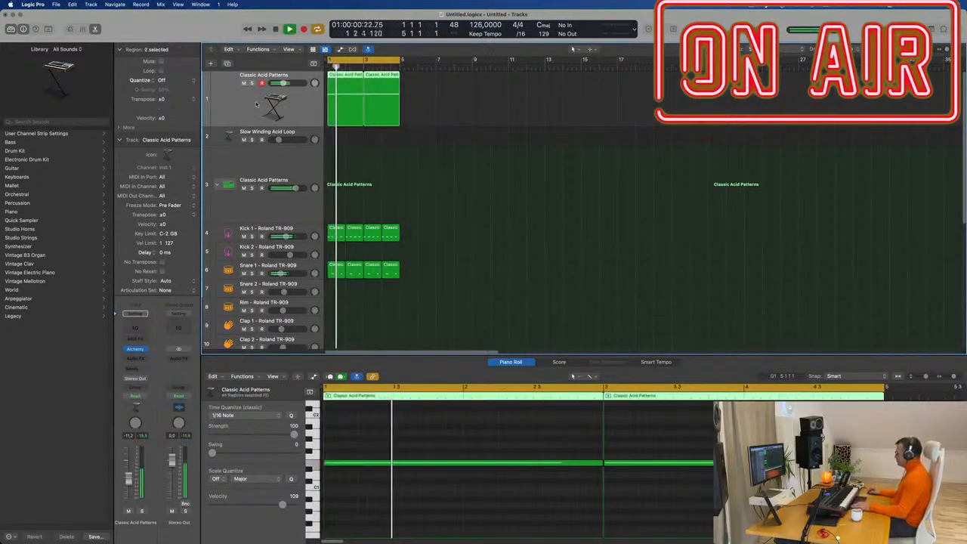
pyautogui.press('space')
pyautogui.press('space')
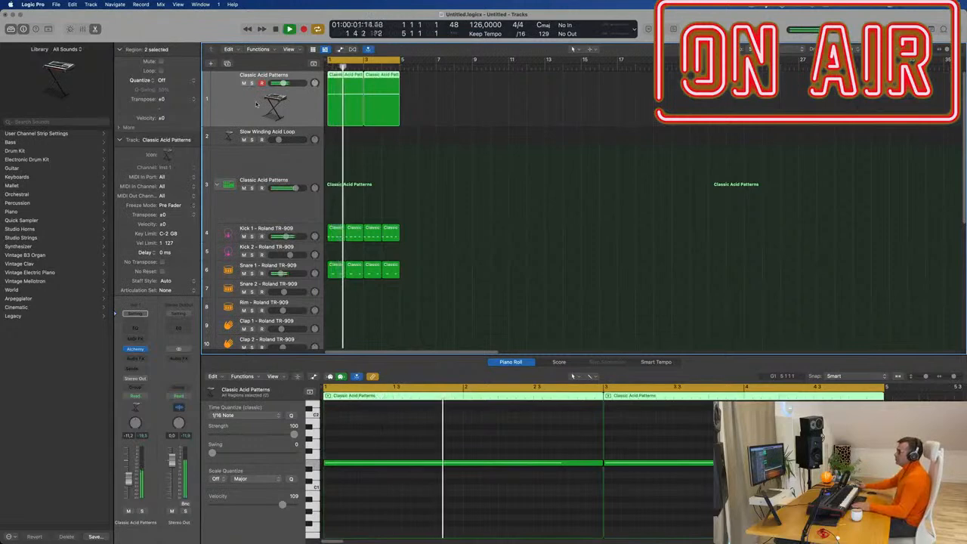
pyautogui.press('Return')
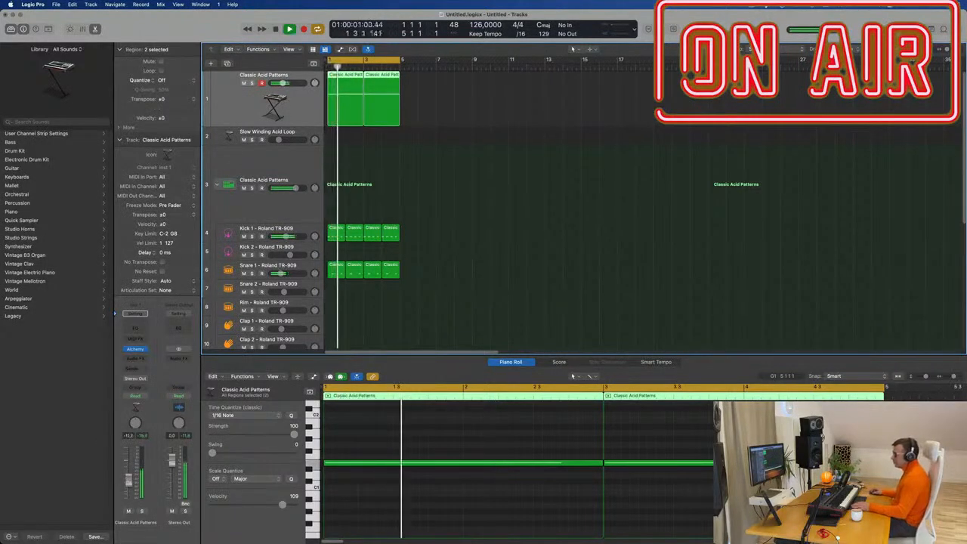
pyautogui.click(234, 269)
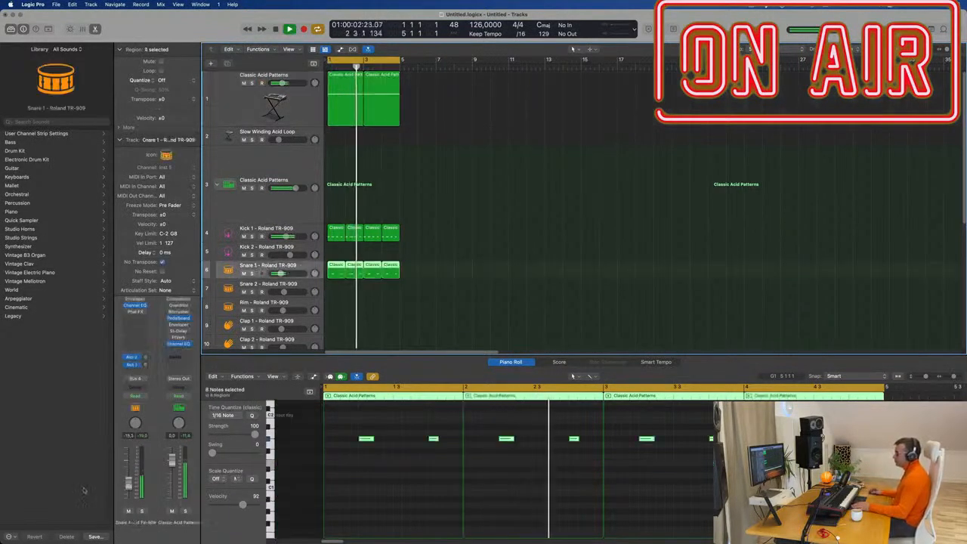
pyautogui.press('Return')
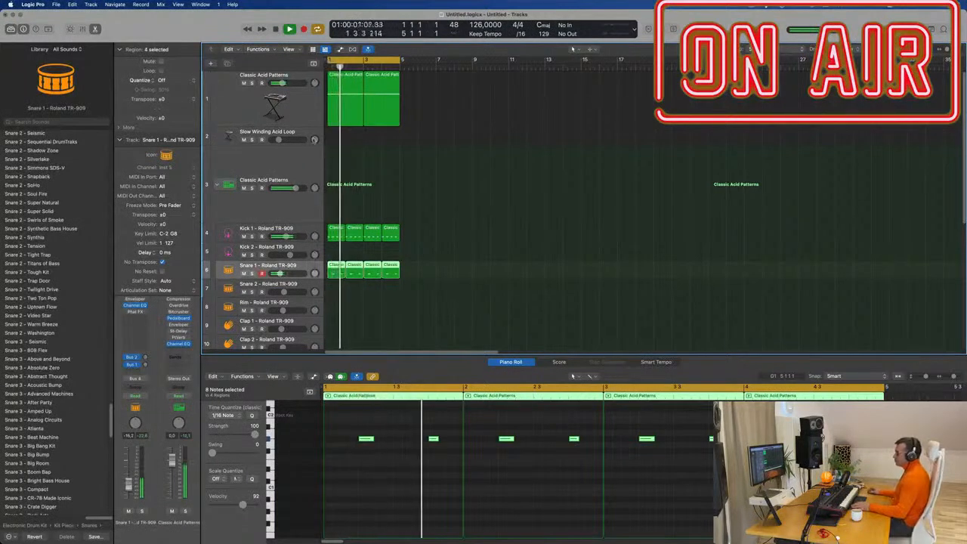
pyautogui.click(289, 107)
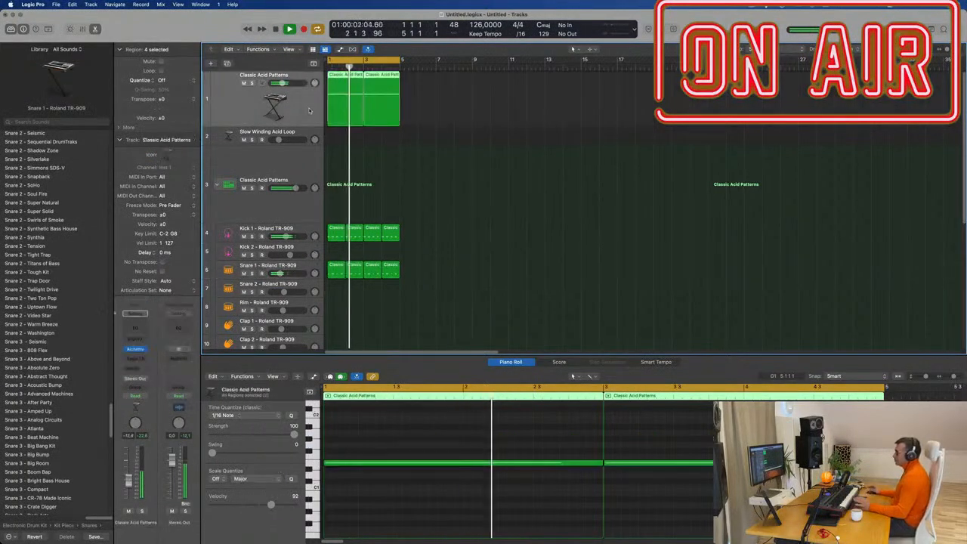
# Open the synth track's Alchemy instrument beside the track list and show its arpeggiator settings.
pyautogui.click(144, 348)
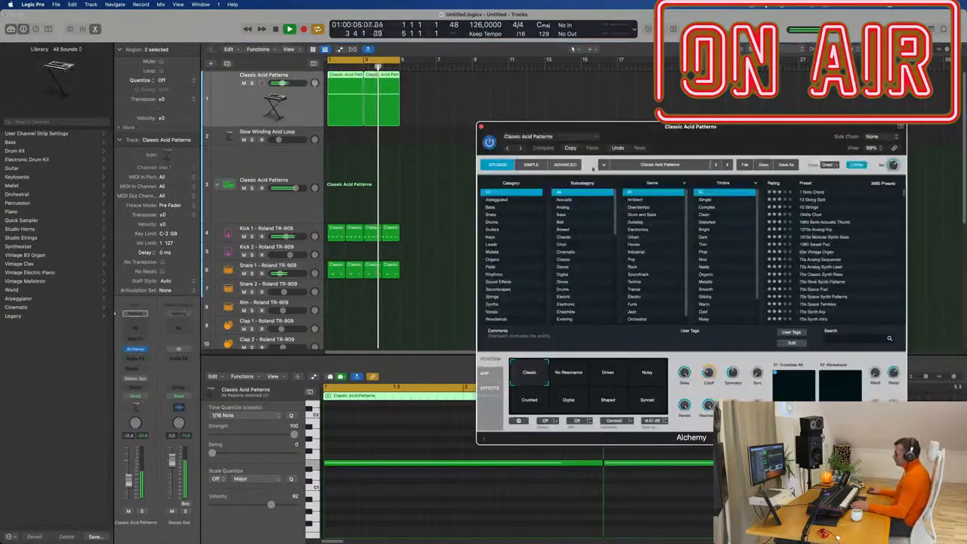
pyautogui.moveTo(656, 128); pyautogui.dragTo(494, 80)
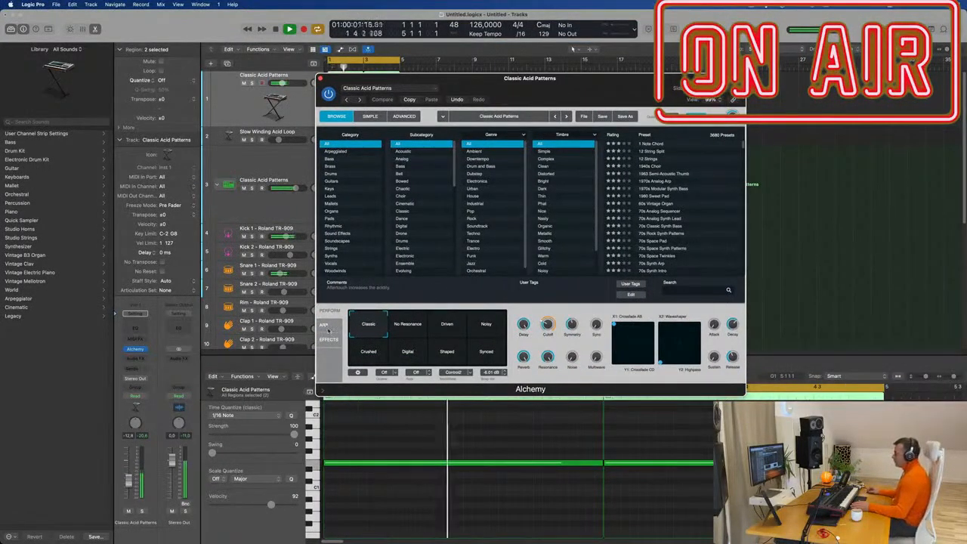
pyautogui.click(327, 326)
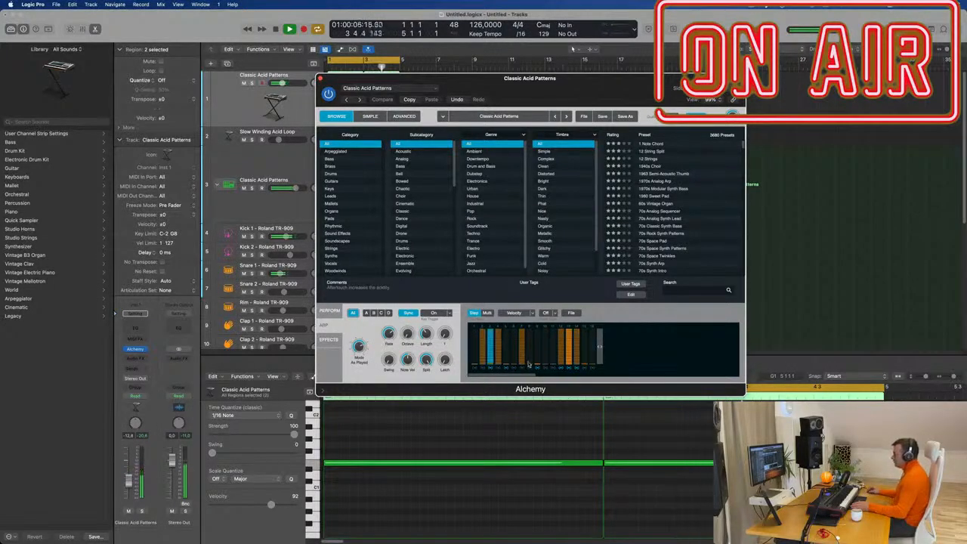
# Reshape the arpeggiator's Tune pattern, raising the pitch of steps 5, 6 and 10 among others.
pyautogui.click(531, 312)
pyautogui.click(527, 330)
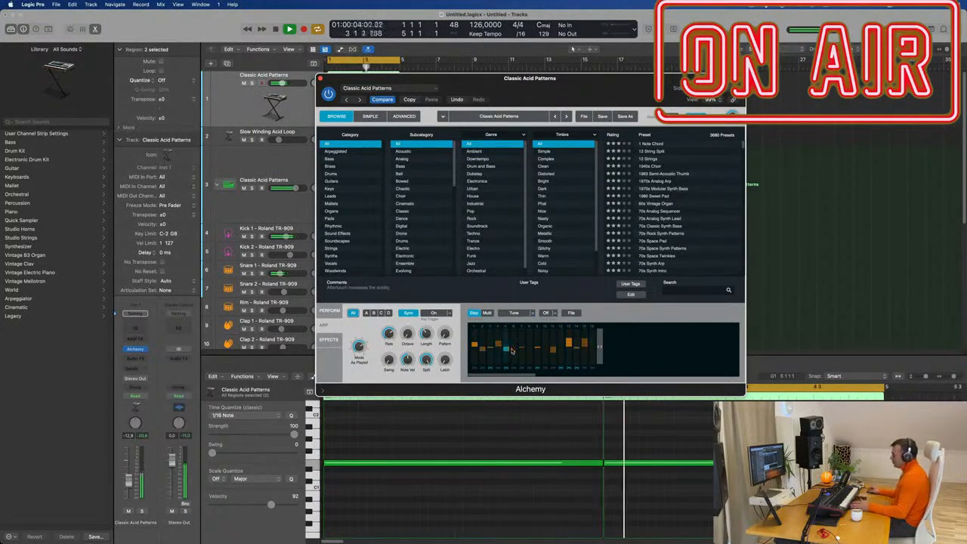
pyautogui.moveTo(514, 351); pyautogui.dragTo(514, 346)
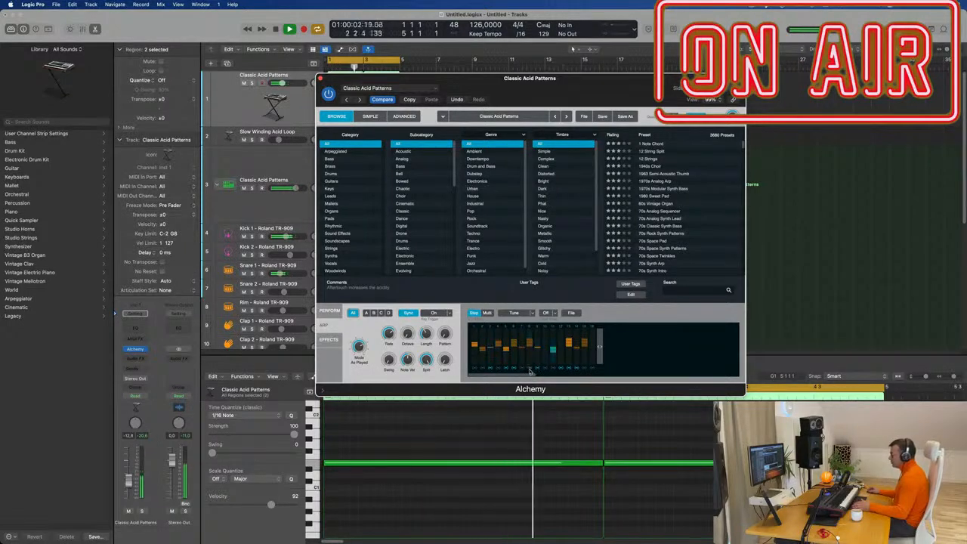
pyautogui.moveTo(544, 347); pyautogui.dragTo(546, 337)
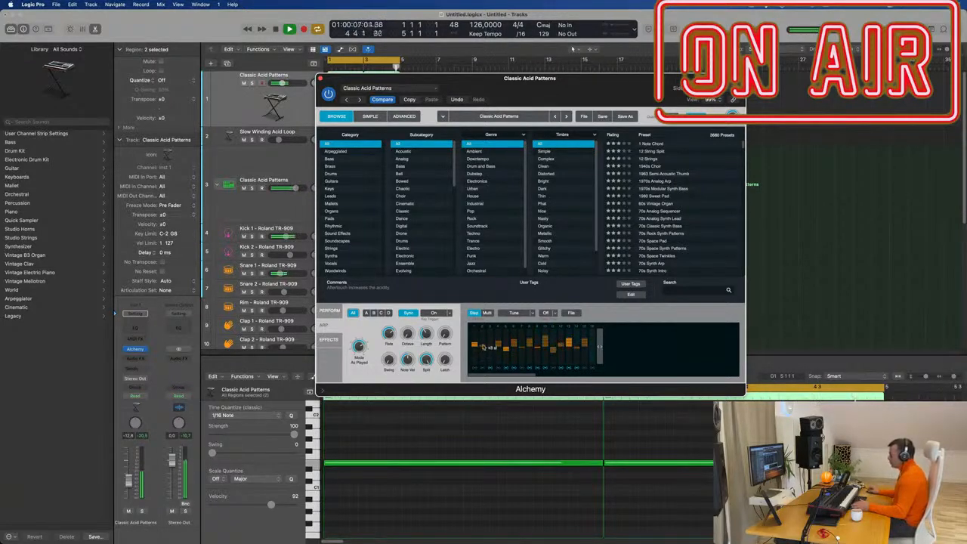
pyautogui.moveTo(507, 353); pyautogui.dragTo(509, 344)
# Lower the arpeggiator's Velocity pattern to soft values across the steps, with accents on steps 5 and 9.
pyautogui.click(532, 314)
pyautogui.click(515, 334)
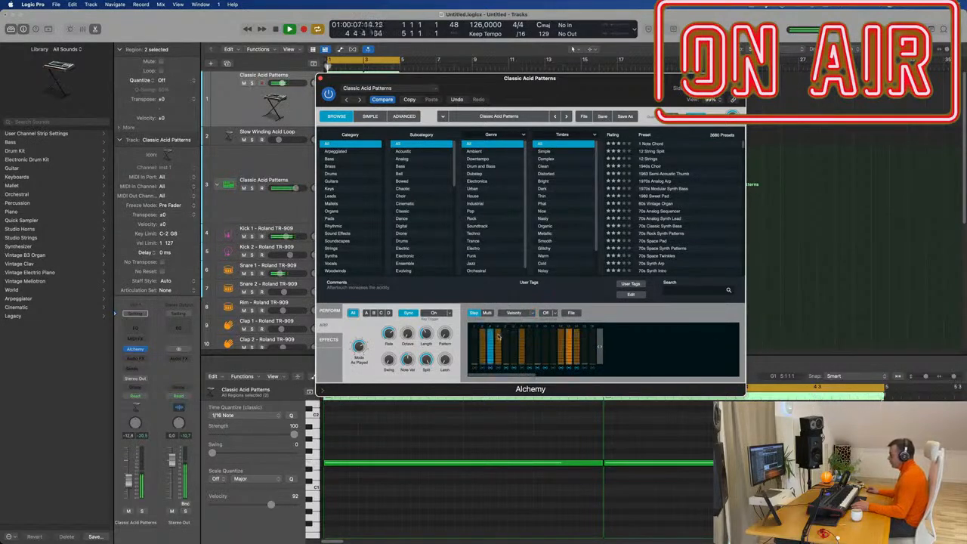
pyautogui.click(487, 361)
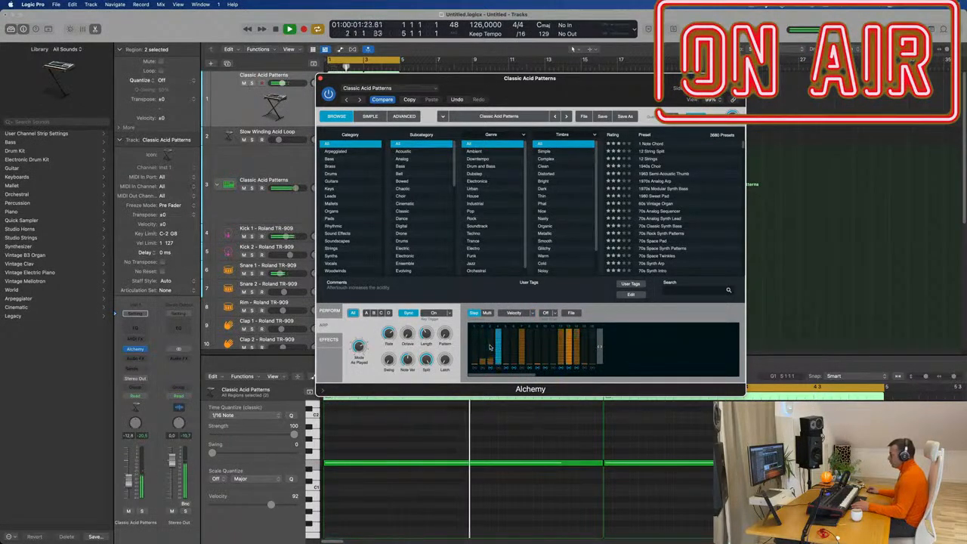
pyautogui.moveTo(492, 359); pyautogui.dragTo(579, 361)
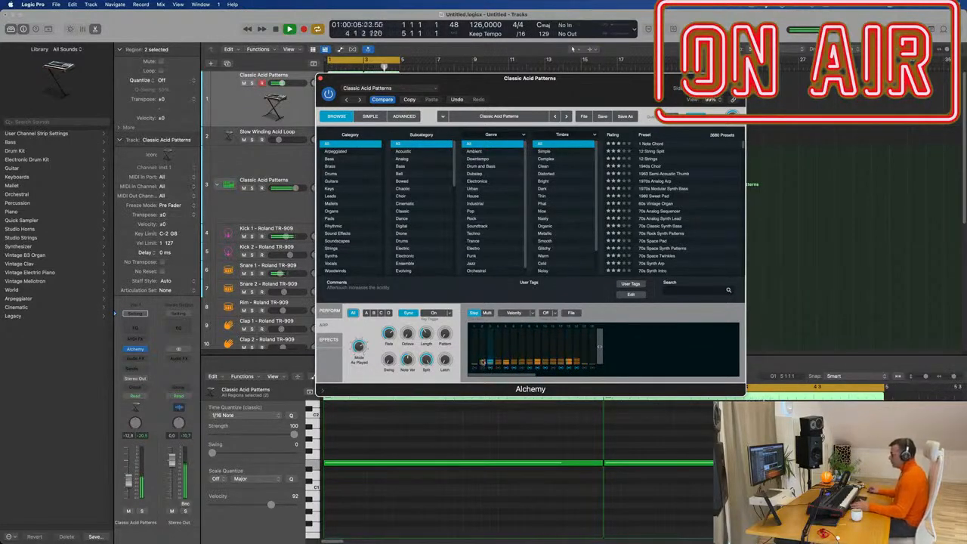
pyautogui.moveTo(506, 362); pyautogui.dragTo(506, 355)
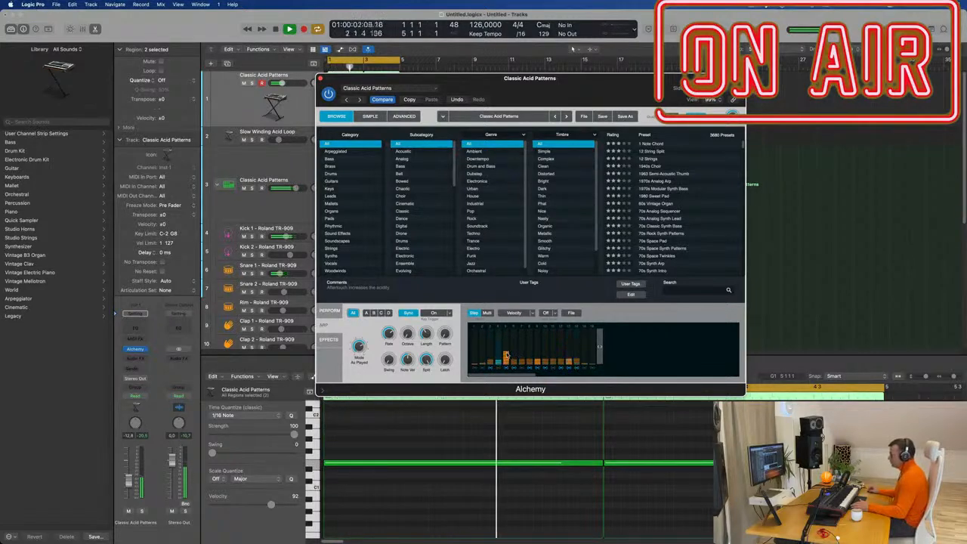
pyautogui.moveTo(542, 363); pyautogui.dragTo(538, 355)
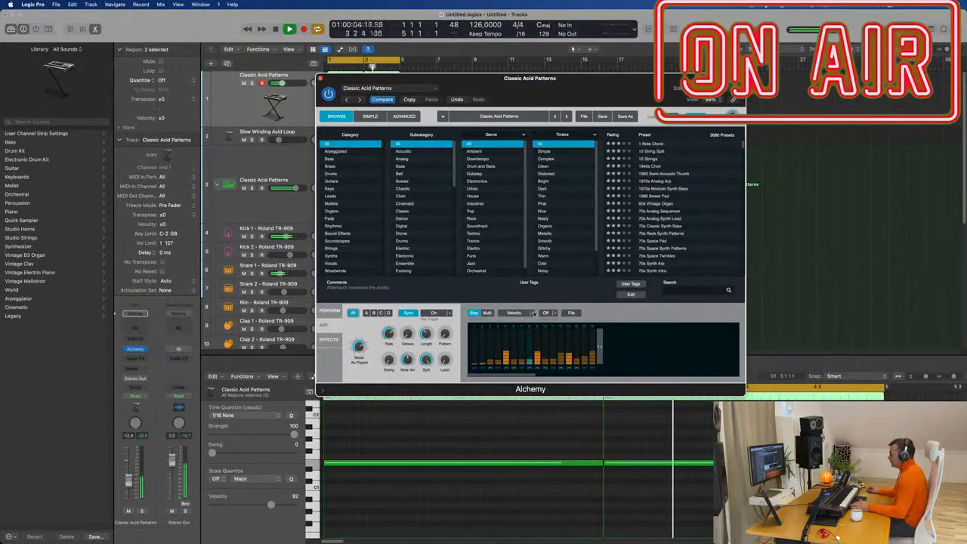
# Flatten the Tune of arpeggiator steps 1 to 4 and cut the Velocity of steps 1 to 5 and 14 to 16.
pyautogui.click(533, 313)
pyautogui.click(515, 329)
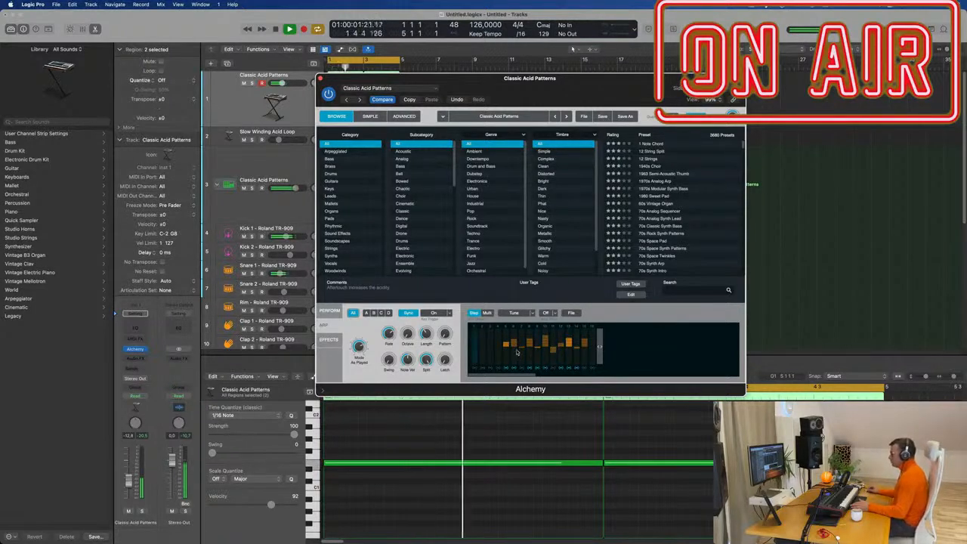
pyautogui.click(514, 312)
pyautogui.click(503, 329)
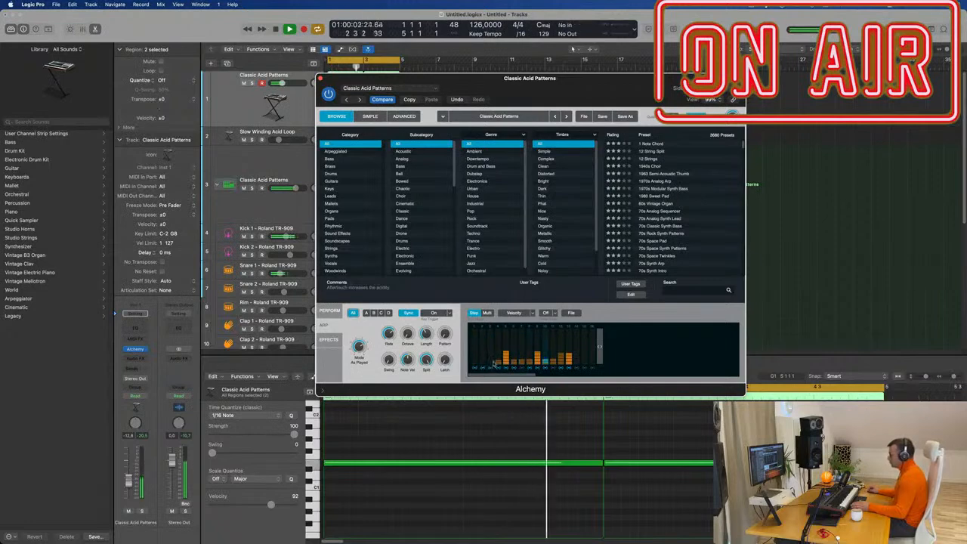
pyautogui.click(507, 364)
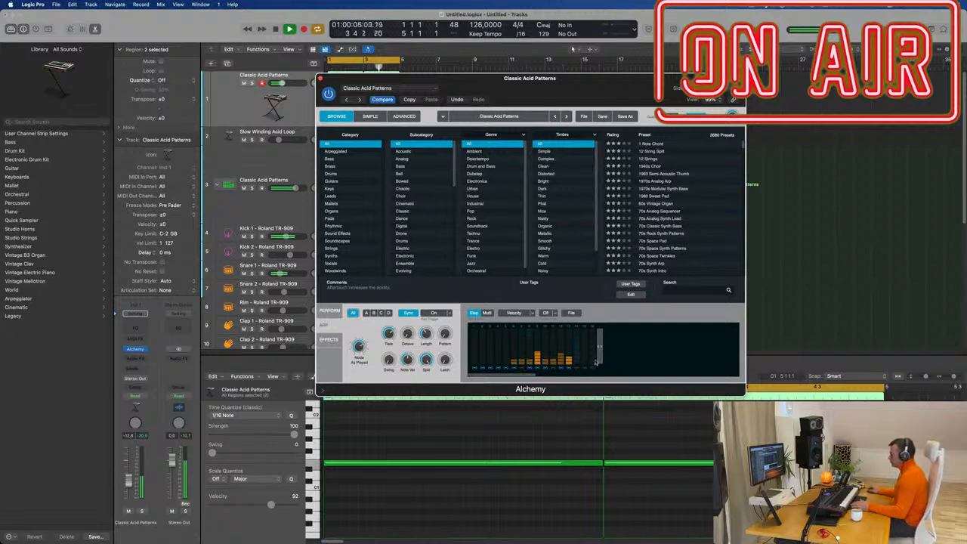
# Check the arpeggiator's Tune pattern and raise the Velocity of steps 1 to 4 to a low level.
pyautogui.click(526, 312)
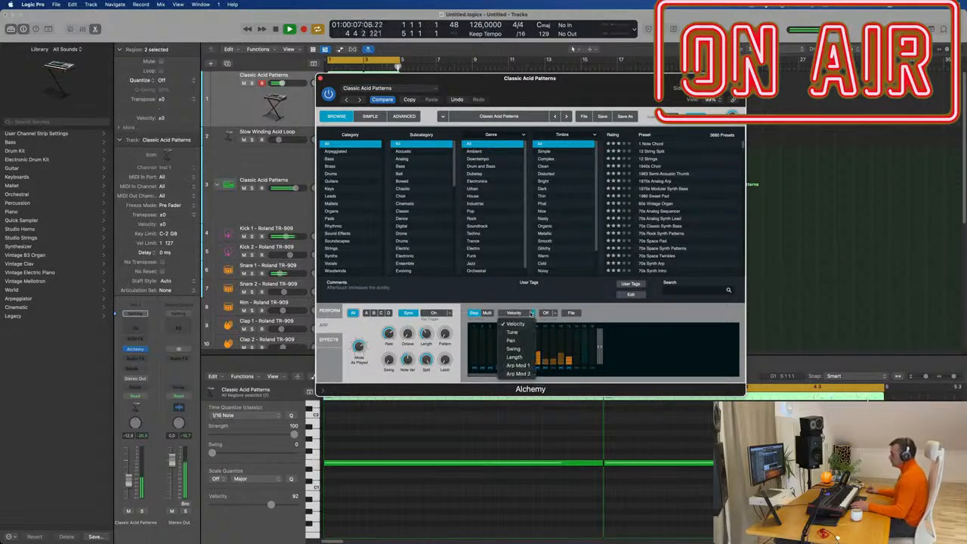
pyautogui.click(521, 337)
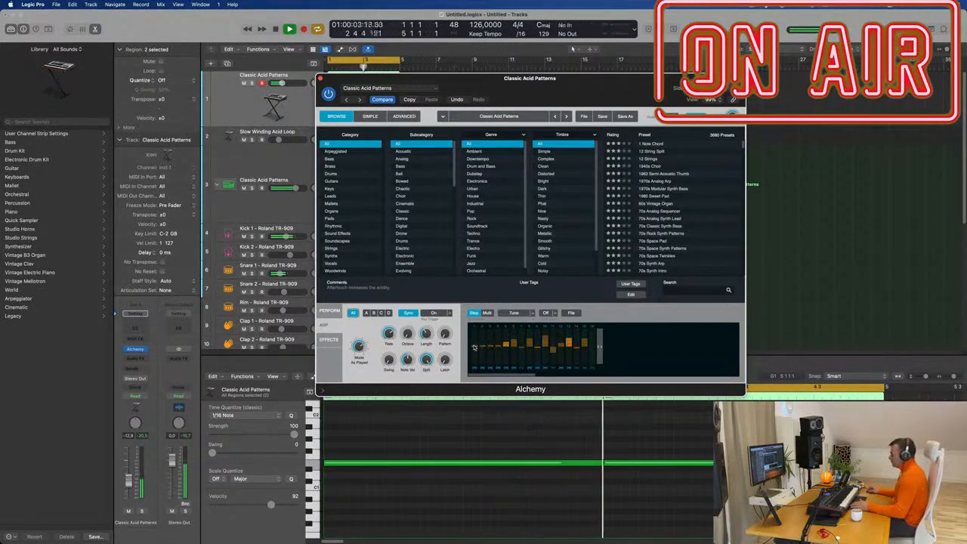
pyautogui.click(527, 314)
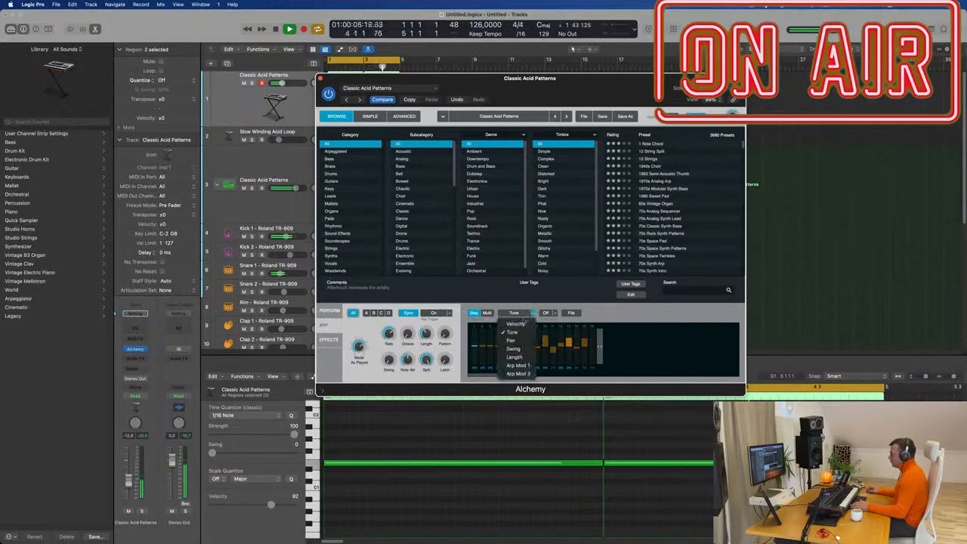
pyautogui.click(516, 324)
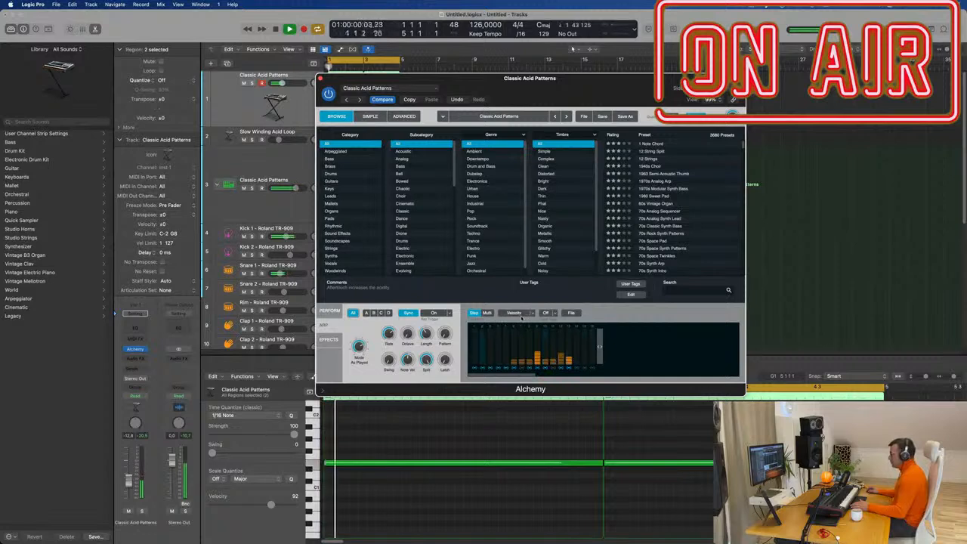
pyautogui.moveTo(475, 364); pyautogui.dragTo(500, 365)
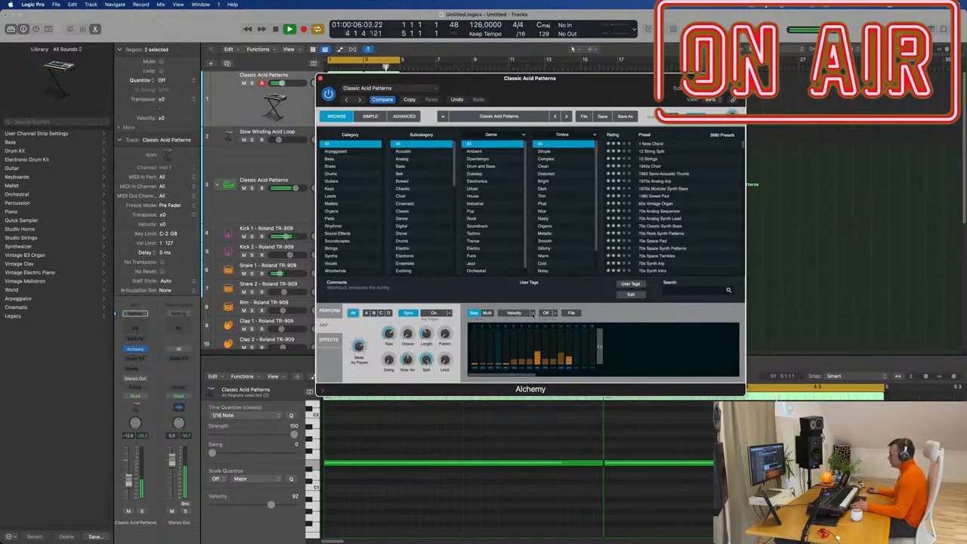
# Raise the Tune of arpeggiator step 1 and adjust the low steps after it, lowering step 4.
pyautogui.click(532, 313)
pyautogui.click(514, 332)
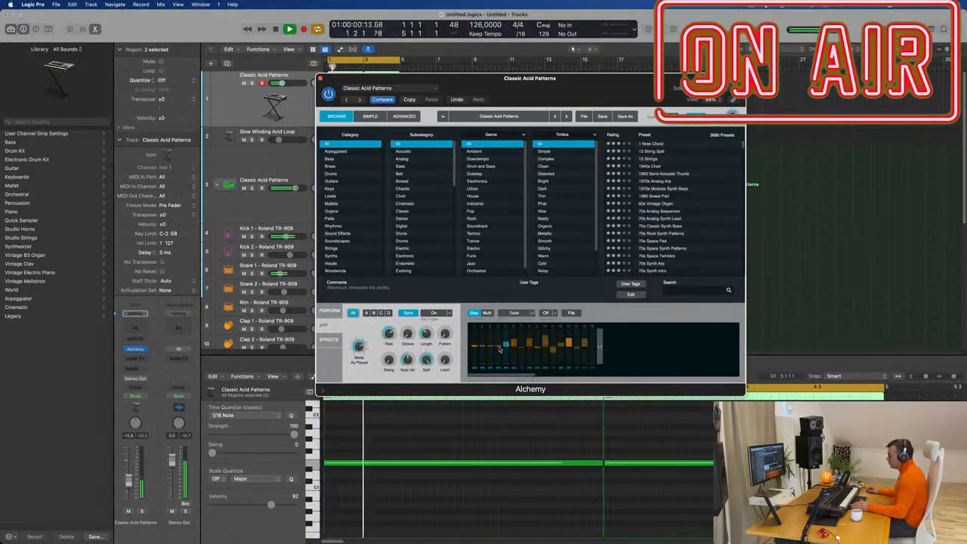
pyautogui.click(475, 340)
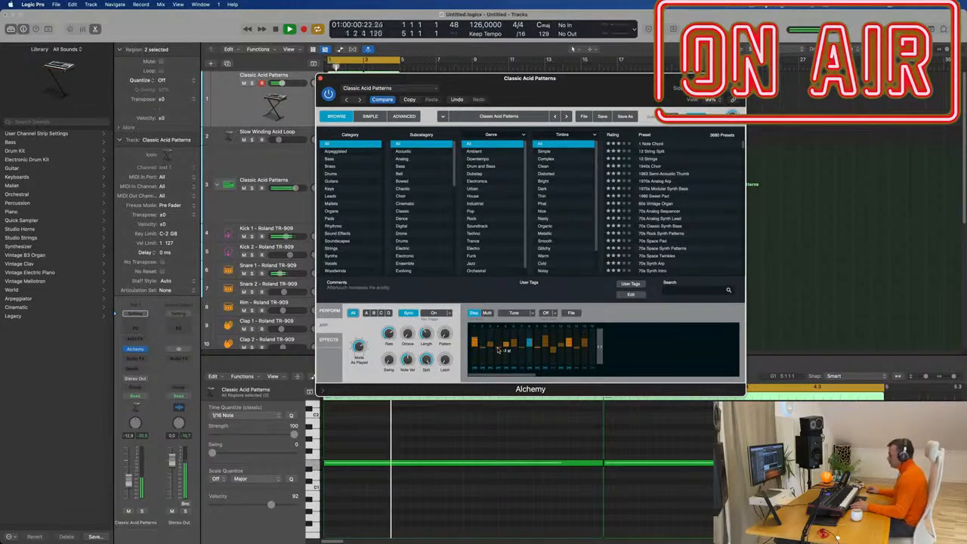
pyautogui.moveTo(498, 349); pyautogui.dragTo(499, 351)
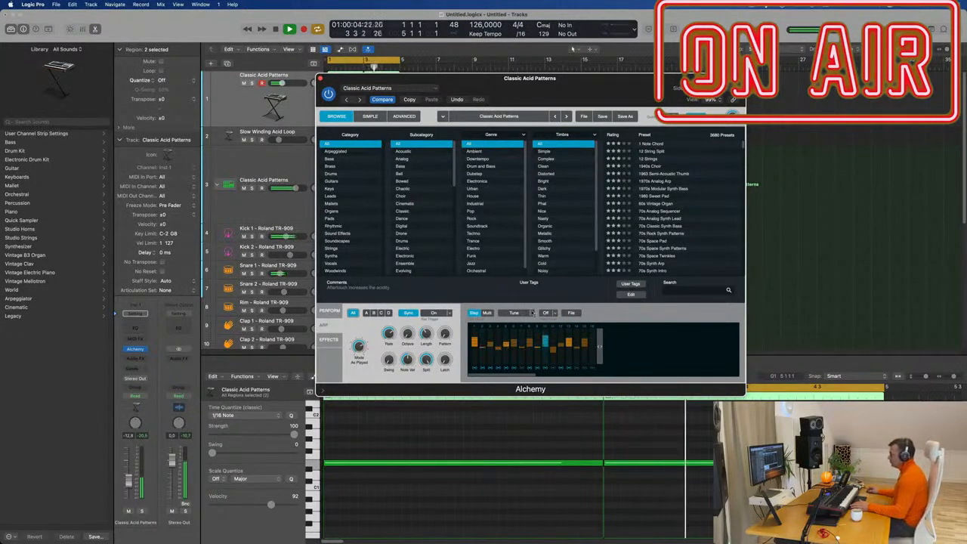
# Review the arpeggiator's Velocity, Pan and Swing step patterns.
pyautogui.click(533, 312)
pyautogui.click(519, 324)
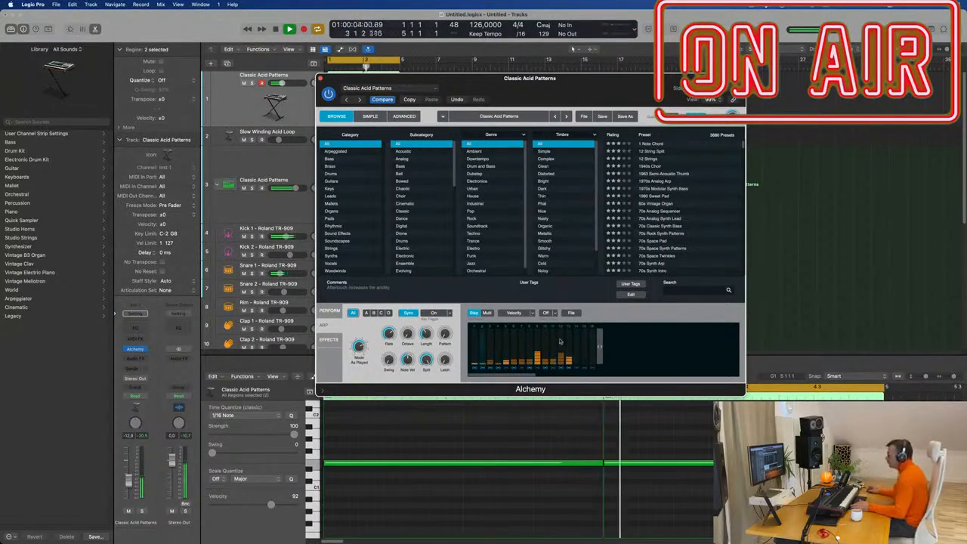
pyautogui.click(515, 312)
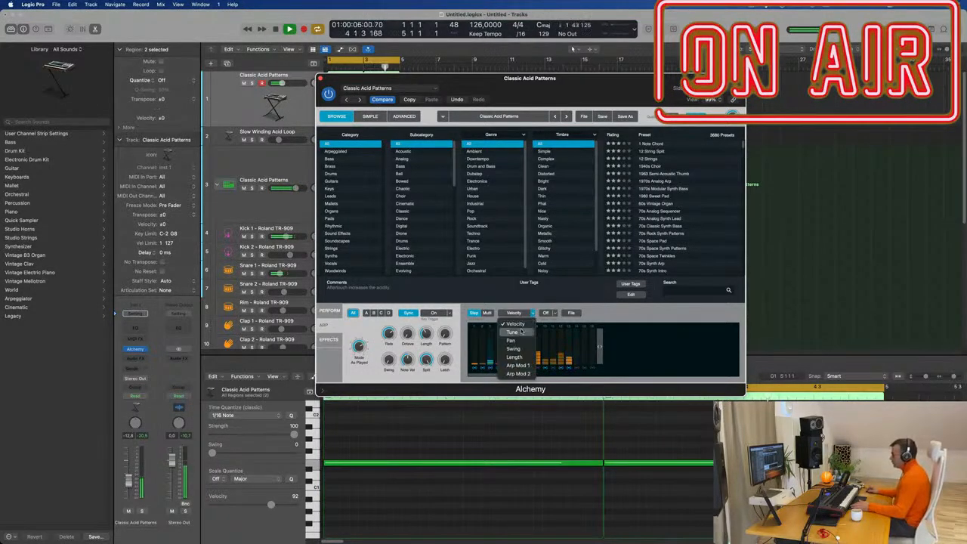
pyautogui.click(520, 341)
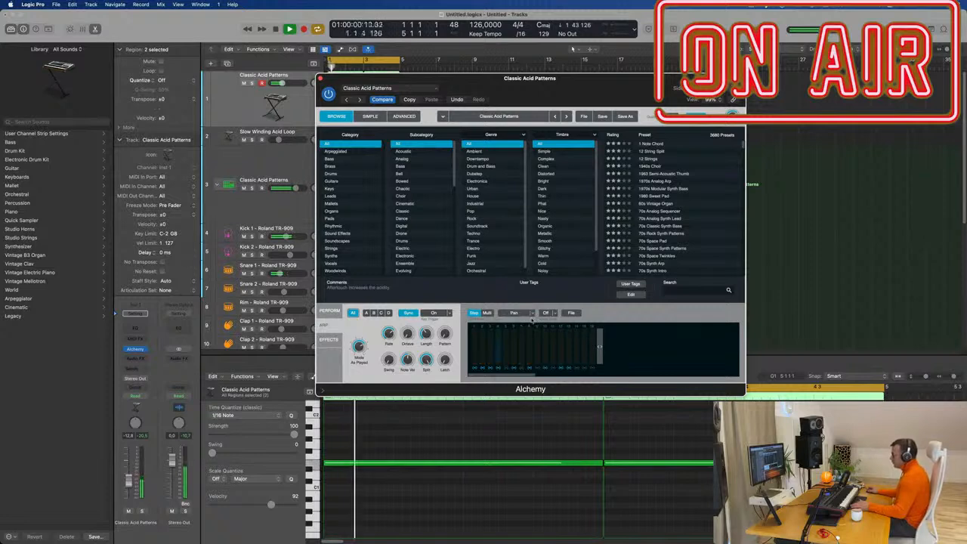
pyautogui.click(531, 312)
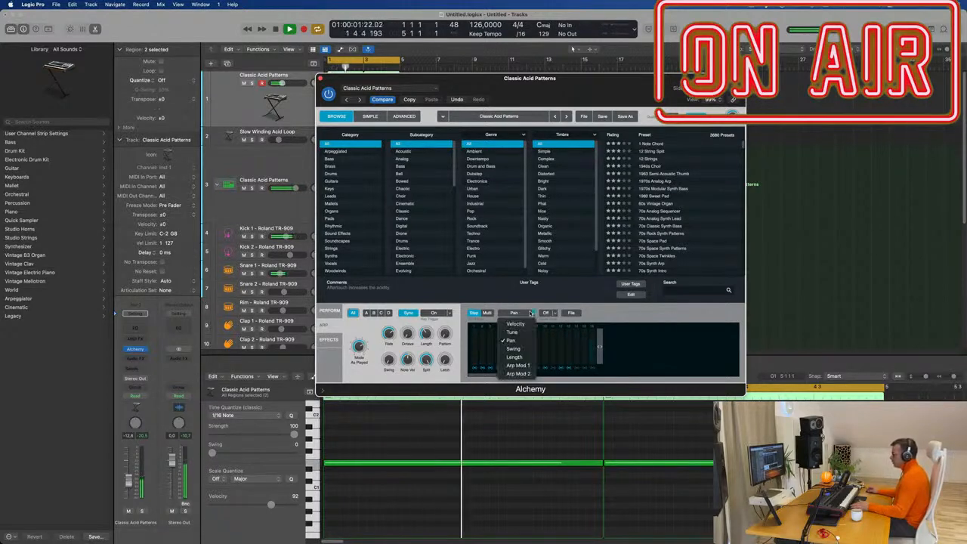
pyautogui.click(524, 343)
pyautogui.click(532, 314)
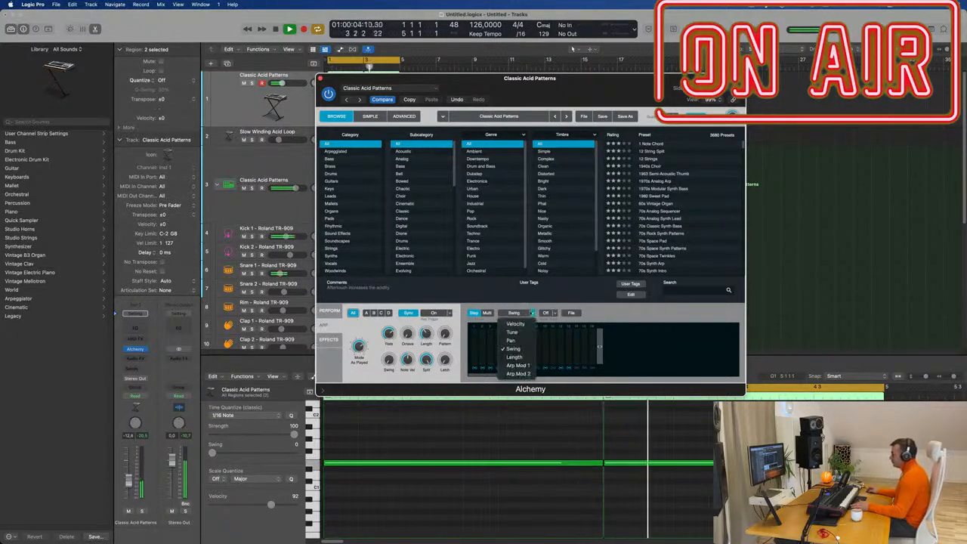
pyautogui.click(613, 307)
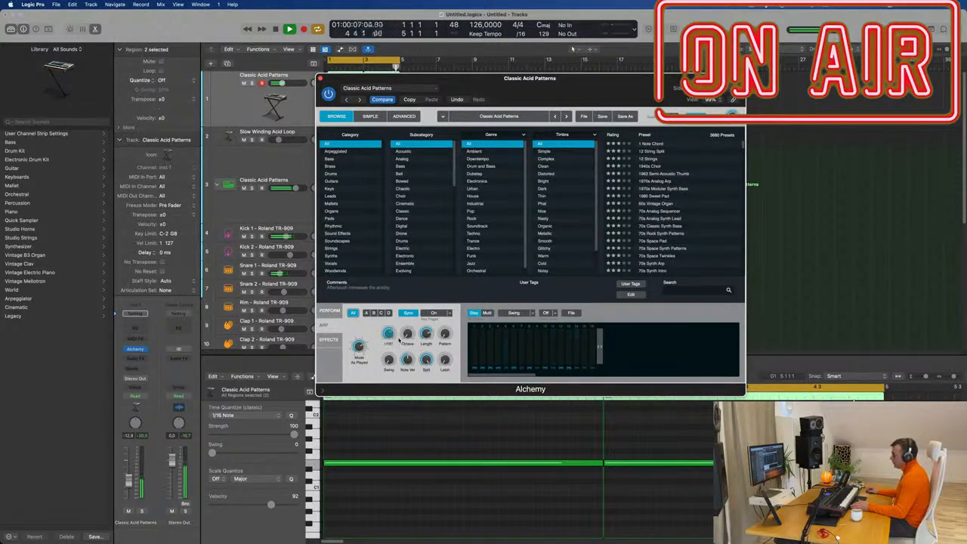
# Draw Swing offsets on arpeggiator steps 10, 11 and 13 to 15, and reset steps 7 and 8 to zero.
pyautogui.click(533, 313)
pyautogui.click(521, 349)
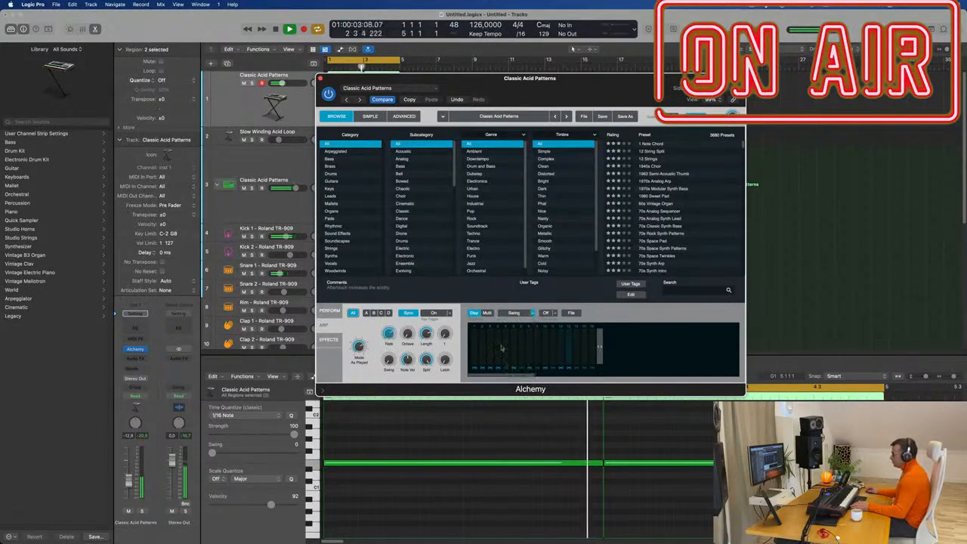
pyautogui.moveTo(531, 363); pyautogui.dragTo(533, 358)
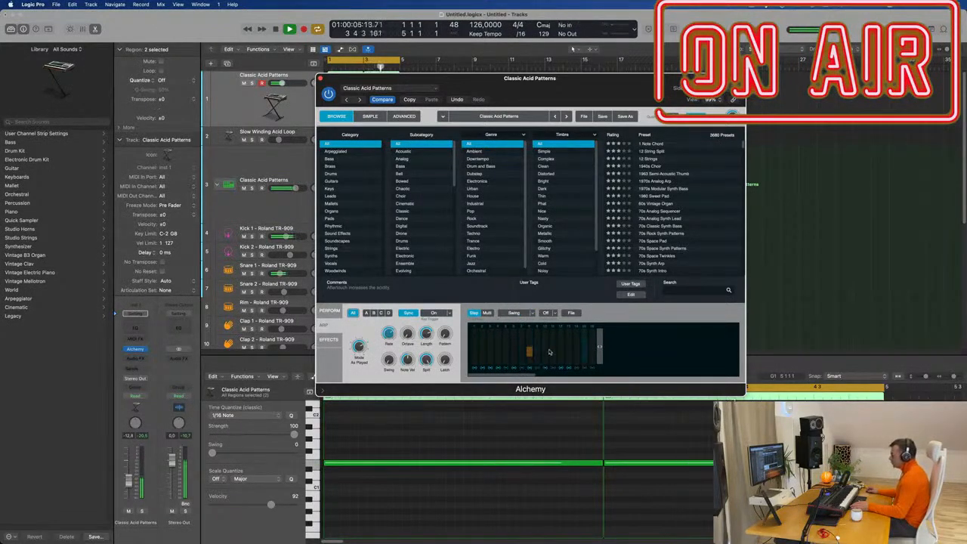
pyautogui.click(565, 349)
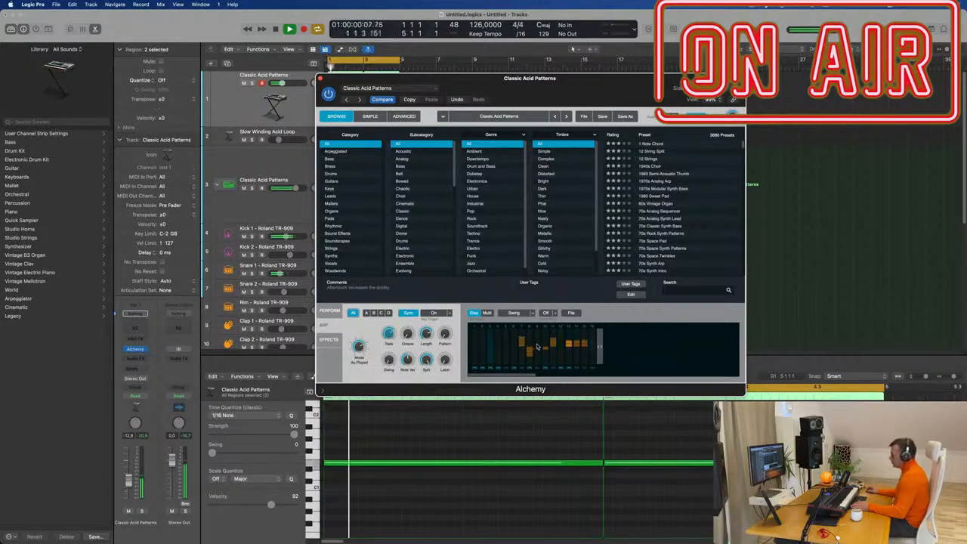
pyautogui.moveTo(523, 343); pyautogui.dragTo(522, 349)
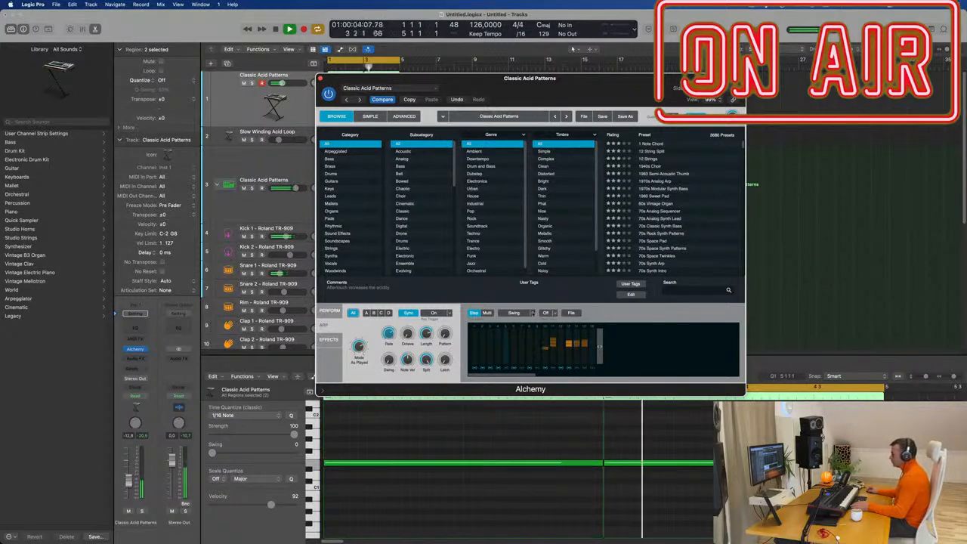
# Return to the arpeggiator's Velocity pattern and set the arpeggiator Mode to Up.
pyautogui.click(532, 314)
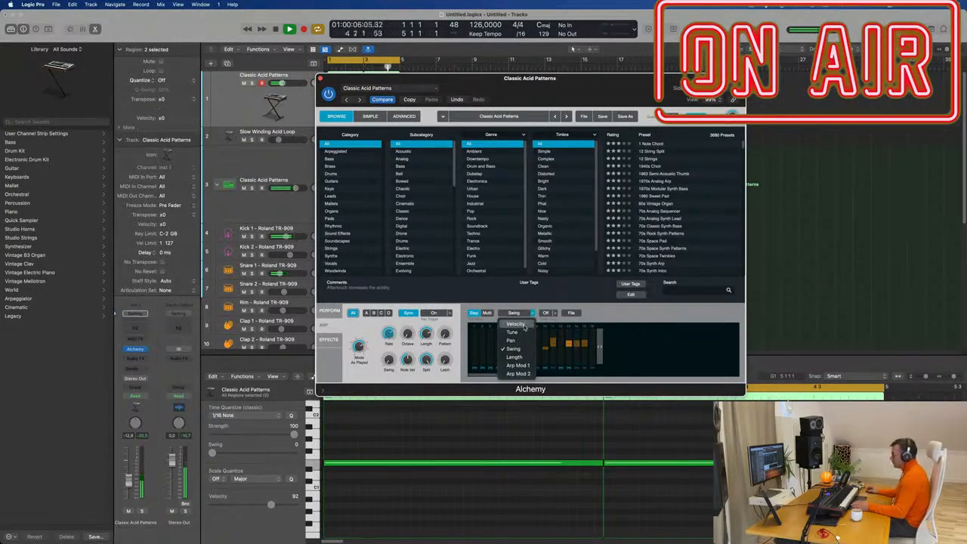
pyautogui.click(517, 324)
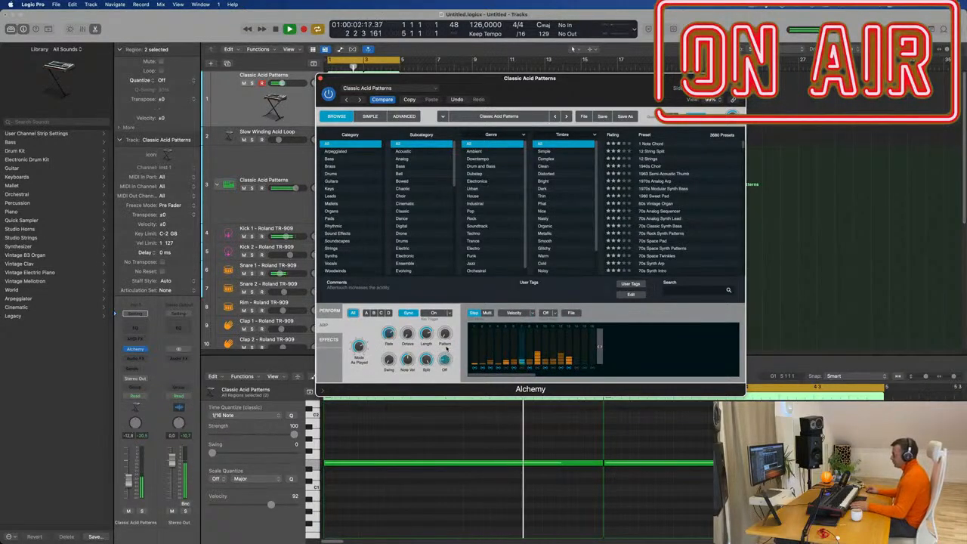
pyautogui.moveTo(444, 334); pyautogui.dragTo(444, 349)
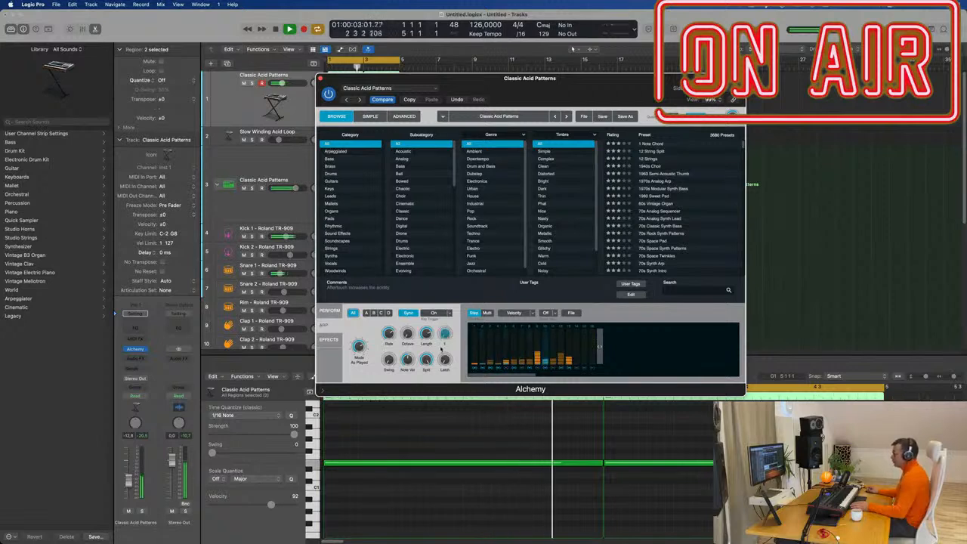
pyautogui.moveTo(359, 346); pyautogui.dragTo(361, 332)
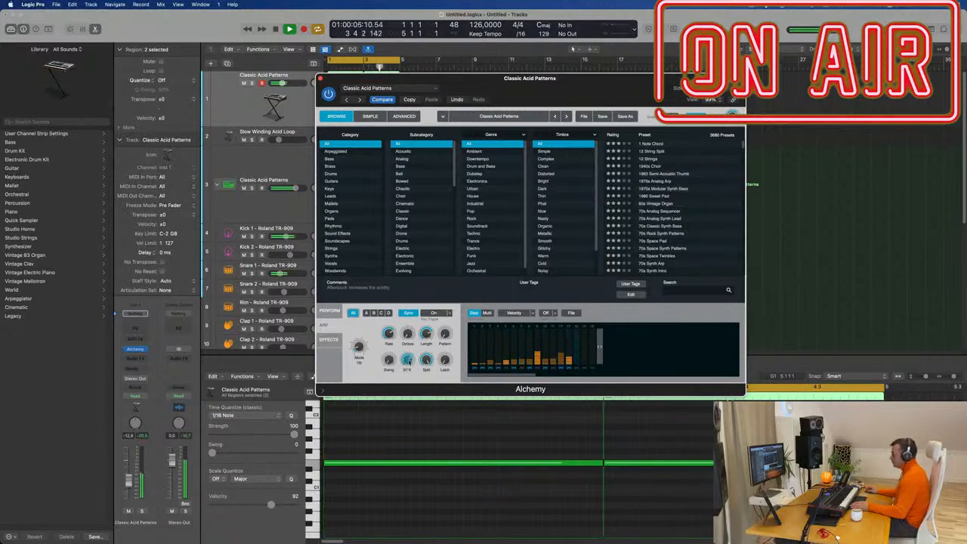
# Try the No Resonance performance snapshot, morph the sound between Driven and Noisy, and move the Alchemy window off the tracks.
pyautogui.click(331, 310)
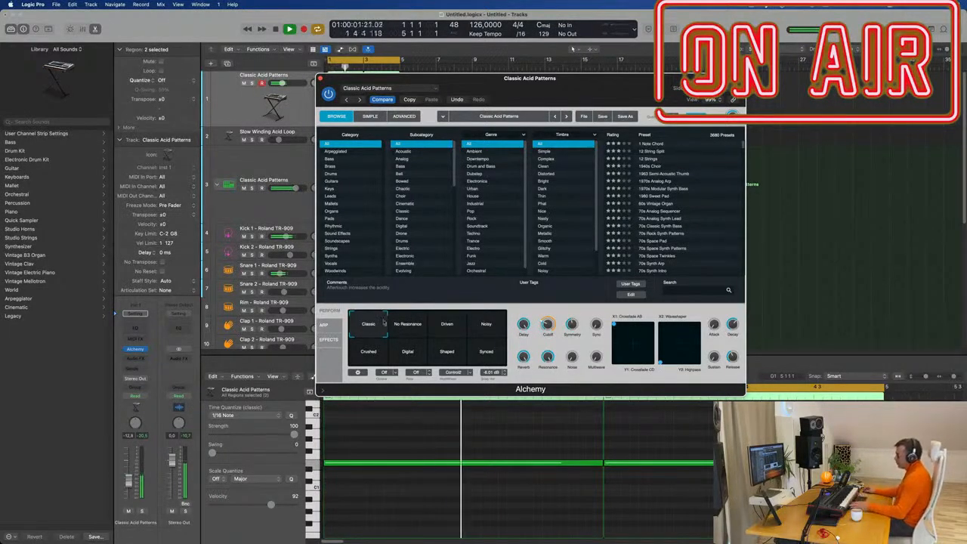
pyautogui.click(408, 324)
pyautogui.click(456, 327)
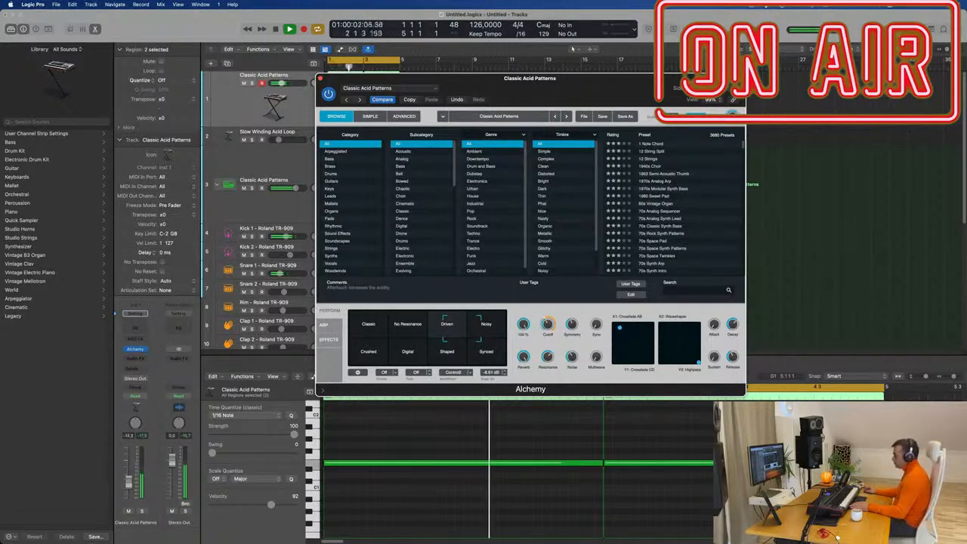
pyautogui.moveTo(553, 96); pyautogui.dragTo(722, 104)
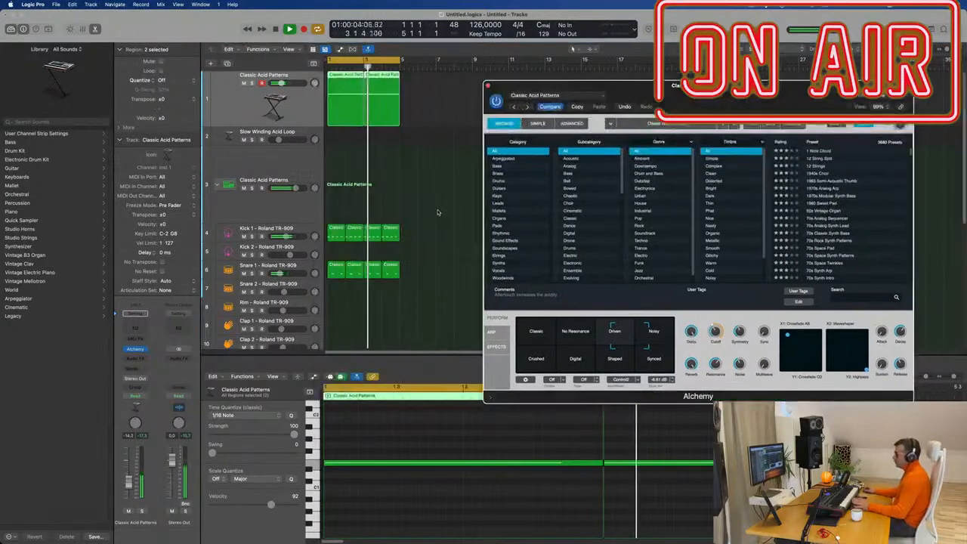
# Insert a stereo Compressor after Alchemy on the Classic Acid Patterns channel strip.
pyautogui.click(136, 359)
pyautogui.moveTo(138, 379)
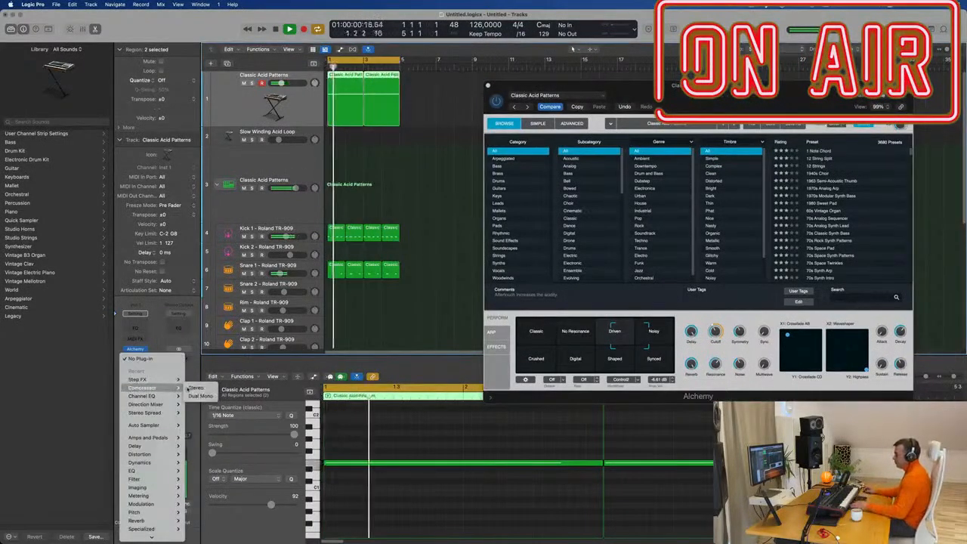
pyautogui.click(198, 389)
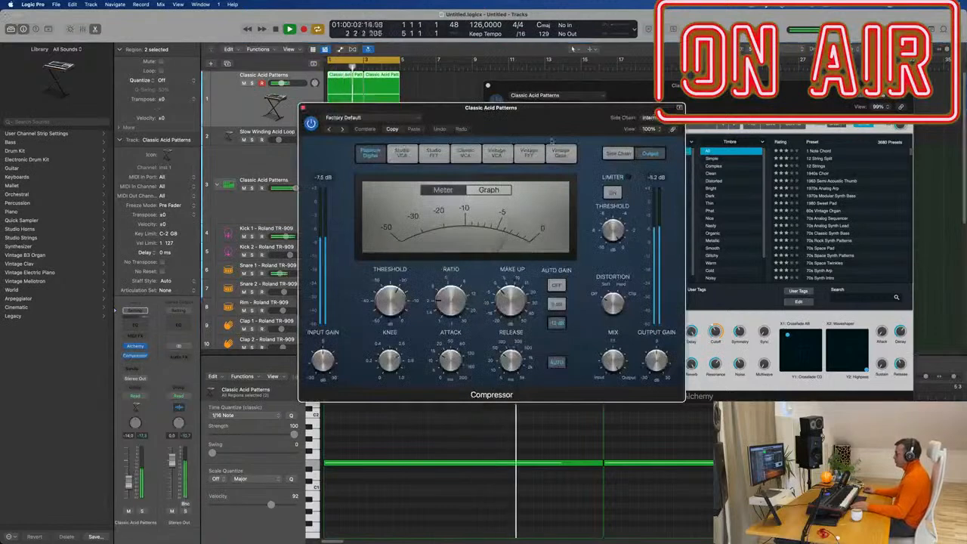
pyautogui.moveTo(569, 125); pyautogui.dragTo(554, 126)
# Set the Compressor's side chain source to Bus 1.
pyautogui.click(643, 120)
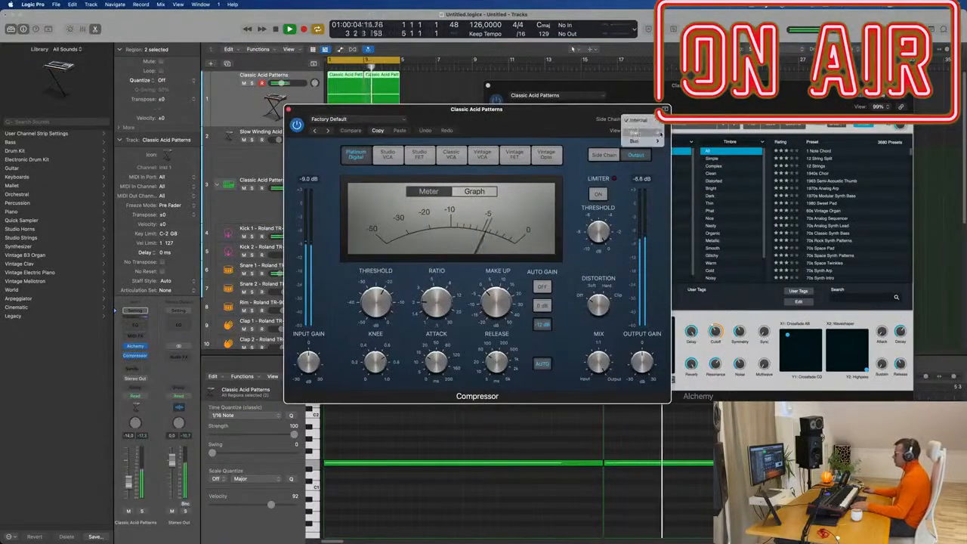
pyautogui.moveTo(658, 141)
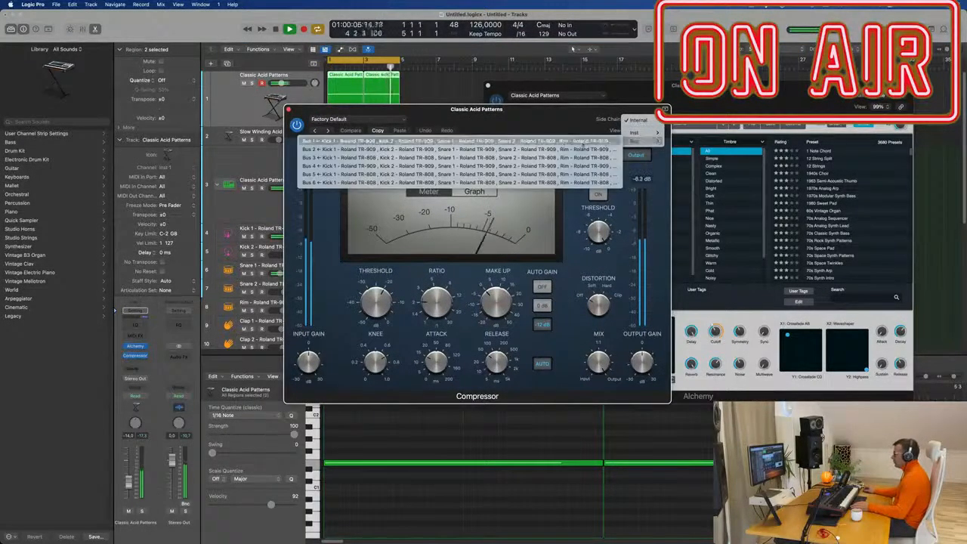
pyautogui.click(605, 142)
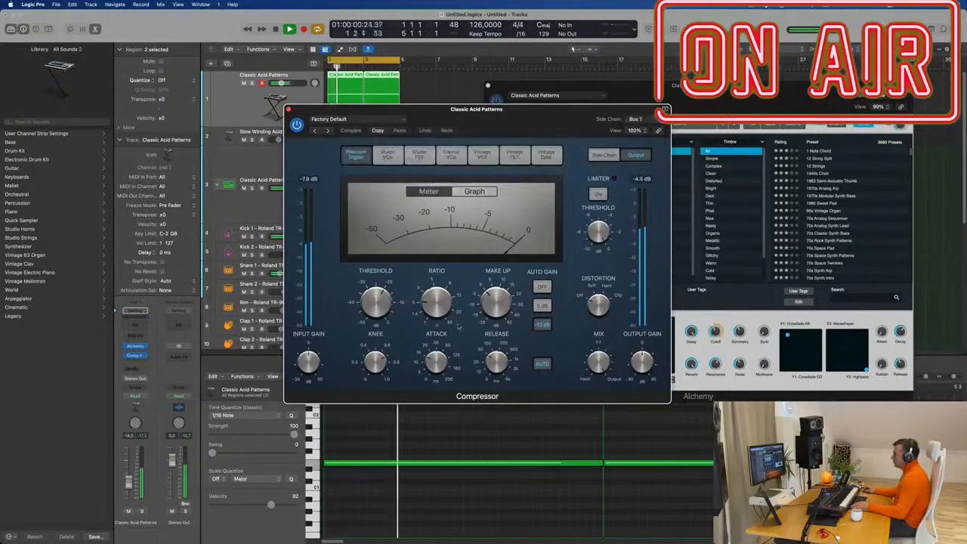
# Set the Compressor's side chain source to the instrument Kick 1 - Roland TR-909 (Inst 3).
pyautogui.moveTo(557, 120); pyautogui.dragTo(735, 209)
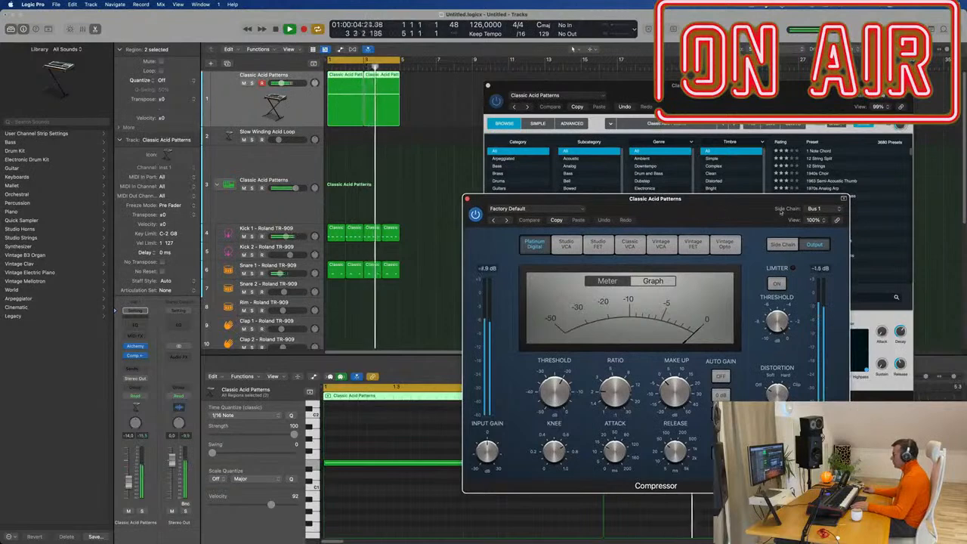
pyautogui.click(782, 209)
pyautogui.moveTo(631, 194)
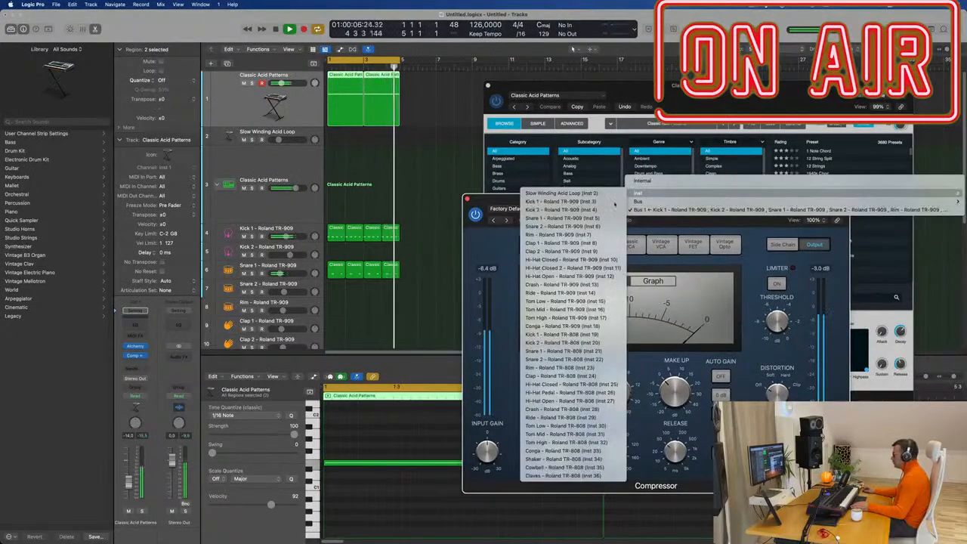
pyautogui.click(561, 201)
pyautogui.moveTo(683, 201); pyautogui.dragTo(607, 200)
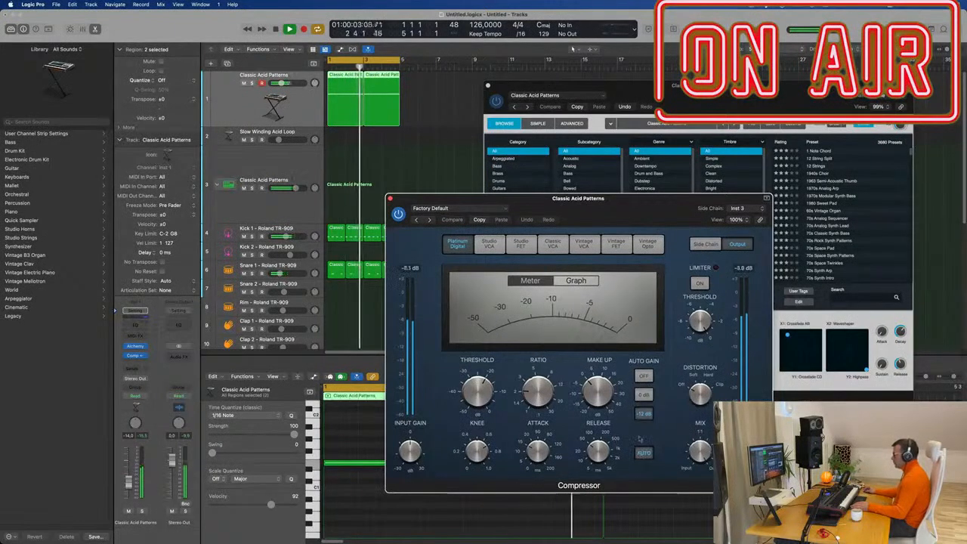
# Toggle the Compressor's Auto release, raise its ratio slightly, and close the plug-in window.
pyautogui.click(643, 452)
pyautogui.moveTo(532, 371); pyautogui.dragTo(531, 373)
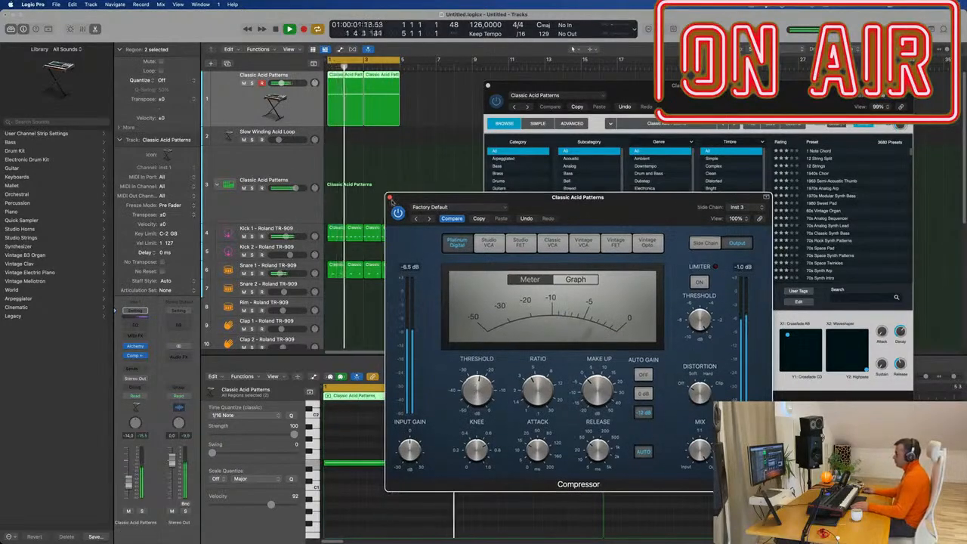
pyautogui.click(390, 198)
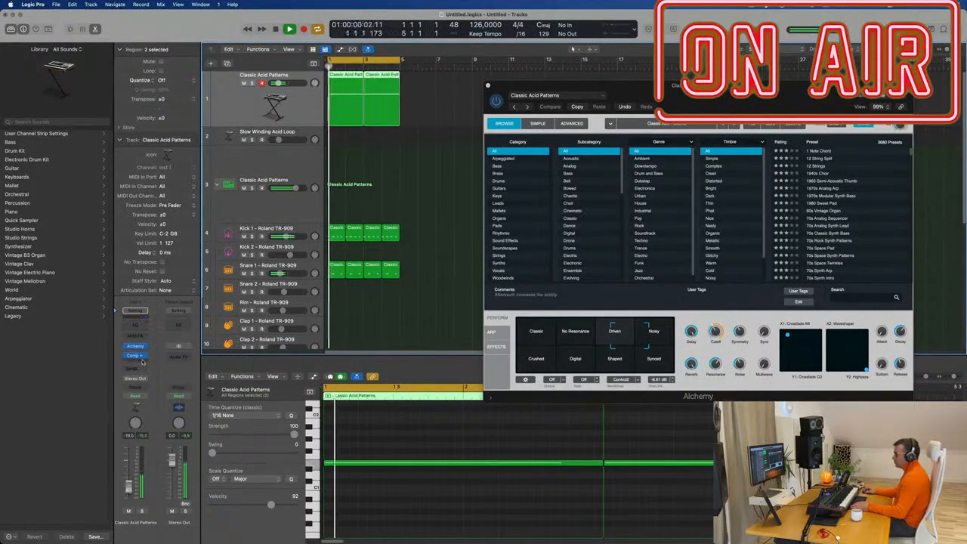
# Insert a stereo Vintage Tube EQ below the Compressor on the Classic Acid Patterns channel strip.
pyautogui.click(141, 357)
pyautogui.moveTo(146, 381)
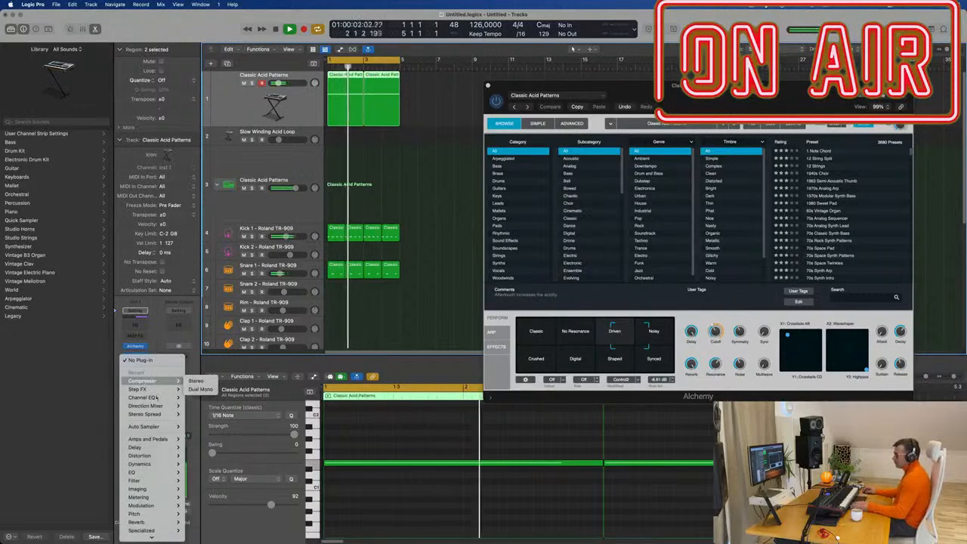
pyautogui.scroll(-2, 163, 397)
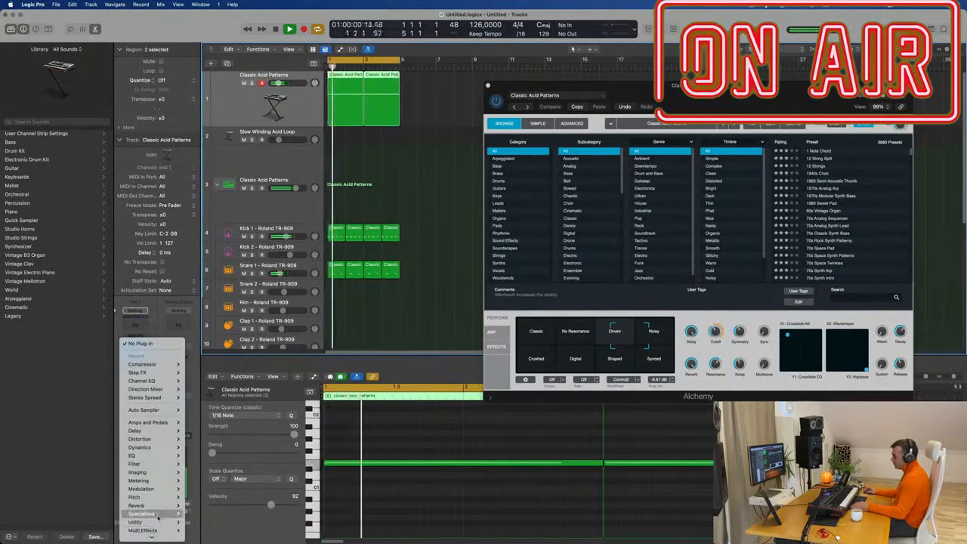
pyautogui.moveTo(157, 465)
pyautogui.moveTo(219, 489)
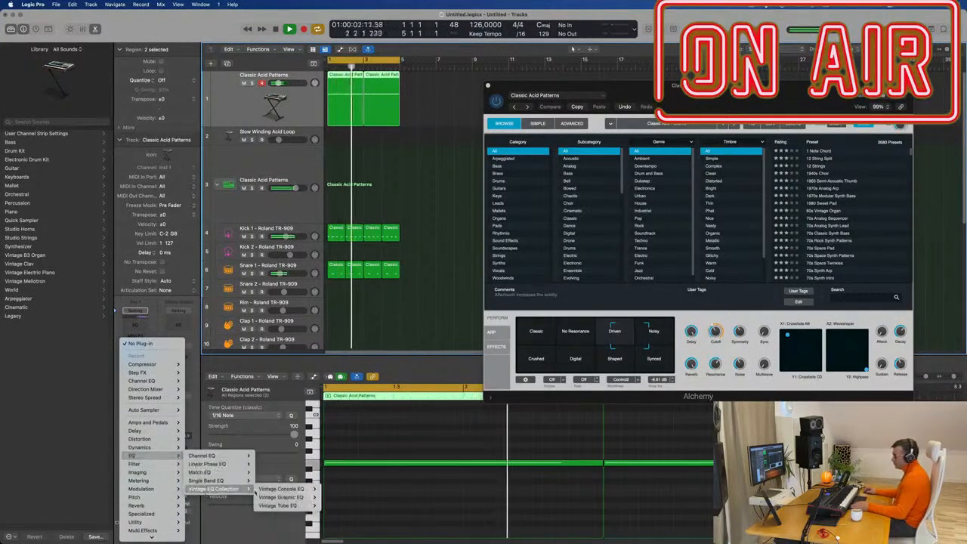
pyautogui.moveTo(264, 490)
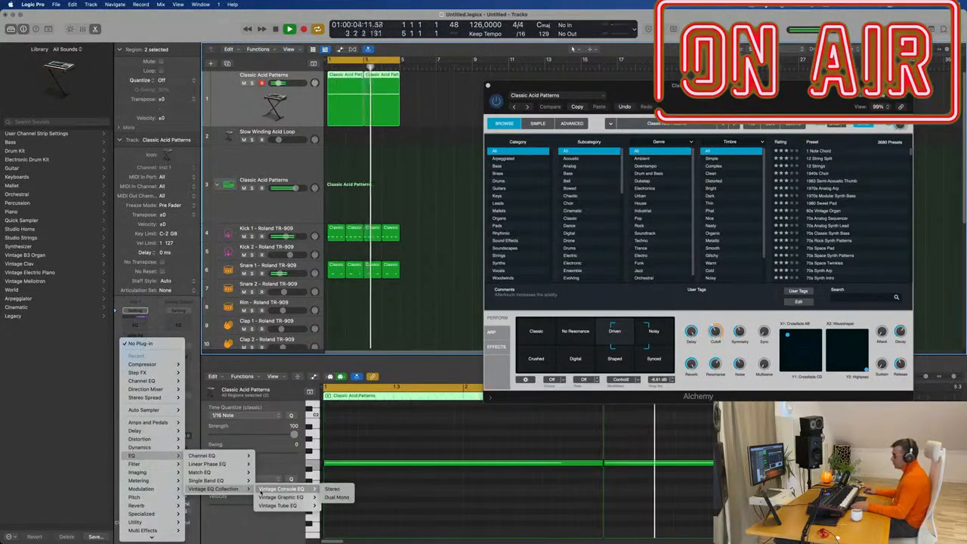
pyautogui.moveTo(279, 506)
pyautogui.click(333, 505)
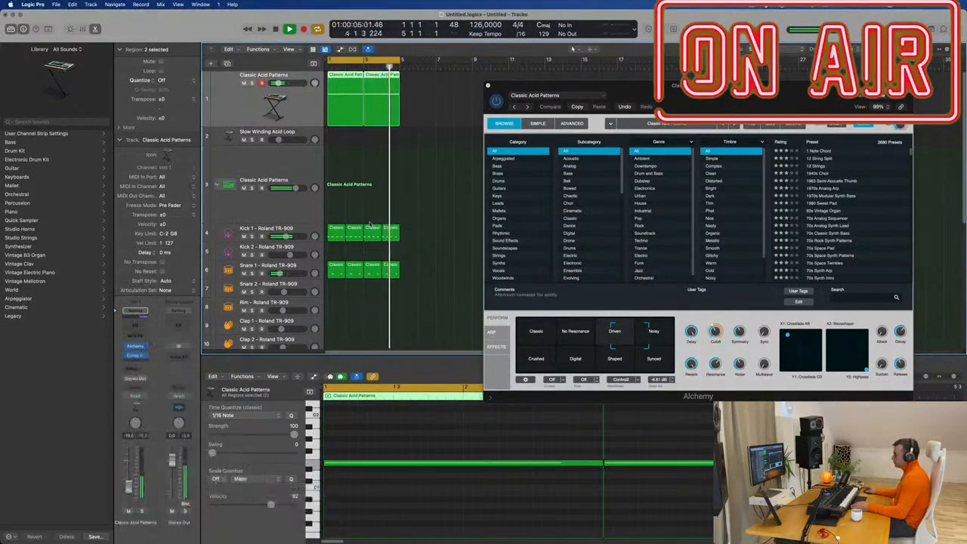
# Load the Big Synth preset in the Vintage Tube EQ and close the plug-in window.
pyautogui.click(398, 120)
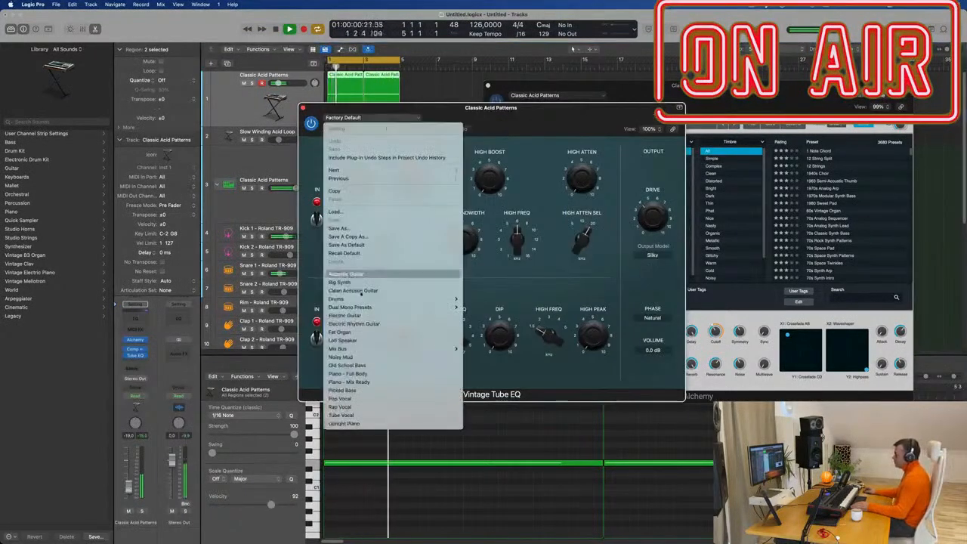
pyautogui.click(340, 281)
pyautogui.moveTo(508, 107); pyautogui.dragTo(498, 179)
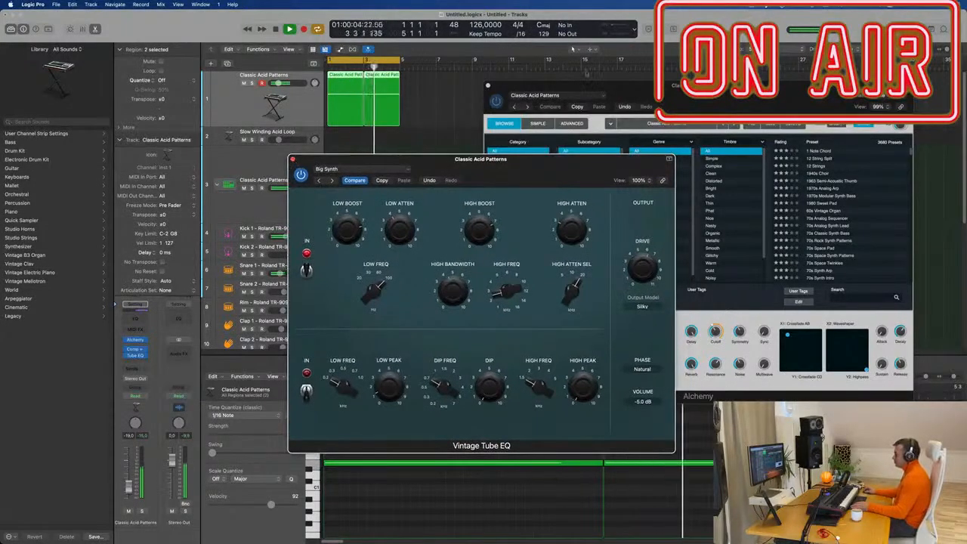
pyautogui.click(293, 161)
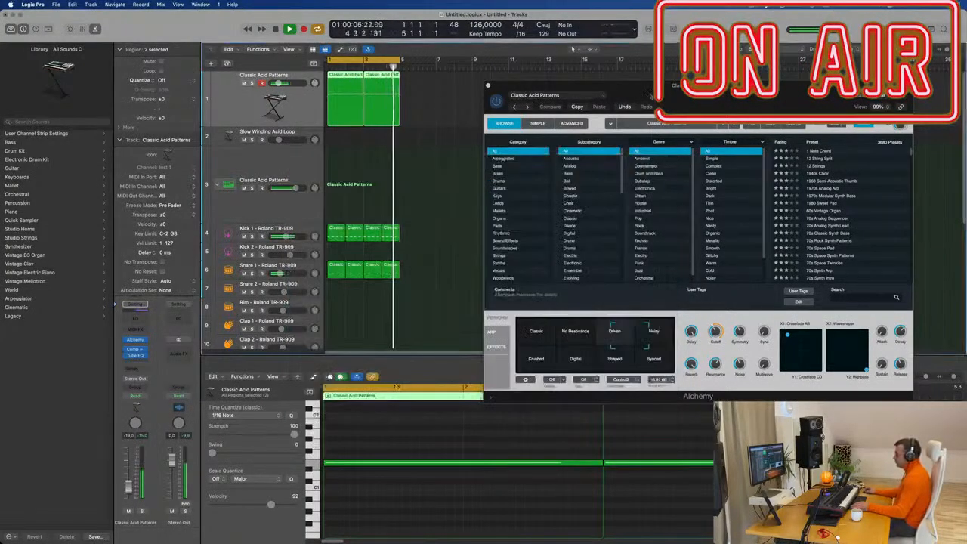
# Raise the Resonance slightly in the first Classic Acid Patterns track's Alchemy.
pyautogui.moveTo(589, 85); pyautogui.dragTo(484, 132)
pyautogui.moveTo(611, 410); pyautogui.dragTo(612, 402)
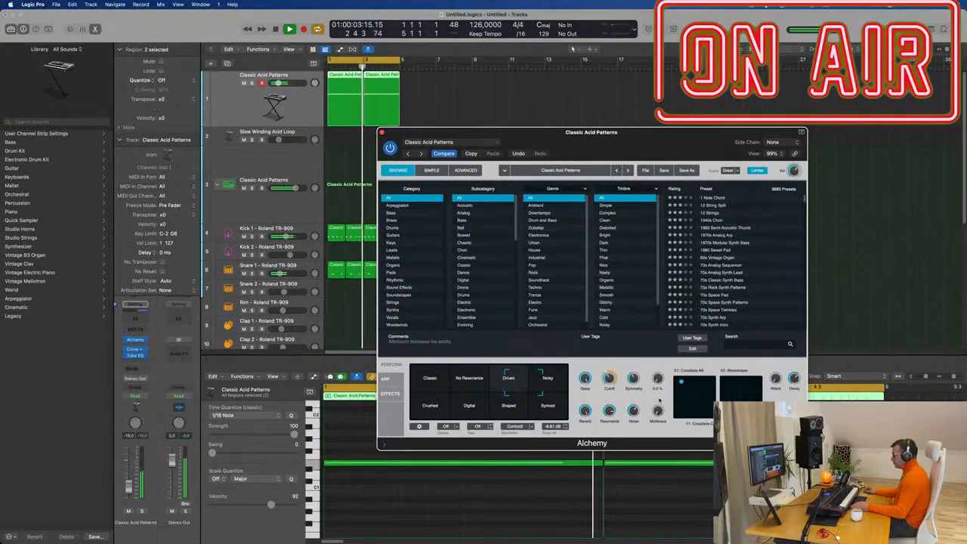
pyautogui.moveTo(648, 139); pyautogui.dragTo(698, 124)
# Duplicate the Classic Acid Patterns track with its channel settings and set the copy's Alchemy to the Classic snapshot, showing its arpeggiator.
pyautogui.click(223, 110)
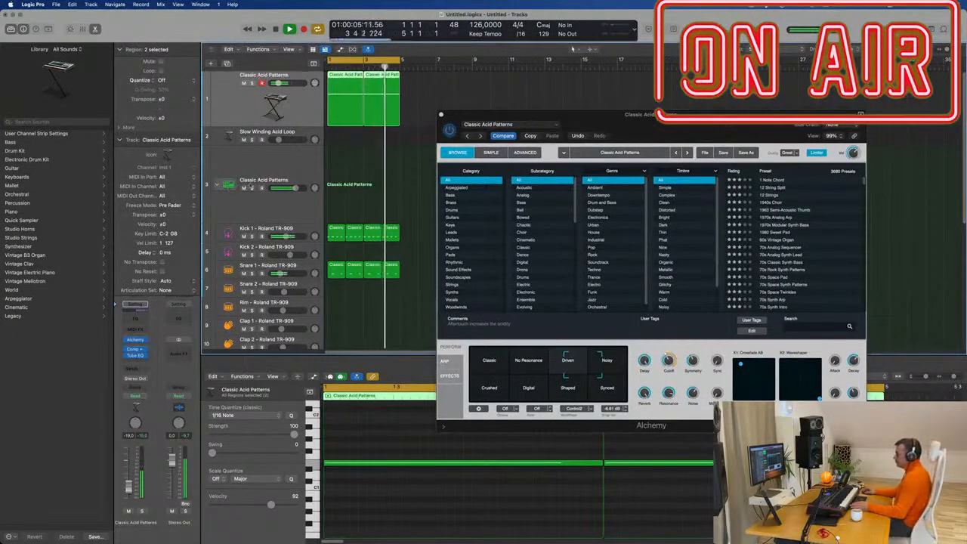
pyautogui.click(226, 63)
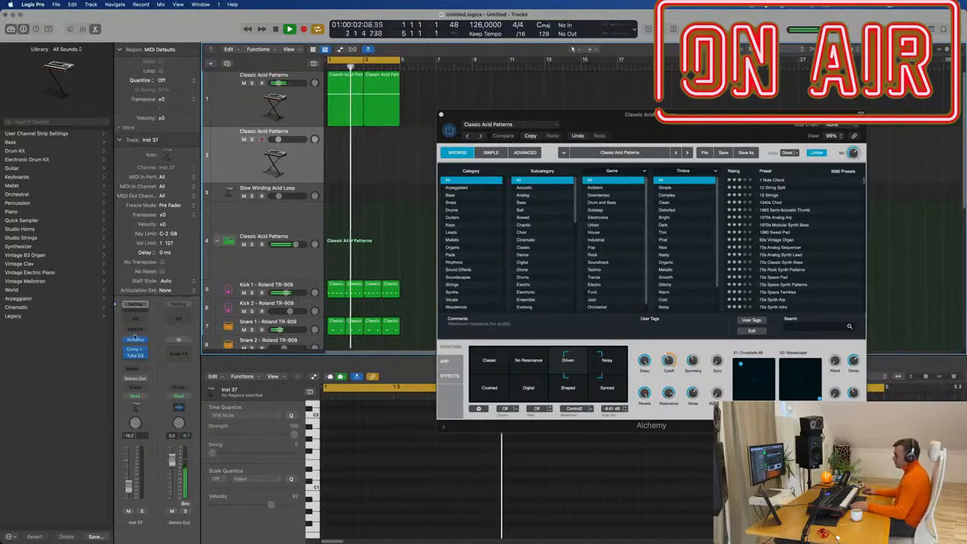
pyautogui.click(135, 340)
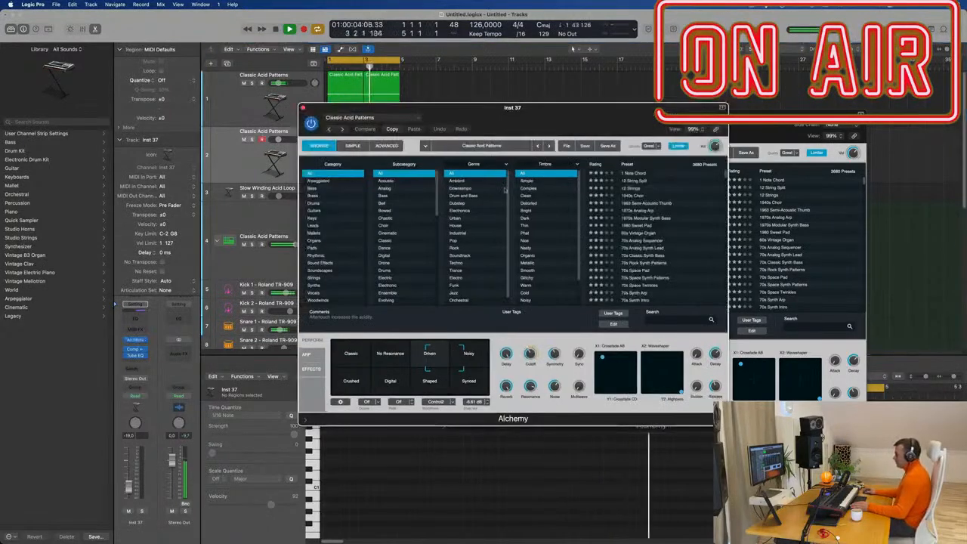
pyautogui.click(351, 358)
pyautogui.moveTo(499, 117); pyautogui.dragTo(585, 103)
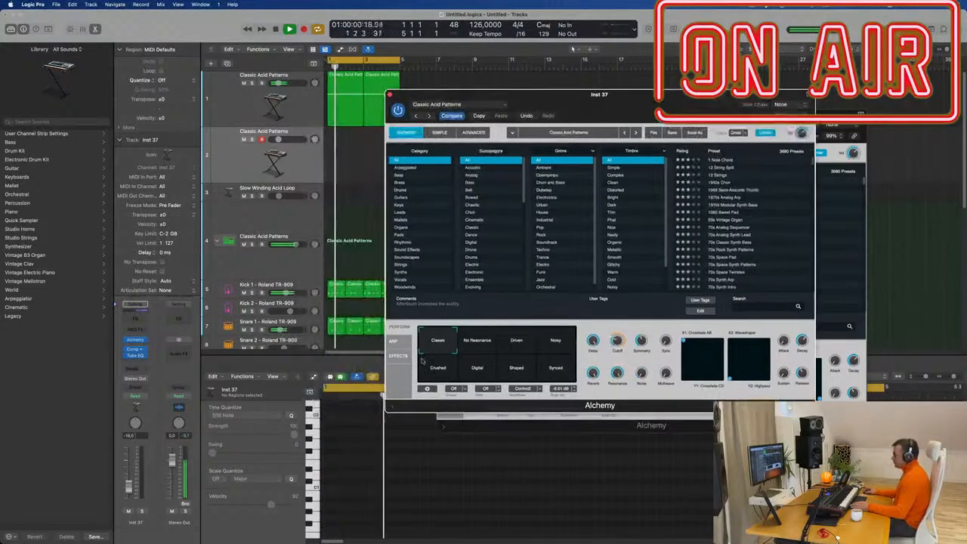
pyautogui.click(393, 340)
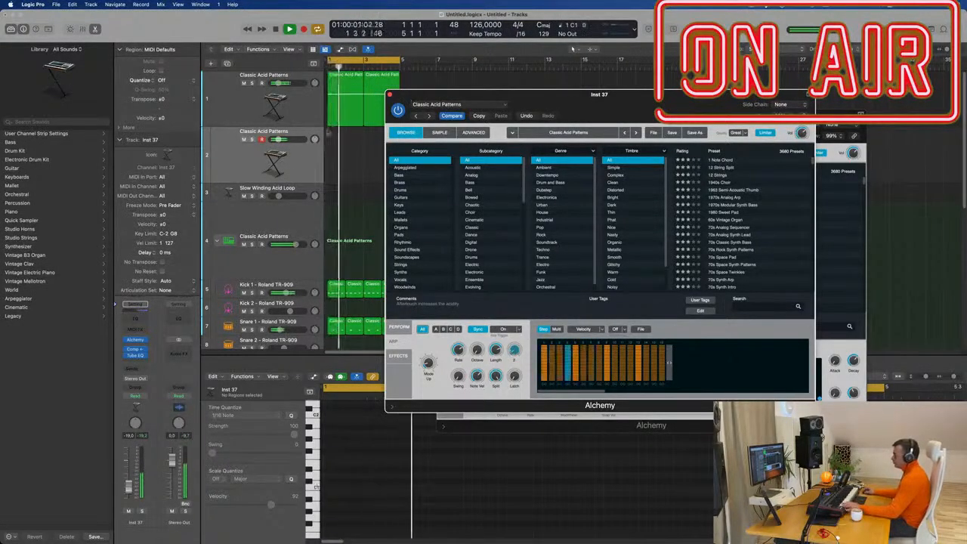
# Copy both Classic Acid Patterns regions from the first track onto the duplicated track and play the loop.
pyautogui.click(348, 81)
pyautogui.moveTo(348, 82); pyautogui.dragTo(348, 141)
pyautogui.moveTo(607, 95); pyautogui.dragTo(791, 93)
pyautogui.press('space')
pyautogui.moveTo(342, 142); pyautogui.dragTo(378, 142)
pyautogui.press('space')
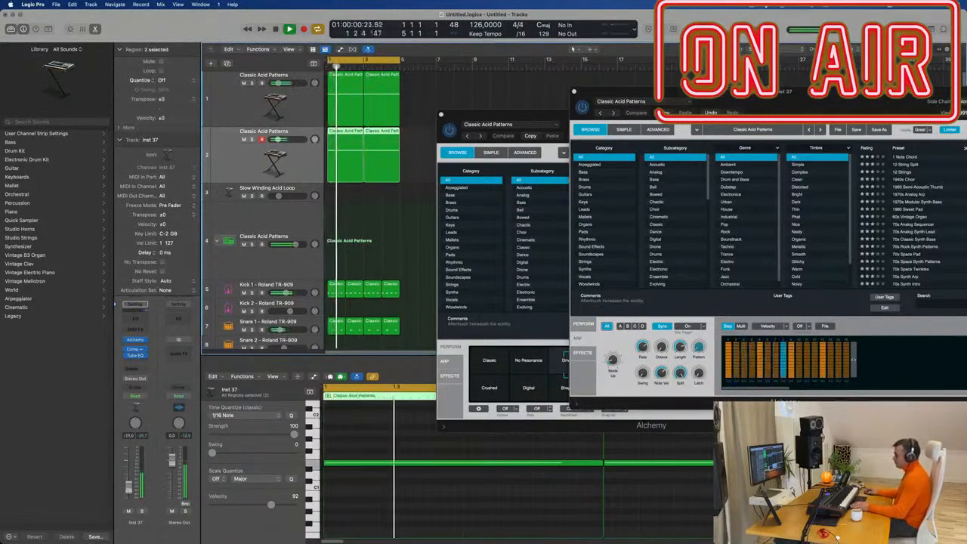
# Transpose both notes in the duplicated track's regions down an octave and play the result.
pyautogui.moveTo(762, 91); pyautogui.dragTo(794, 81)
pyautogui.press('space')
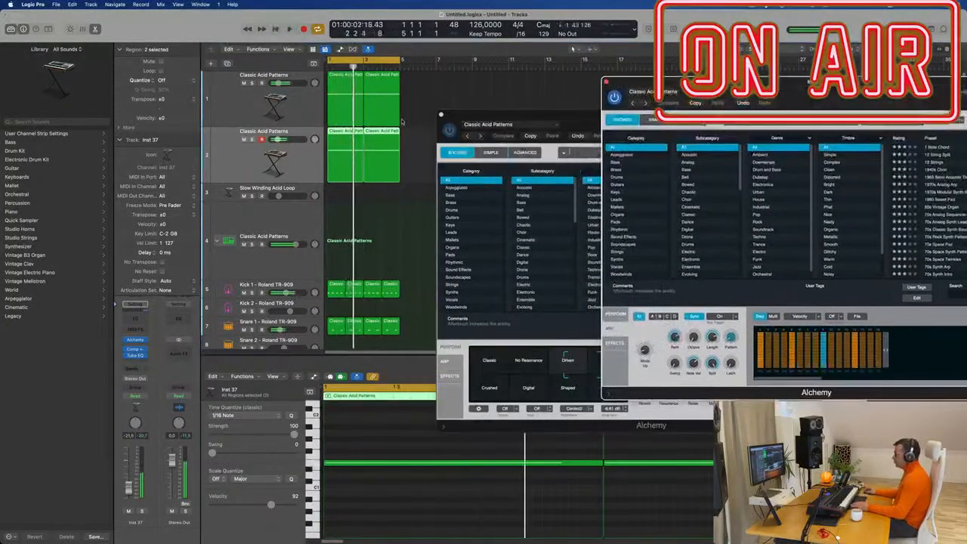
pyautogui.click(408, 146)
pyautogui.click(308, 167)
pyautogui.click(406, 495)
pyautogui.press('super+a')
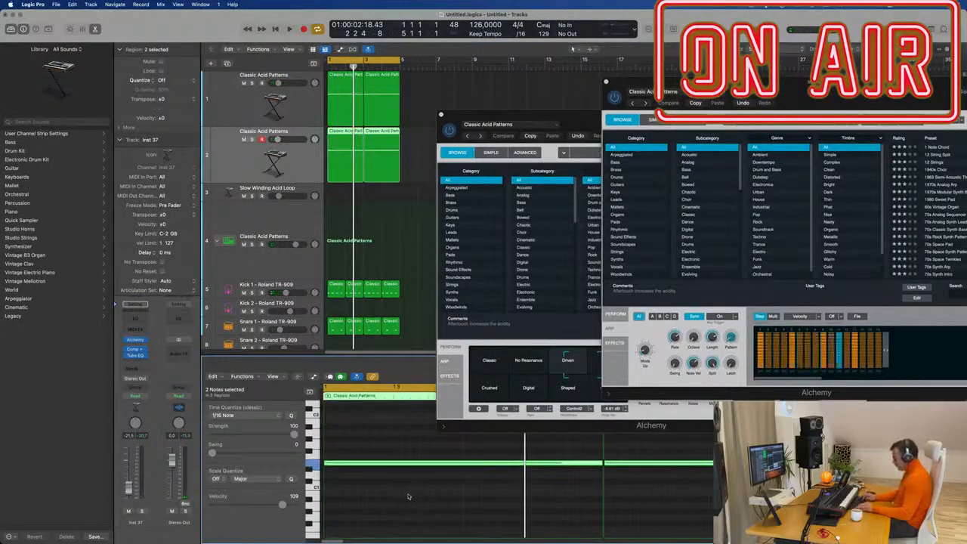
pyautogui.hotkey('alt', 'shift', 'Down')
pyautogui.press('space')
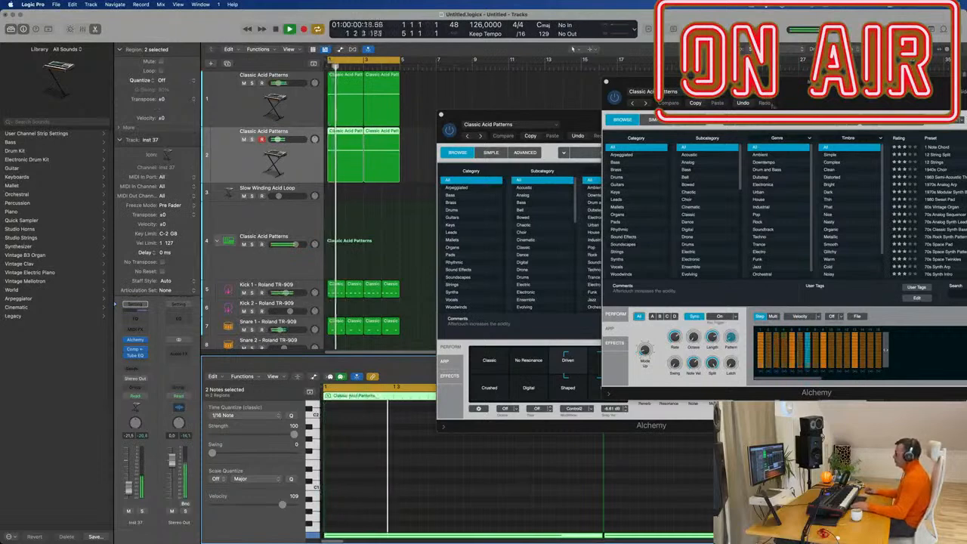
# Show the performance controls in the duplicated track's Alchemy, then close its window.
pyautogui.moveTo(838, 87); pyautogui.dragTo(648, 70)
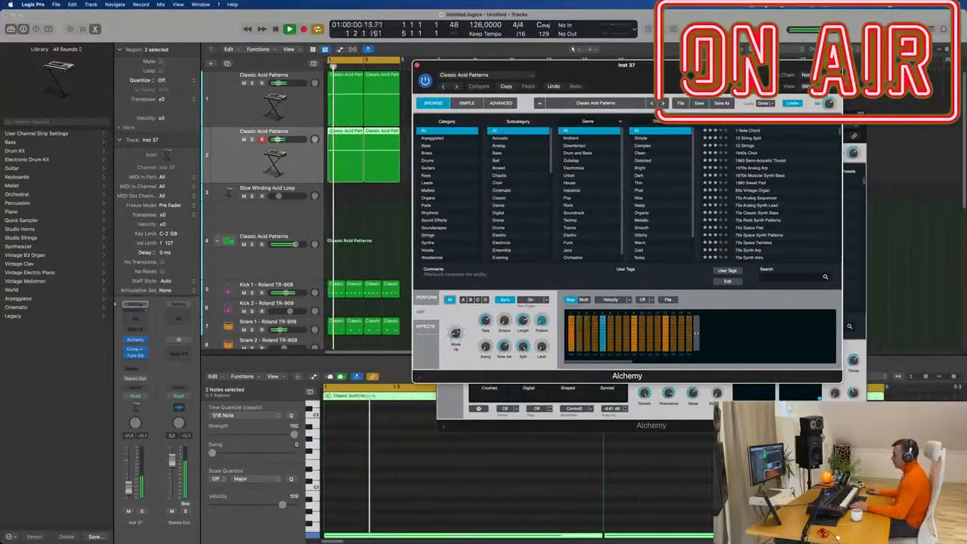
pyautogui.click(425, 298)
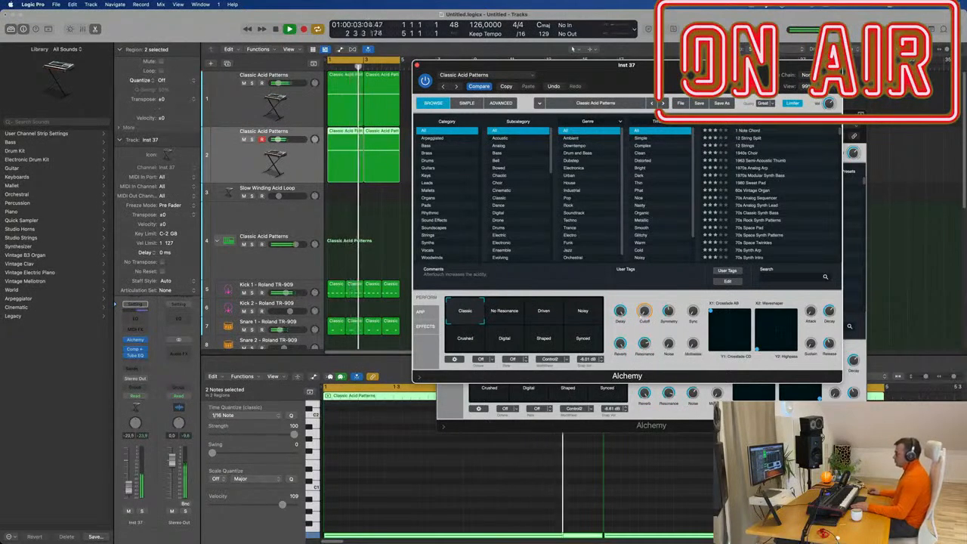
pyautogui.moveTo(627, 65); pyautogui.dragTo(543, 127)
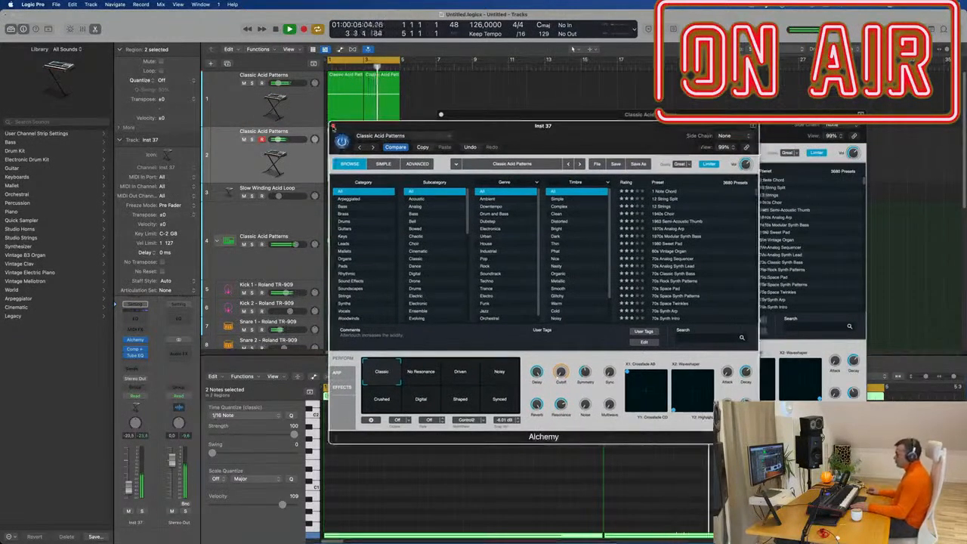
pyautogui.click(333, 127)
# Enlarge the Slow Winding Acid Loop track and copy the first Classic Acid Patterns region onto it at bar 1.
pyautogui.moveTo(484, 115); pyautogui.dragTo(727, 119)
pyautogui.click(501, 166)
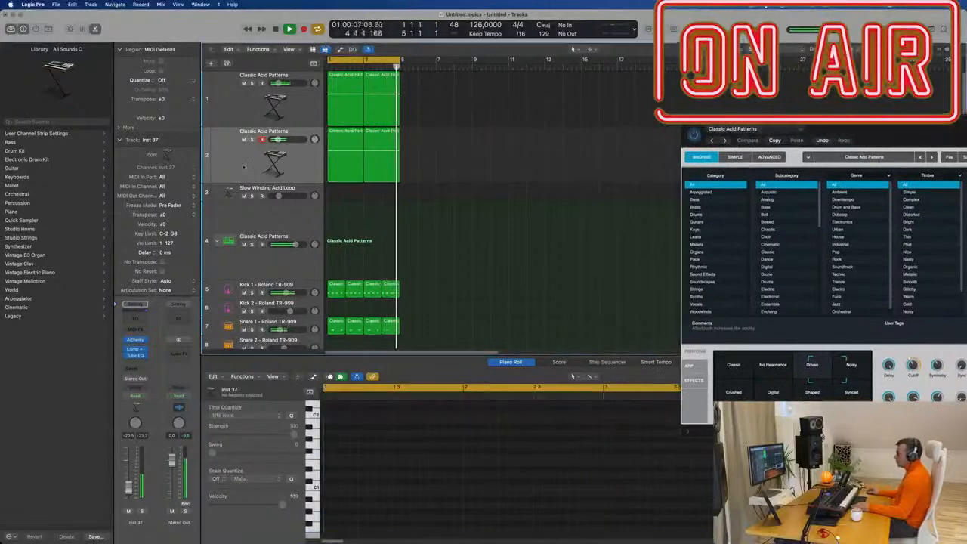
pyautogui.click(236, 166)
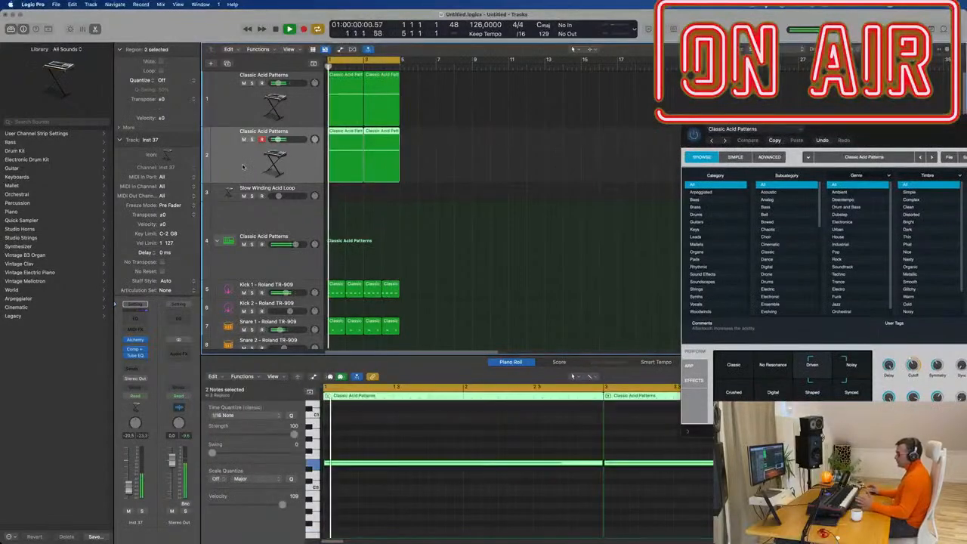
pyautogui.click(291, 200)
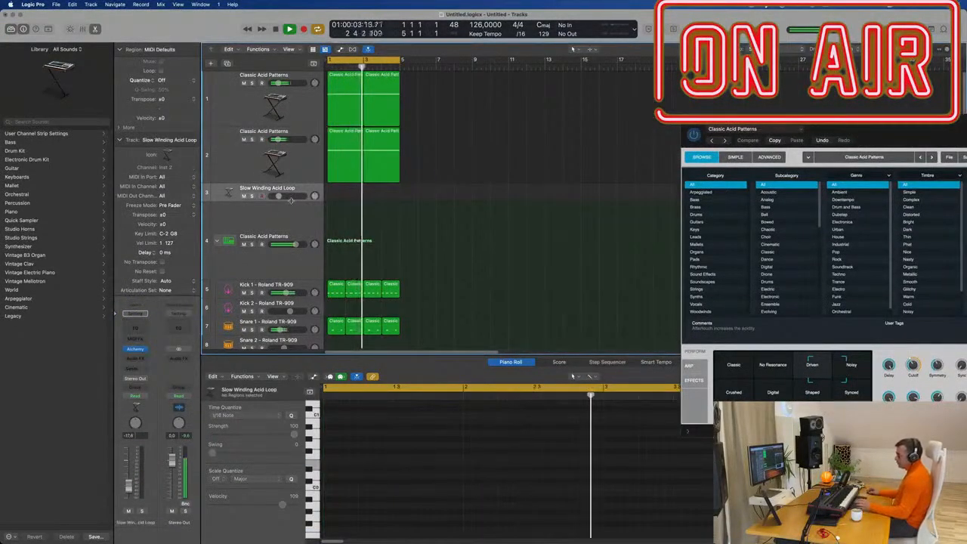
pyautogui.moveTo(291, 201); pyautogui.dragTo(292, 244)
pyautogui.moveTo(344, 87); pyautogui.dragTo(344, 212)
pyautogui.press('space')
# Transpose the note in the Slow Winding Acid Loop region up, repeat the region once, and play the loop.
pyautogui.moveTo(398, 440); pyautogui.dragTo(424, 525)
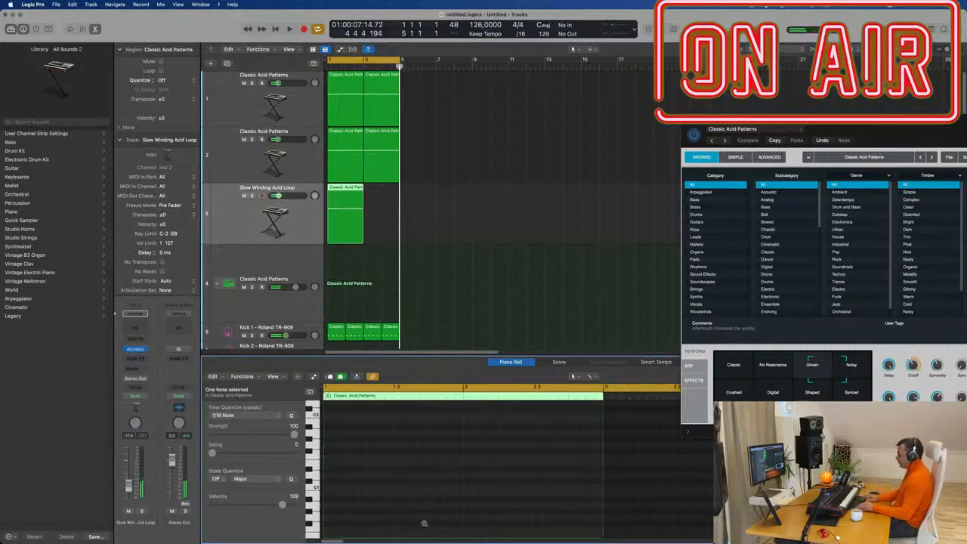
pyautogui.press('super+r')
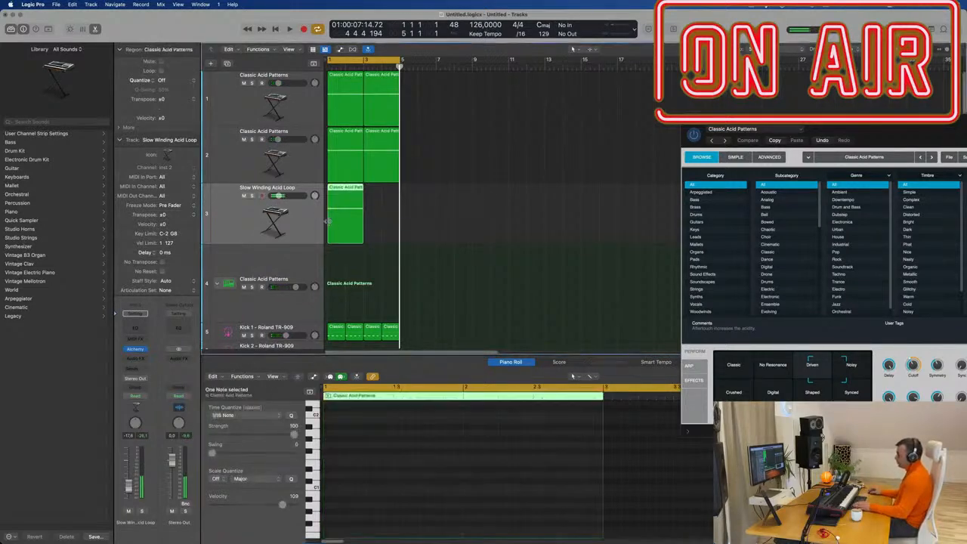
pyautogui.moveTo(778, 137); pyautogui.dragTo(549, 125)
pyautogui.press('space')
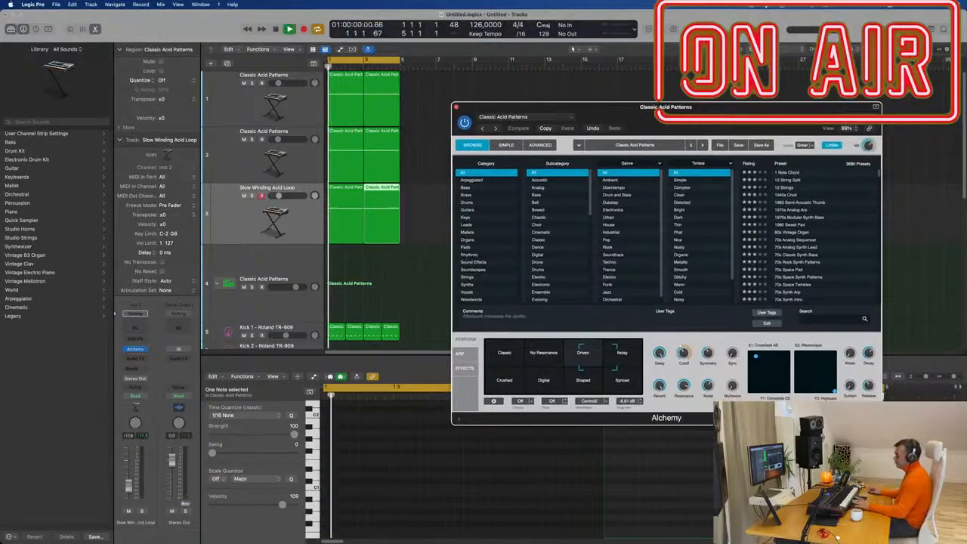
# Open Alchemy on the Slow Winding Acid Loop track and audition its snapshots, from Down Sweep and the Resonant variants to Up Distorted Sweep.
pyautogui.click(306, 221)
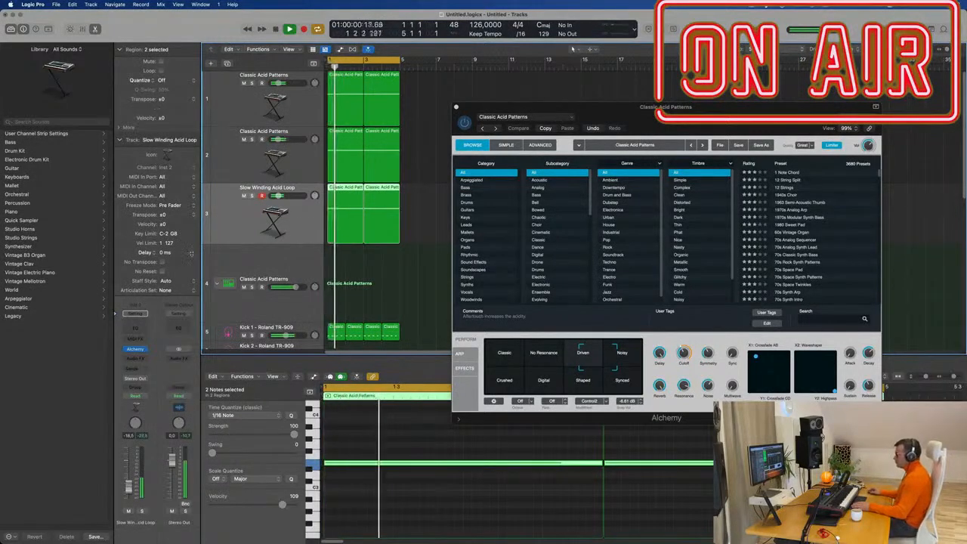
pyautogui.click(134, 351)
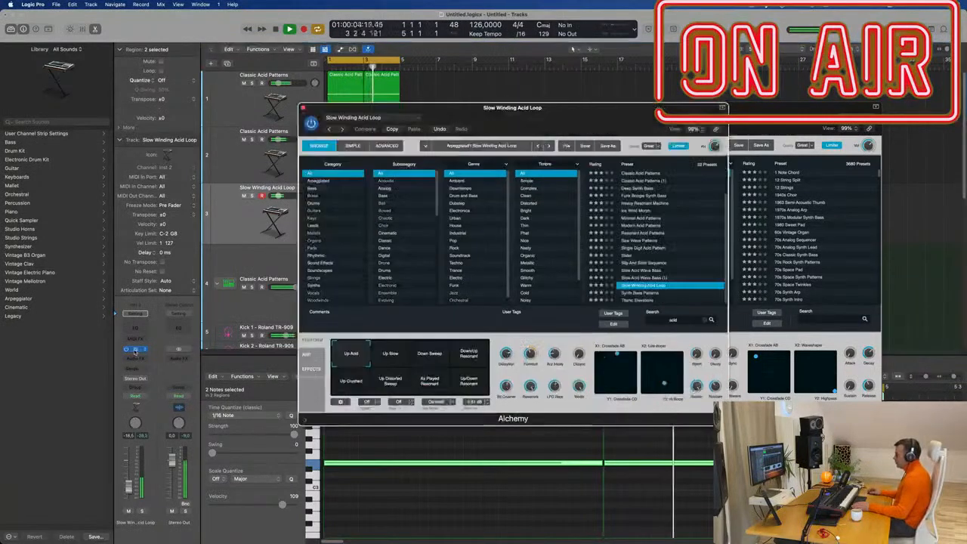
pyautogui.moveTo(556, 108); pyautogui.dragTo(672, 66)
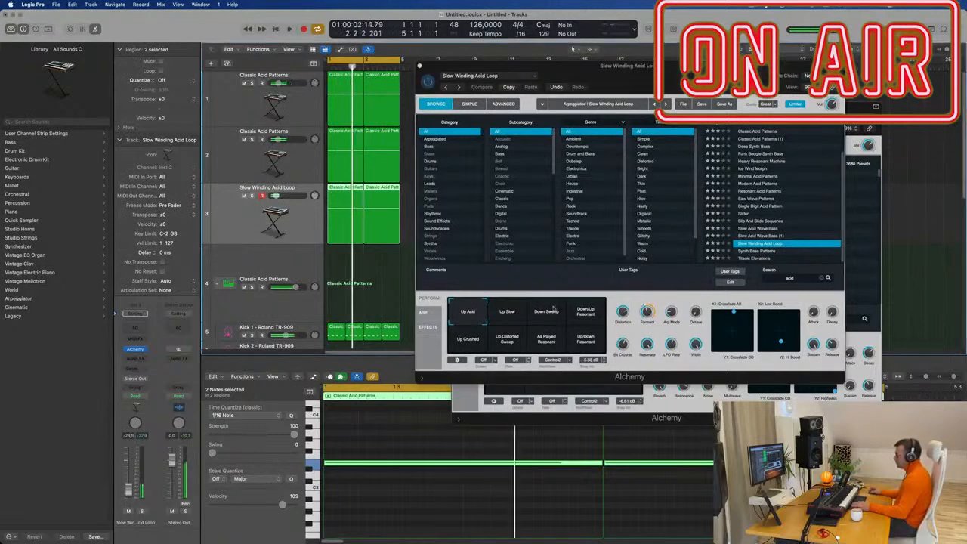
pyautogui.click(502, 318)
pyautogui.click(547, 313)
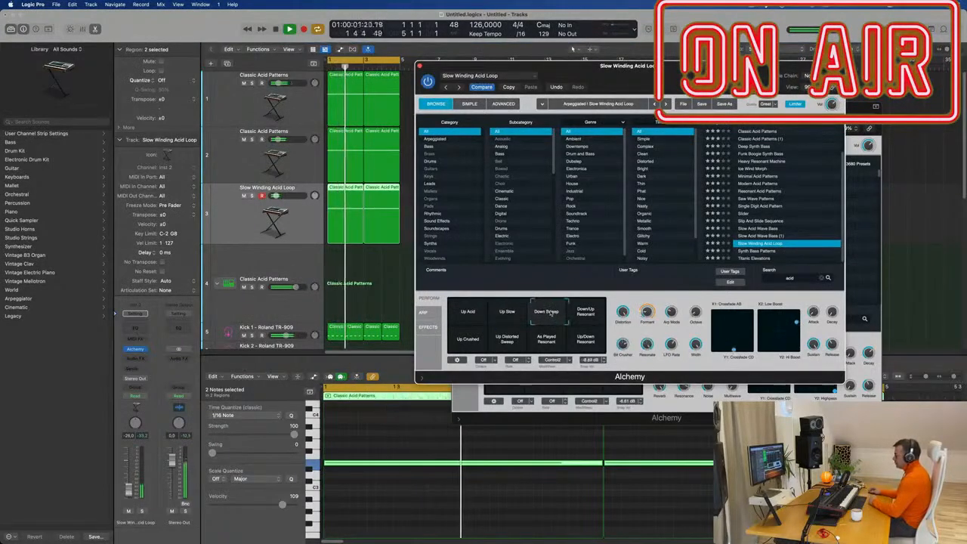
pyautogui.click(585, 312)
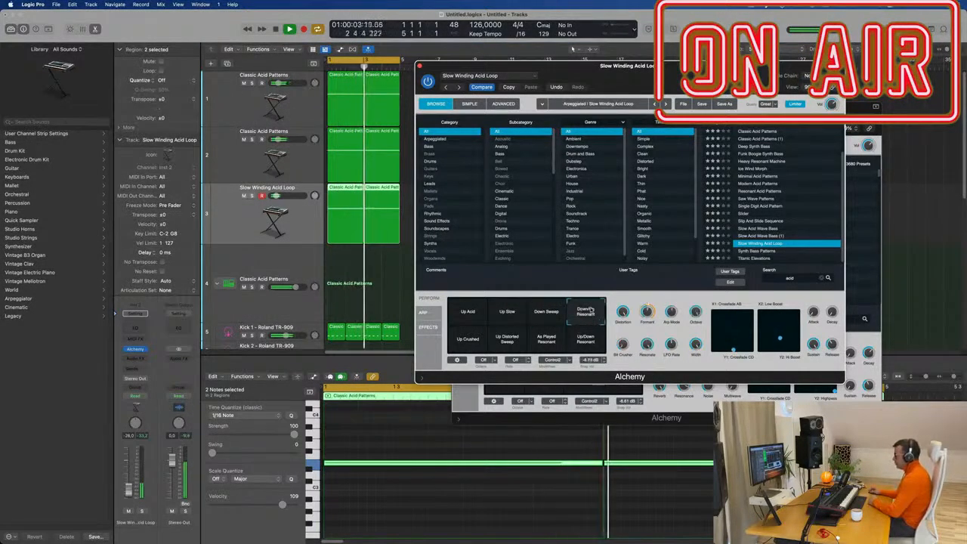
pyautogui.click(588, 342)
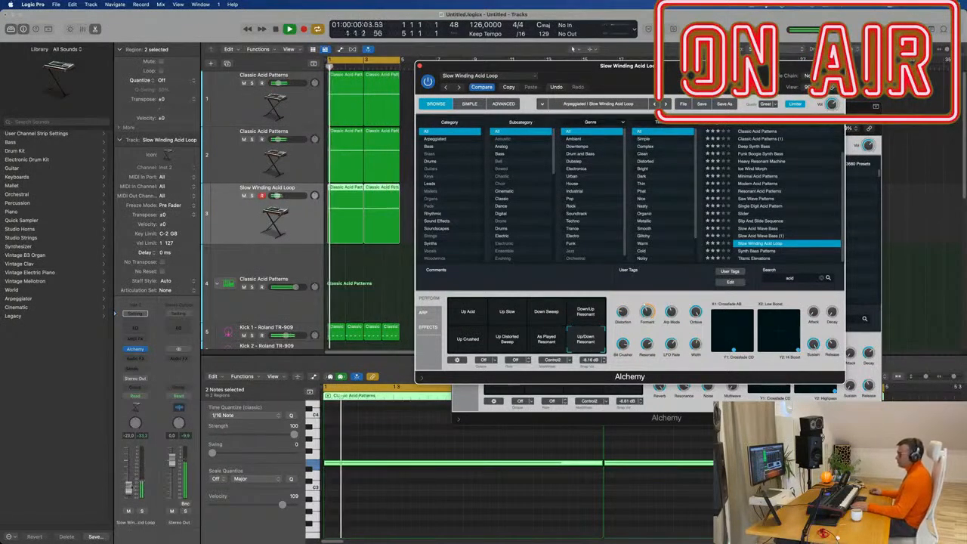
pyautogui.click(547, 341)
pyautogui.click(508, 343)
pyautogui.click(465, 340)
pyautogui.click(508, 342)
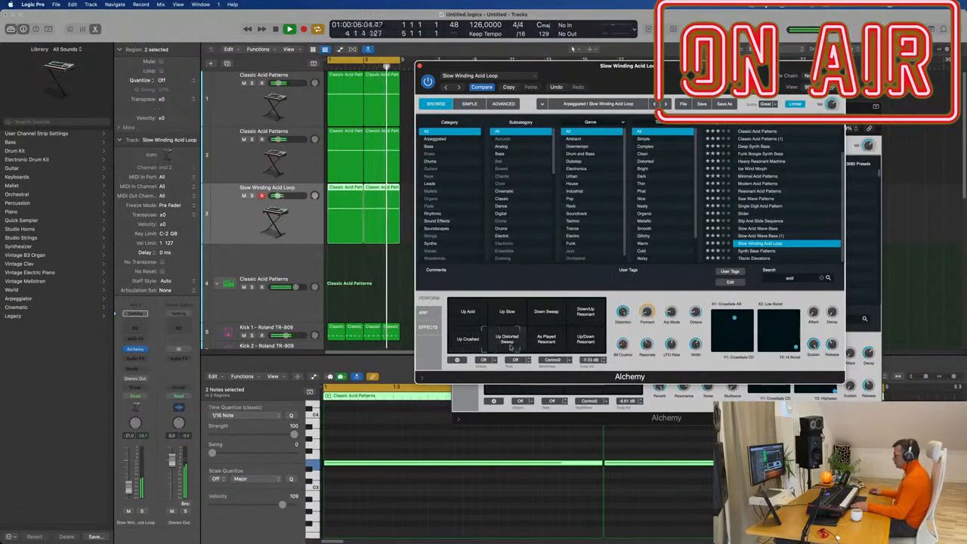
# Blend the Up Acid, Up Slow, Up Crushed and Up Distorted Sweep snapshots, then close the Slow Winding Acid Loop's Alchemy window.
pyautogui.click(524, 317)
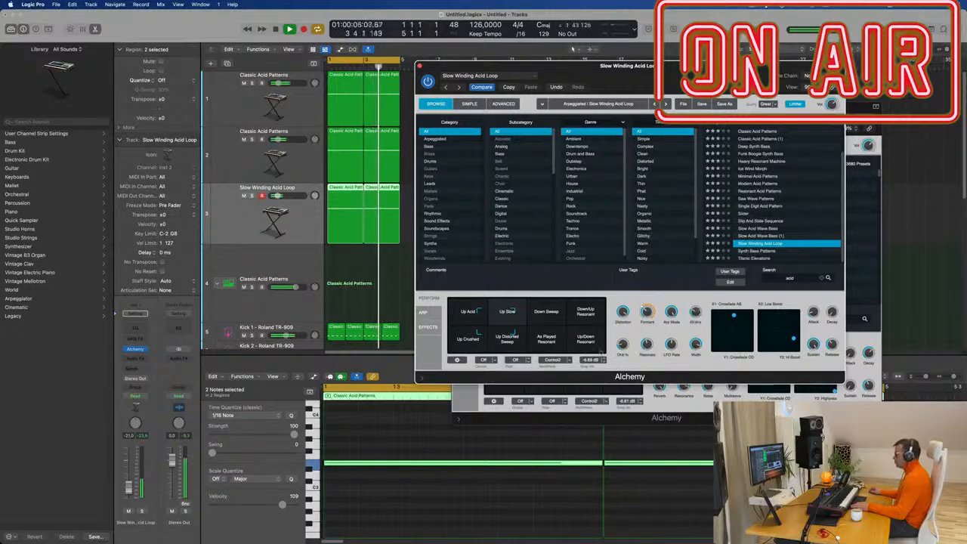
pyautogui.moveTo(633, 65); pyautogui.dragTo(614, 72)
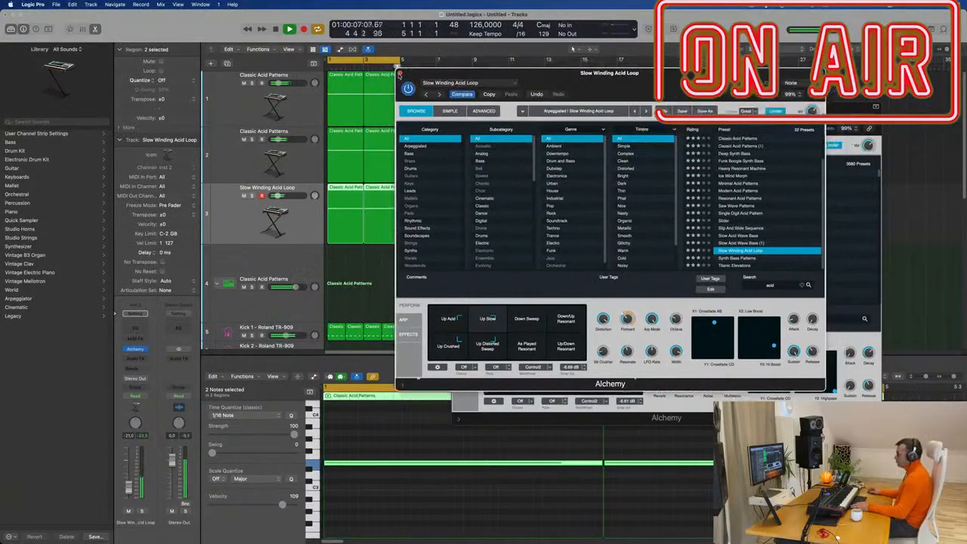
pyautogui.click(399, 74)
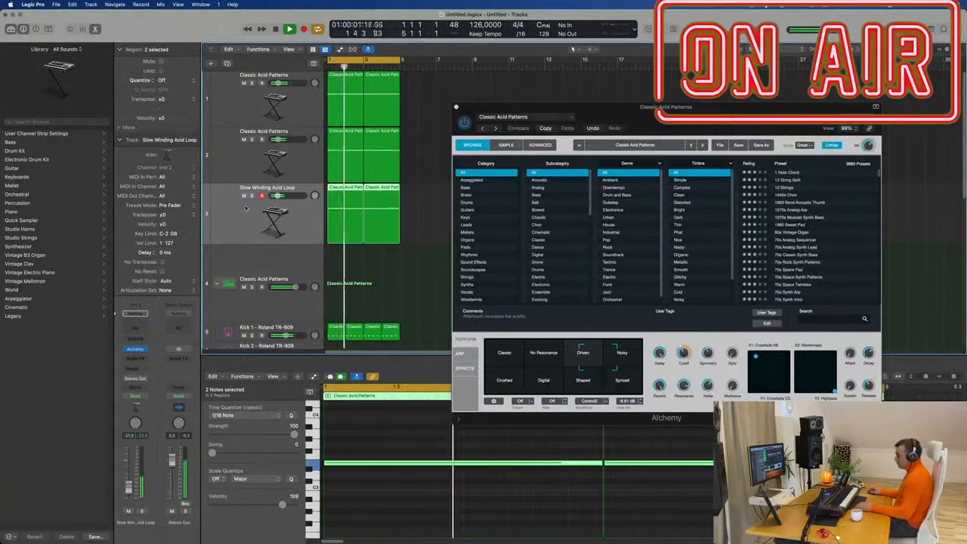
# Show the mixer and copy the Compressor and Vintage Tube EQ from the Inst 37 strip to the Slow Winding Acid Loop strip.
pyautogui.press('x')
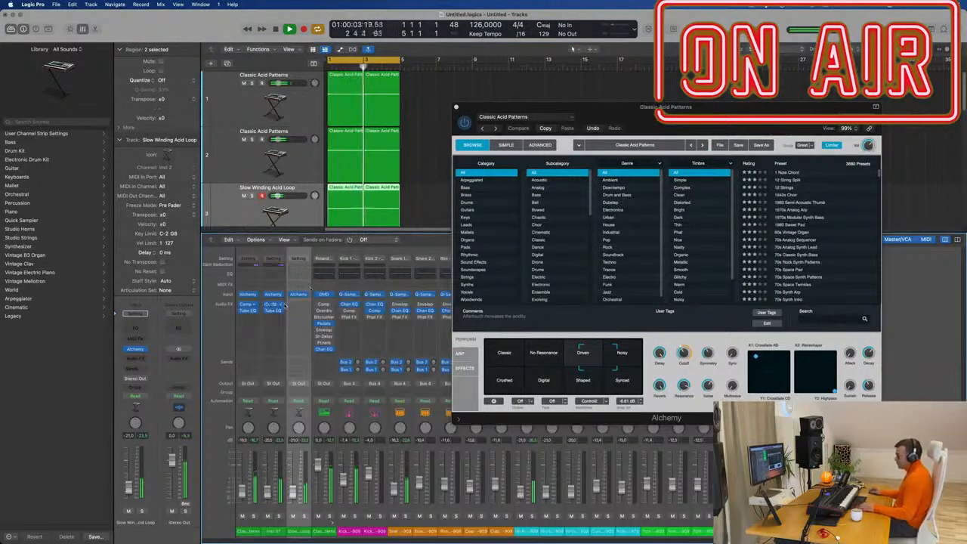
pyautogui.moveTo(295, 309); pyautogui.dragTo(294, 308)
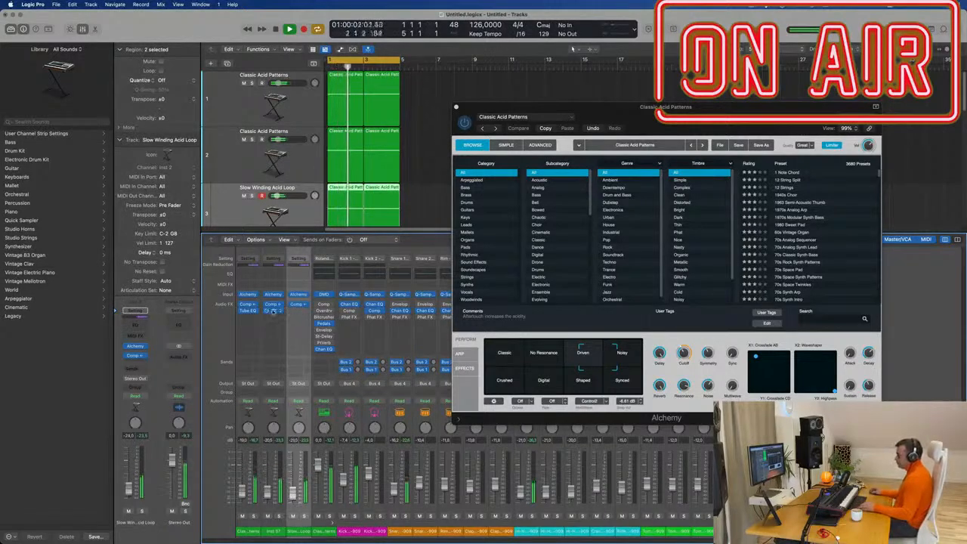
pyautogui.moveTo(300, 318); pyautogui.dragTo(298, 314)
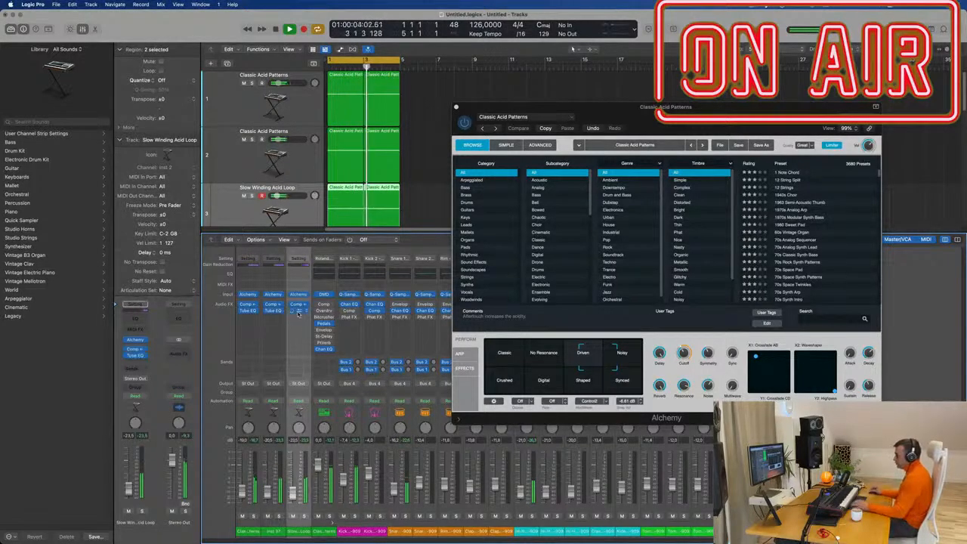
# Close Alchemy and the mixer, and add a Channel EQ to Slow Winding Acid Loop with a low cut at 865 Hz, 12 dB/Oct.
pyautogui.click(456, 107)
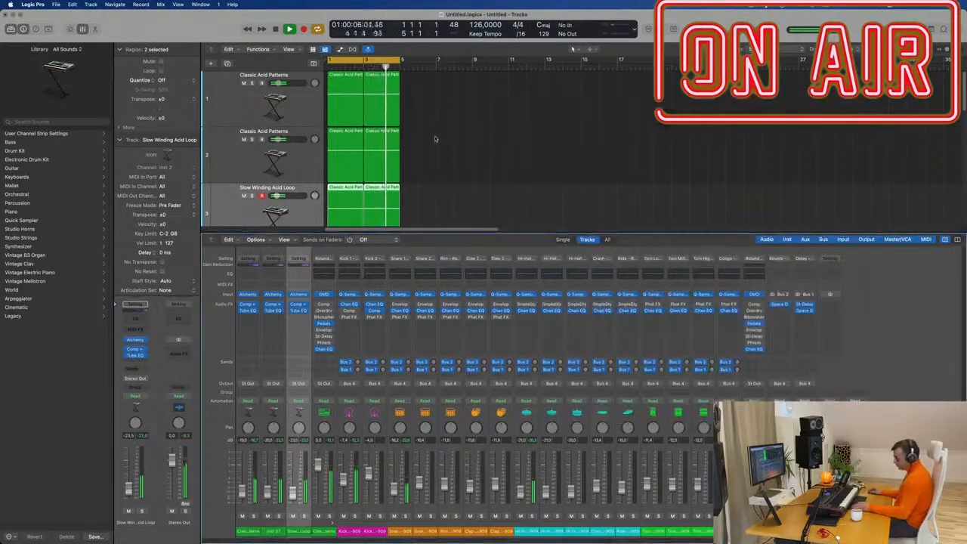
pyautogui.press('x')
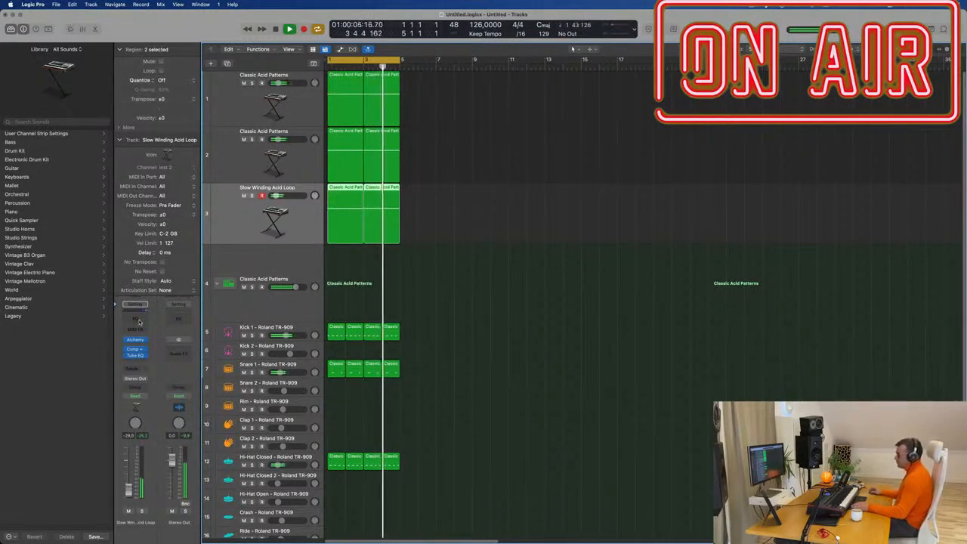
pyautogui.click(141, 320)
pyautogui.moveTo(349, 199); pyautogui.dragTo(669, 166)
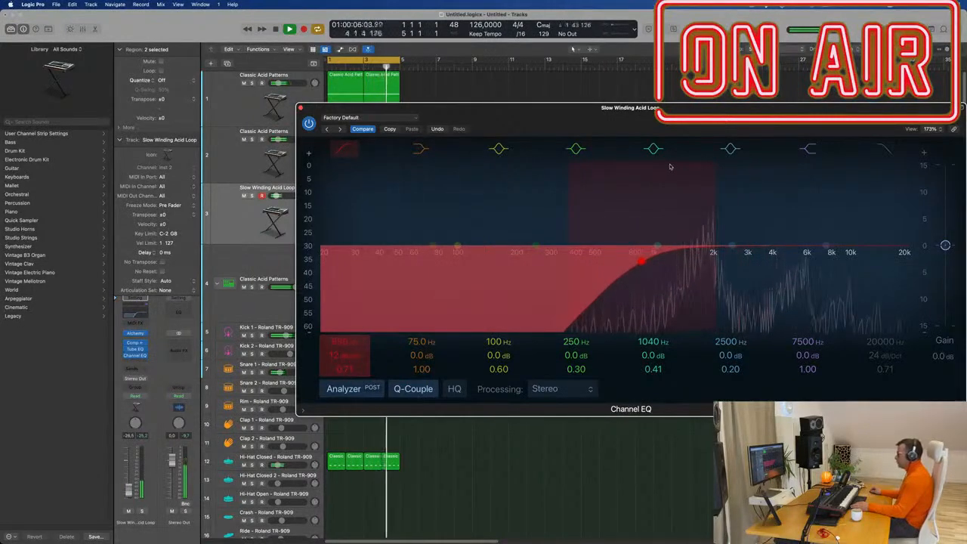
pyautogui.click(295, 216)
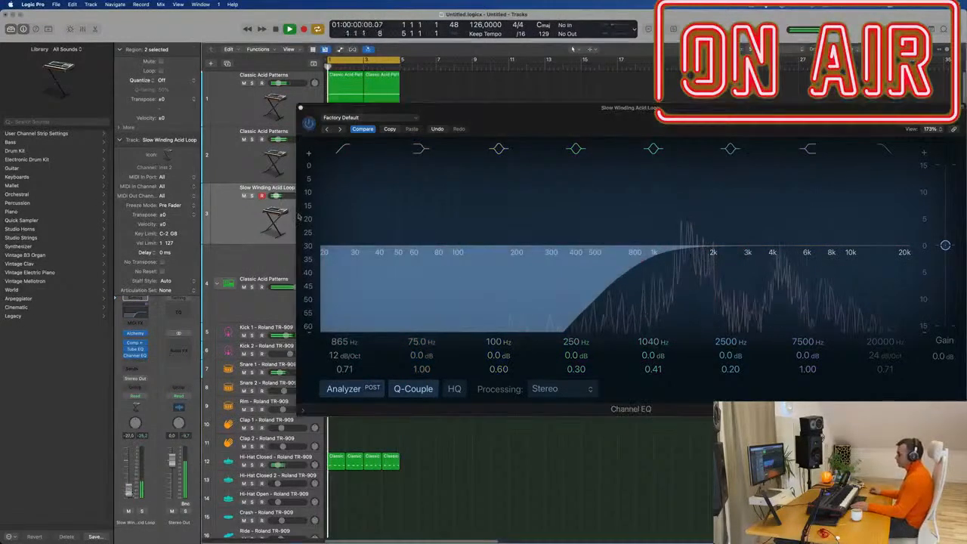
pyautogui.click(301, 107)
# Repeat all regions three times and extend the cycle range to cover bars 1 to 17.
pyautogui.click(501, 160)
pyautogui.press('super+a')
pyautogui.press('super+r')
pyautogui.press('super+r')
pyautogui.press('super+r')
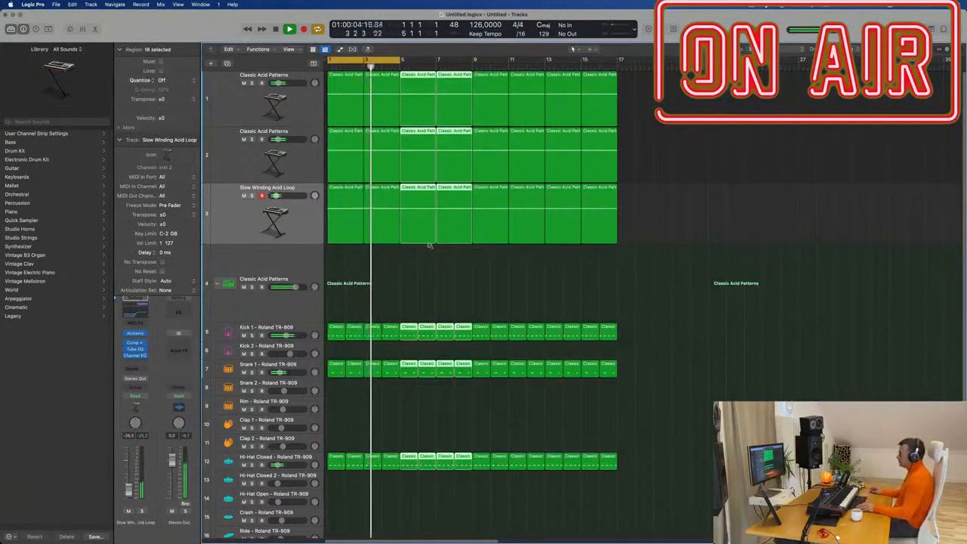
pyautogui.press('super+Left')
pyautogui.moveTo(388, 61); pyautogui.dragTo(575, 89)
pyautogui.press('Return')
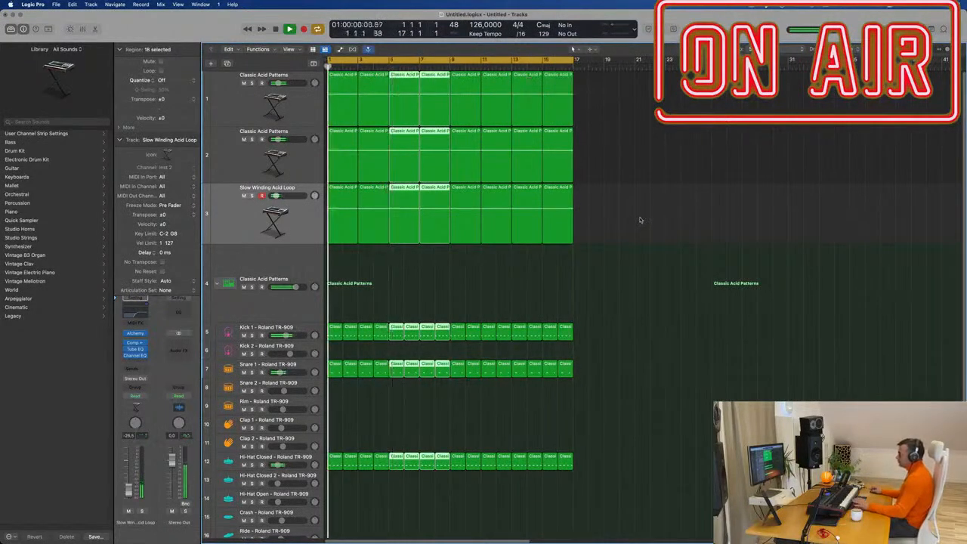
# Mute the Slow Winding Acid Loop track and check the levels of the two Classic Acid Patterns tracks from the start of the loop.
pyautogui.click(642, 219)
pyautogui.click(250, 112)
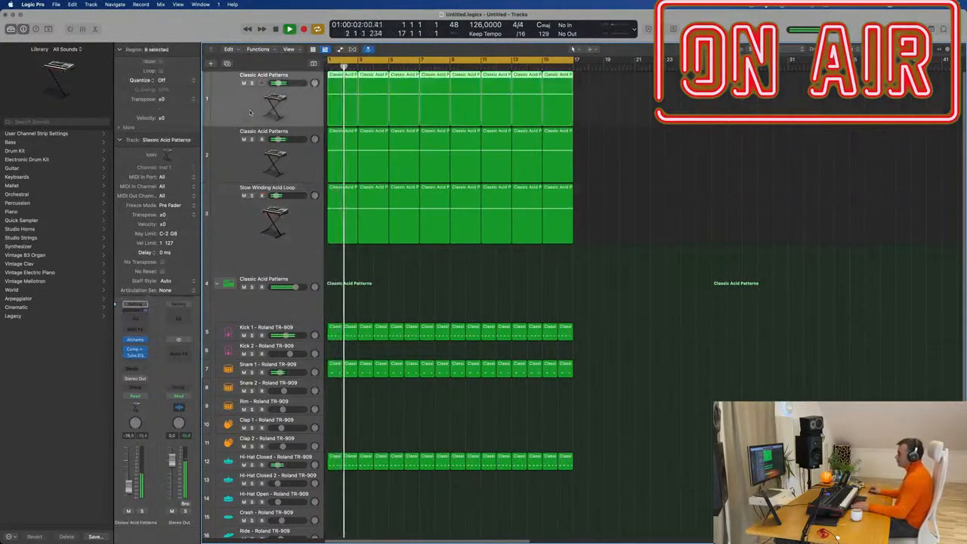
pyautogui.click(243, 196)
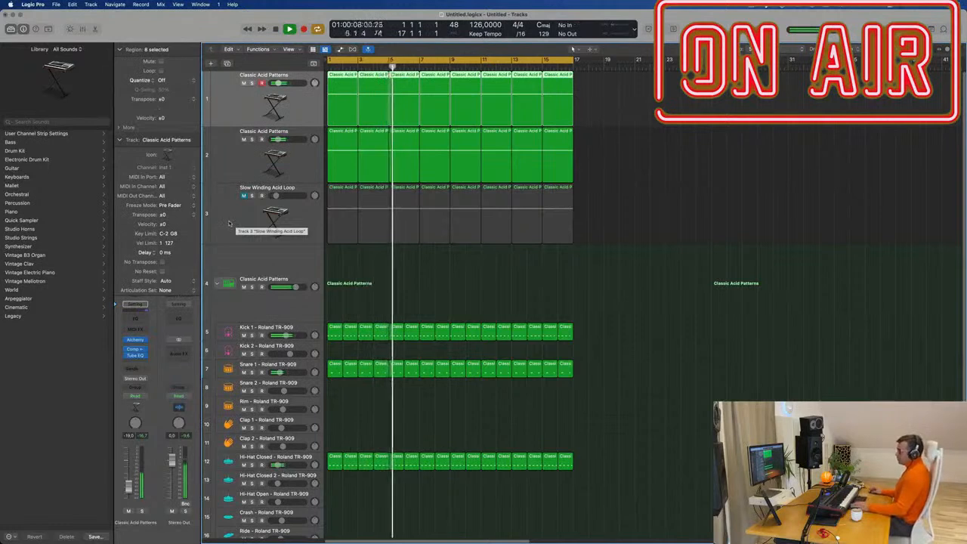
pyautogui.click(226, 225)
pyautogui.press('Return')
pyautogui.click(234, 174)
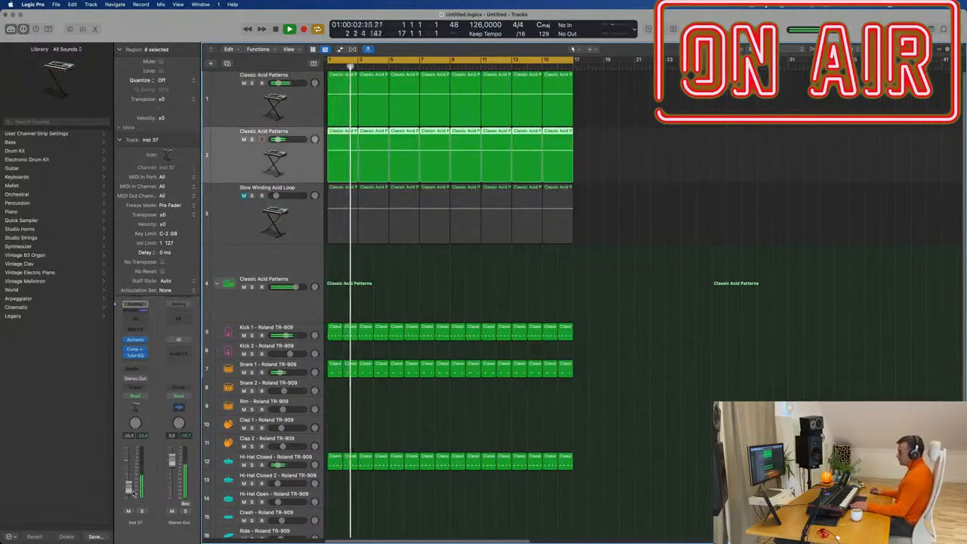
# Copy the first Hi-Hat Closed region down to the start of the Conga track and play it back.
pyautogui.scroll(-2, 398, 426)
pyautogui.scroll(-6, 400, 427)
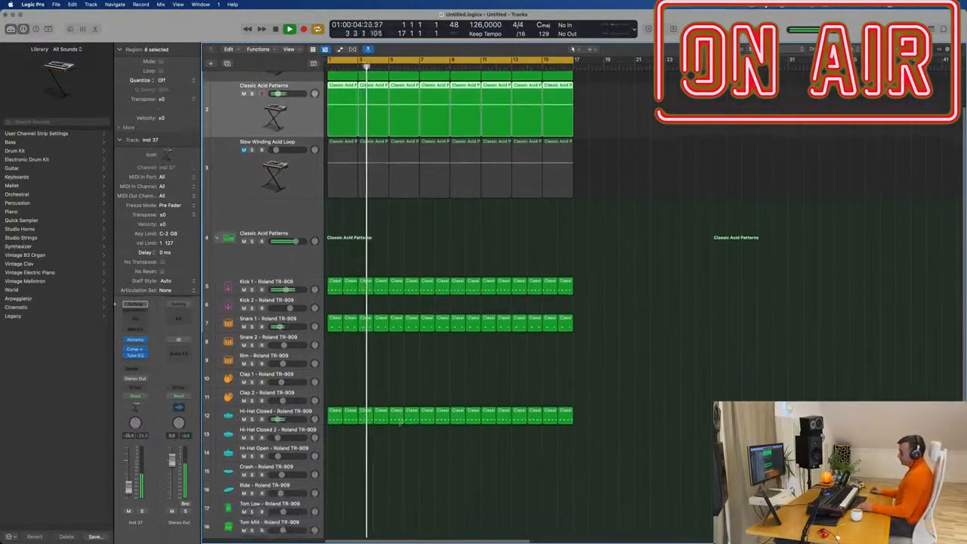
pyautogui.click(332, 356)
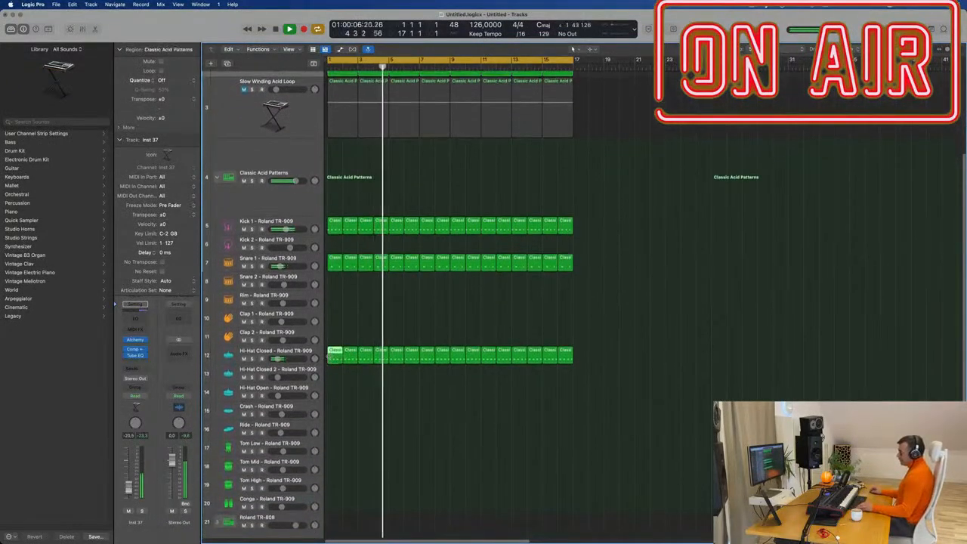
pyautogui.moveTo(334, 356); pyautogui.dragTo(333, 509)
pyautogui.press('Return')
pyautogui.click(380, 492)
pyautogui.press('space')
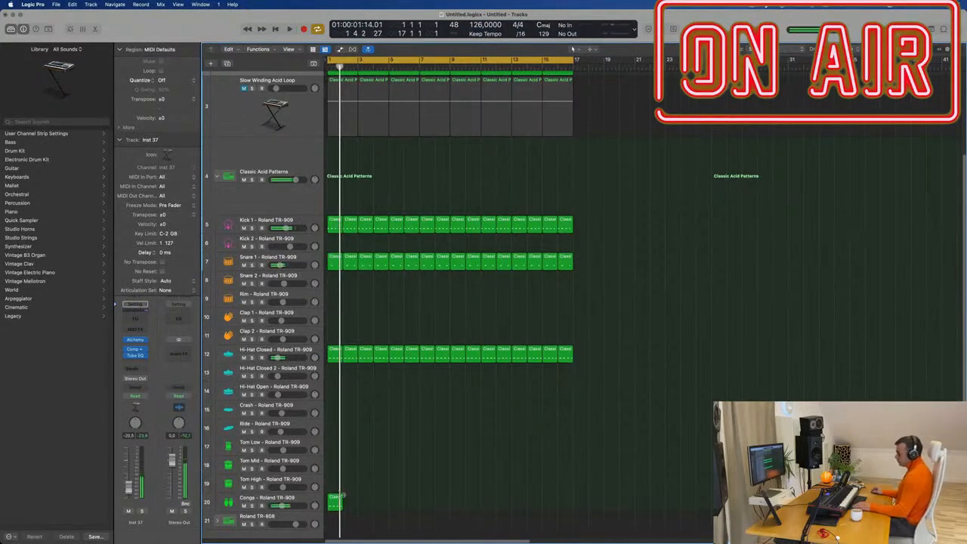
# In the Conga region, delete the second note and move the last note one sixteenth earlier.
pyautogui.doubleClick(335, 501)
pyautogui.press('space')
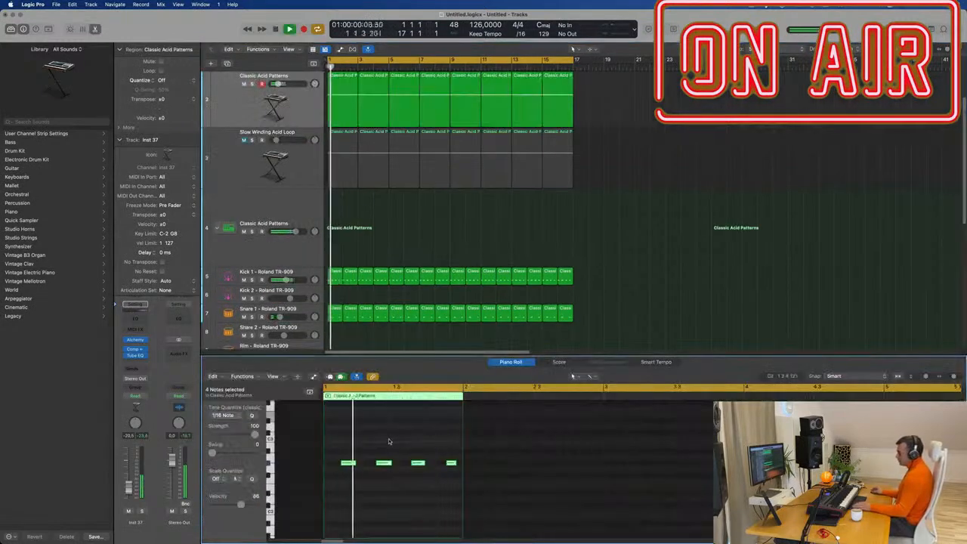
pyautogui.moveTo(370, 485); pyautogui.dragTo(371, 483)
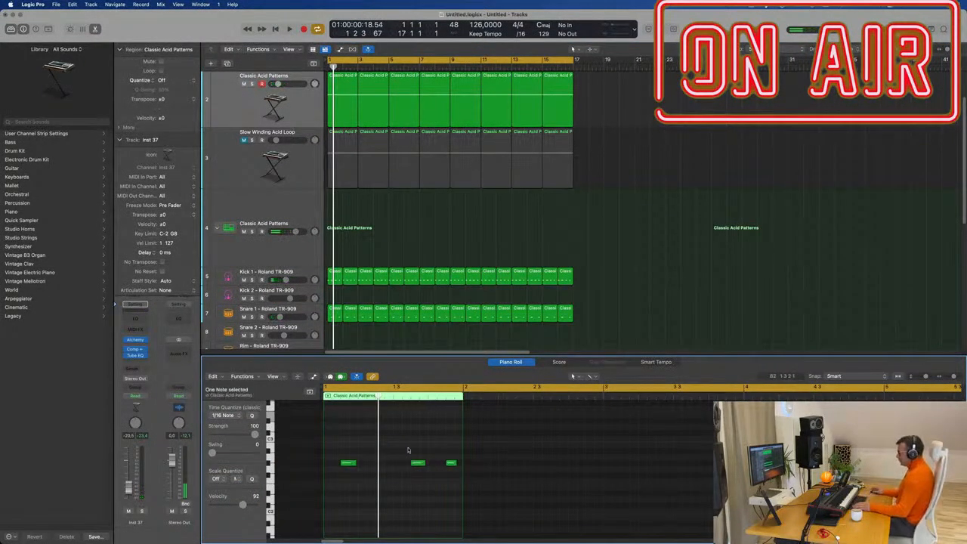
pyautogui.moveTo(334, 447); pyautogui.dragTo(484, 495)
pyautogui.press('space')
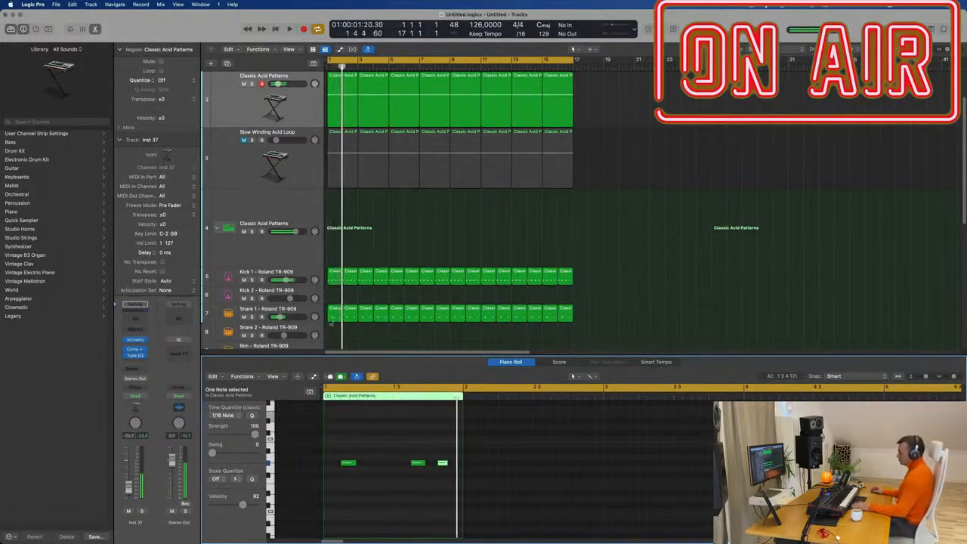
# Repeat the Conga region along its track up to bar 17 and restart playback from the beginning.
pyautogui.click(359, 333)
pyautogui.scroll(-5, 363, 331)
pyautogui.scroll(-5, 364, 326)
pyautogui.moveTo(391, 283); pyautogui.dragTo(331, 316)
pyautogui.press('super+r')
pyautogui.press('super+r')
pyautogui.press('super+r')
pyautogui.press('super+r')
pyautogui.press('super+r')
pyautogui.press('super+r')
pyautogui.press('super+r')
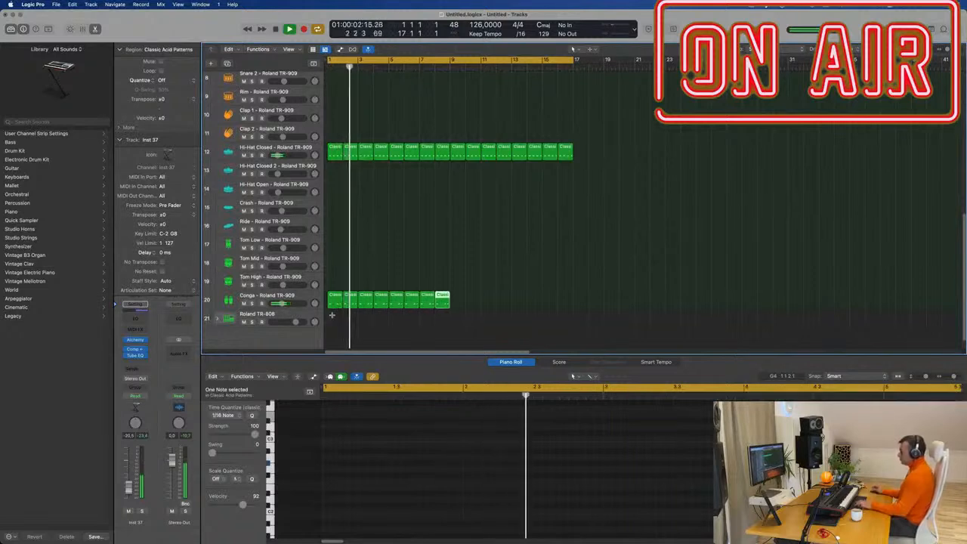
pyautogui.press('super+r')
pyautogui.press('super+r')
pyautogui.press('super+r')
pyautogui.press('super+r')
pyautogui.press('super+r')
pyautogui.press('super+r')
pyautogui.press('super+r')
pyautogui.press('super+r')
pyautogui.press('Return')
# Transpose all notes in the Conga regions up an octave as a trial and then down two octaves, and play the result.
pyautogui.click(332, 302)
pyautogui.moveTo(631, 288); pyautogui.dragTo(329, 308)
pyautogui.press('super+a')
pyautogui.hotkey('alt', 'shift', 'Up')
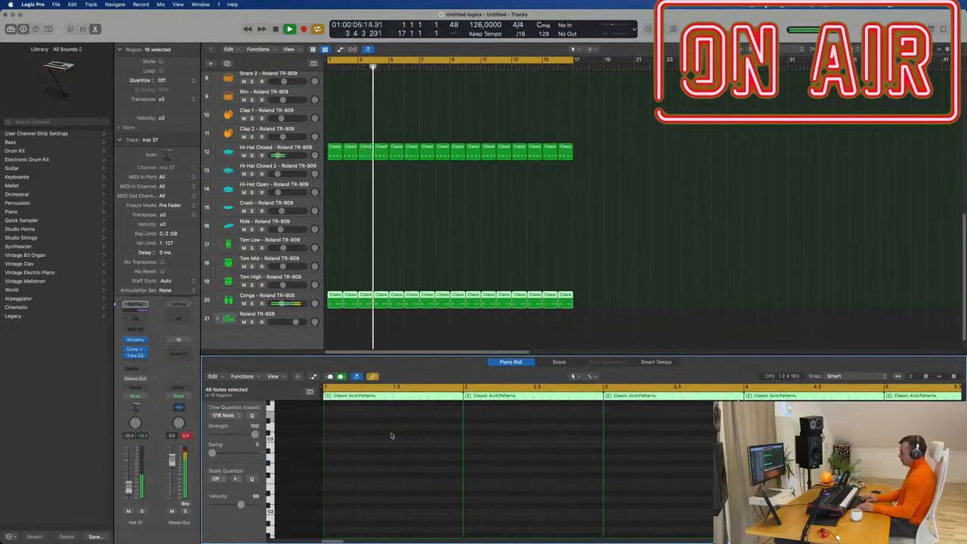
pyautogui.scroll(10, 393, 458)
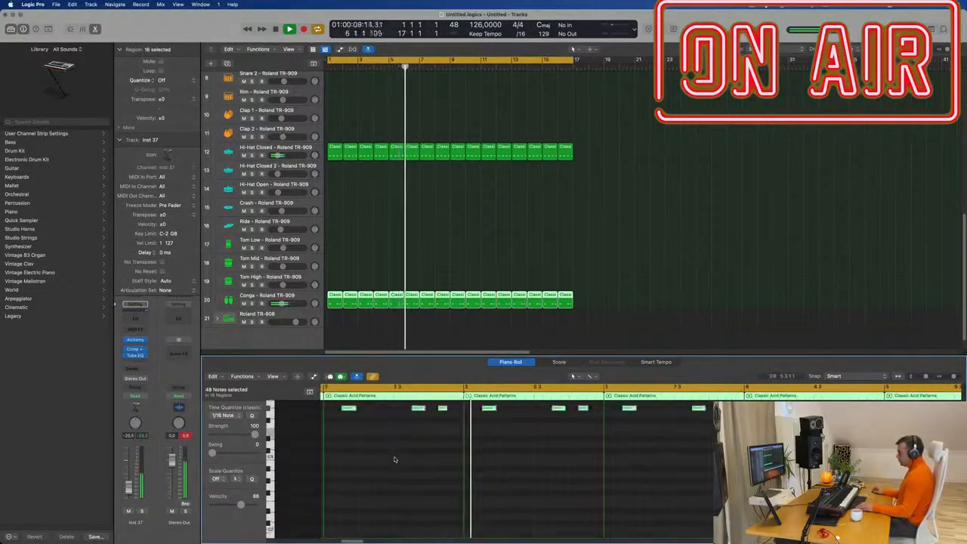
pyautogui.scroll(-10, 395, 459)
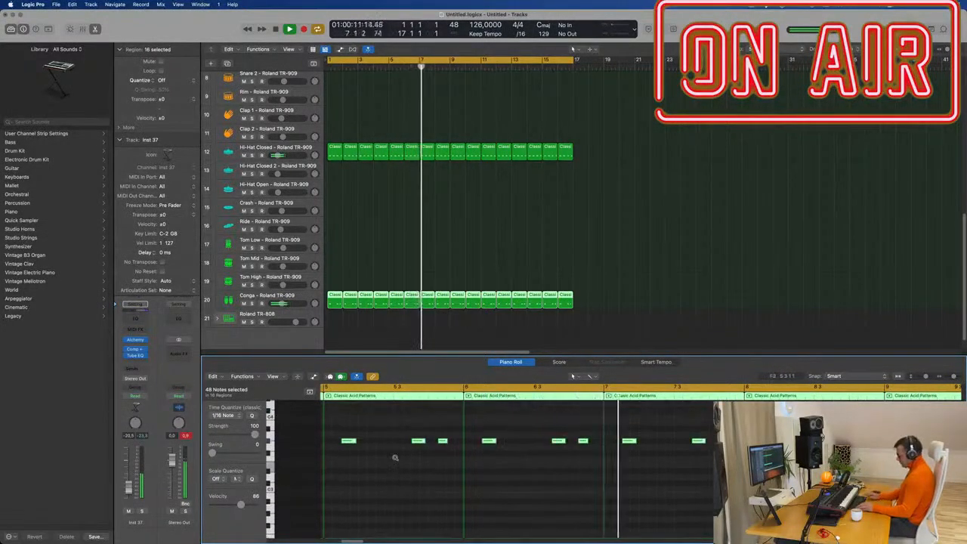
pyautogui.hotkey('alt', 'shift', 'Down')
pyautogui.hotkey('alt', 'shift', 'Down')
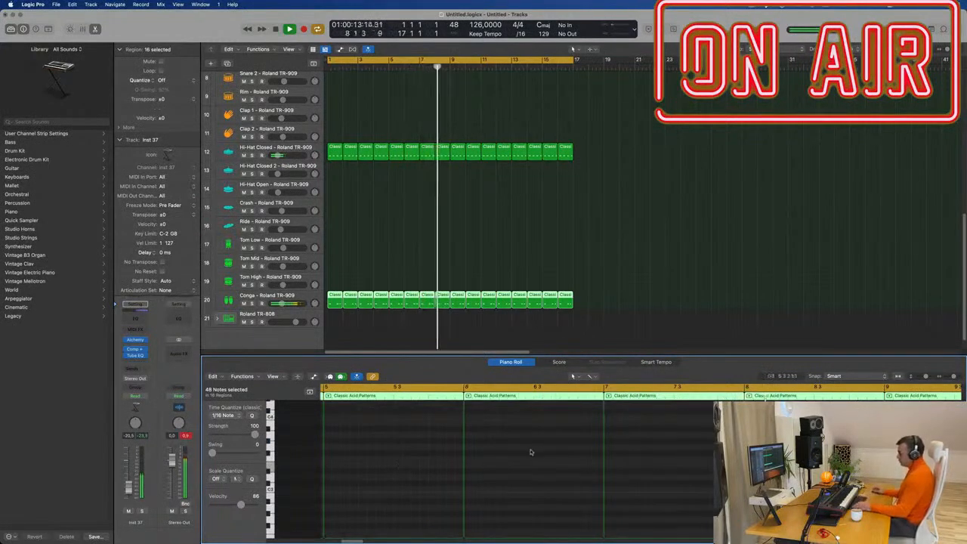
pyautogui.scroll(-4, 410, 448)
pyautogui.press('Return')
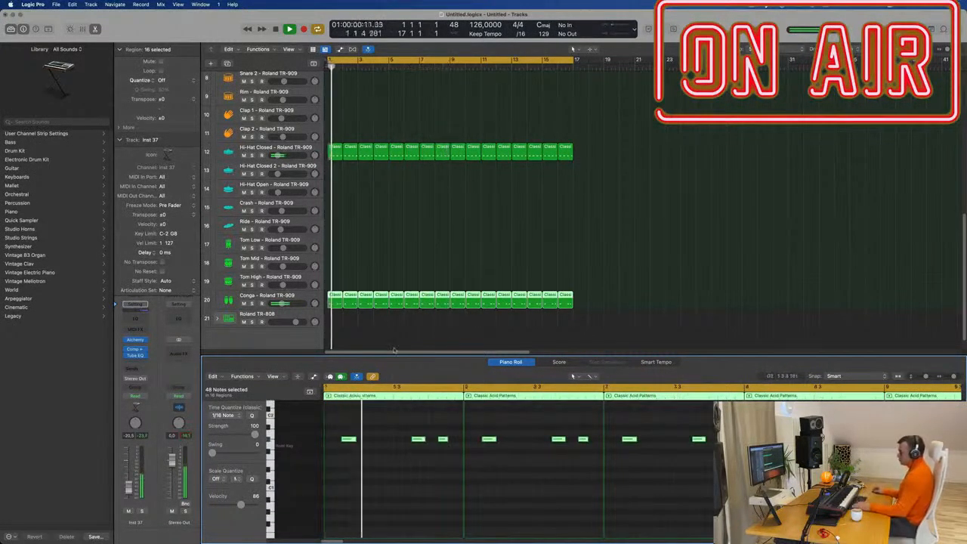
pyautogui.press('space')
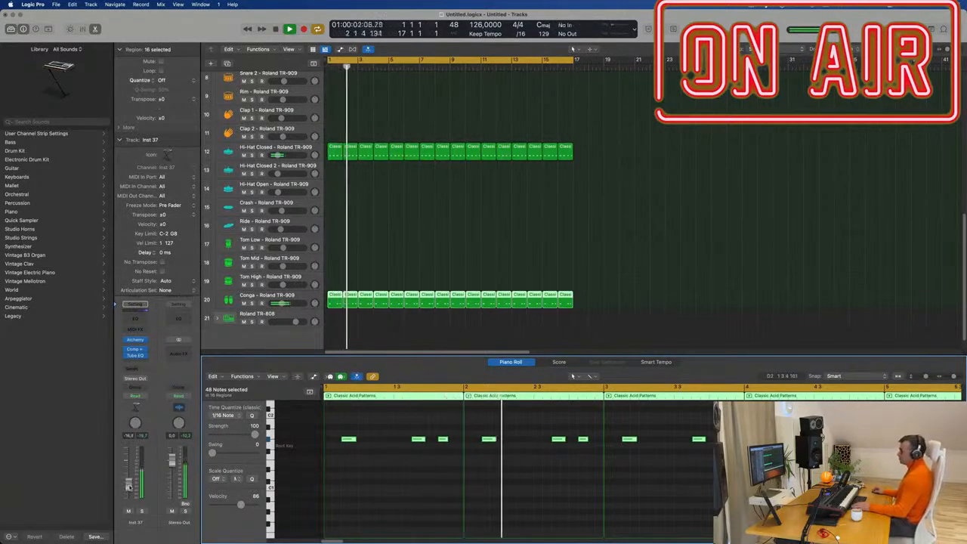
# Rebalance the two Classic Acid Patterns synth tracks during playback, setting the second one's volume to -20.0 dB.
pyautogui.scroll(10, 492, 214)
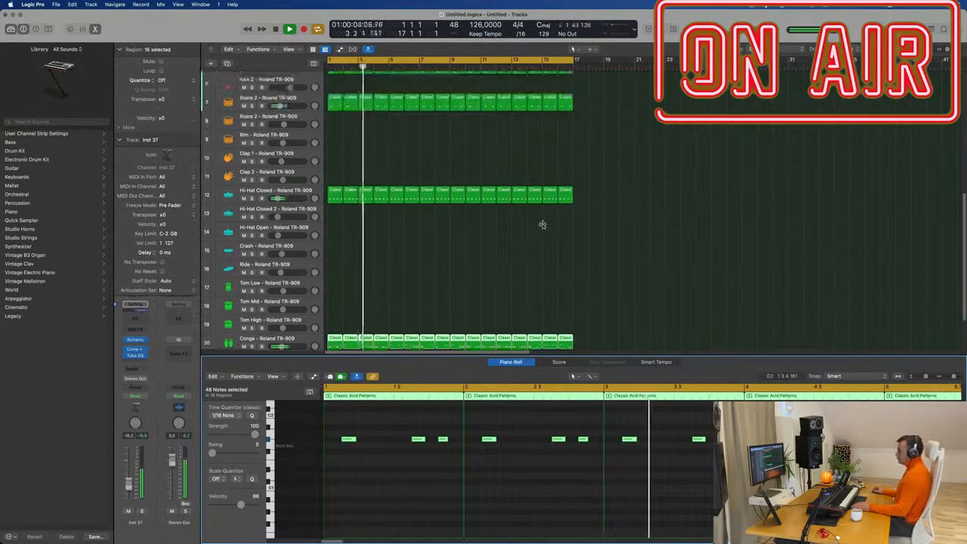
pyautogui.click(241, 117)
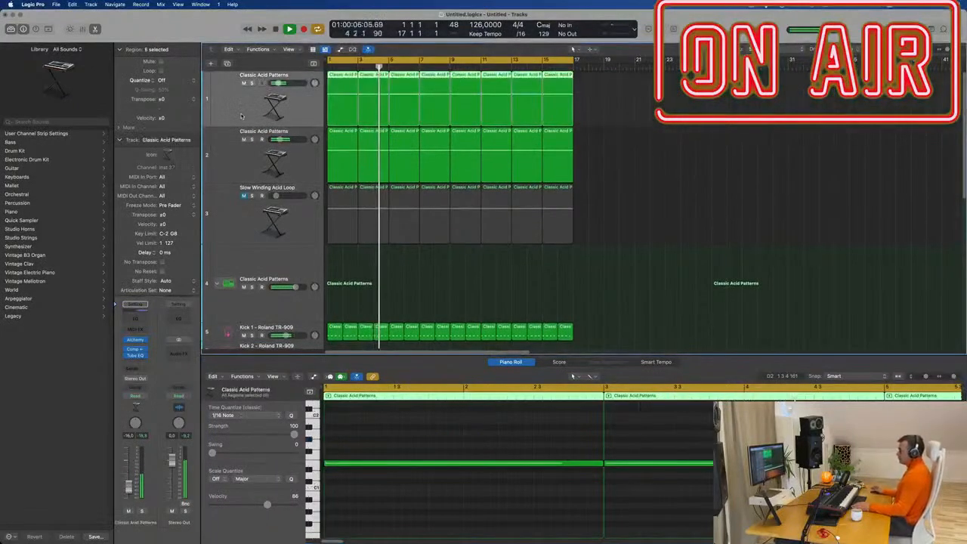
pyautogui.press('super+Left')
pyautogui.click(247, 162)
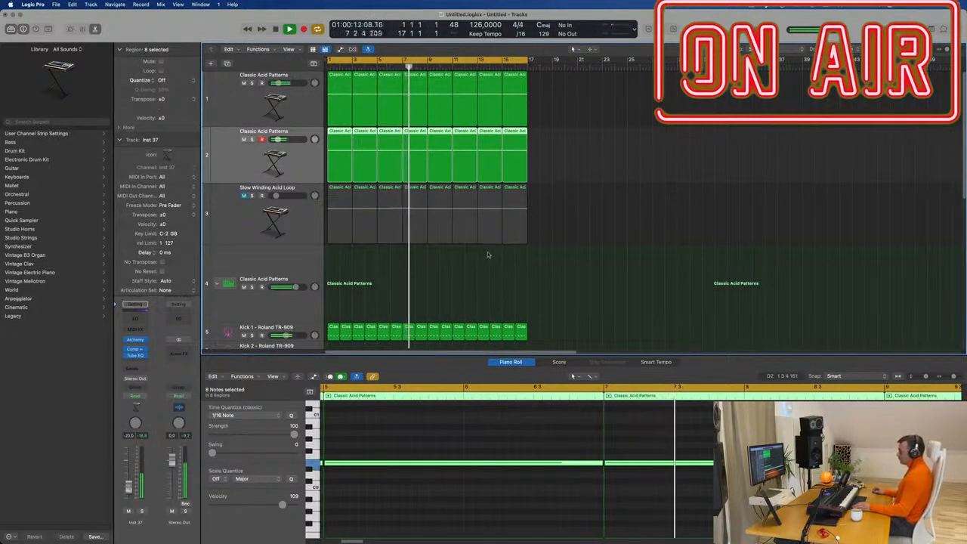
pyautogui.press('super+Left')
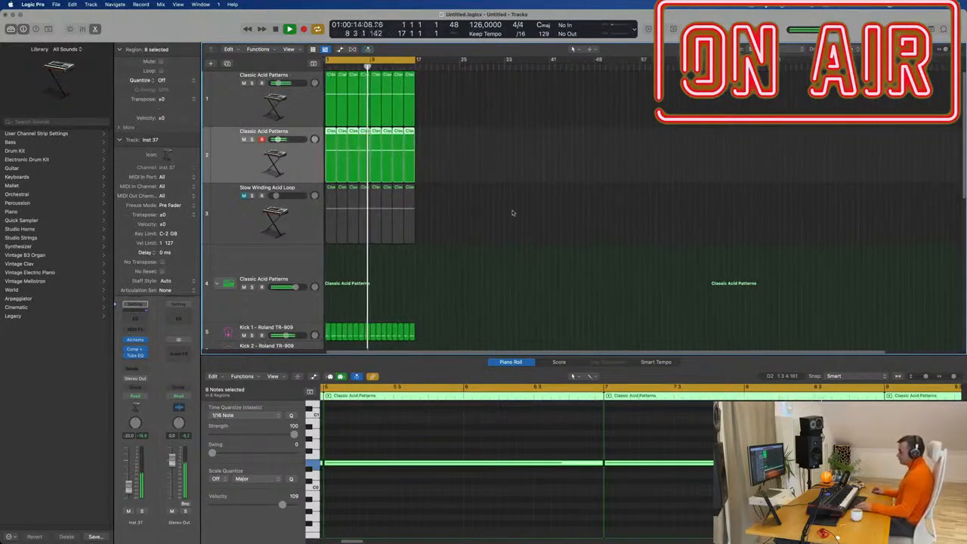
# Copy the first Snare 1 region to the Clap 1 track, delete its second note and move the remaining note to beat 3.
pyautogui.scroll(-3, 514, 212)
pyautogui.scroll(-3, 514, 213)
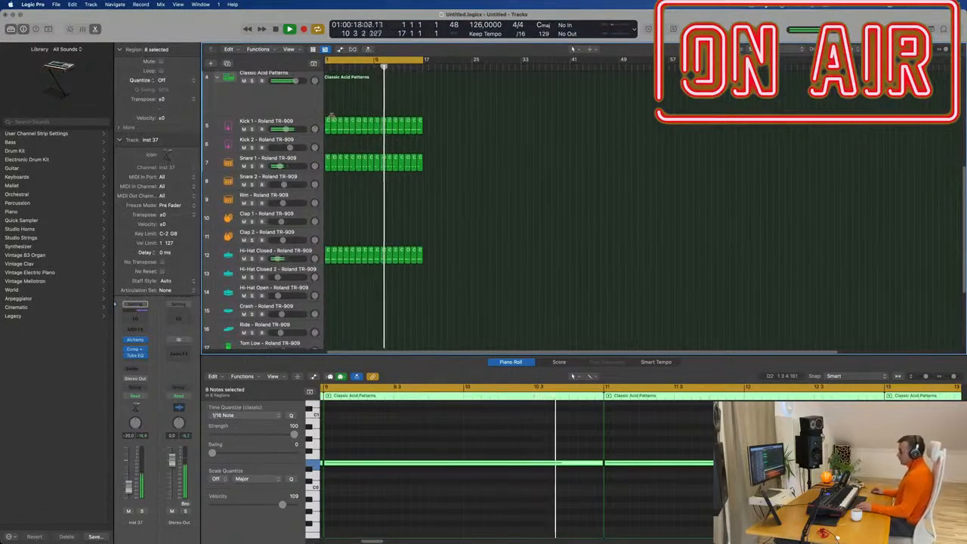
pyautogui.moveTo(329, 164); pyautogui.dragTo(330, 218)
pyautogui.click(434, 462)
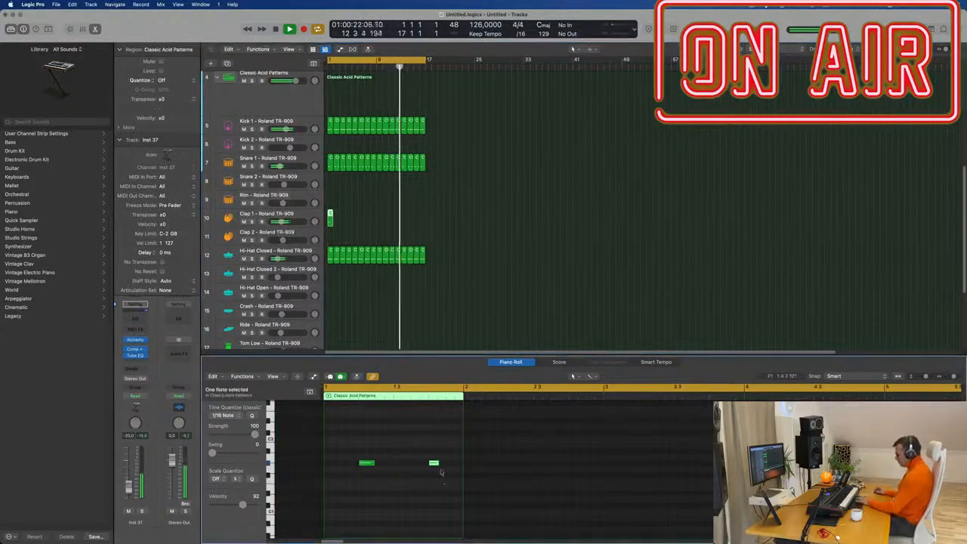
pyautogui.moveTo(366, 463); pyautogui.dragTo(402, 465)
pyautogui.press('space')
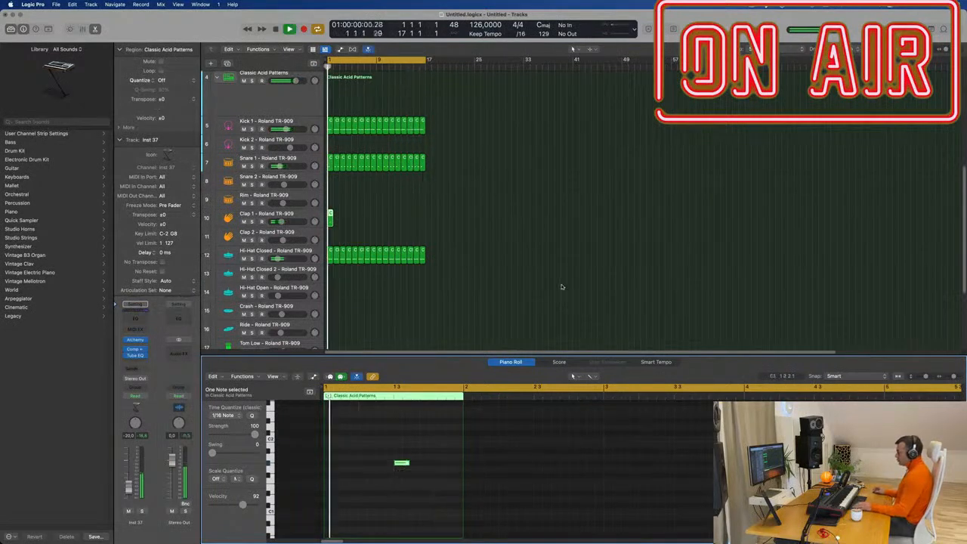
# Select the Clap 1 track and raise its Bus 1 send to the delay.
pyautogui.click(386, 210)
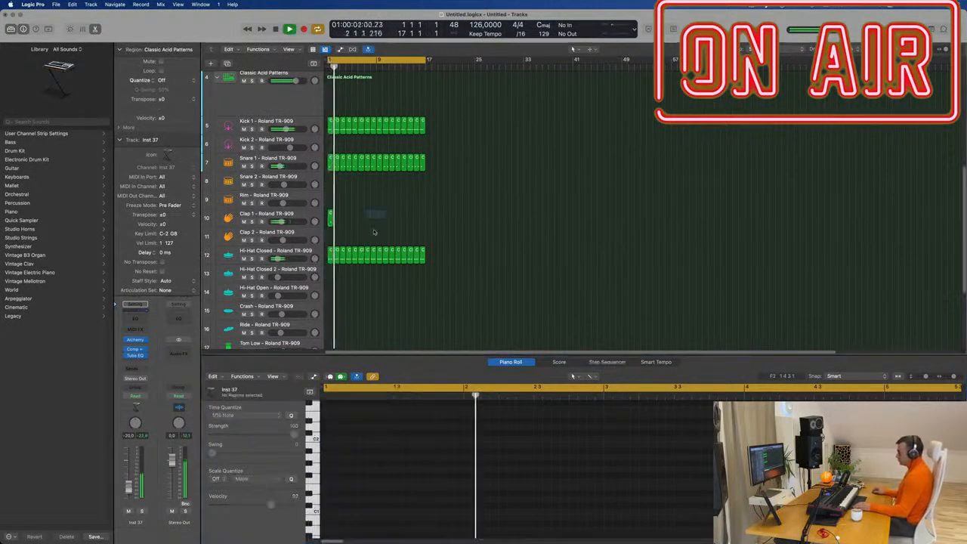
pyautogui.click(331, 219)
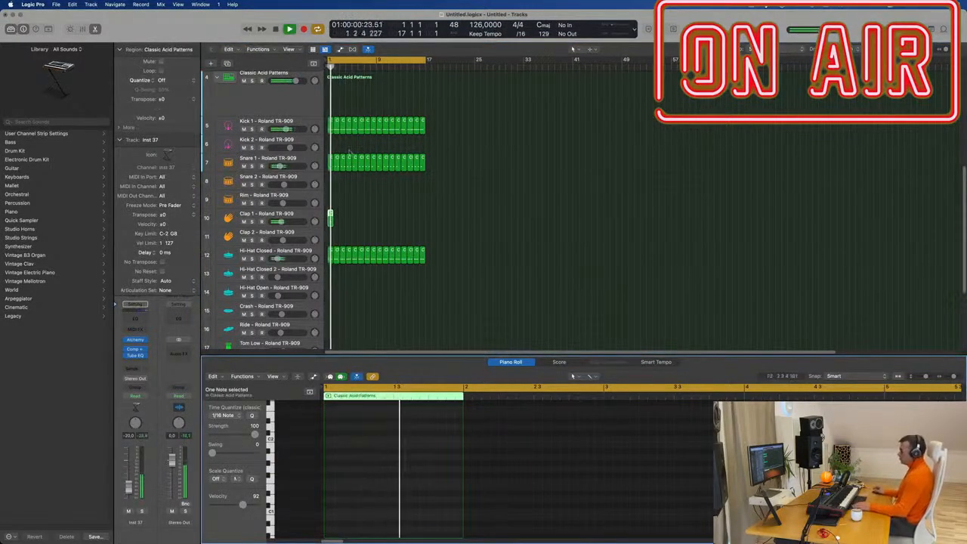
pyautogui.click(304, 214)
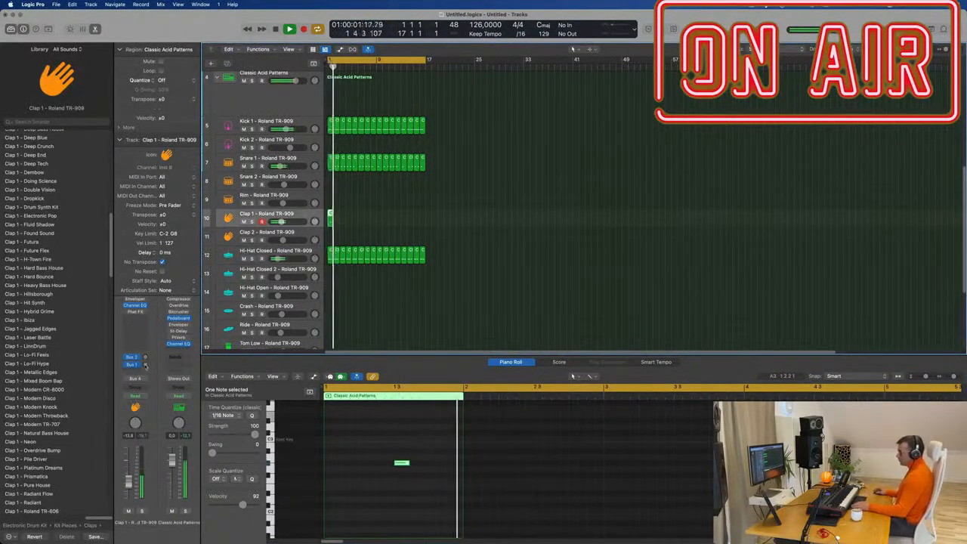
pyautogui.click(146, 365)
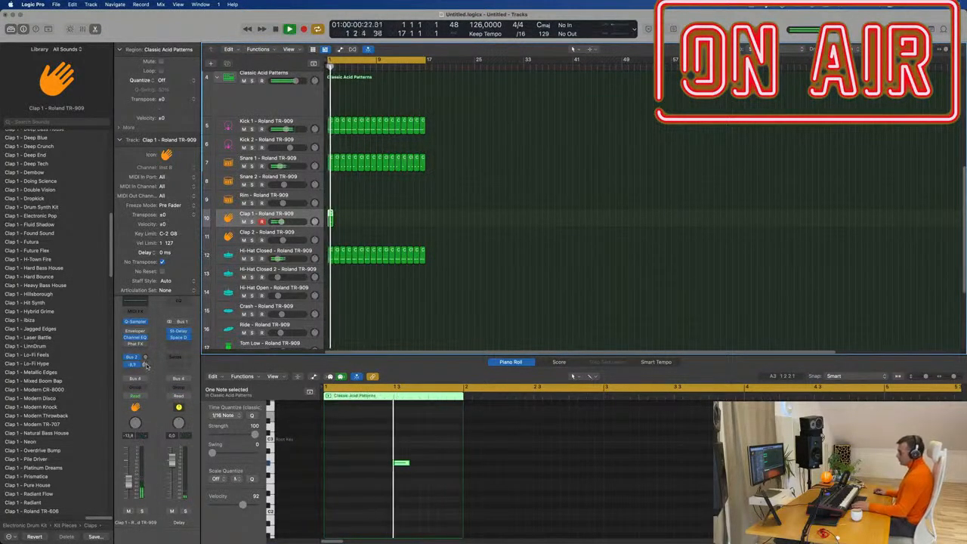
# Repeat the Clap 1 region along its track and play the arrangement from the beginning.
pyautogui.moveTo(409, 209); pyautogui.dragTo(329, 230)
pyautogui.press('Return')
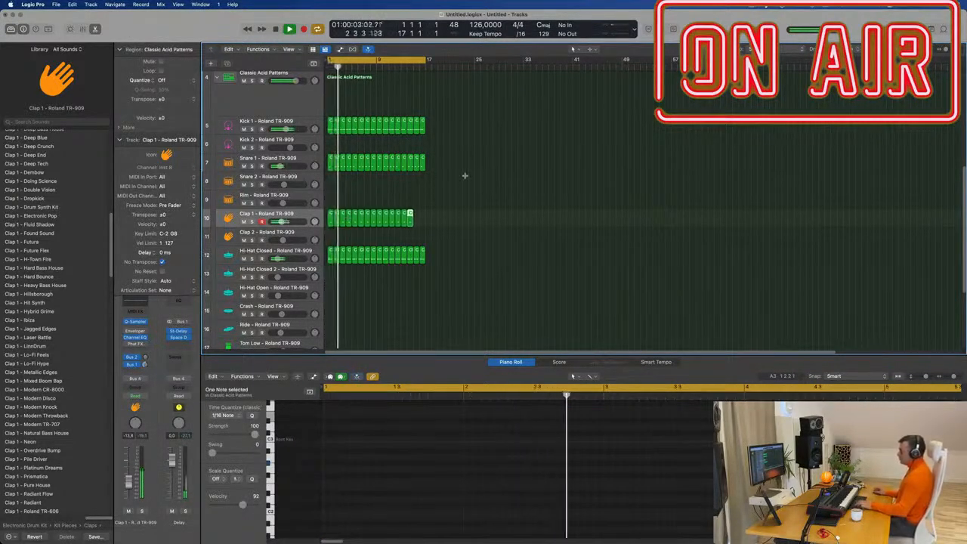
pyautogui.scroll(5, 469, 189)
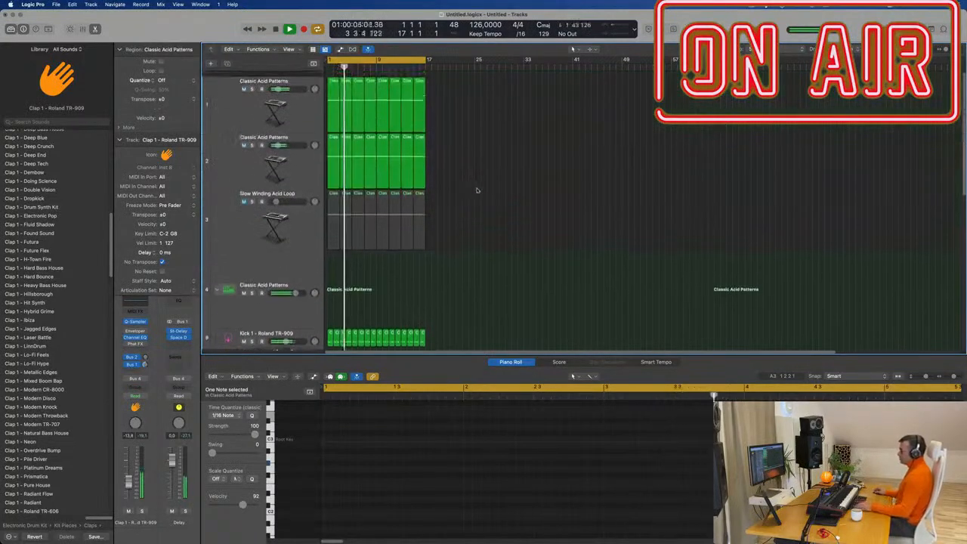
# Open the Alchemy instrument on the first Classic Acid Patterns track and move its window clear of the regions.
pyautogui.press('super+Right')
pyautogui.click(249, 112)
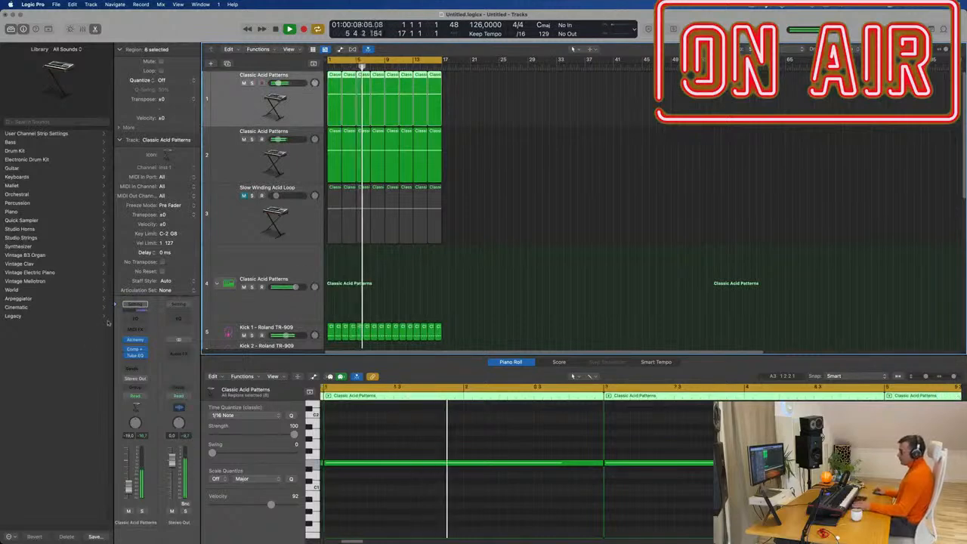
pyautogui.click(132, 340)
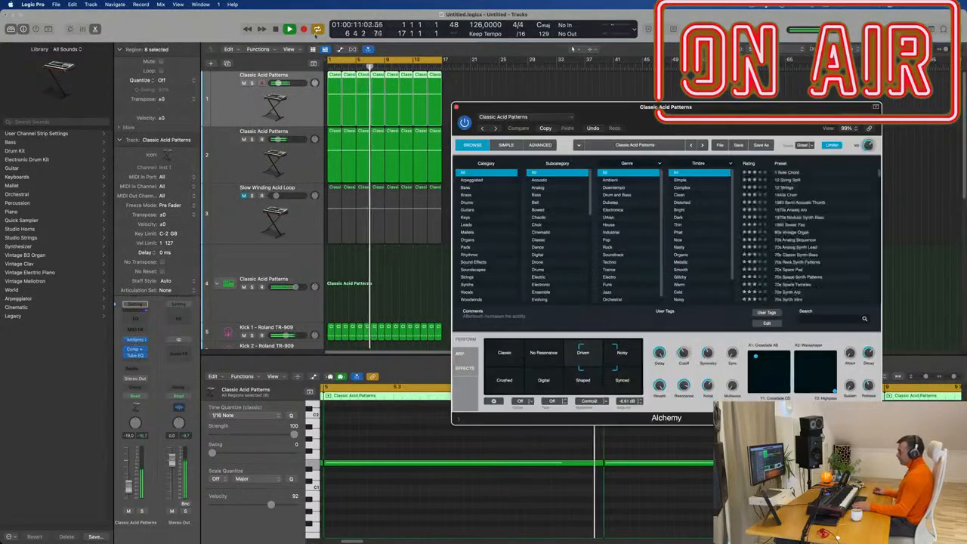
pyautogui.moveTo(717, 110); pyautogui.dragTo(758, 102)
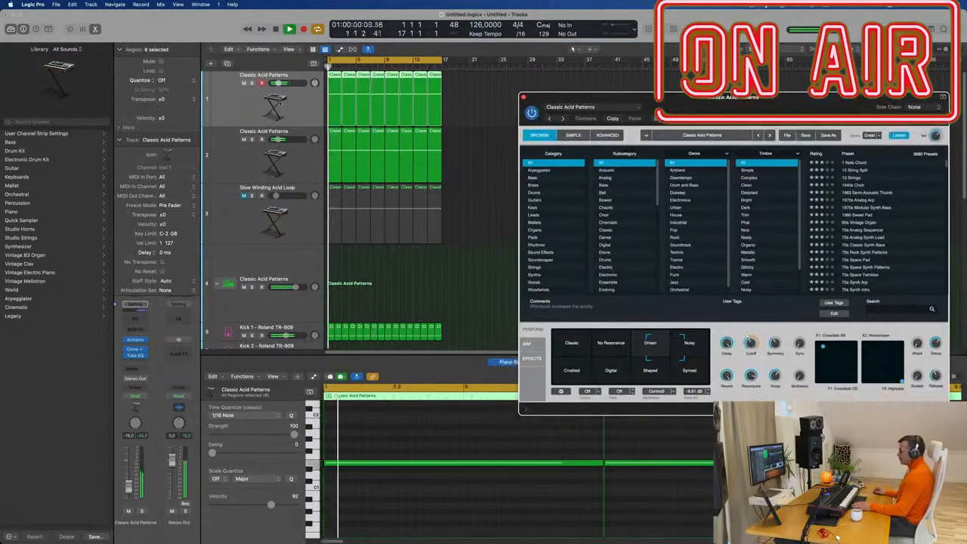
# Repeat all regions to extend the arrangement to bar 33 and show the secondary ruler in the Tracks area.
pyautogui.click(229, 105)
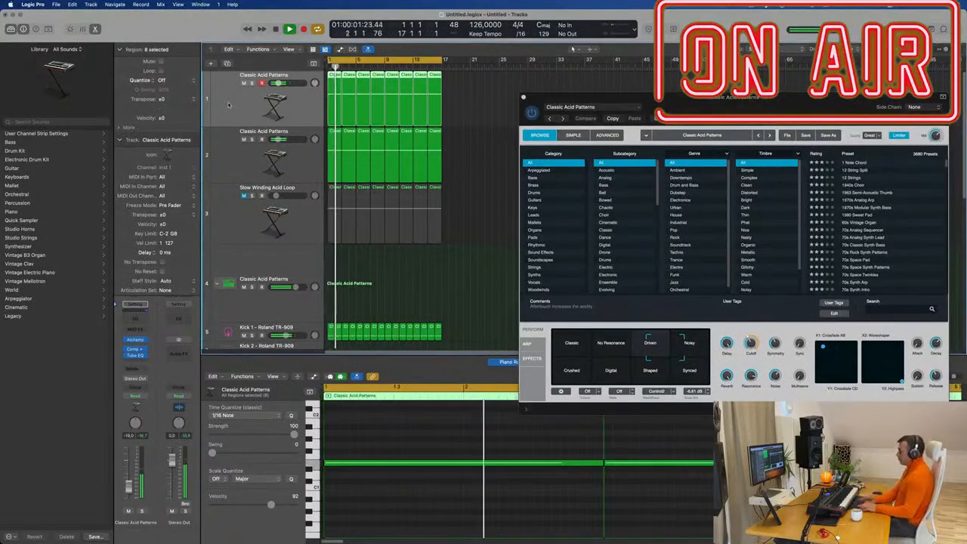
pyautogui.press('super+r')
pyautogui.press('super+Left')
pyautogui.press('super+Left')
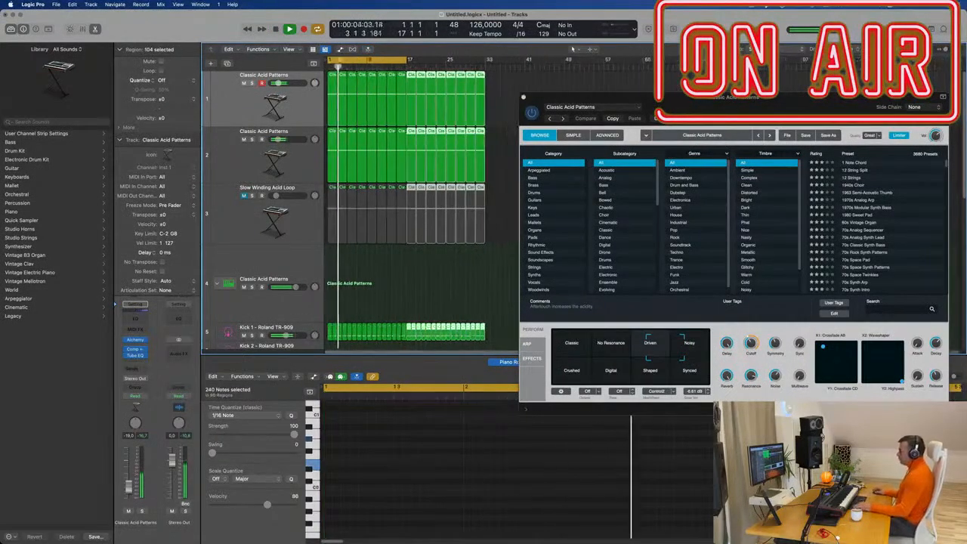
pyautogui.click(289, 49)
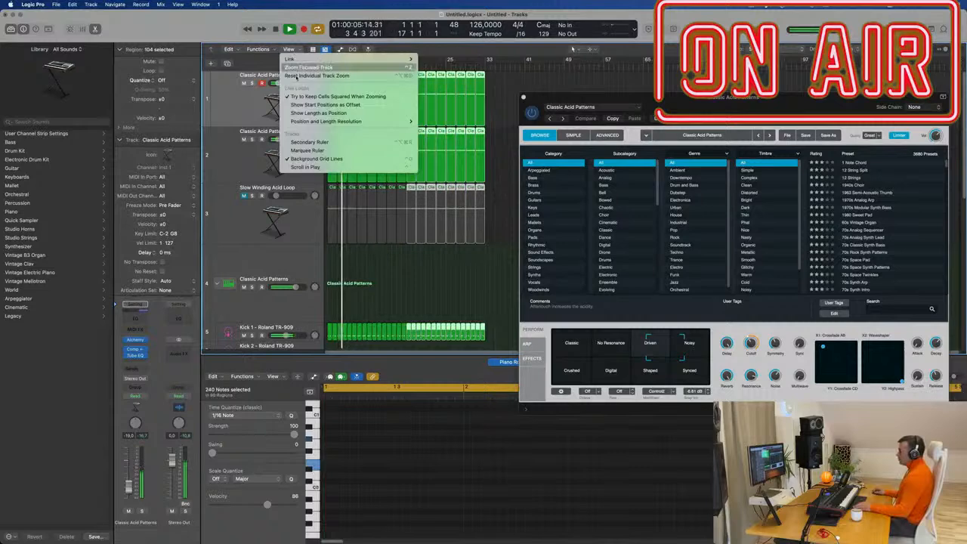
pyautogui.click(319, 142)
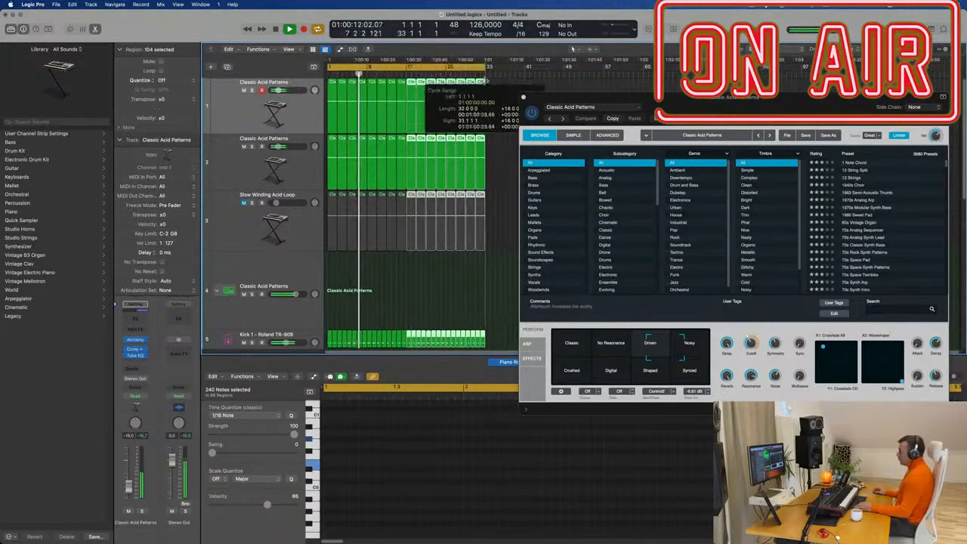
# Repeat all regions again to fill the arrangement up to bar 65 and extend the cycle range to bar 65.
pyautogui.press('super+r')
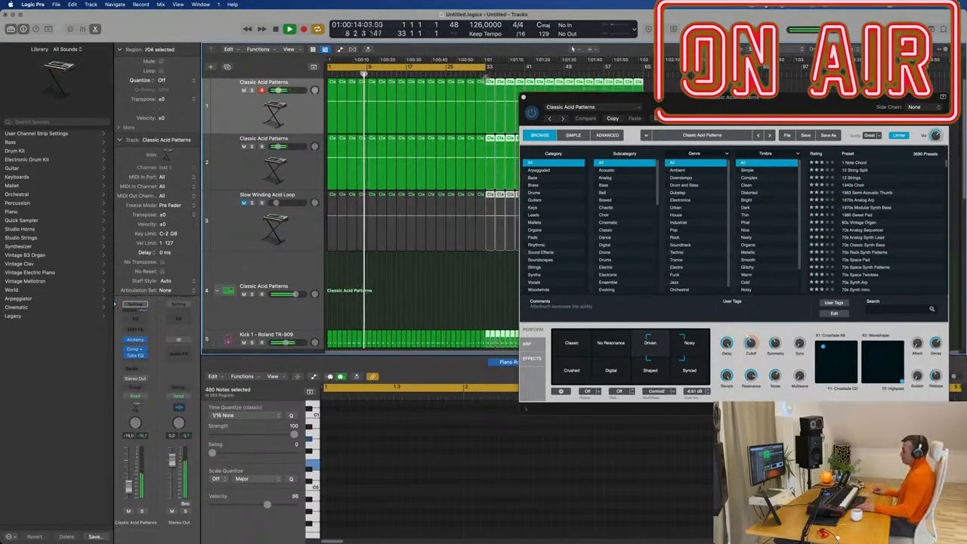
pyautogui.moveTo(673, 103); pyautogui.dragTo(476, 158)
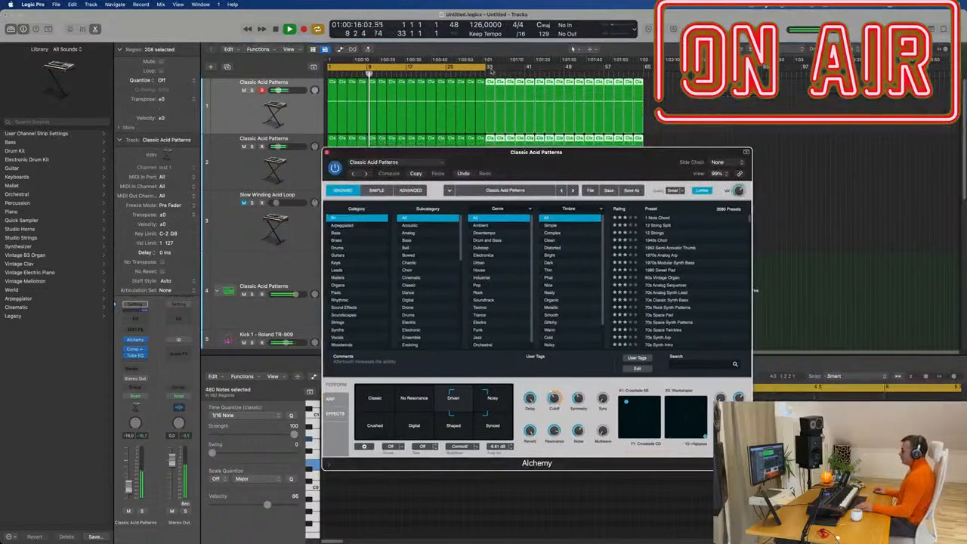
pyautogui.moveTo(487, 68); pyautogui.dragTo(646, 81)
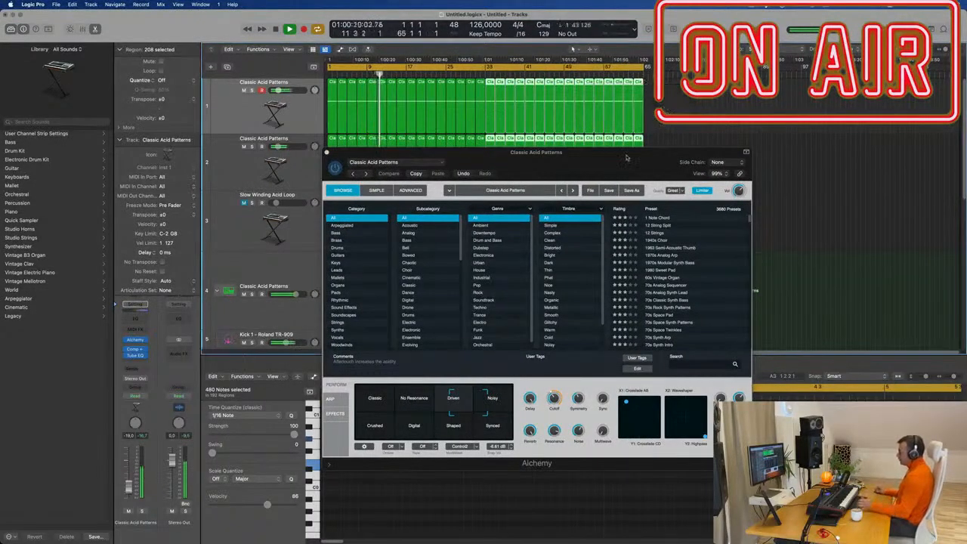
pyautogui.moveTo(627, 156); pyautogui.dragTo(735, 114)
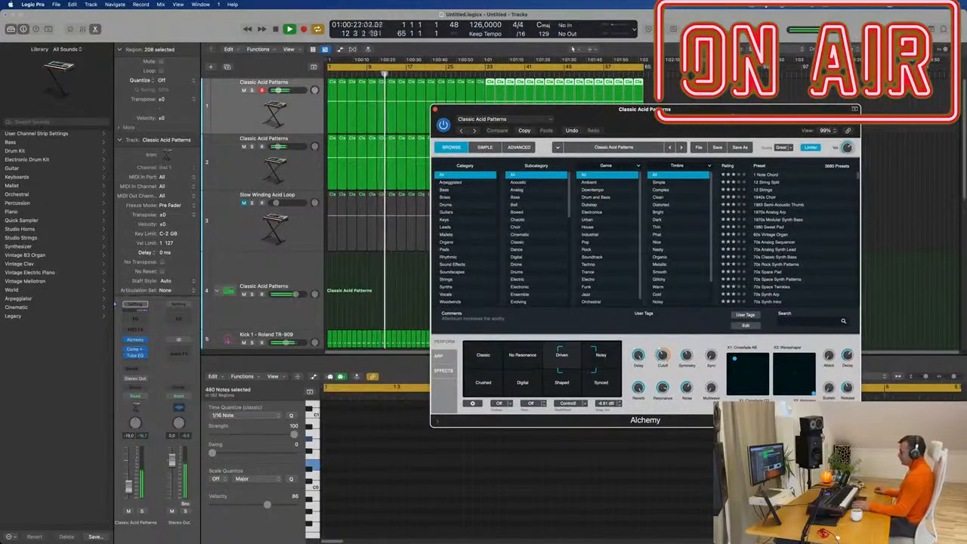
# Set the first Classic Acid Patterns track to Touch automation and record an Alchemy Cutoff movement during playback.
pyautogui.press('space')
pyautogui.click(257, 112)
pyautogui.press('space')
pyautogui.press('space')
pyautogui.click(136, 396)
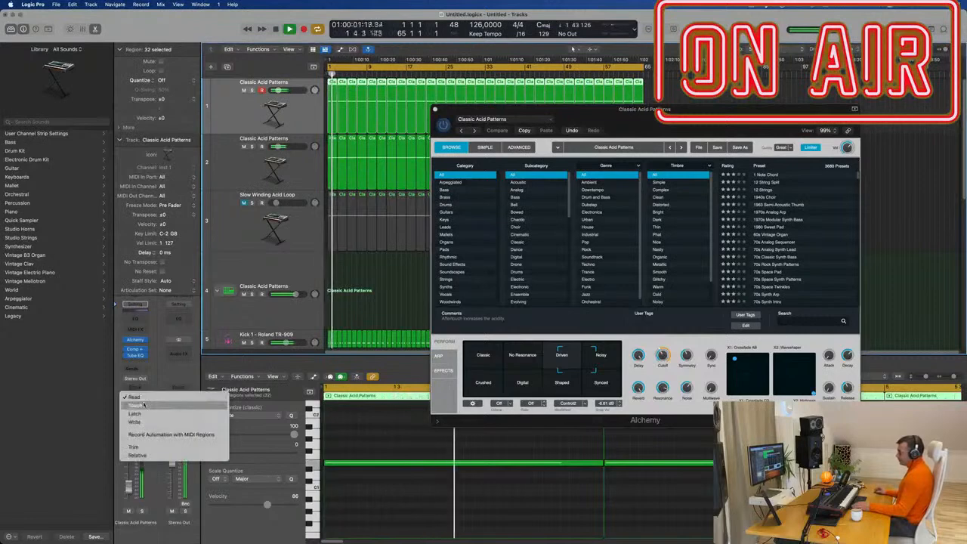
pyautogui.click(136, 406)
pyautogui.moveTo(667, 357); pyautogui.dragTo(668, 353)
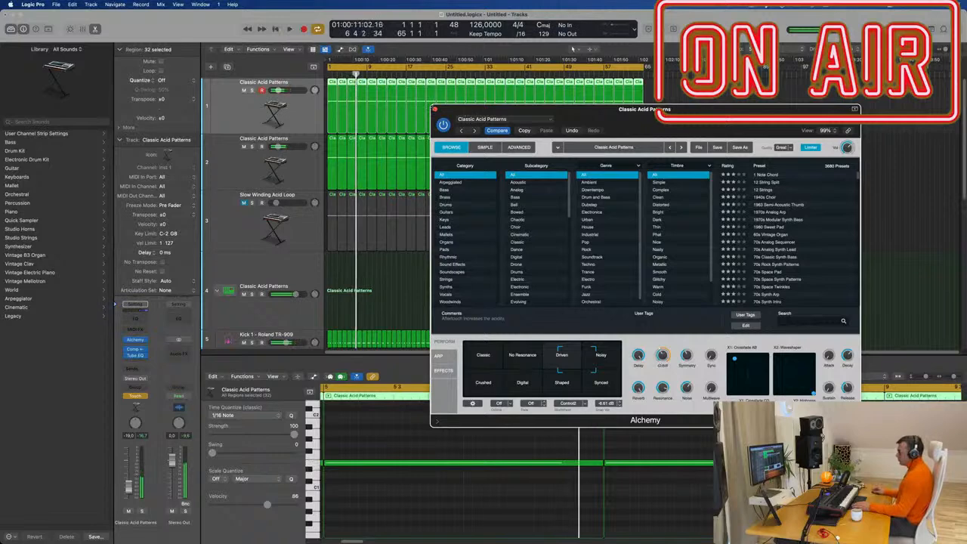
pyautogui.click(436, 110)
pyautogui.press('space')
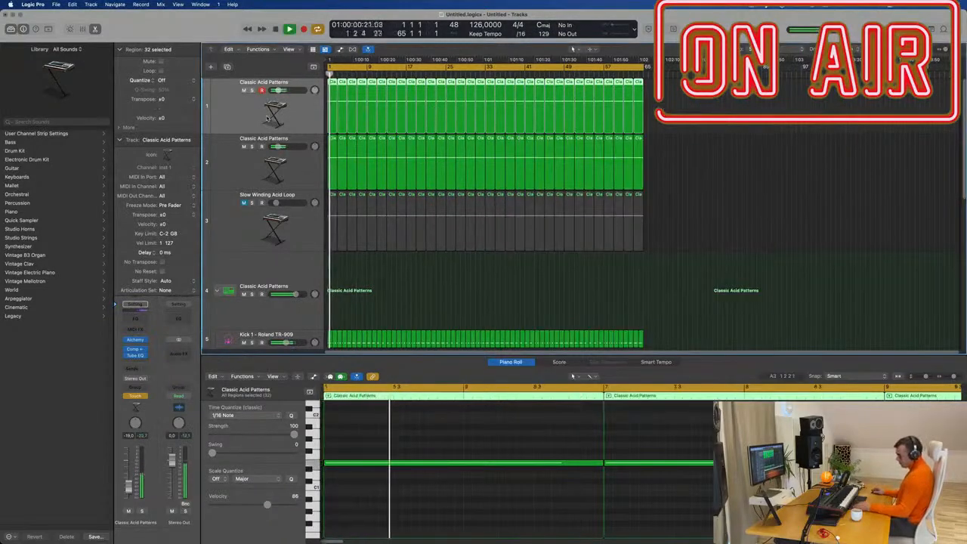
# Show track automation, display the Alchemy Cutoff curve on the first track and set its automation mode to Read.
pyautogui.press('a')
pyautogui.click(278, 101)
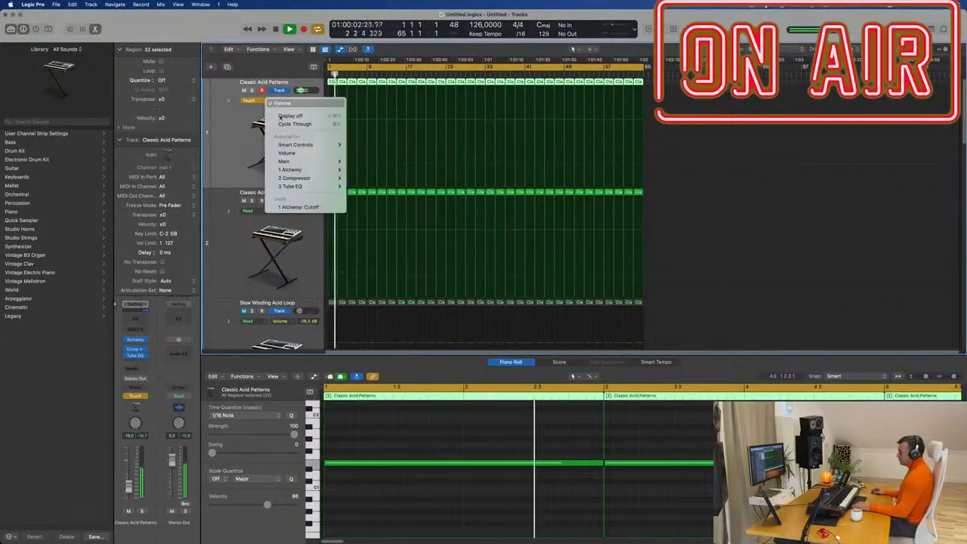
pyautogui.click(303, 207)
pyautogui.click(250, 101)
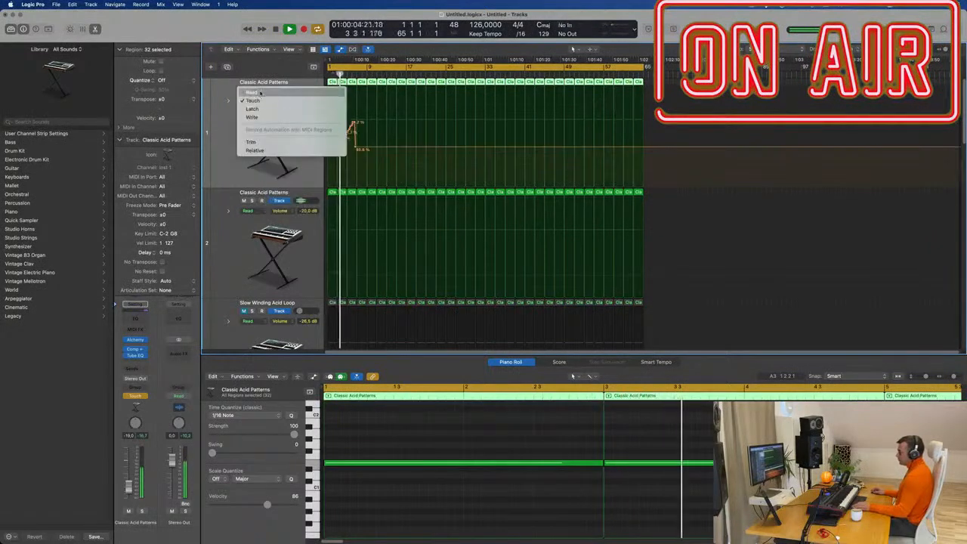
pyautogui.click(260, 91)
# Shape the Cutoff automation to rise to 60.7% at about bar 9 and fall to about 38% near bar 17.
pyautogui.moveTo(357, 148); pyautogui.dragTo(368, 126)
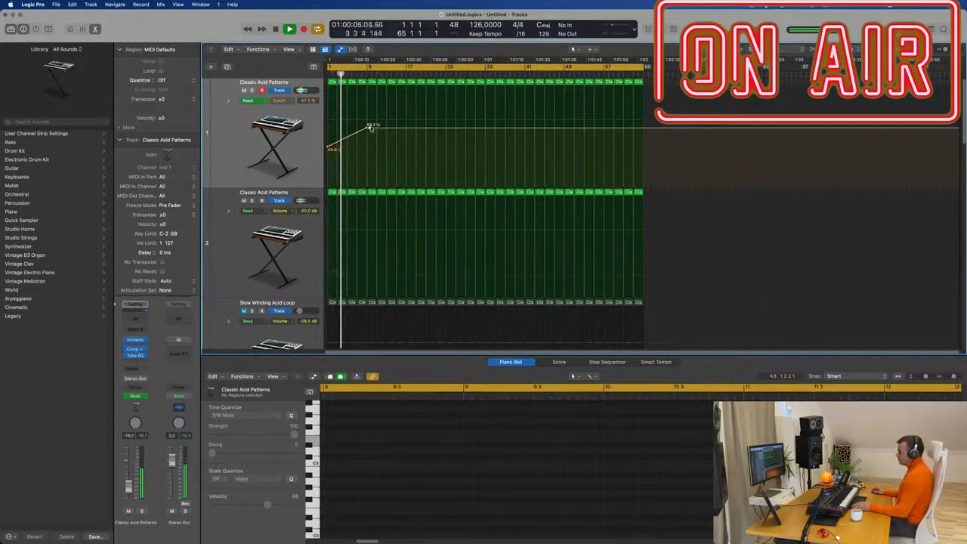
pyautogui.moveTo(375, 129); pyautogui.dragTo(408, 153)
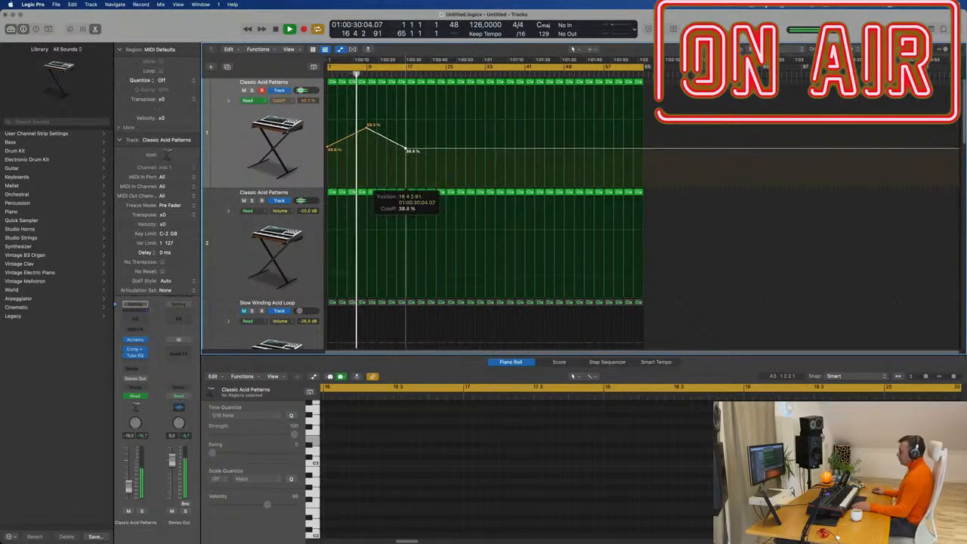
pyautogui.moveTo(366, 126); pyautogui.dragTo(367, 123)
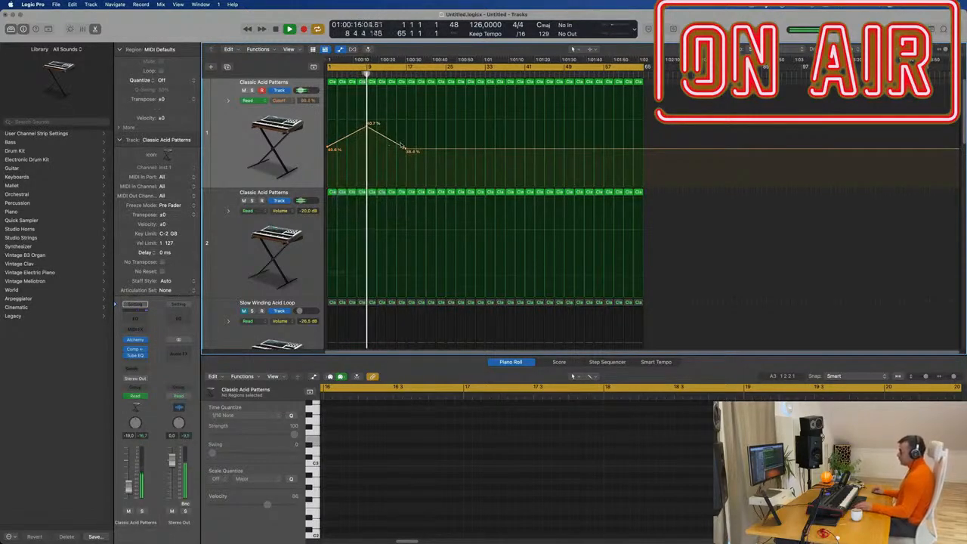
pyautogui.moveTo(406, 151); pyautogui.dragTo(406, 150)
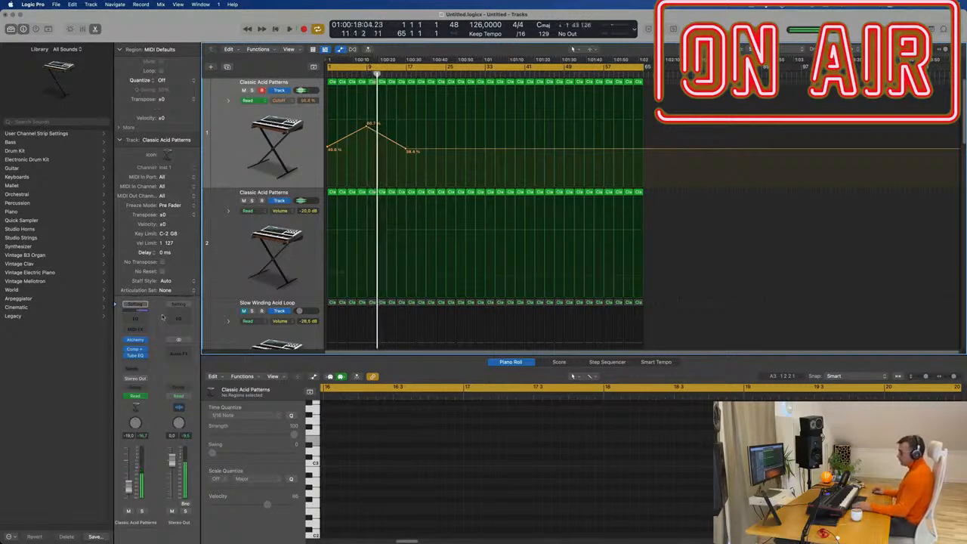
# Add a send from the first Classic Acid Patterns track to the Roland TR-808 Delay on Bus 6 and raise its level.
pyautogui.click(135, 369)
pyautogui.moveTo(134, 380)
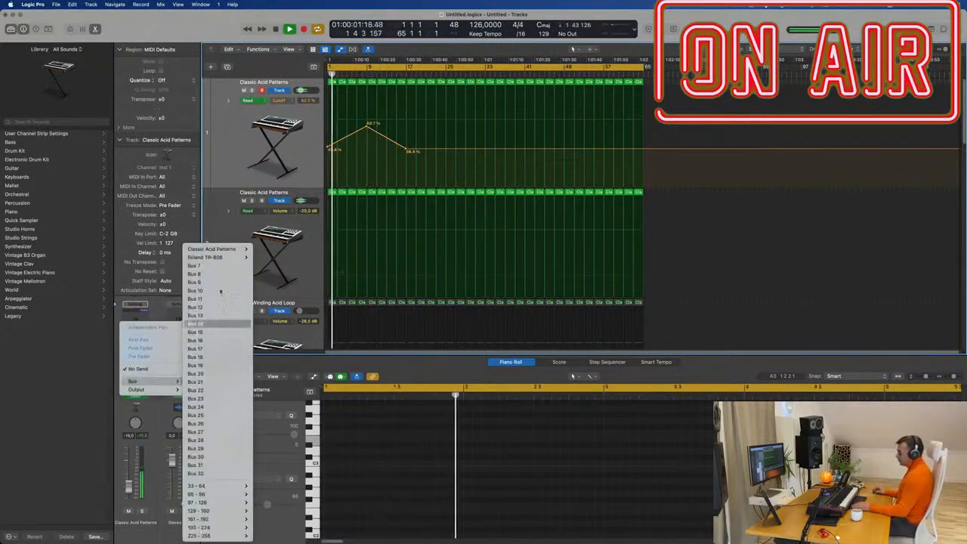
pyautogui.moveTo(230, 259)
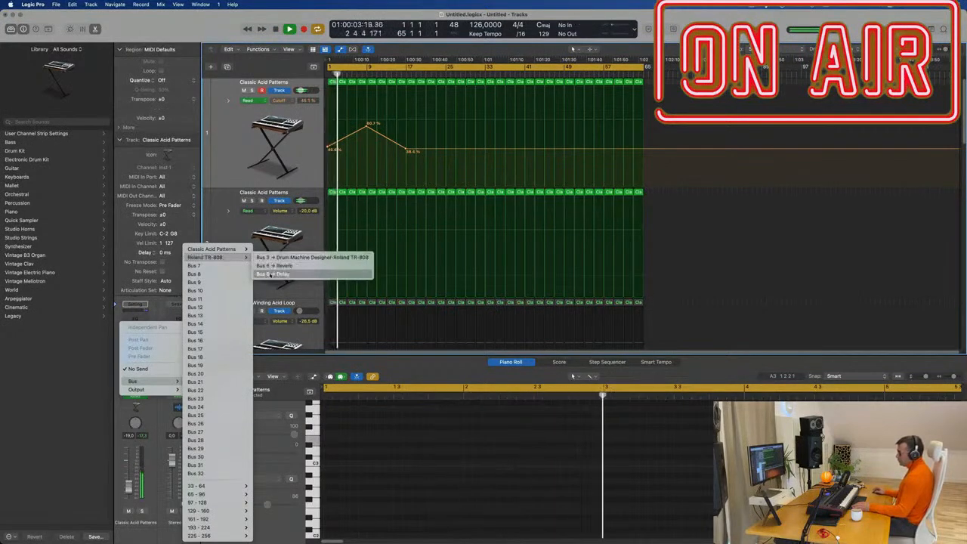
pyautogui.click(272, 274)
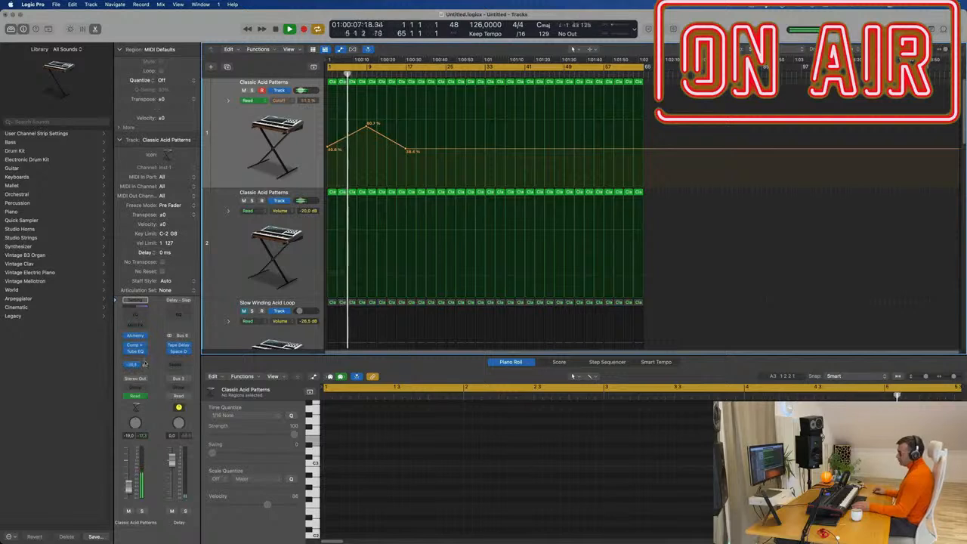
pyautogui.moveTo(146, 367); pyautogui.dragTo(146, 365)
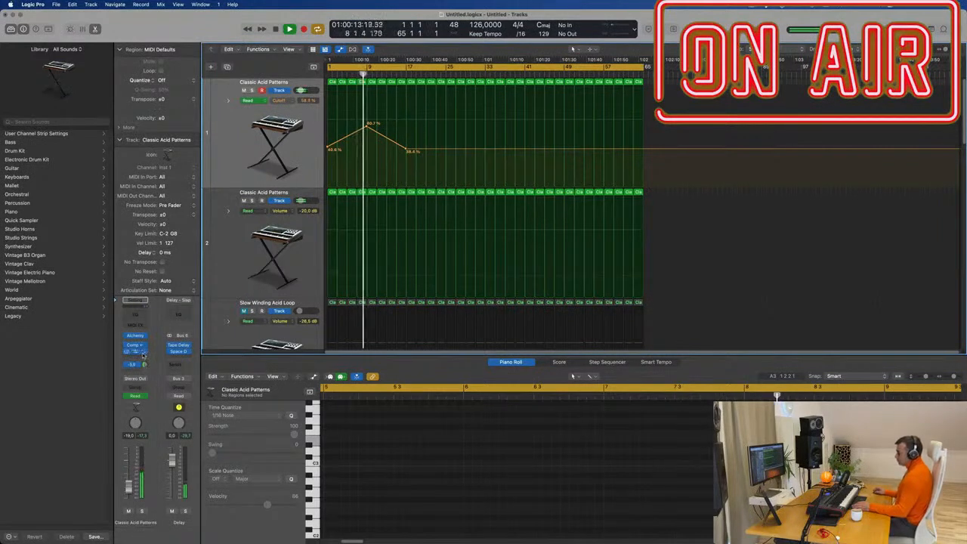
# Replace the first track's Vintage Tube EQ with a stereo Stereo Delay and move the plug-in window aside.
pyautogui.click(145, 353)
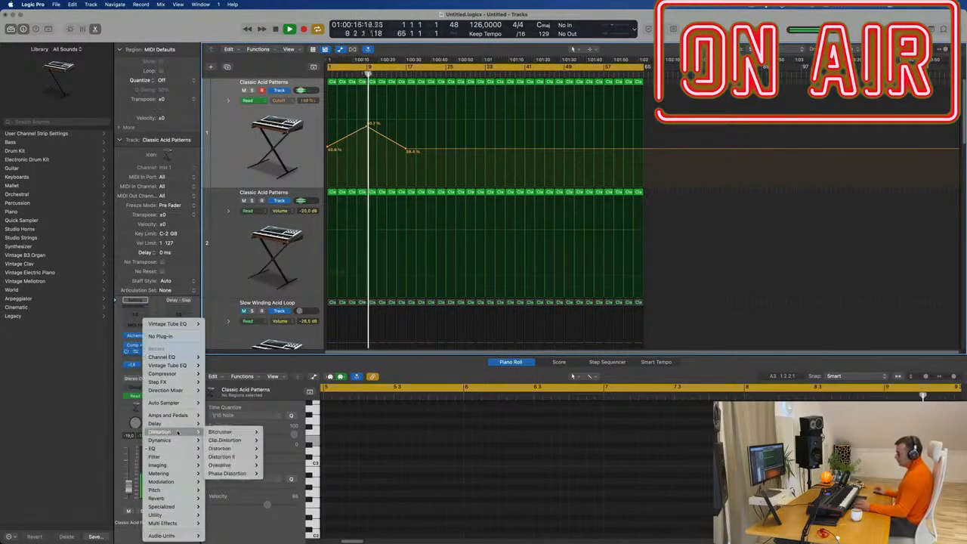
pyautogui.moveTo(156, 423)
pyautogui.moveTo(225, 448)
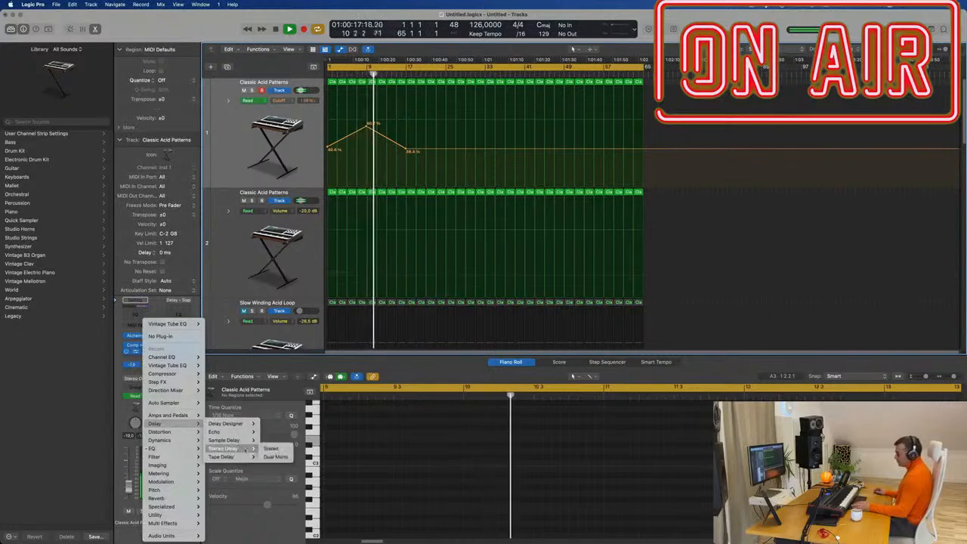
pyautogui.click(270, 449)
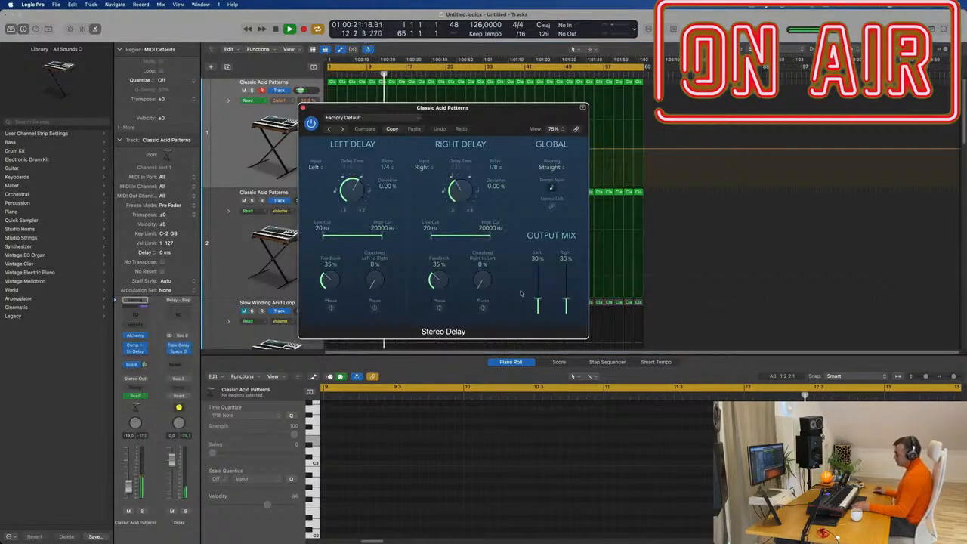
pyautogui.moveTo(499, 126); pyautogui.dragTo(665, 168)
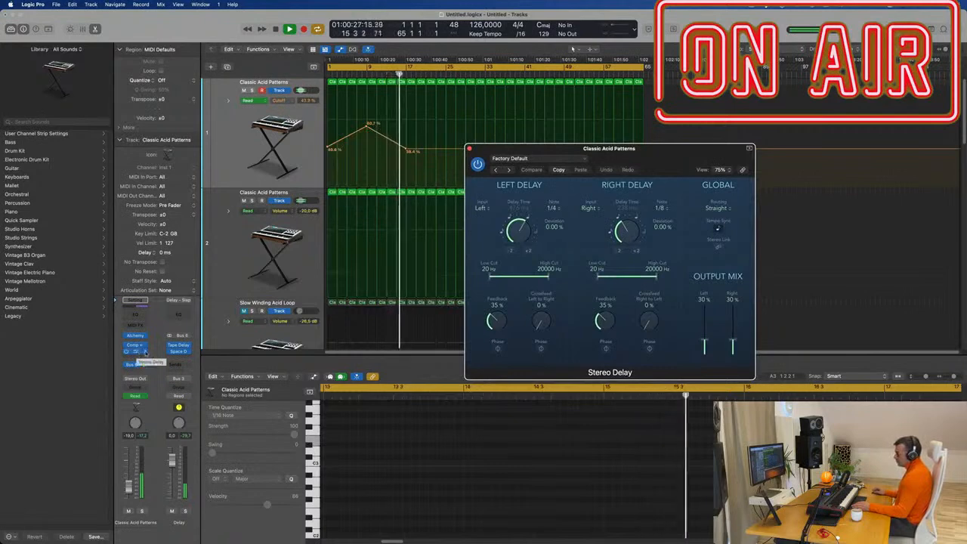
# Add a second send from the first track to Bus 7 and move the Stereo Delay onto its aux channel.
pyautogui.click(131, 365)
pyautogui.moveTo(139, 383)
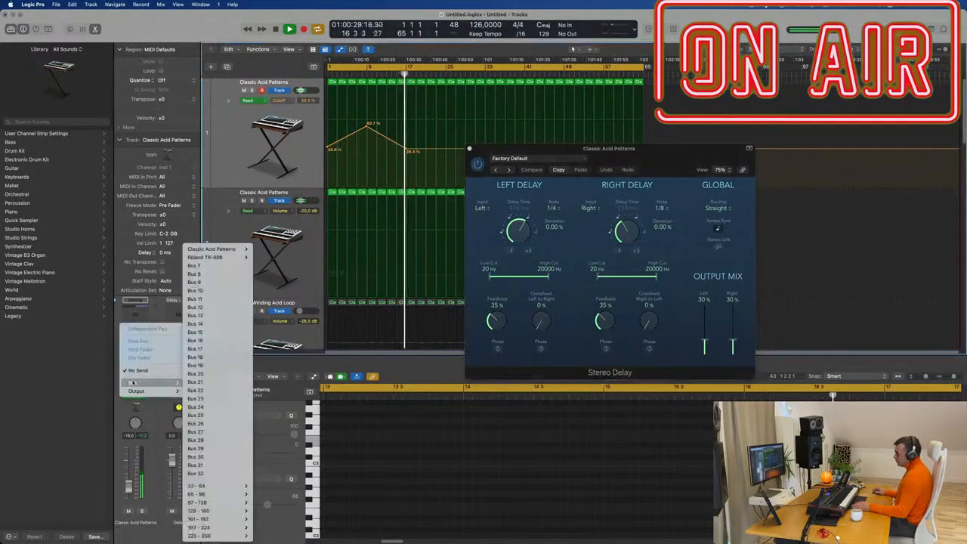
pyautogui.click(184, 264)
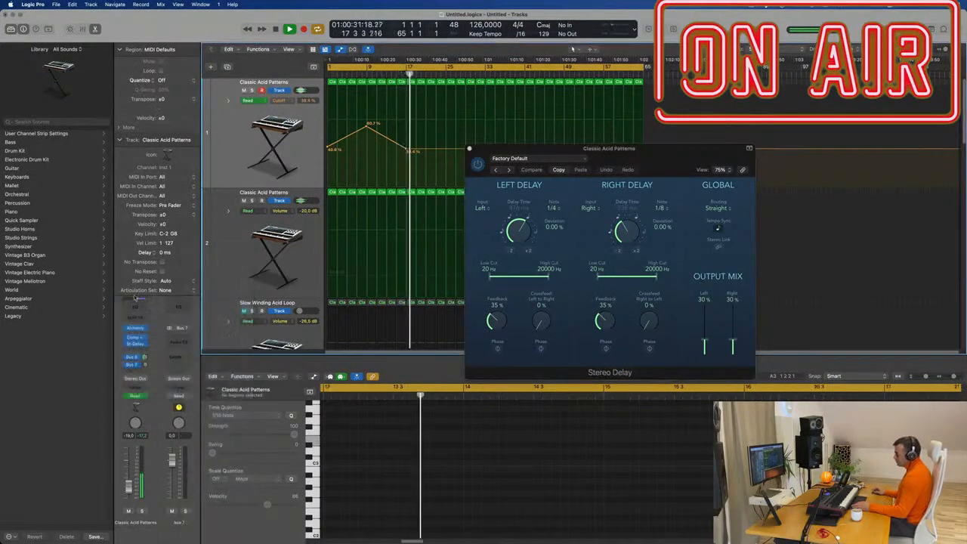
pyautogui.moveTo(146, 346); pyautogui.dragTo(177, 343)
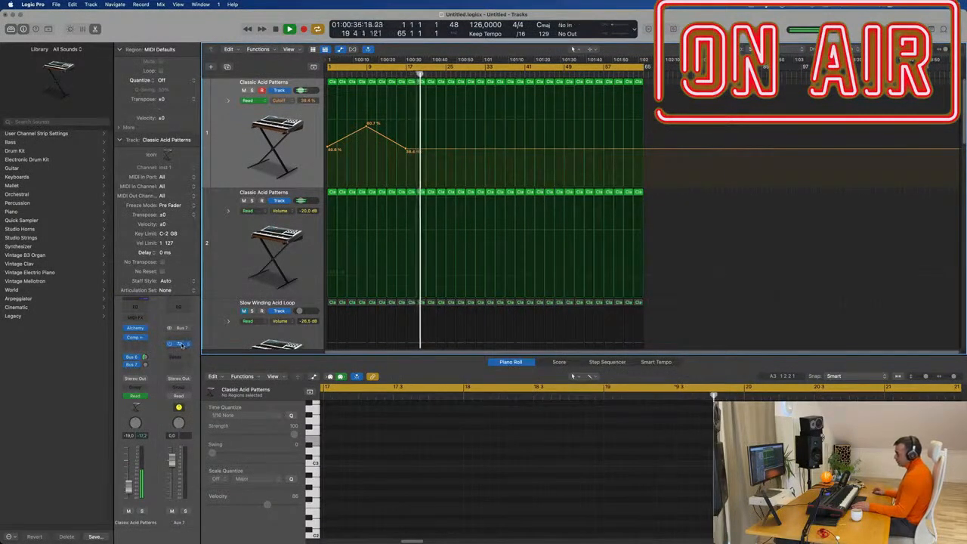
# Set the Aux 7 Stereo Delay's left and right output mix to 100% and raise the first track's Bus 7 send.
pyautogui.click(180, 344)
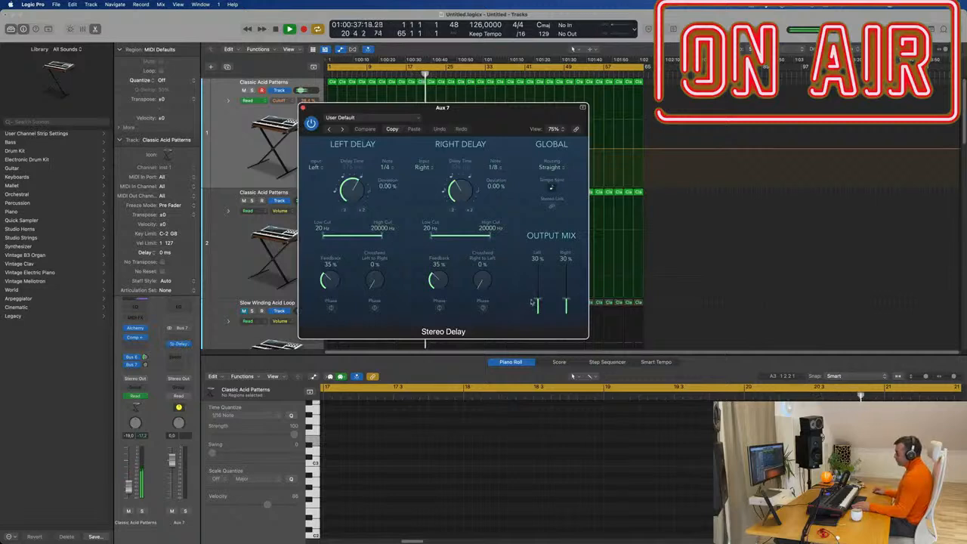
pyautogui.moveTo(566, 256); pyautogui.dragTo(566, 256)
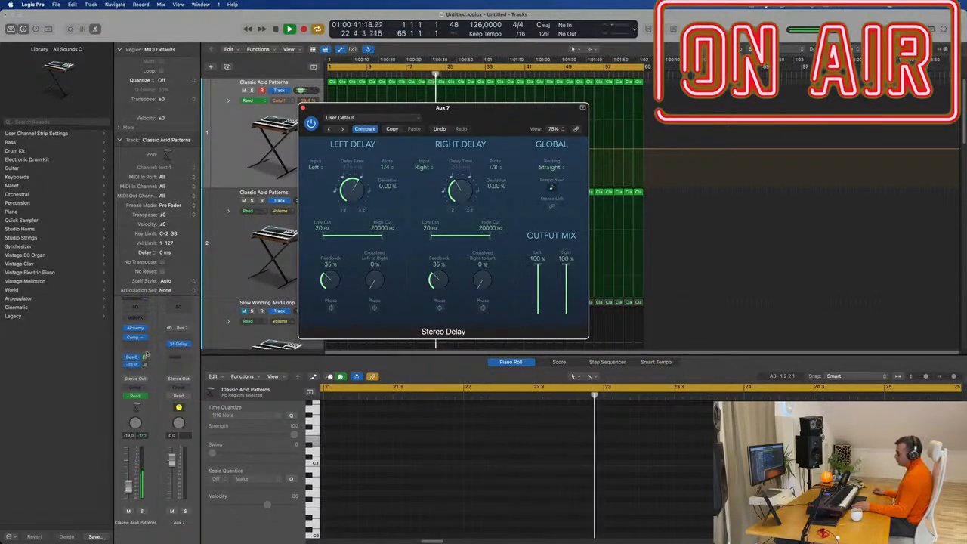
pyautogui.moveTo(145, 367); pyautogui.dragTo(146, 366)
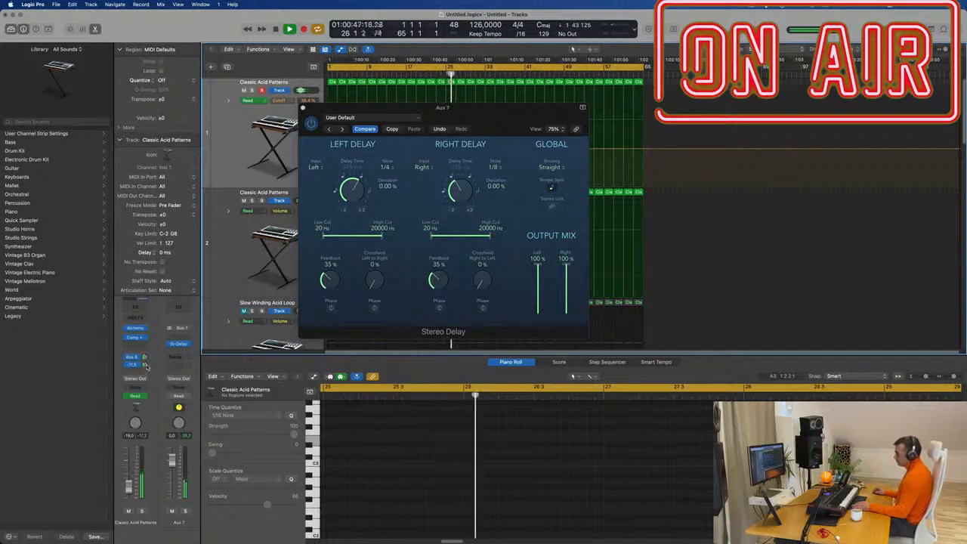
pyautogui.click(302, 108)
pyautogui.press('Return')
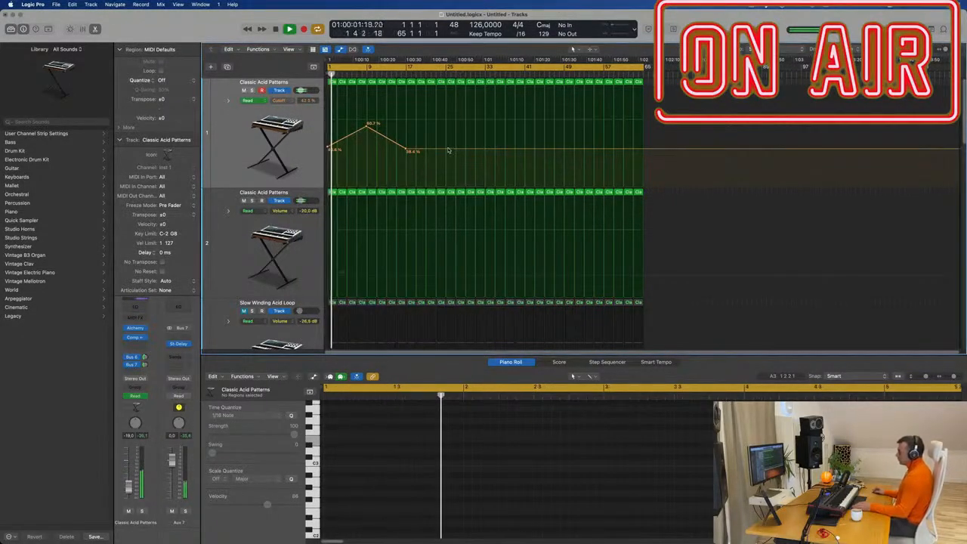
# Add cutoff automation points to the first track, 69.2% at bar 25 and 23% at bar 33.
pyautogui.click(448, 152)
pyautogui.moveTo(449, 151); pyautogui.dragTo(446, 118)
pyautogui.click(489, 121)
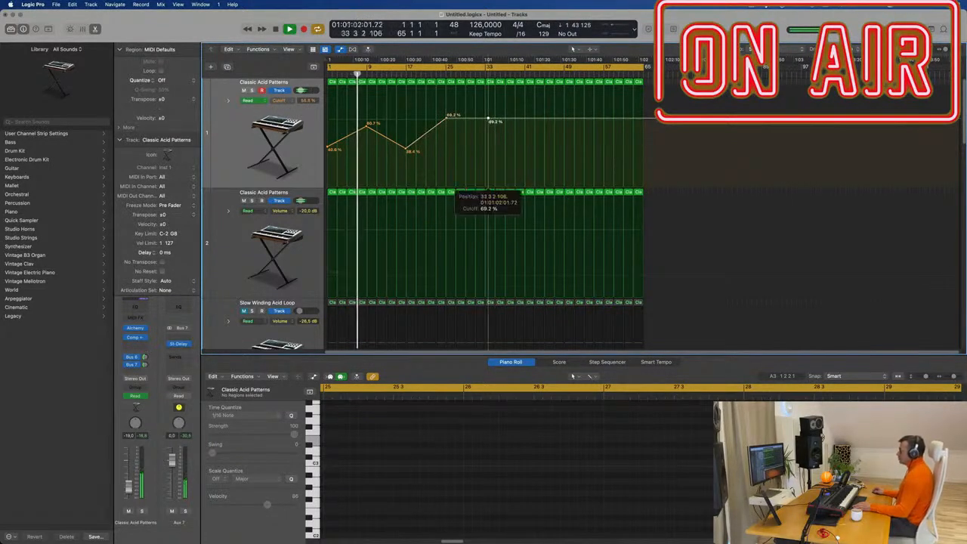
pyautogui.moveTo(489, 121); pyautogui.dragTo(487, 166)
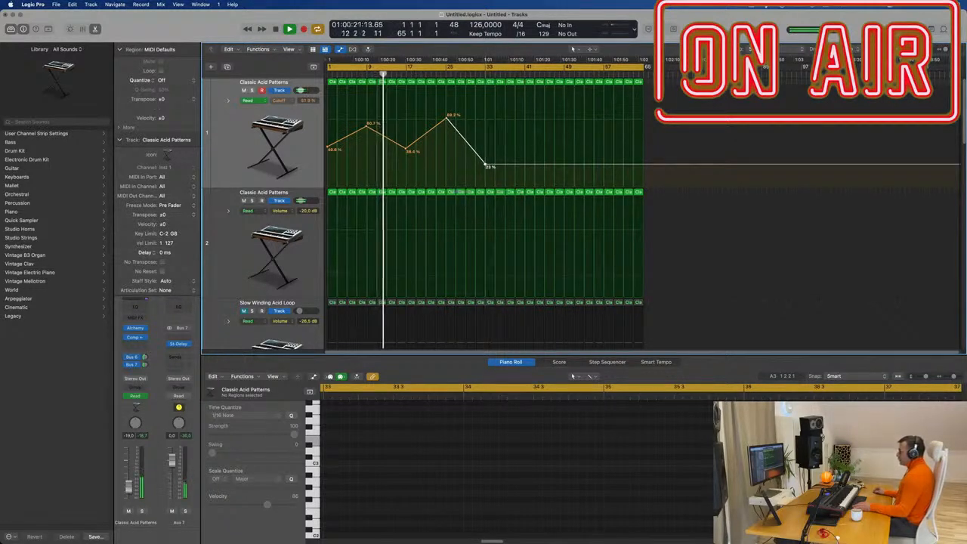
# Replace the first track's regions from bar 33 onward with a repeat of its first 16 regions and automation, removing the extra point at bar 33.
pyautogui.moveTo(556, 83); pyautogui.dragTo(328, 79)
pyautogui.press('Delete')
pyautogui.press('super+r')
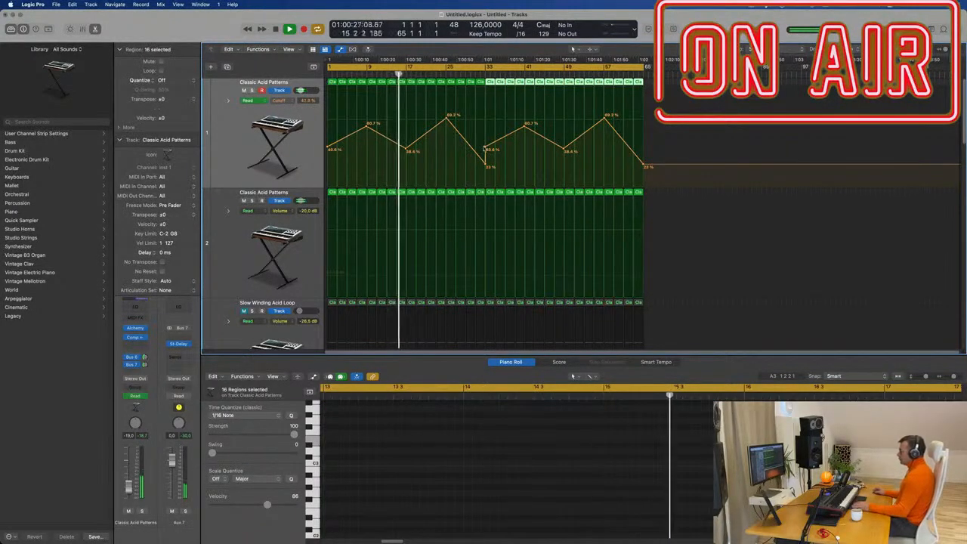
pyautogui.click(486, 144)
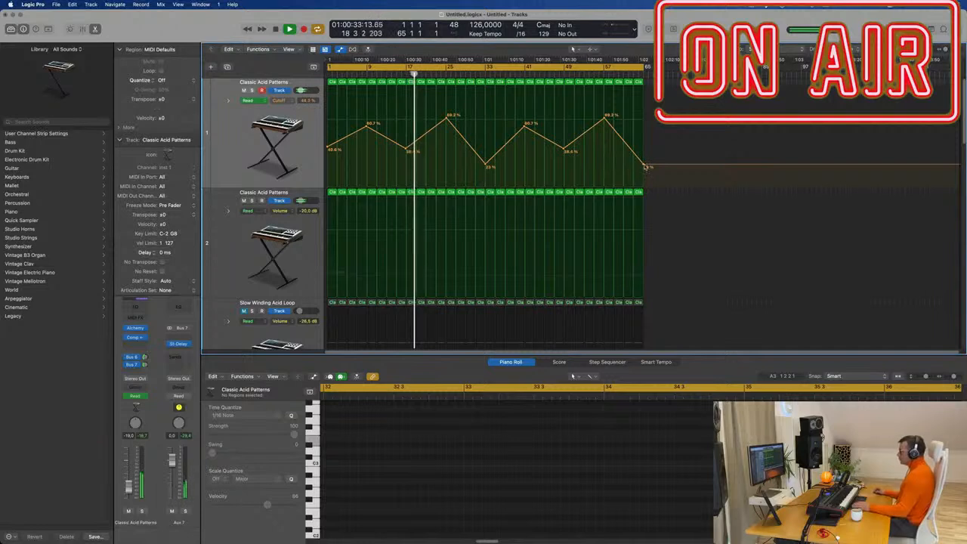
pyautogui.moveTo(645, 164); pyautogui.dragTo(644, 154)
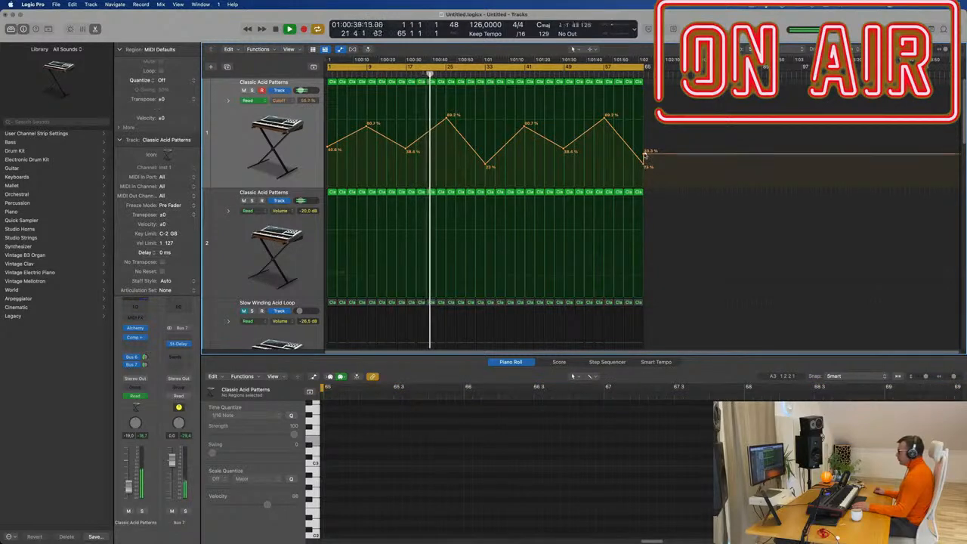
pyautogui.click(645, 156)
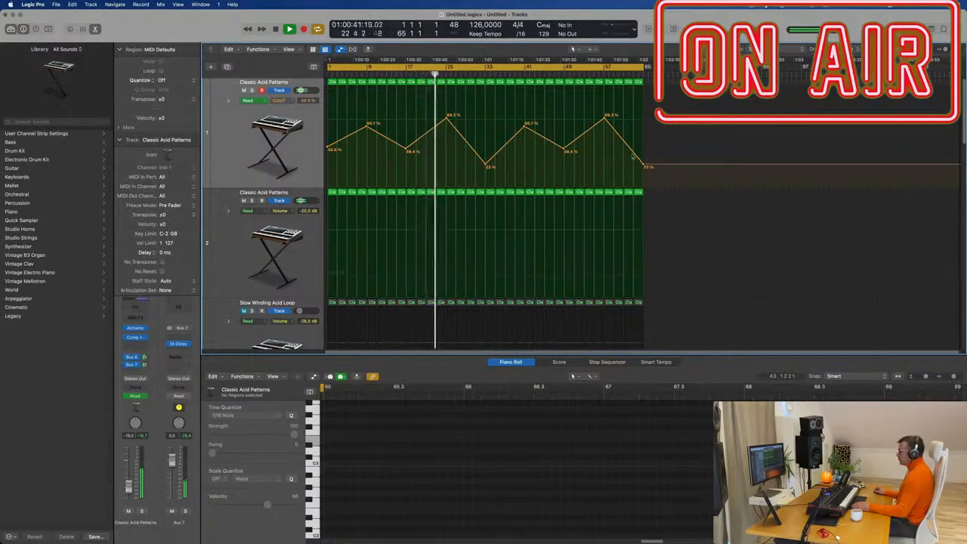
# Raise the first track's cutoff automation point at bar 25 to 79%.
pyautogui.click(237, 250)
pyautogui.scroll(-5, 261, 160)
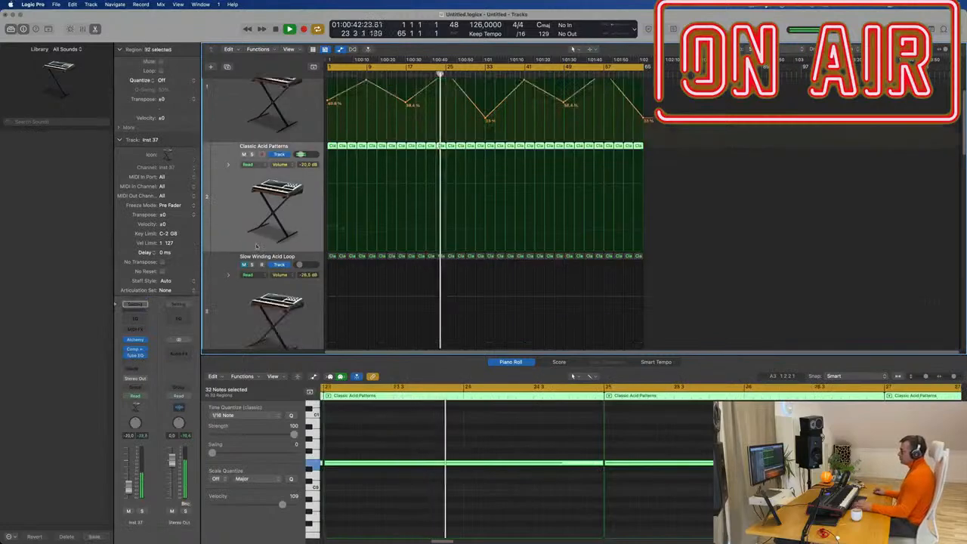
pyautogui.scroll(5, 263, 157)
pyautogui.click(263, 156)
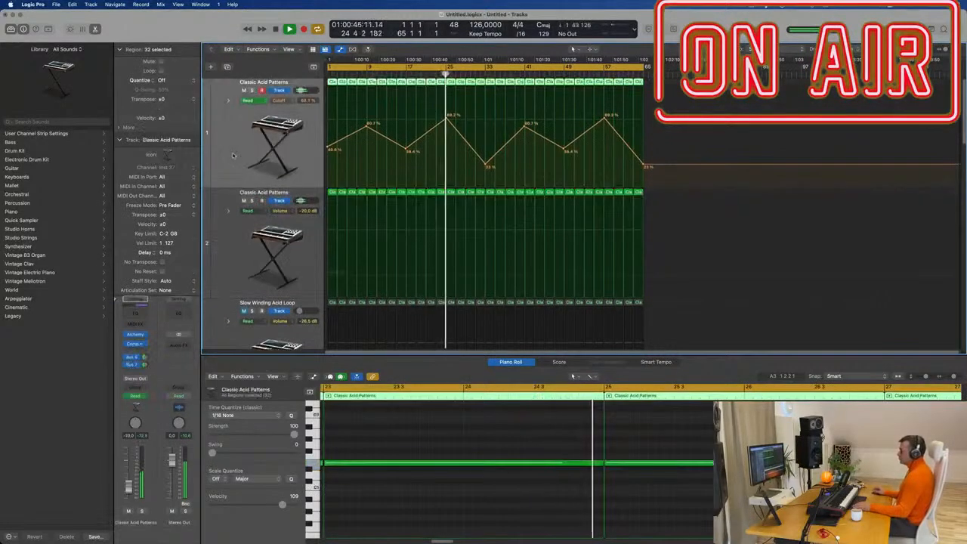
pyautogui.moveTo(448, 115); pyautogui.dragTo(451, 109)
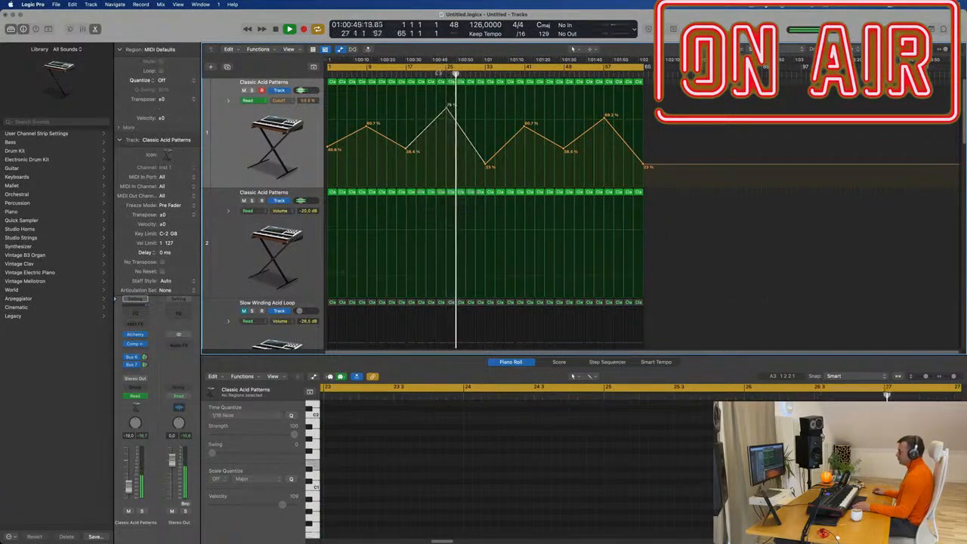
# Look at the Alchemy settings of the first Classic Acid Patterns track and close the plug-in window.
pyautogui.click(214, 227)
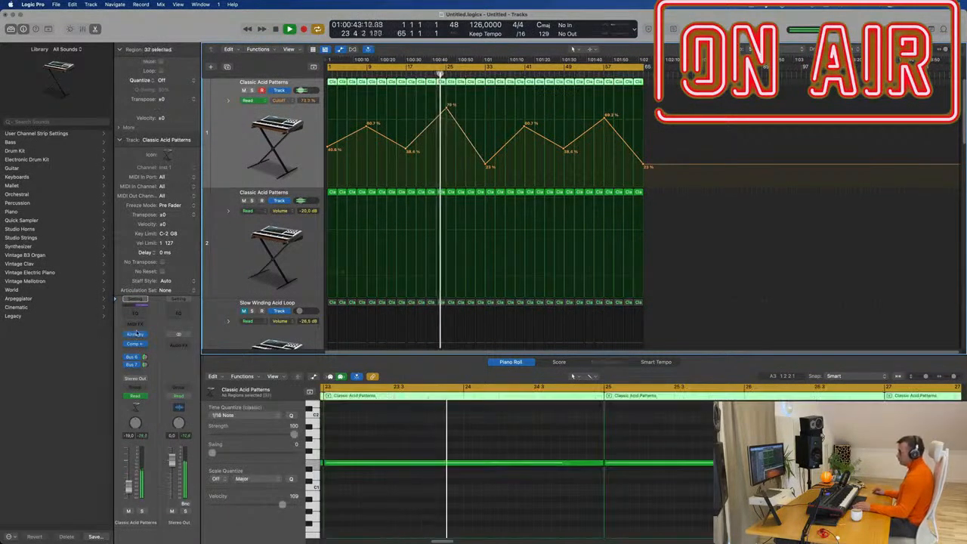
pyautogui.click(134, 335)
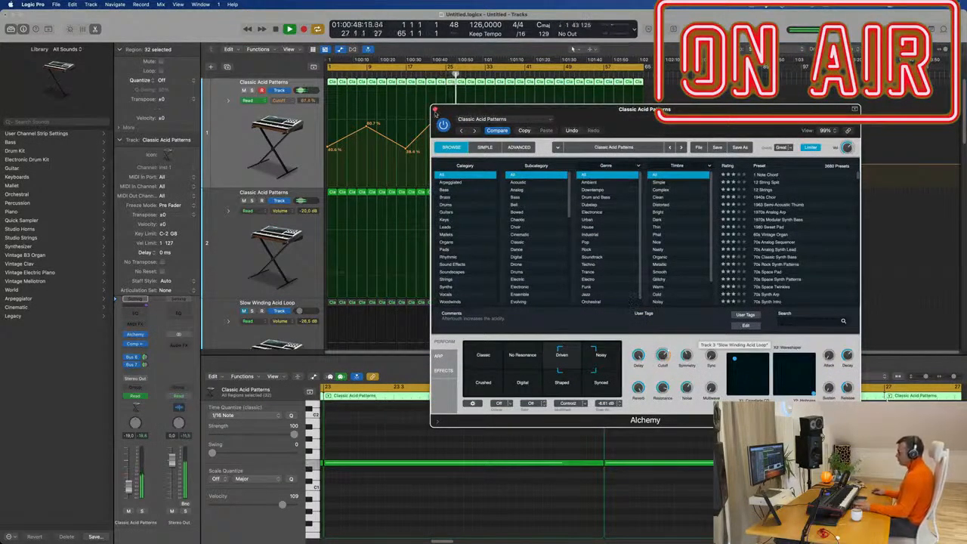
pyautogui.click(434, 109)
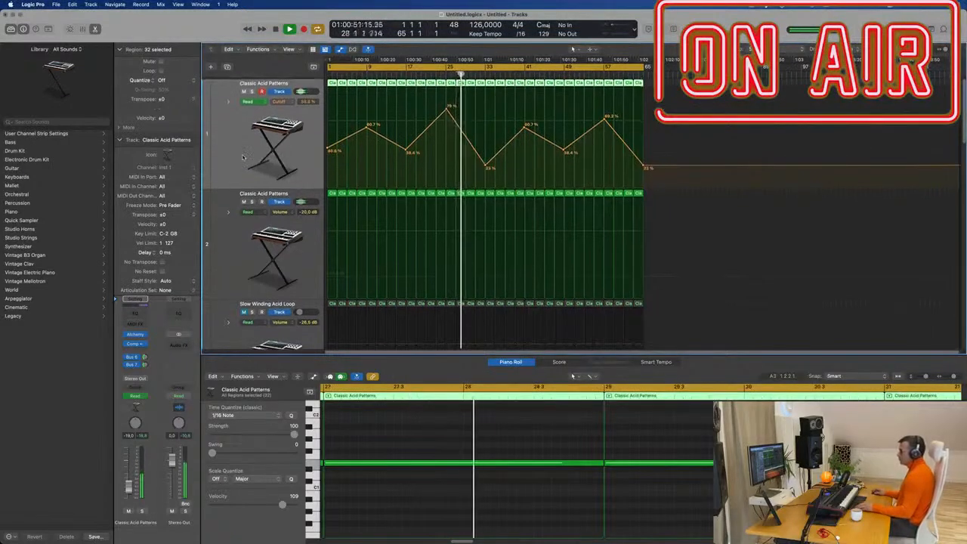
pyautogui.scroll(-2, 243, 156)
pyautogui.scroll(-3, 244, 159)
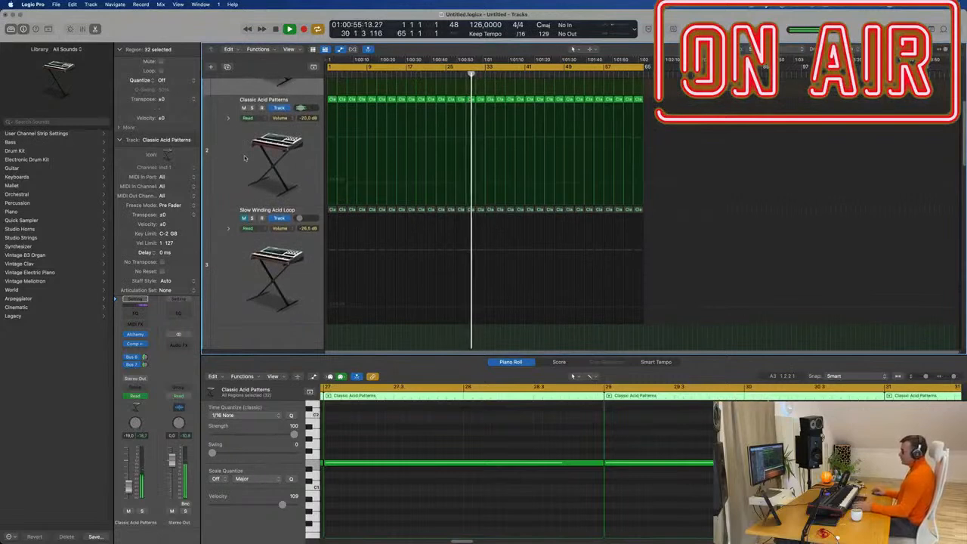
# Unmute the Slow Winding Acid Loop track and show the arpeggiator of its Alchemy instrument.
pyautogui.click(242, 155)
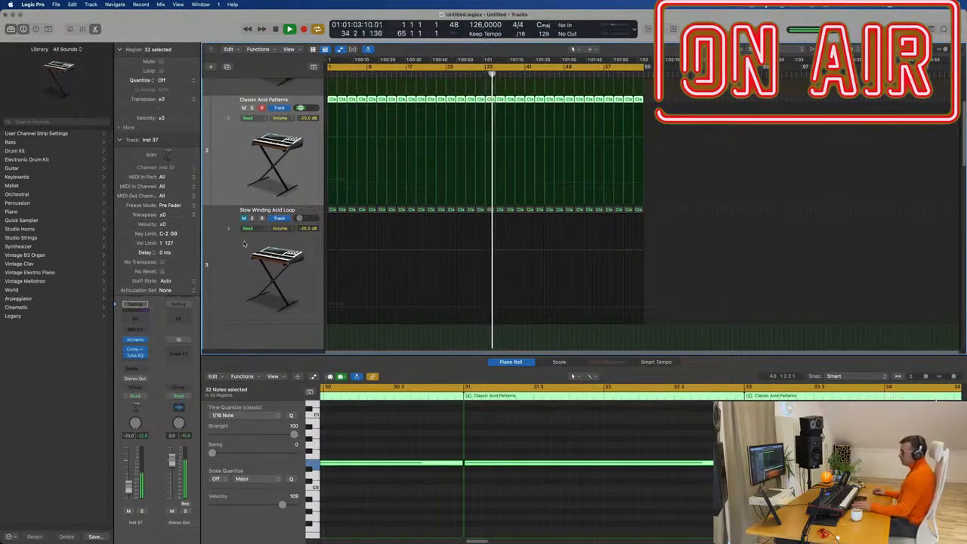
pyautogui.click(228, 271)
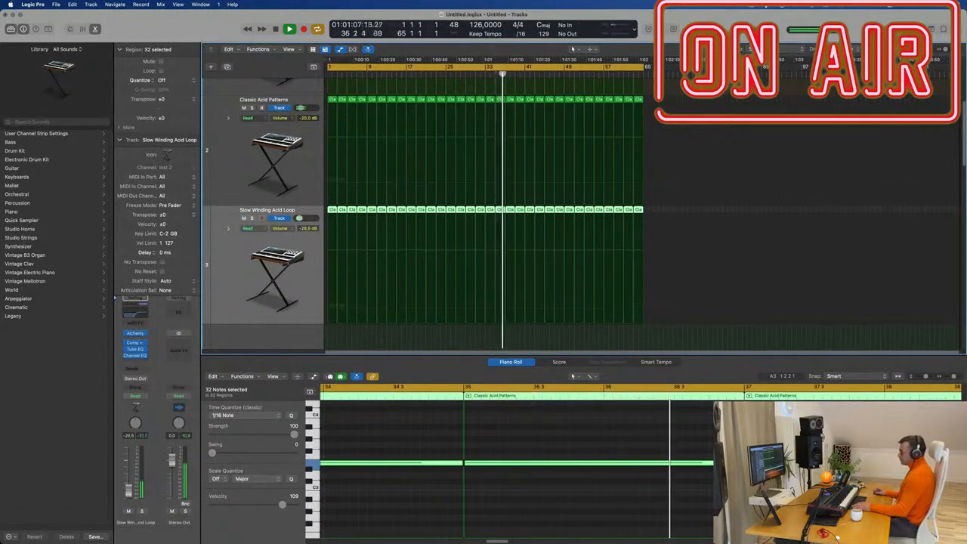
pyautogui.click(134, 333)
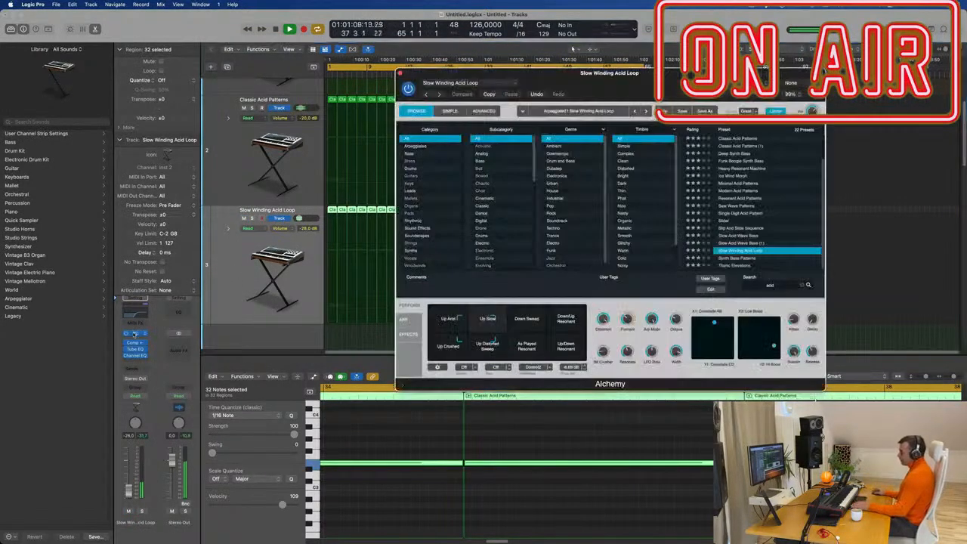
pyautogui.click(410, 321)
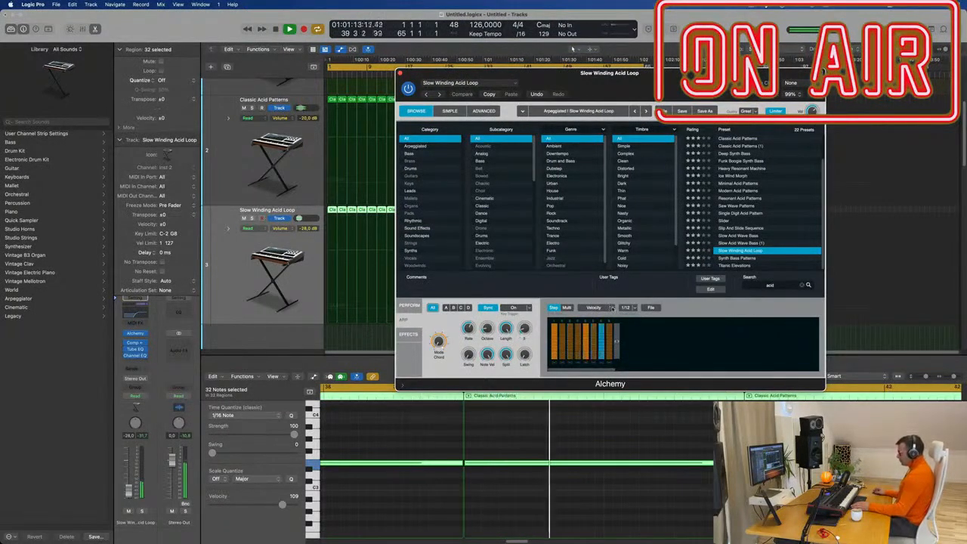
# Try the Slow Winding Acid Loop arpeggiator with its velocity grid set to 1/8 and the Falling Pattern preset.
pyautogui.click(635, 308)
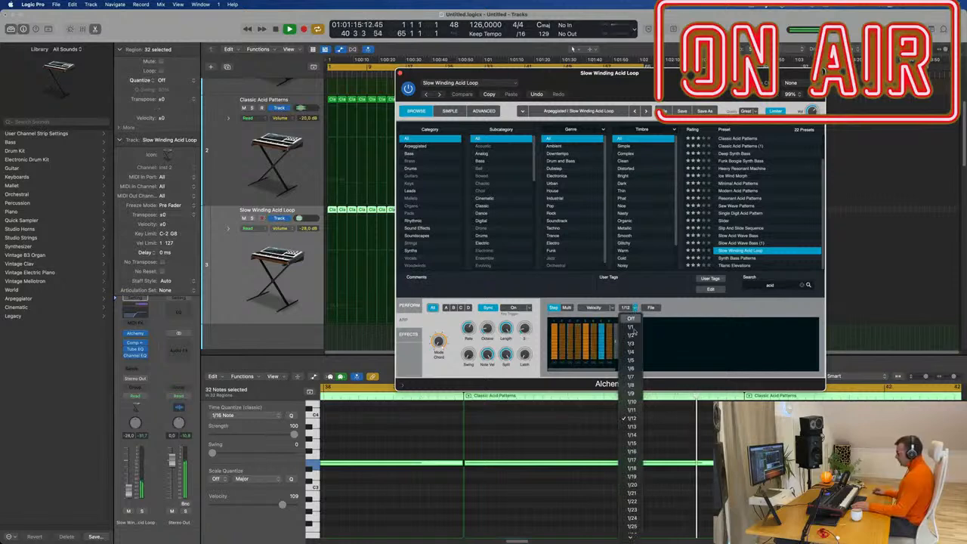
pyautogui.click(633, 384)
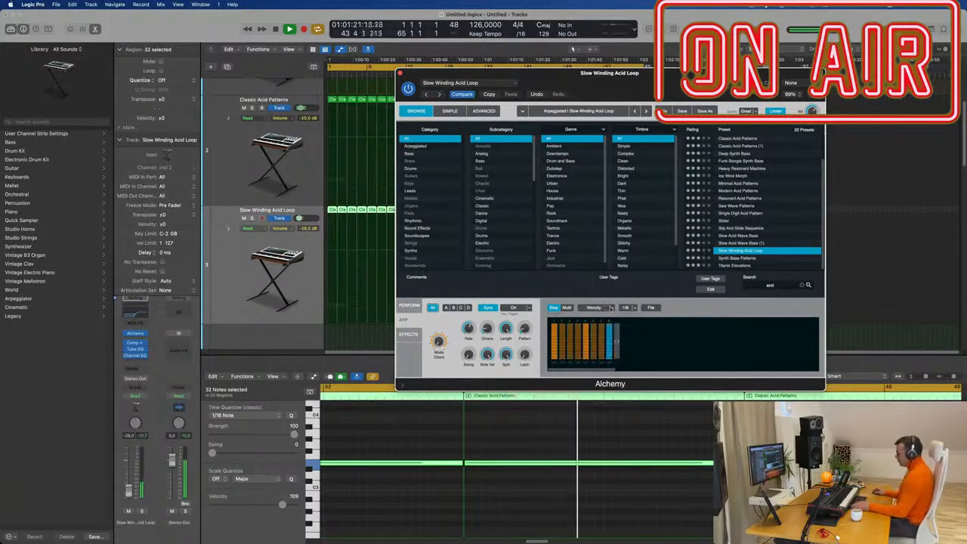
pyautogui.click(649, 307)
pyautogui.moveTo(657, 323)
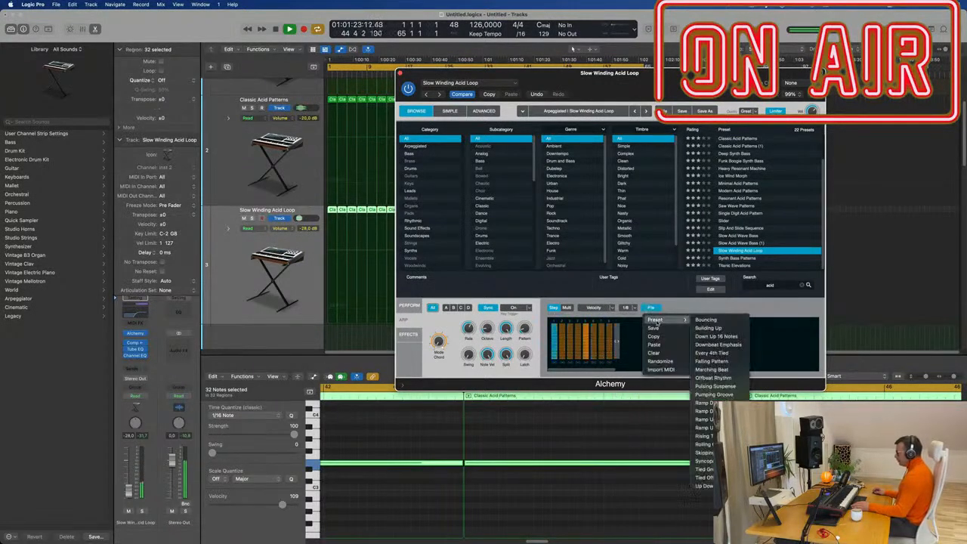
pyautogui.click(723, 362)
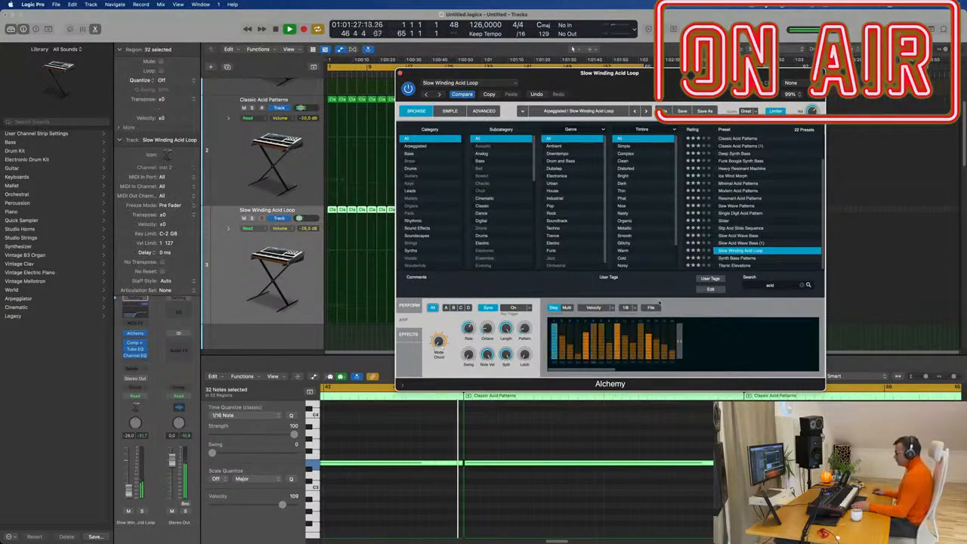
# Try the arpeggiator's velocity grid set to Off with another pattern preset, and undo the arpeggiator changes.
pyautogui.click(633, 309)
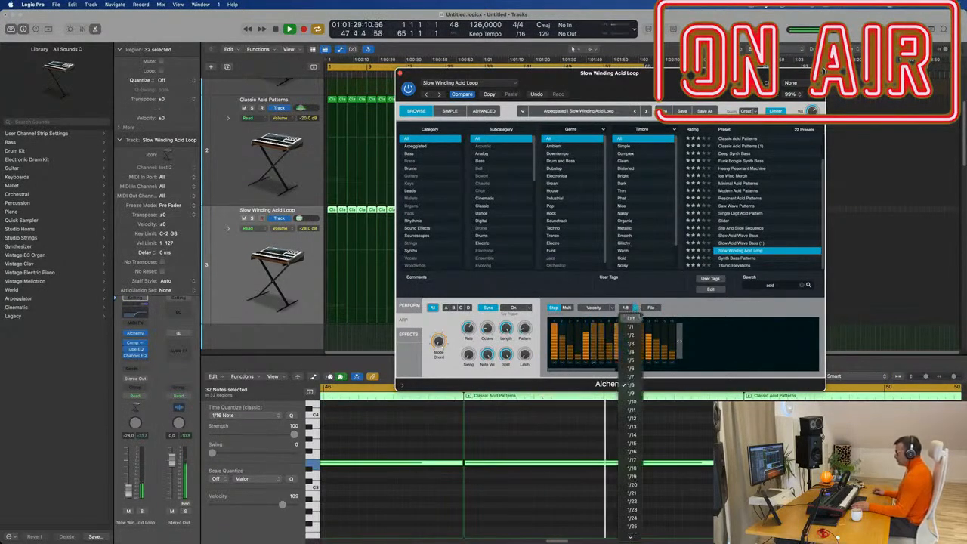
pyautogui.click(631, 318)
pyautogui.click(651, 307)
pyautogui.moveTo(655, 320)
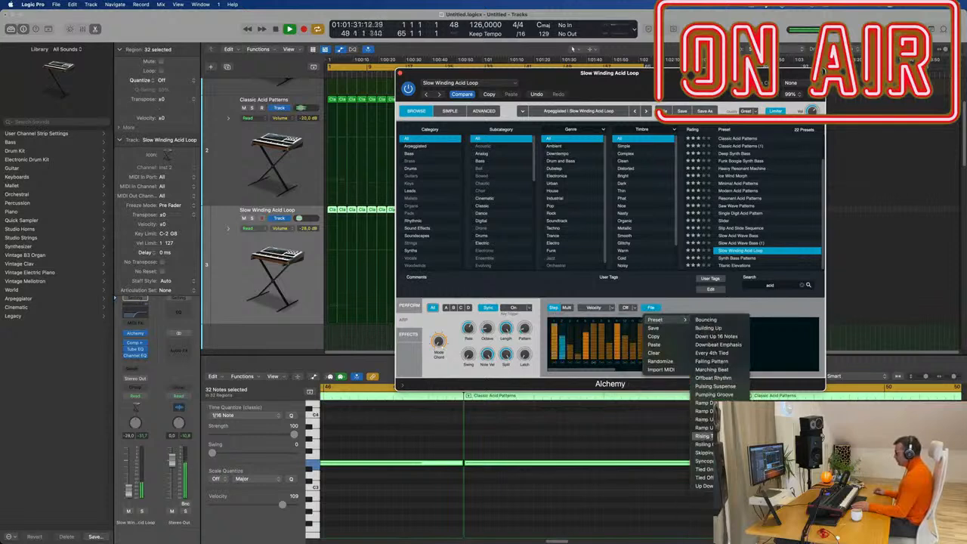
pyautogui.click(710, 393)
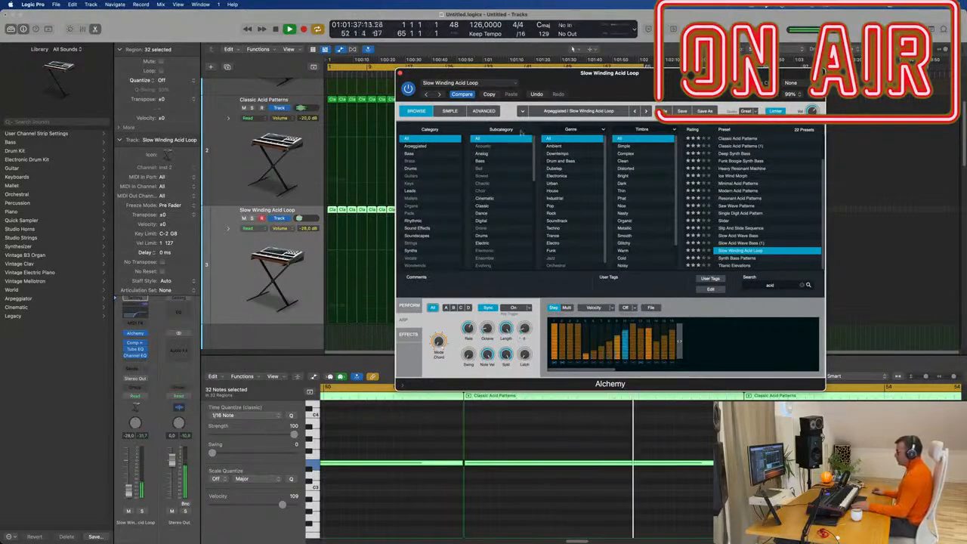
pyautogui.click(536, 94)
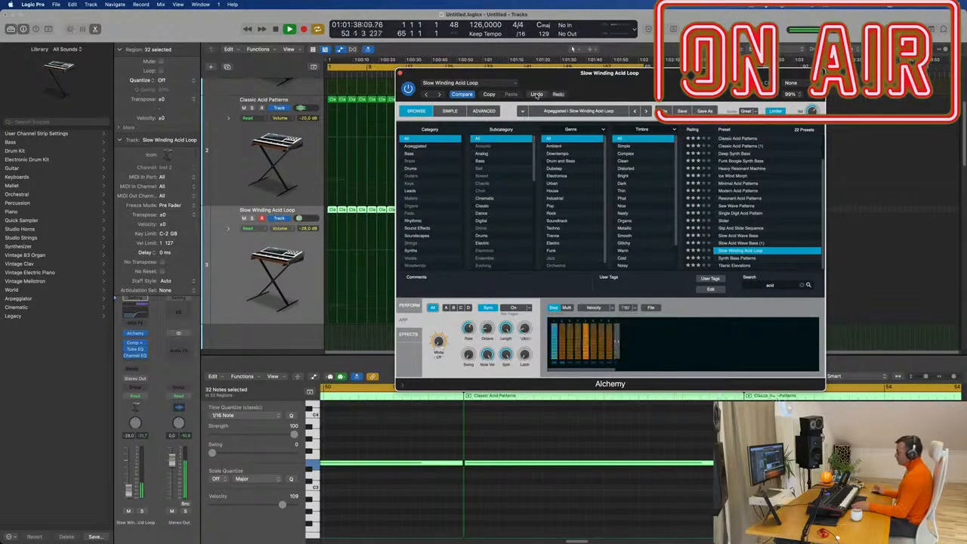
# Move the Alchemy window clear of the arrangement and reduce the track heights so more tracks fit.
pyautogui.moveTo(536, 73); pyautogui.dragTo(716, 76)
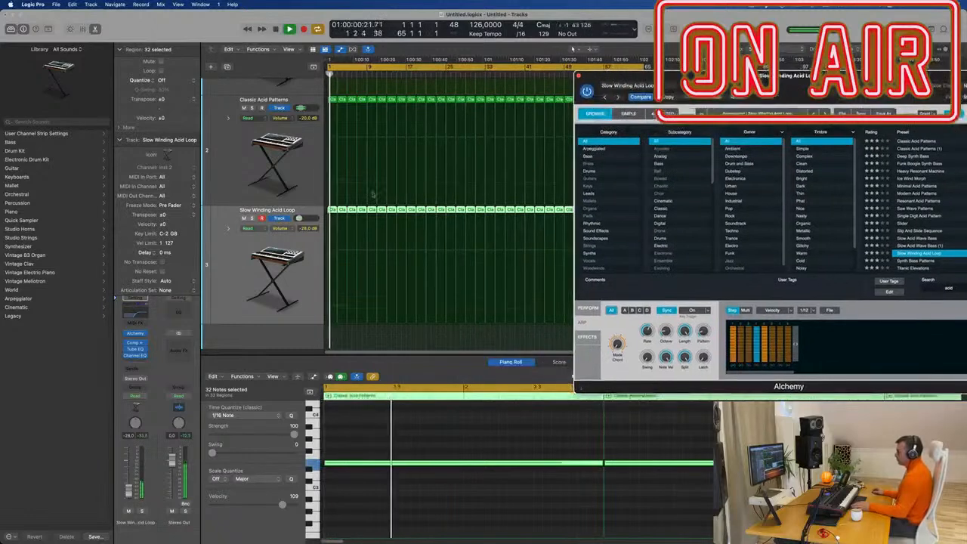
pyautogui.press('super+Up')
pyautogui.press('super+Up')
pyautogui.press('super+Up')
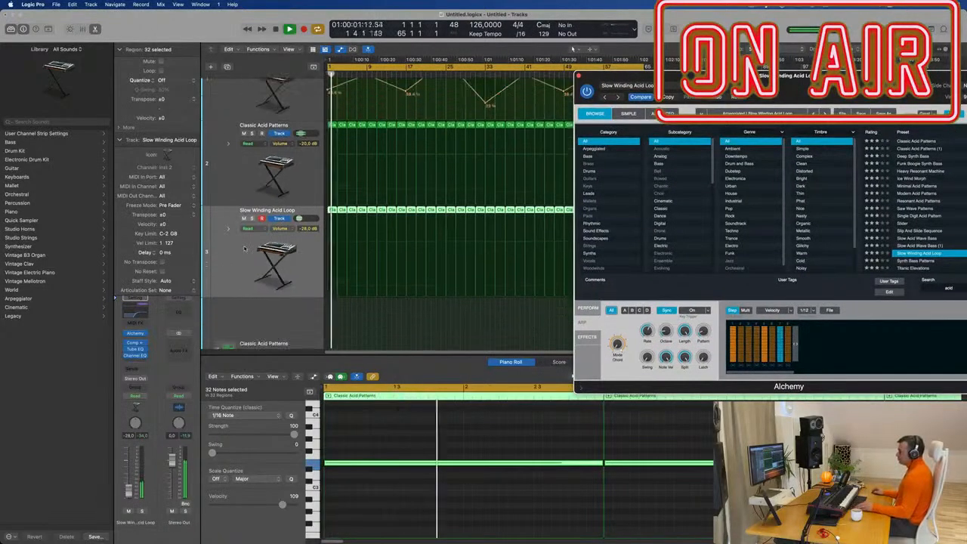
pyautogui.press('super+Up')
pyautogui.press('super+Up')
pyautogui.moveTo(597, 78); pyautogui.dragTo(758, 67)
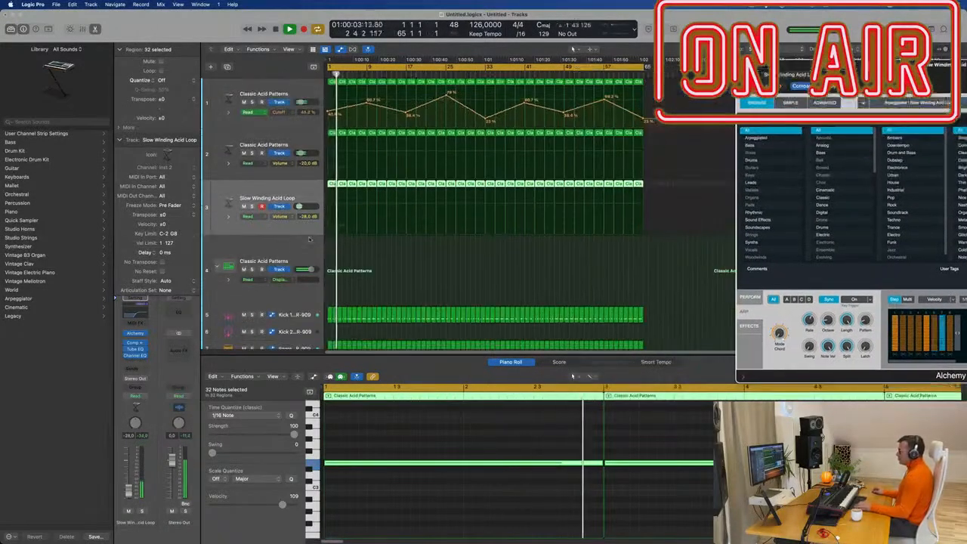
# Mute the Slow Winding Acid Loop track and add a new track with duplicate settings below it.
pyautogui.click(243, 206)
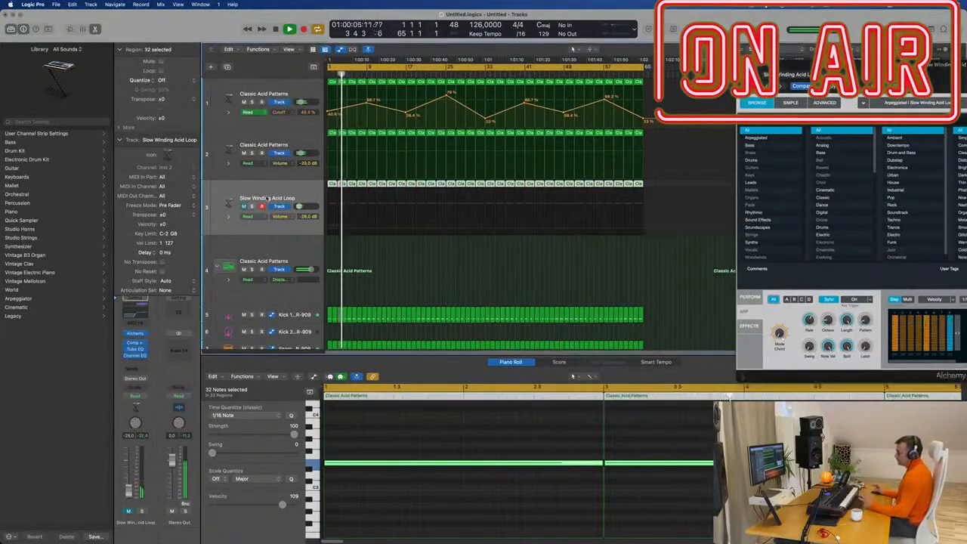
pyautogui.click(226, 67)
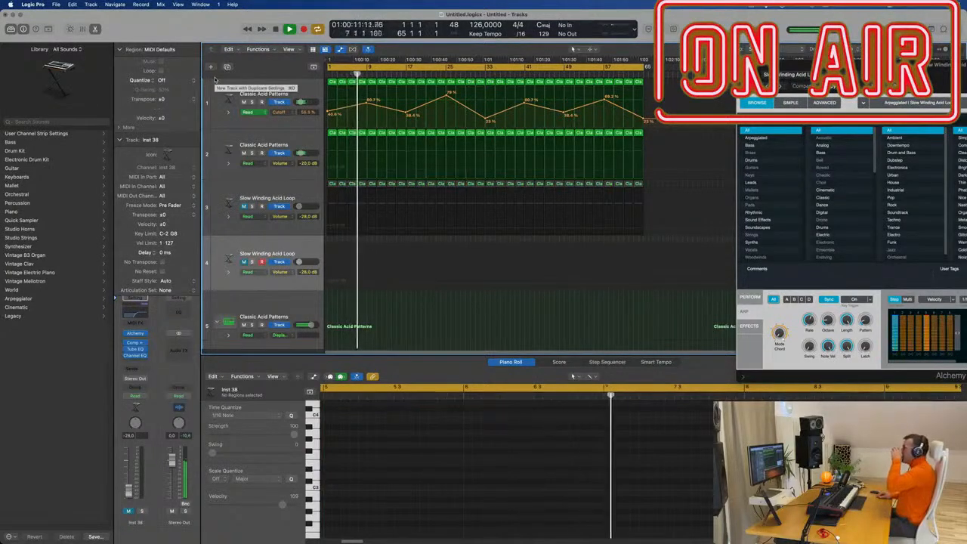
pyautogui.scroll(-3, 216, 79)
pyautogui.scroll(3, 216, 80)
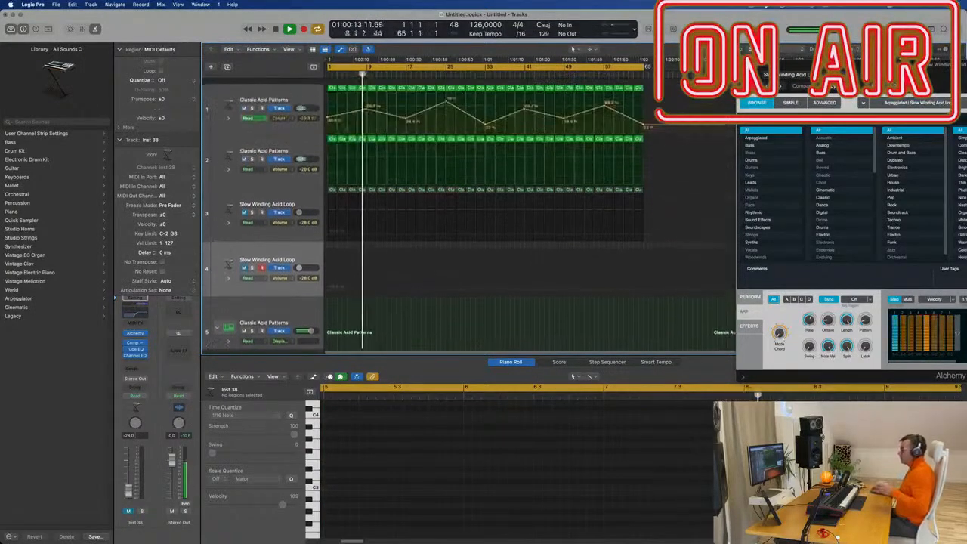
pyautogui.click(752, 5)
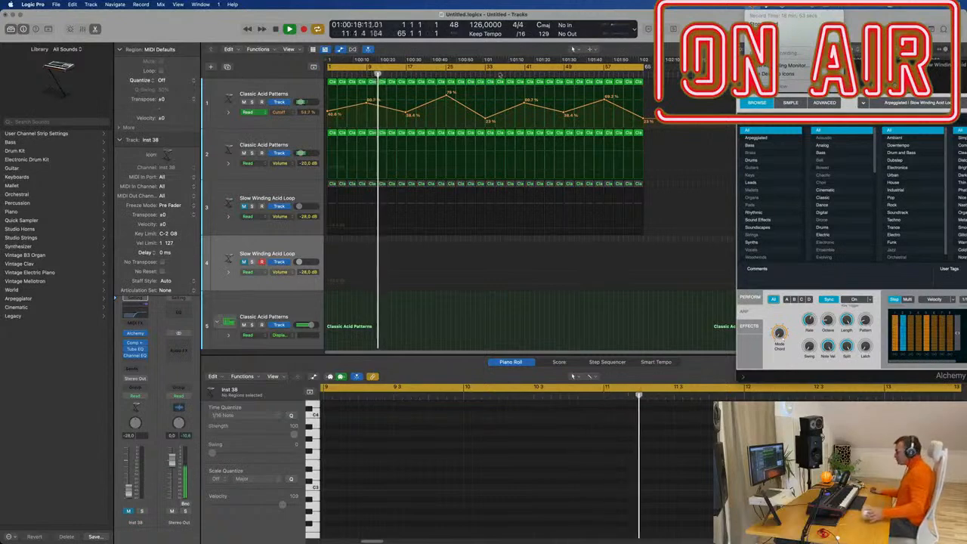
pyautogui.click(303, 254)
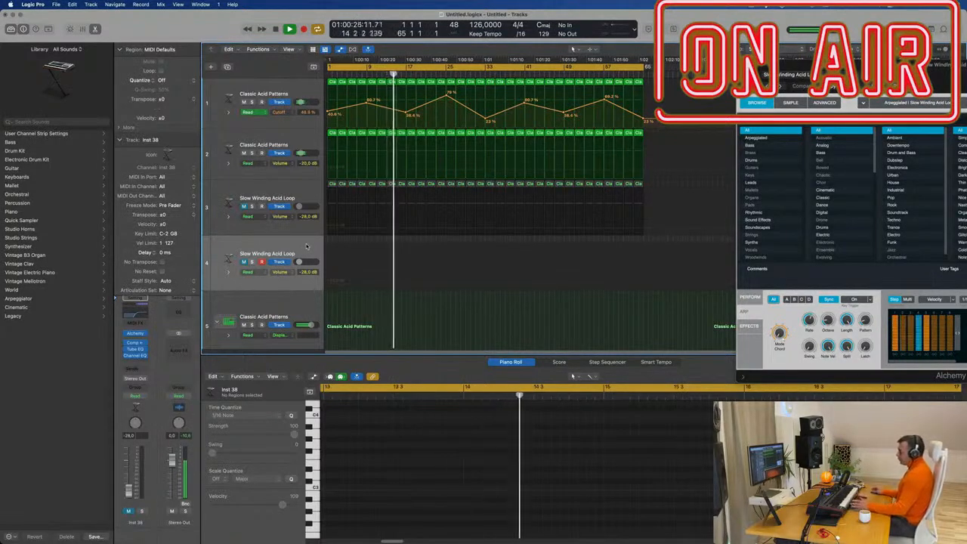
# Replace the new track's Alchemy with Retro Synth and load the Access Codes preset from 02 Synth Pads.
pyautogui.click(139, 332)
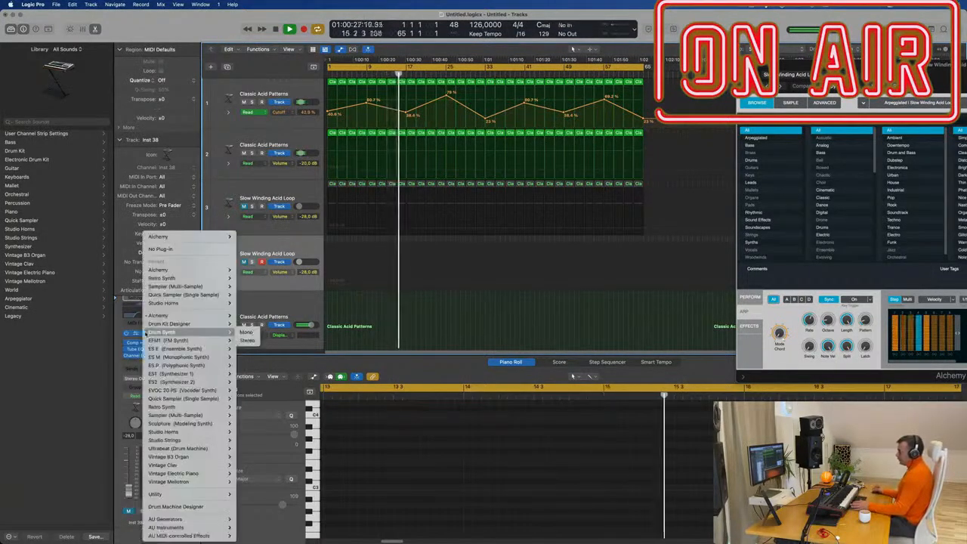
pyautogui.moveTo(161, 407)
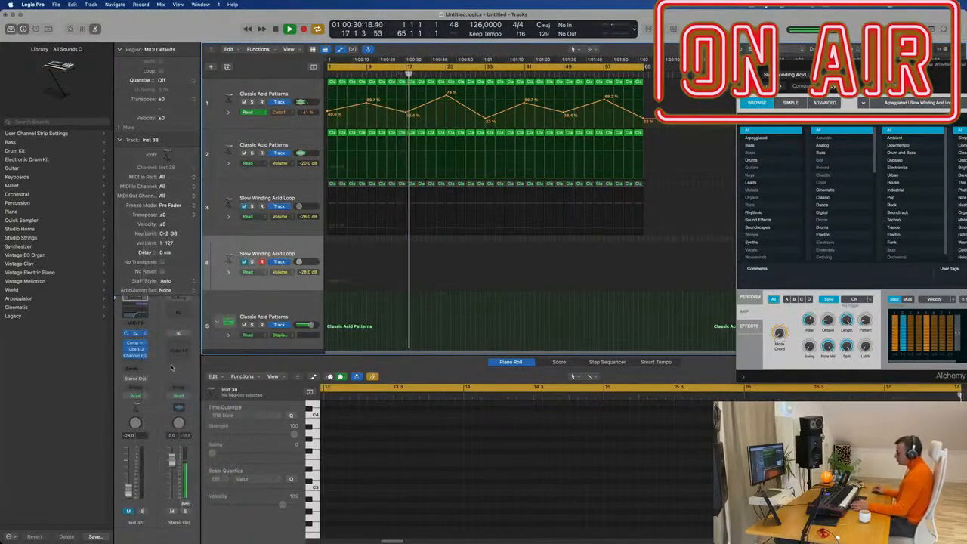
pyautogui.click(364, 118)
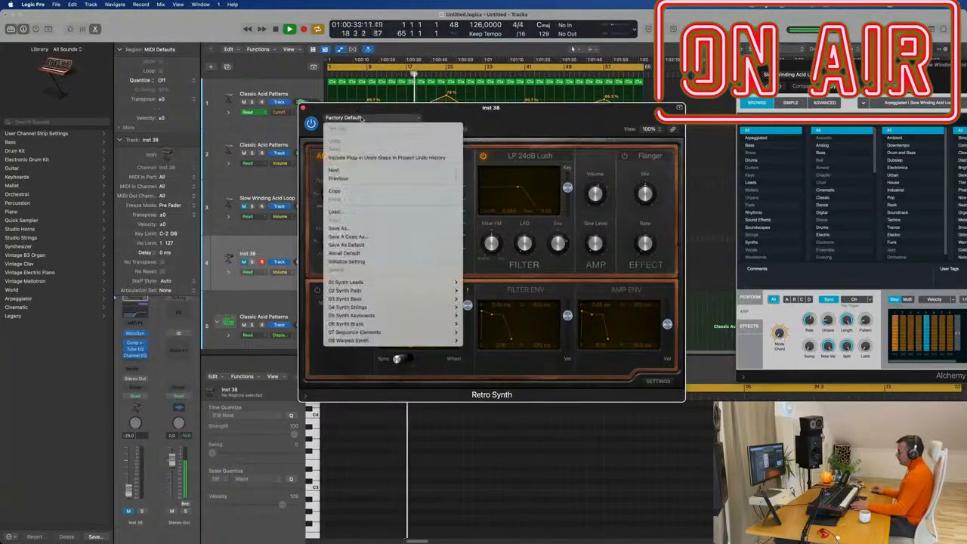
pyautogui.moveTo(406, 290)
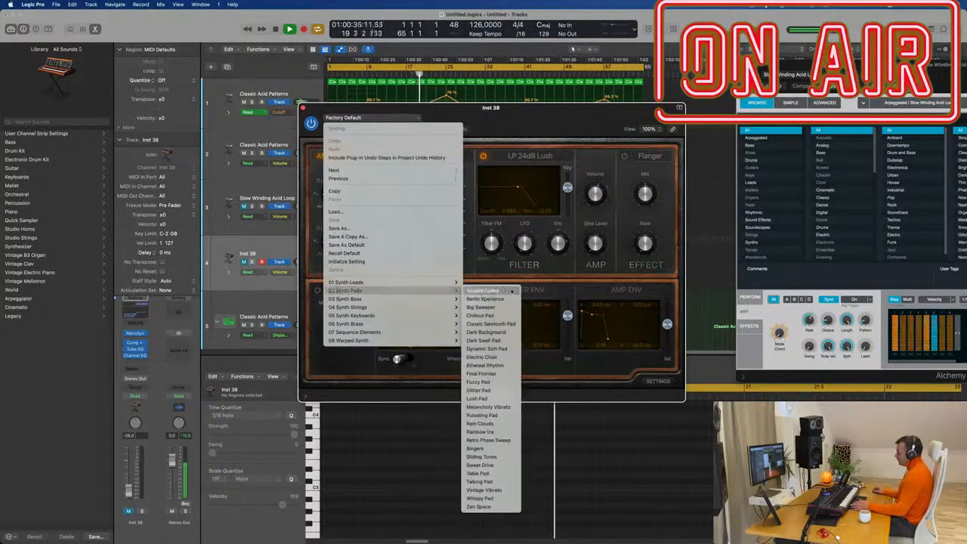
pyautogui.click(511, 291)
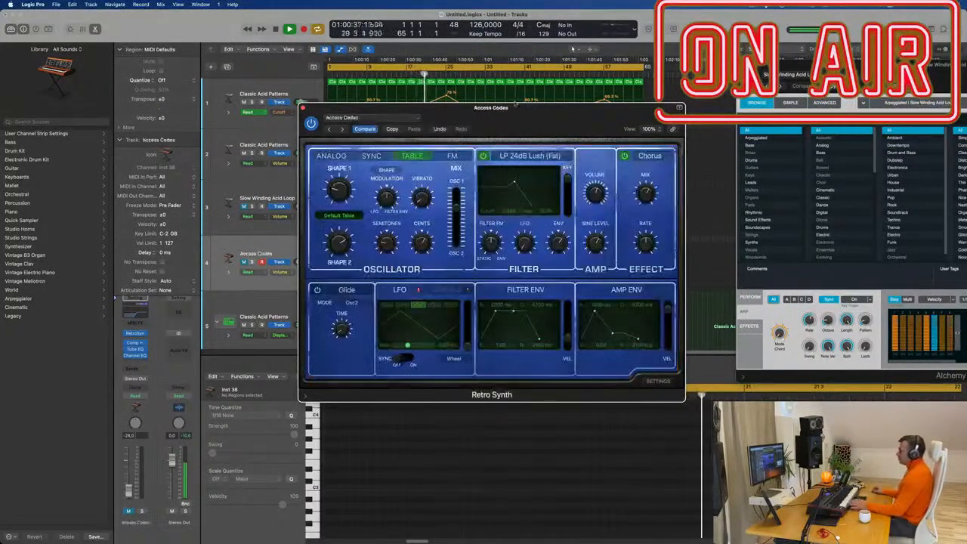
# Unmute the Access Codes track and raise its volume to about -4.6 dB.
pyautogui.moveTo(480, 114); pyautogui.dragTo(629, 143)
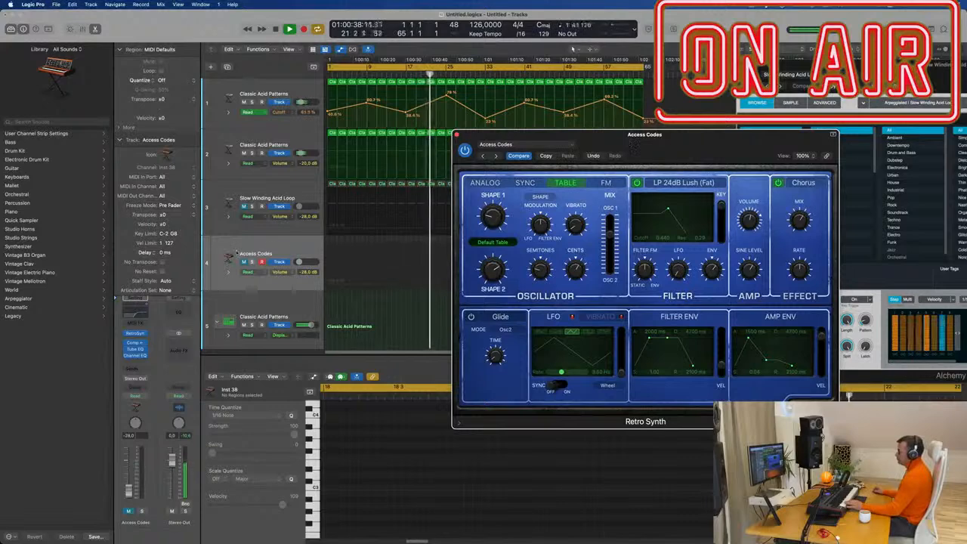
pyautogui.click(280, 251)
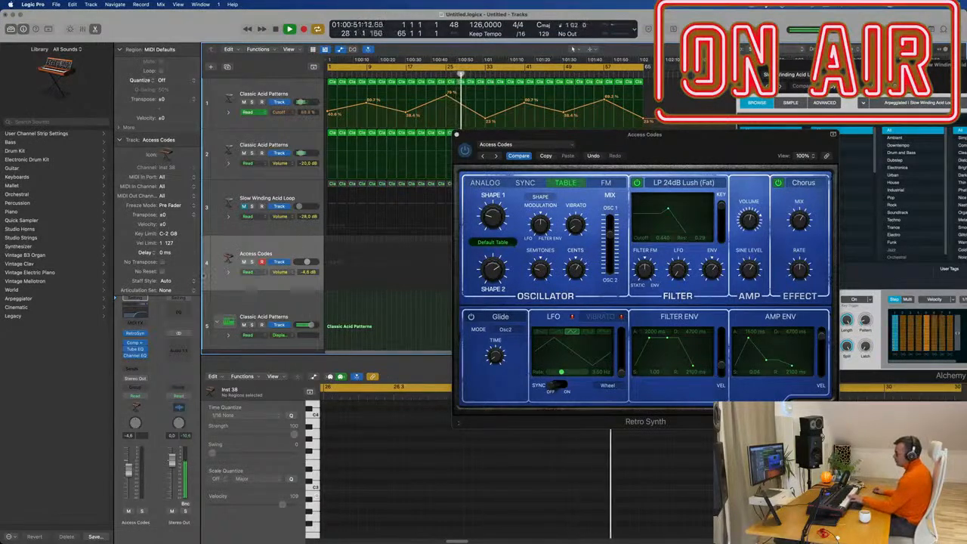
# Examine the Channel EQ settings of the Access Codes track and close the plug-in window.
pyautogui.click(135, 355)
pyautogui.moveTo(647, 269); pyautogui.dragTo(260, 250)
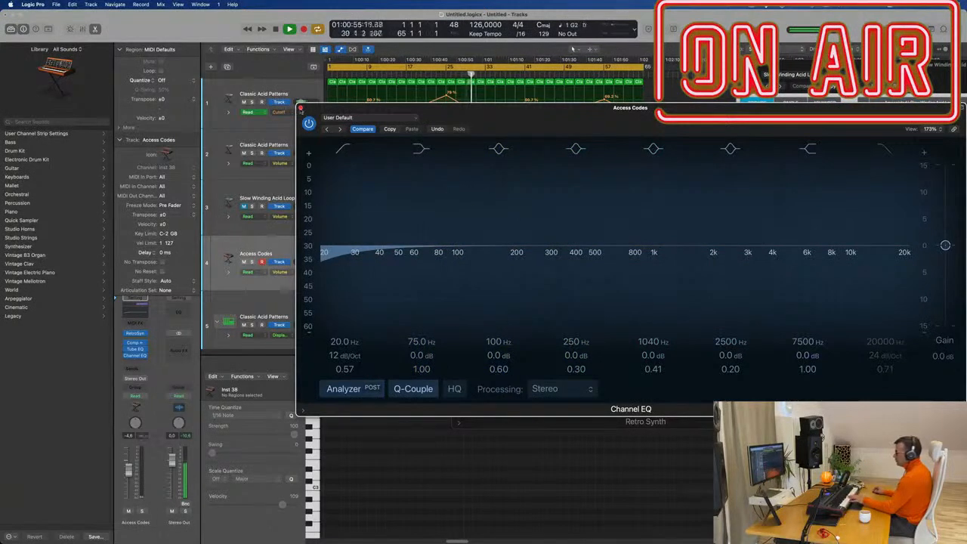
pyautogui.click(300, 108)
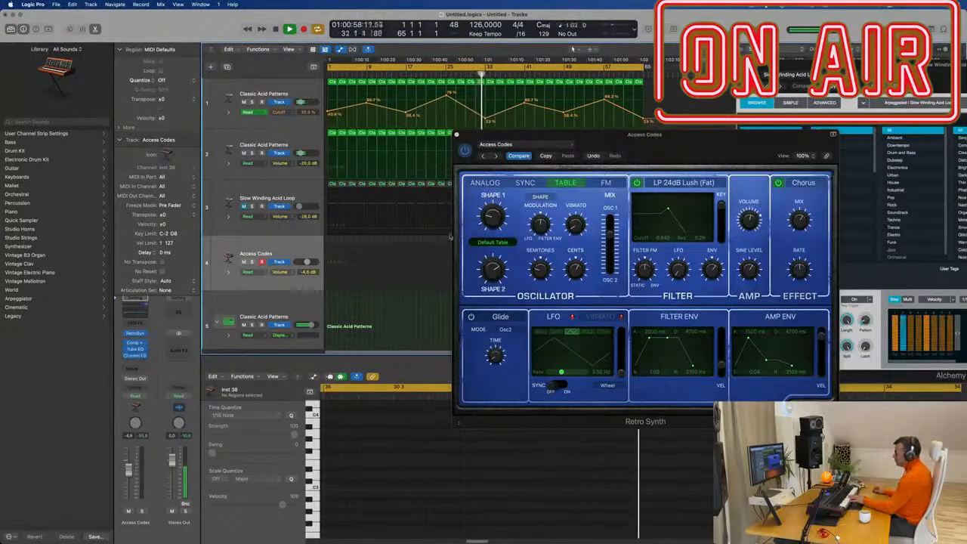
# Audition the Retro Synth presets Berlin Xperience and Big Sweeper, lowering the track volume for the latter.
pyautogui.click(495, 156)
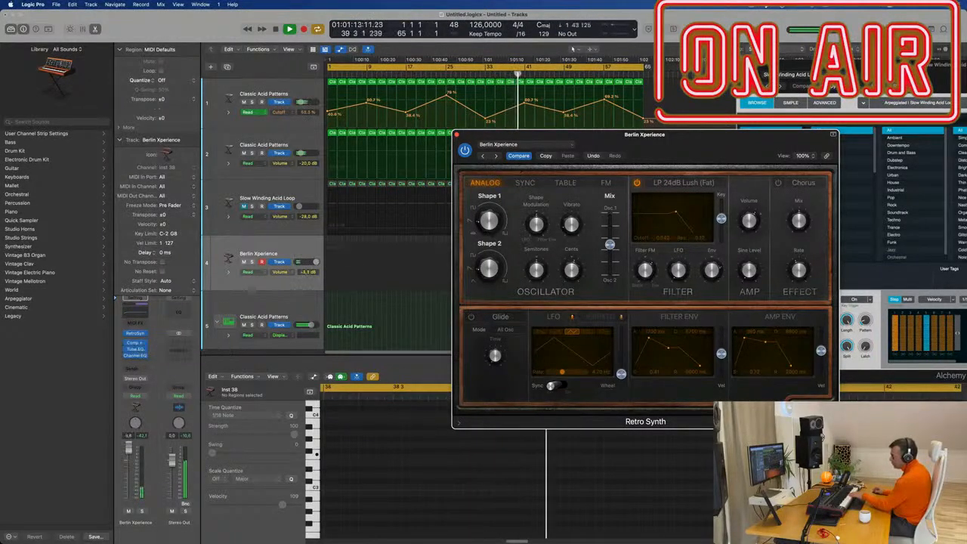
pyautogui.click(610, 117)
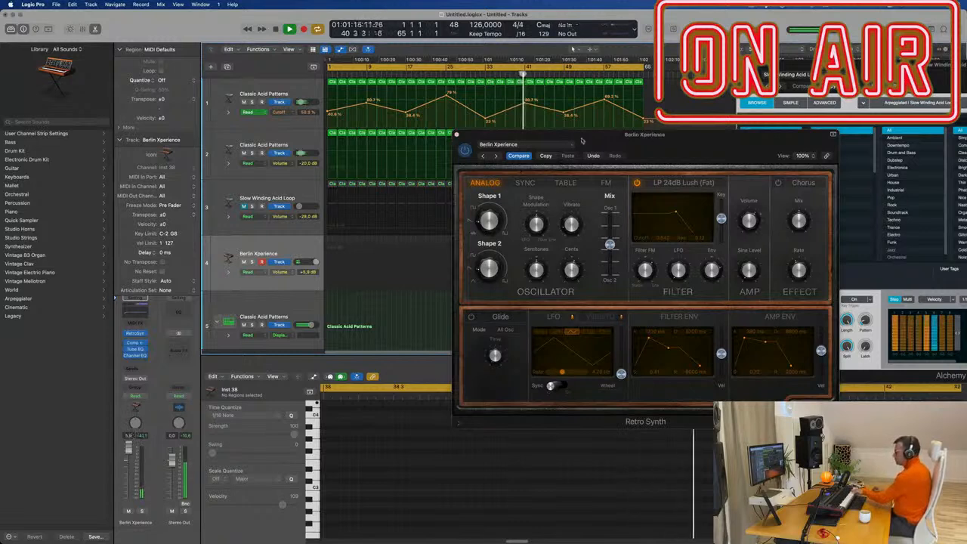
pyautogui.click(496, 156)
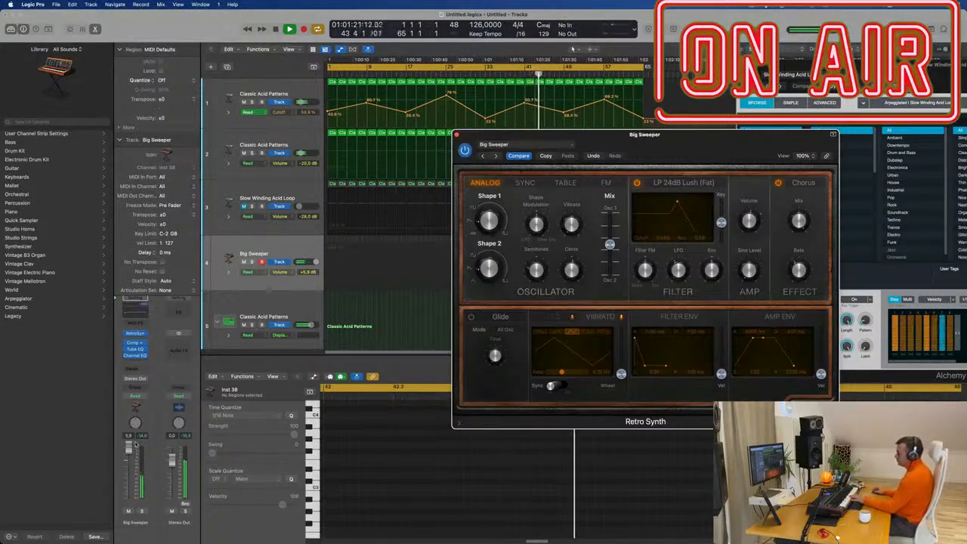
pyautogui.moveTo(129, 458); pyautogui.dragTo(129, 461)
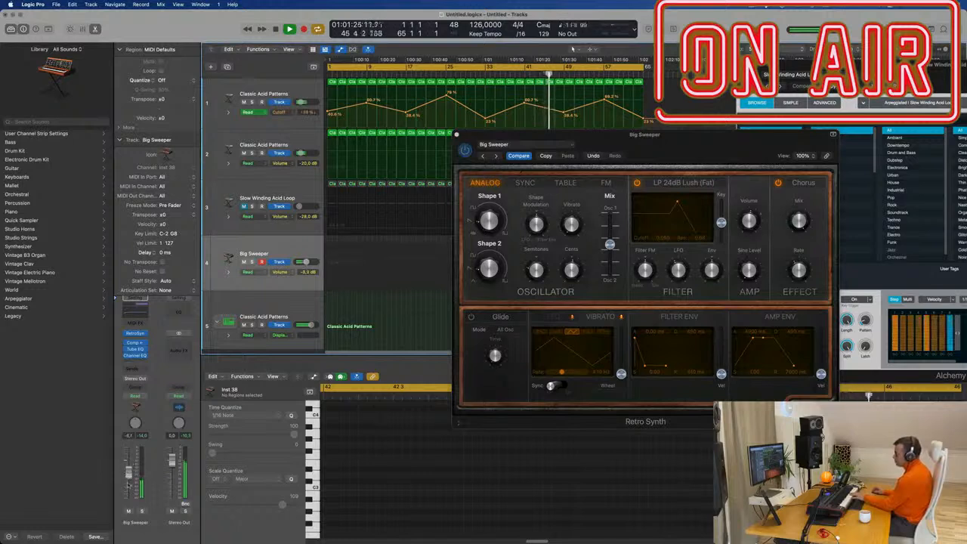
# Load the Chillout Pad preset in Retro Synth and set the track volume to about -7.4 dB.
pyautogui.click(497, 155)
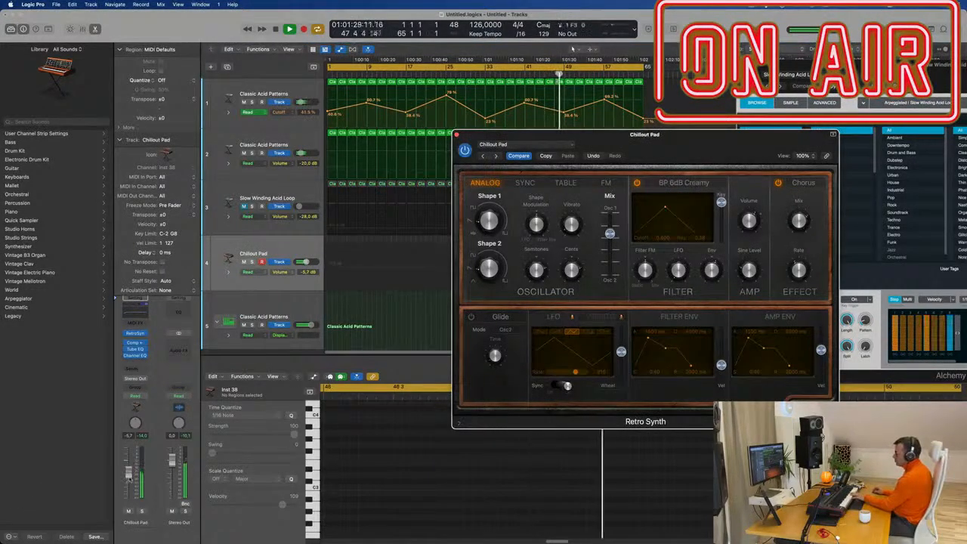
pyautogui.moveTo(129, 473); pyautogui.dragTo(129, 488)
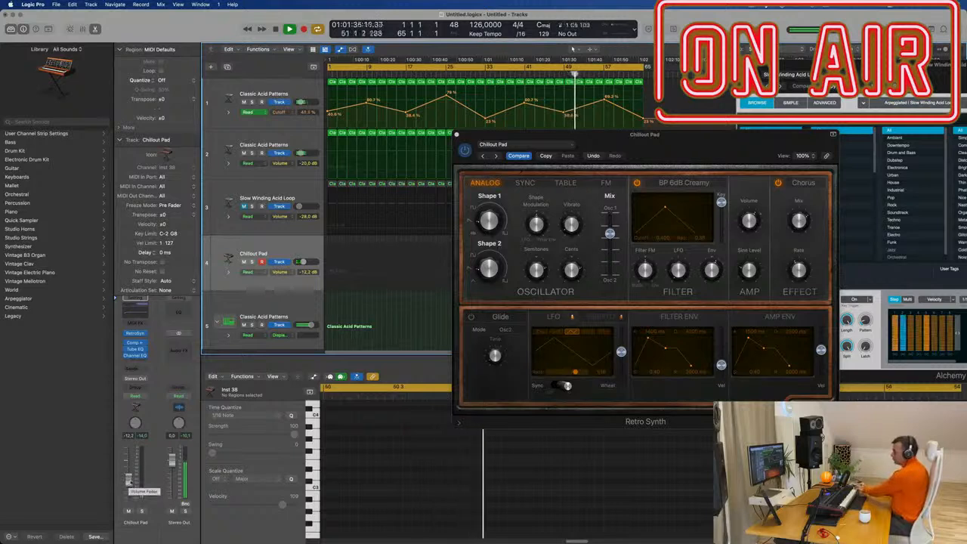
pyautogui.moveTo(128, 482); pyautogui.dragTo(129, 473)
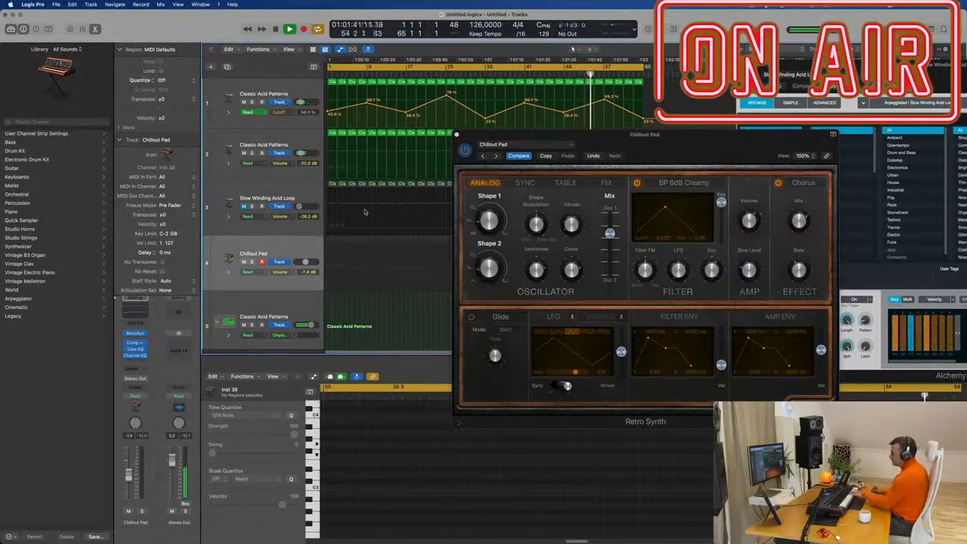
# Switch Retro Synth to the Classic Sawtooth Pad preset and audition it.
pyautogui.click(496, 155)
pyautogui.click(496, 155)
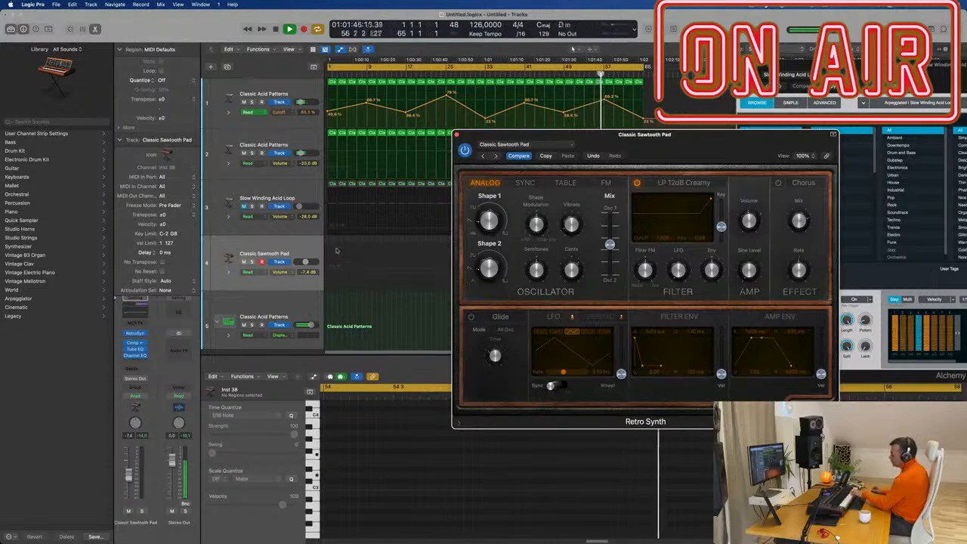
pyautogui.click(301, 243)
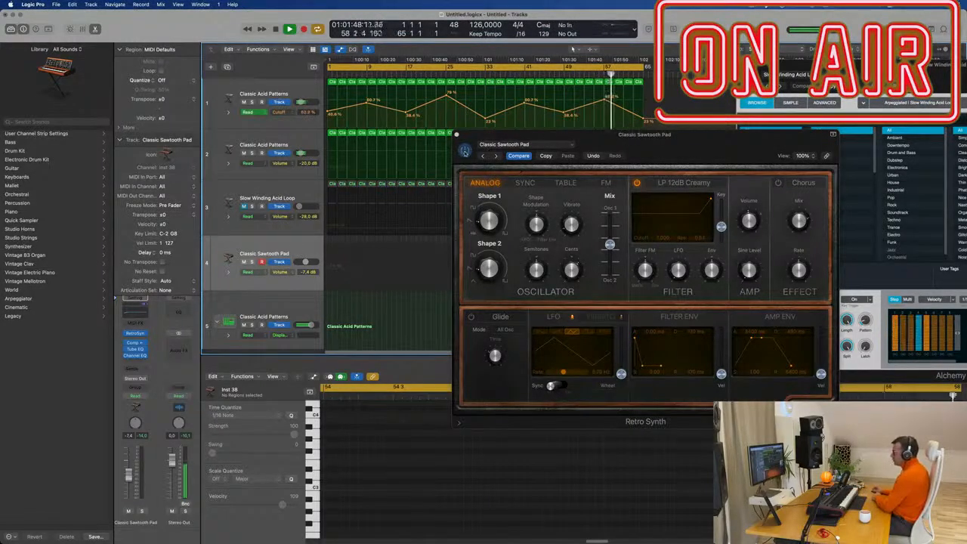
pyautogui.click(465, 152)
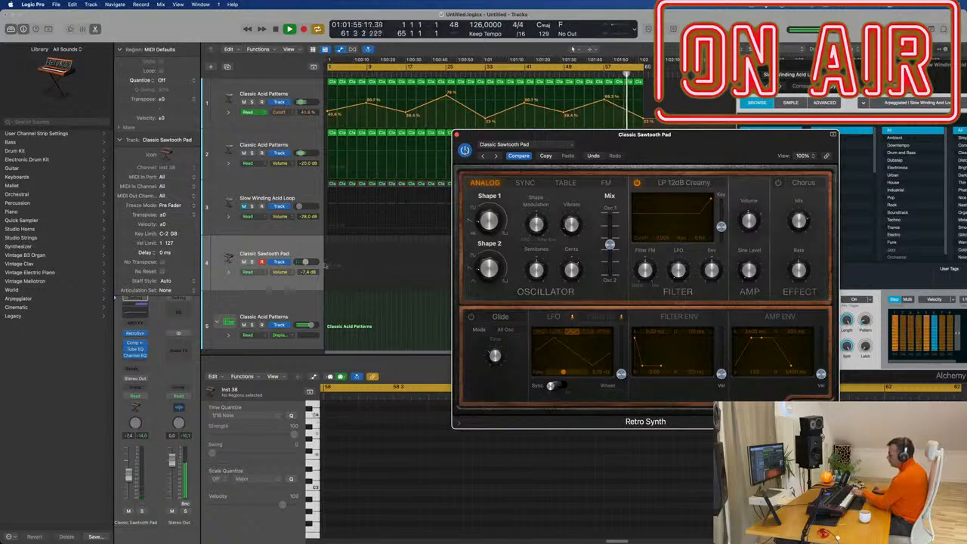
# Dismiss the track's automation parameter list unchanged and close the Retro Synth window.
pyautogui.click(280, 272)
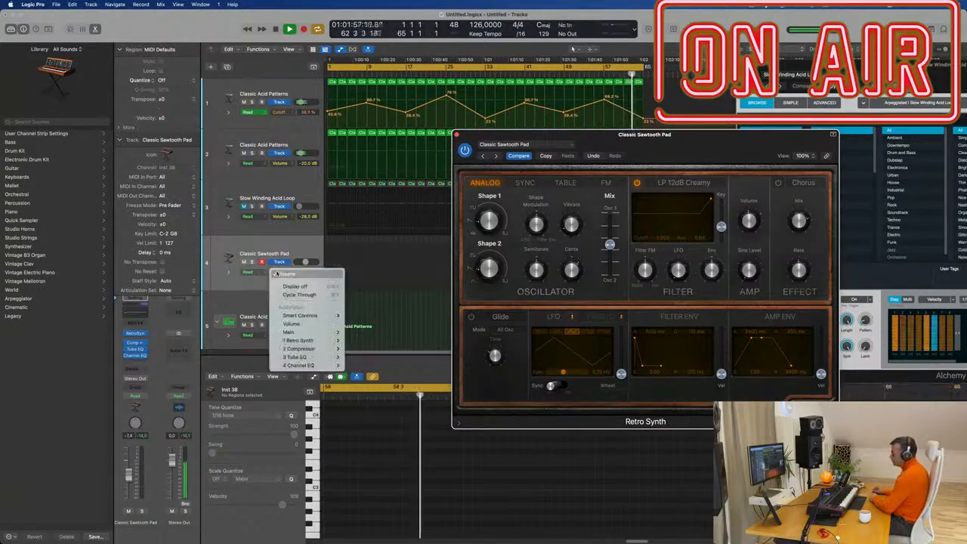
pyautogui.click(248, 288)
pyautogui.click(459, 136)
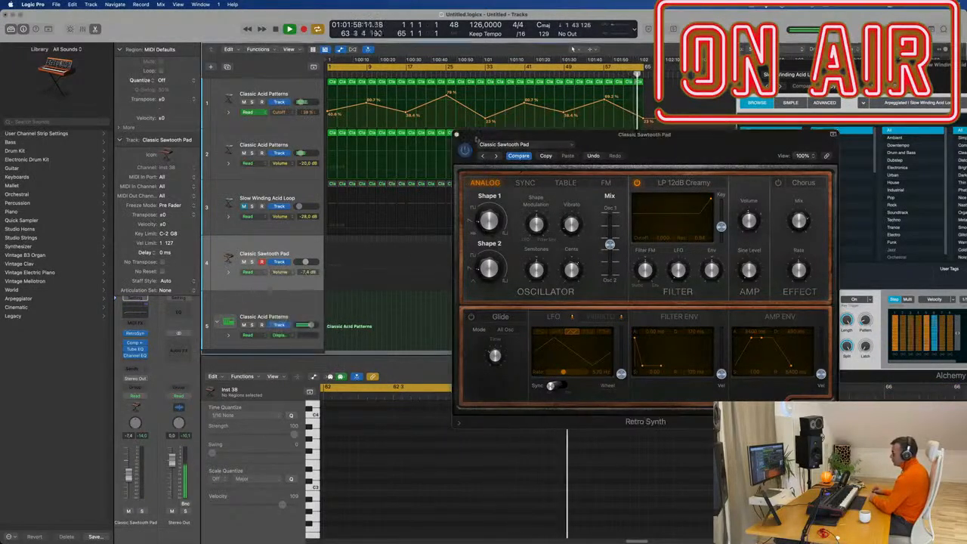
pyautogui.click(456, 135)
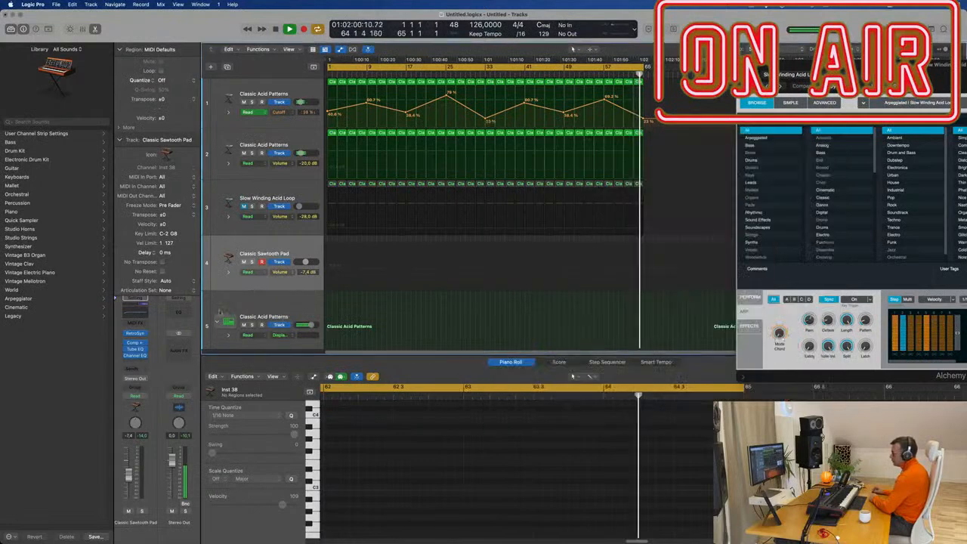
# Replace Retro Synth on track 4 with a stereo Alchemy instrument and lower the track volume.
pyautogui.click(141, 333)
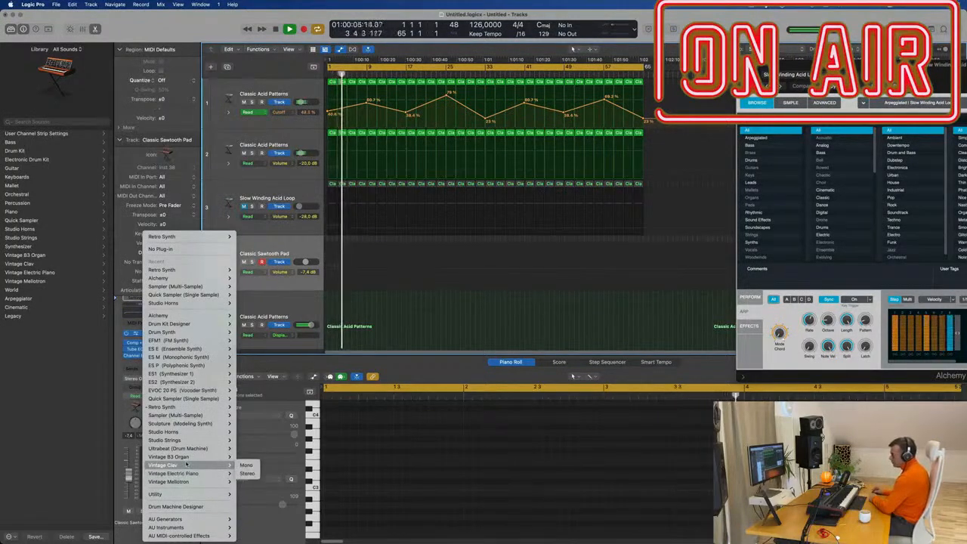
pyautogui.moveTo(189, 458)
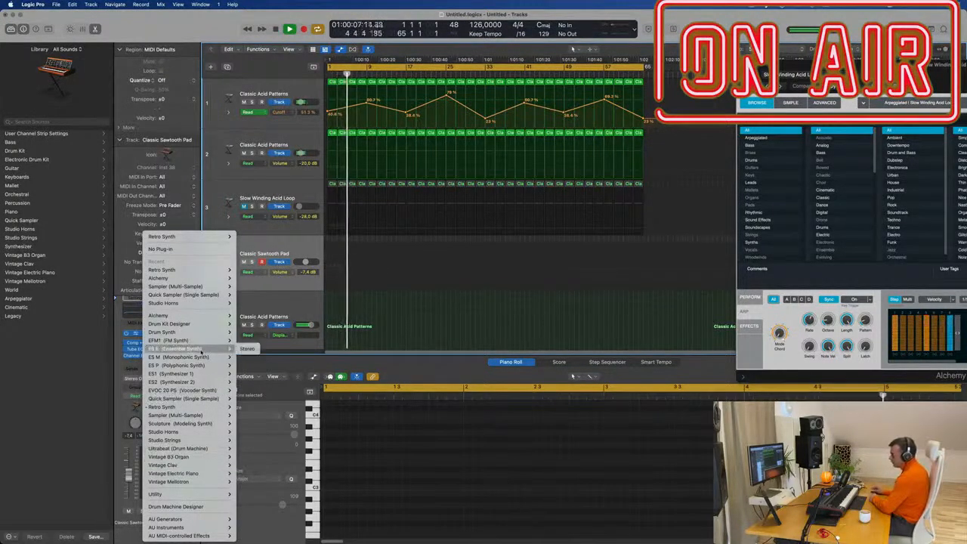
pyautogui.moveTo(202, 315)
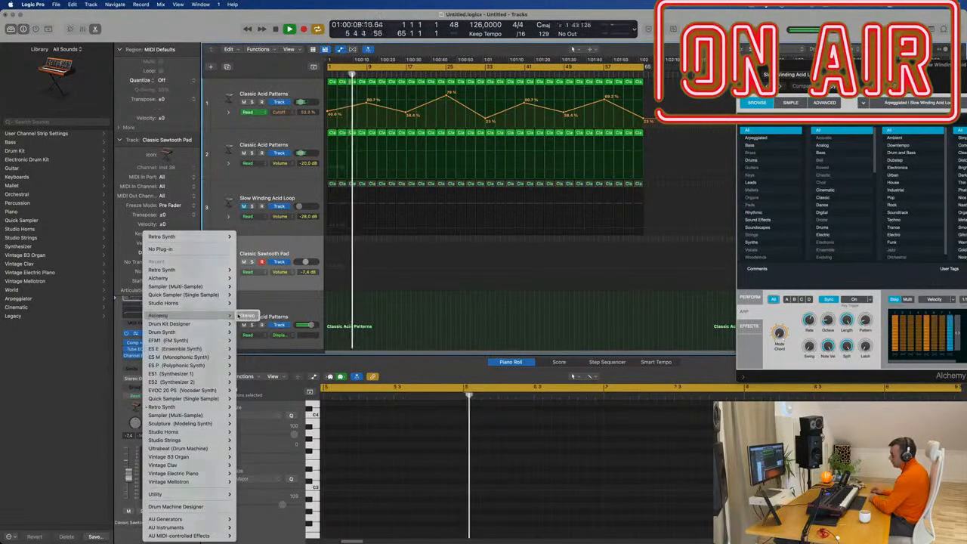
pyautogui.click(247, 315)
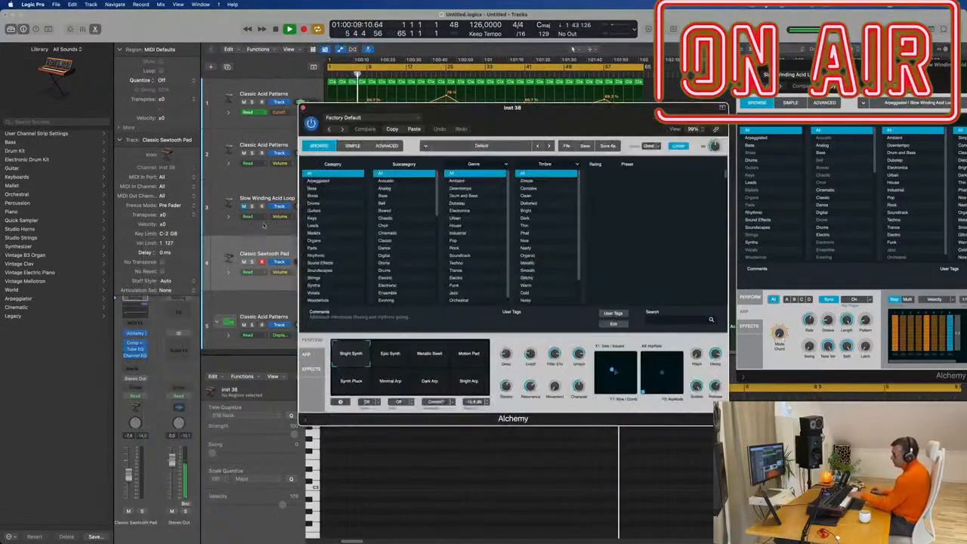
pyautogui.moveTo(128, 476); pyautogui.dragTo(129, 487)
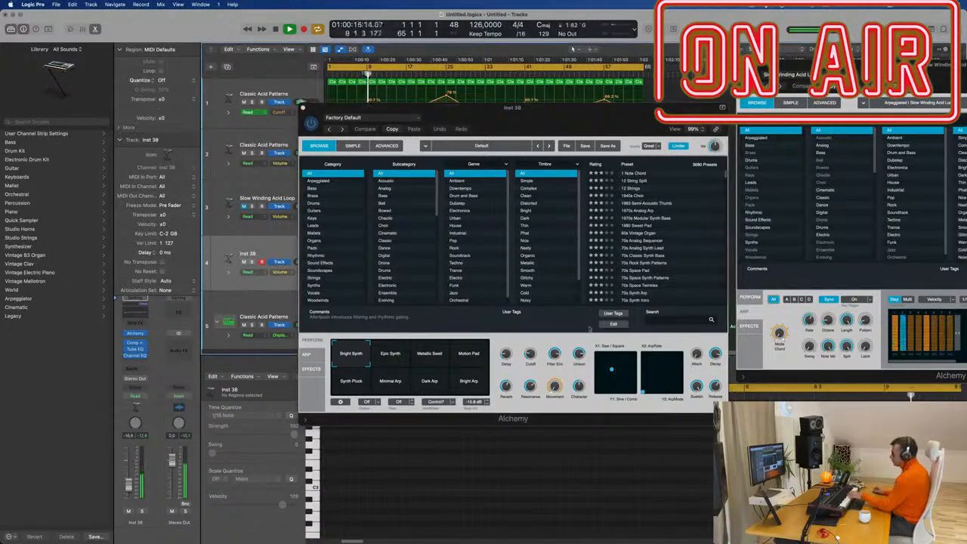
# Search Alchemy's presets for "classic" and limit the results to the Pads category.
pyautogui.click(675, 320)
pyautogui.write('classic')
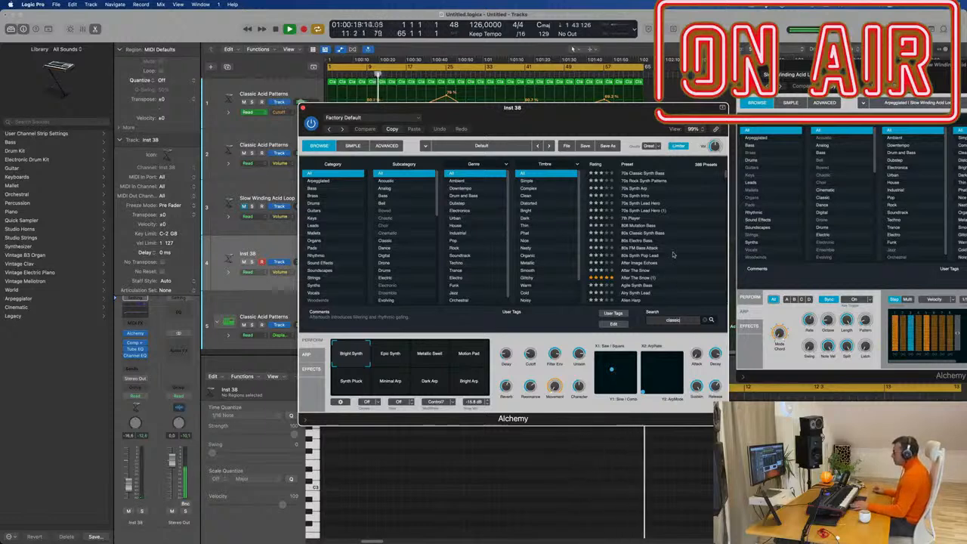
pyautogui.scroll(-5, 658, 227)
pyautogui.scroll(-5, 672, 239)
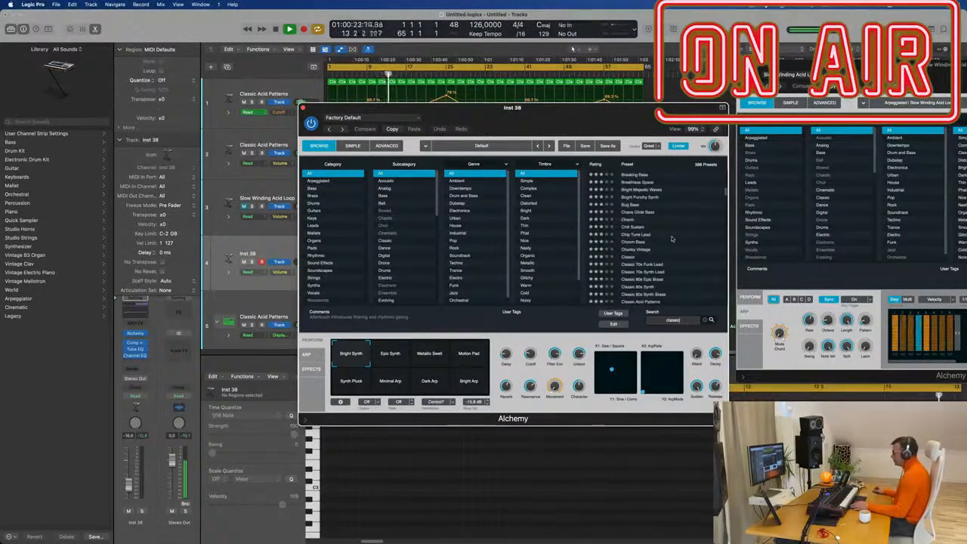
pyautogui.scroll(-5, 676, 257)
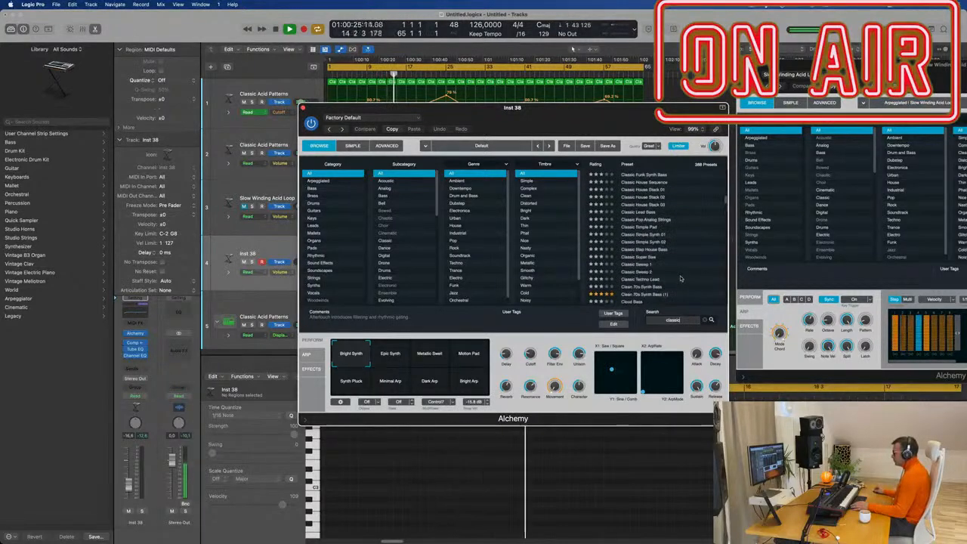
pyautogui.click(312, 247)
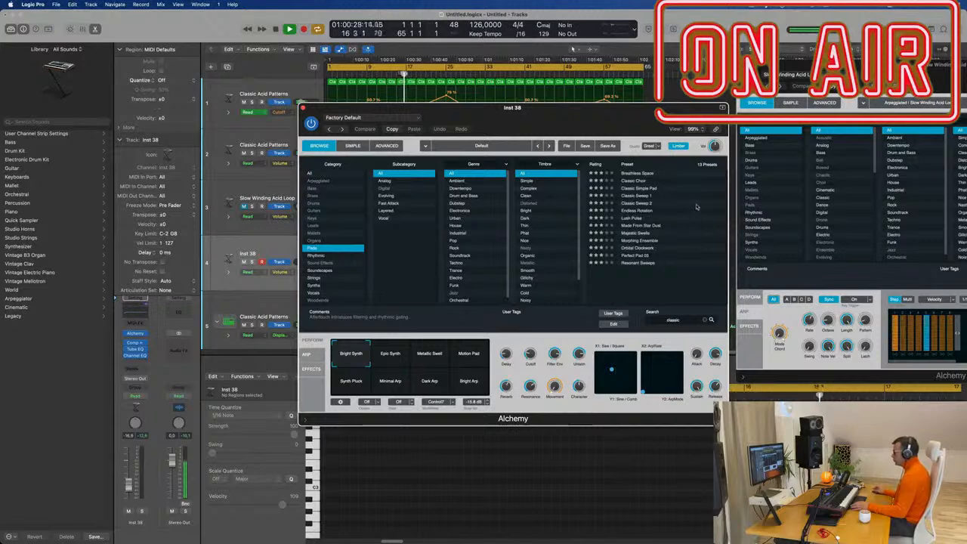
# Audition the Alchemy pad presets Classic Sweep 1 and Breathless Space with the track volume raised.
pyautogui.click(639, 196)
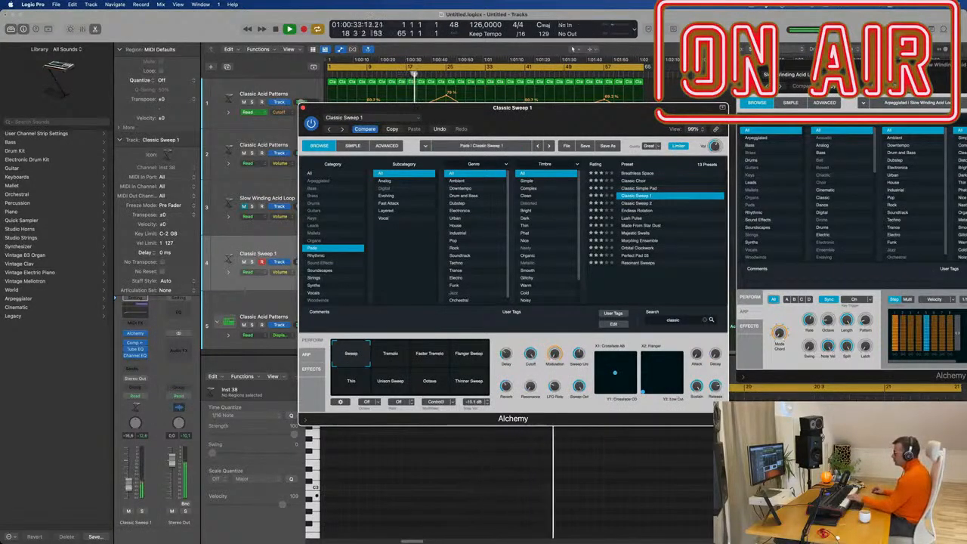
pyautogui.moveTo(129, 482); pyautogui.dragTo(131, 473)
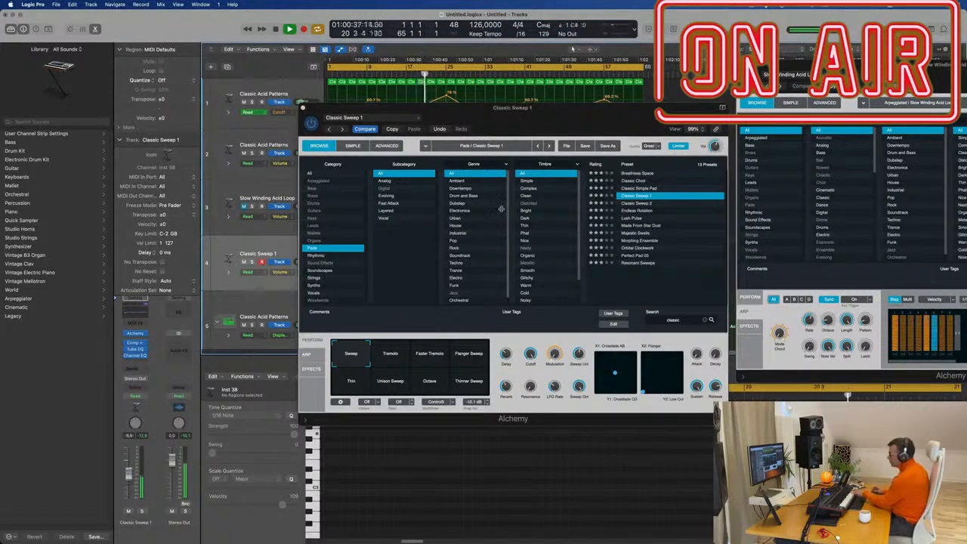
pyautogui.click(641, 174)
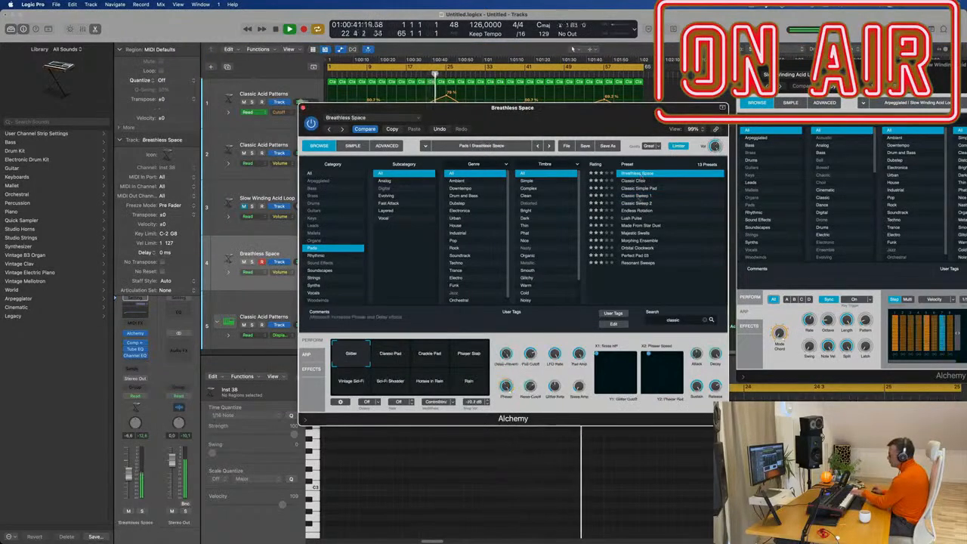
# Load the Lush Pulse preset and lower the track volume to about -14.6 dB.
pyautogui.click(636, 218)
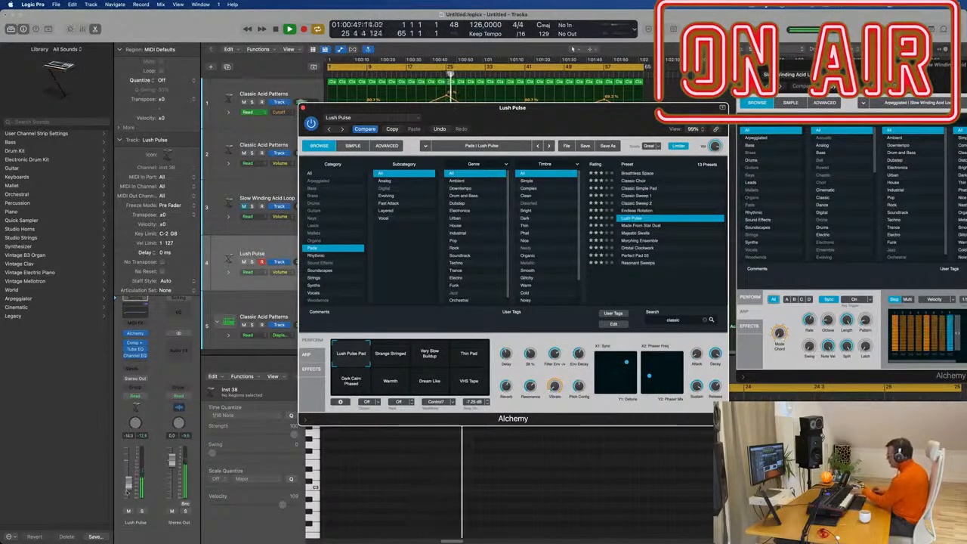
pyautogui.moveTo(127, 490); pyautogui.dragTo(126, 493)
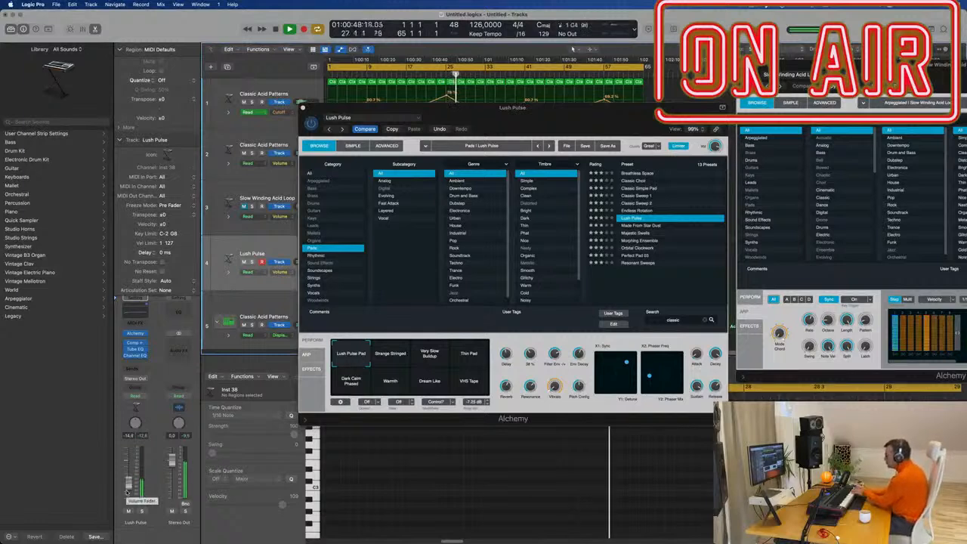
# Audition the Lush Pulse variations Strange Stringed, Very Slow Buildup and Thin Pad.
pyautogui.click(387, 365)
pyautogui.click(427, 361)
pyautogui.click(469, 358)
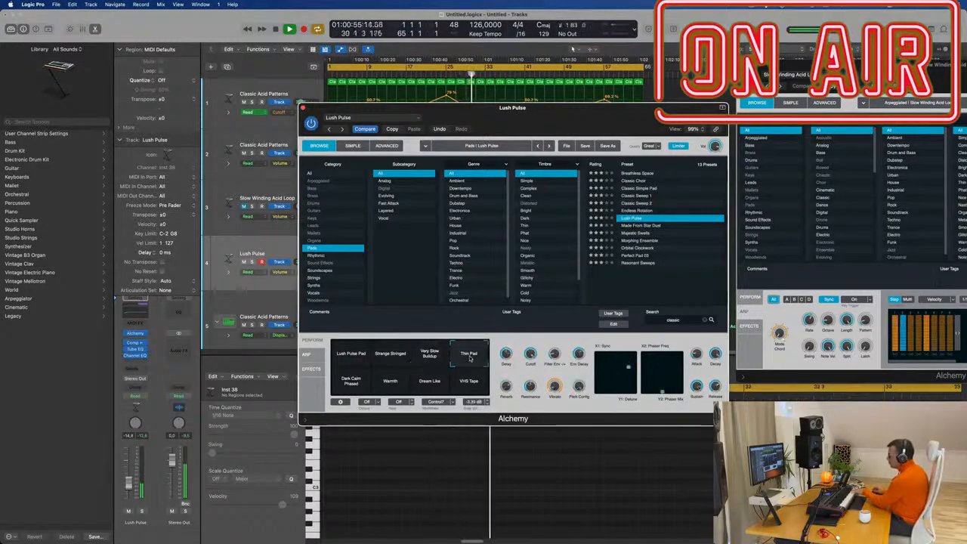
# Try the Morphing Ensemble preset, and load Perfect Pad 03 as the track's pad sound.
pyautogui.click(642, 241)
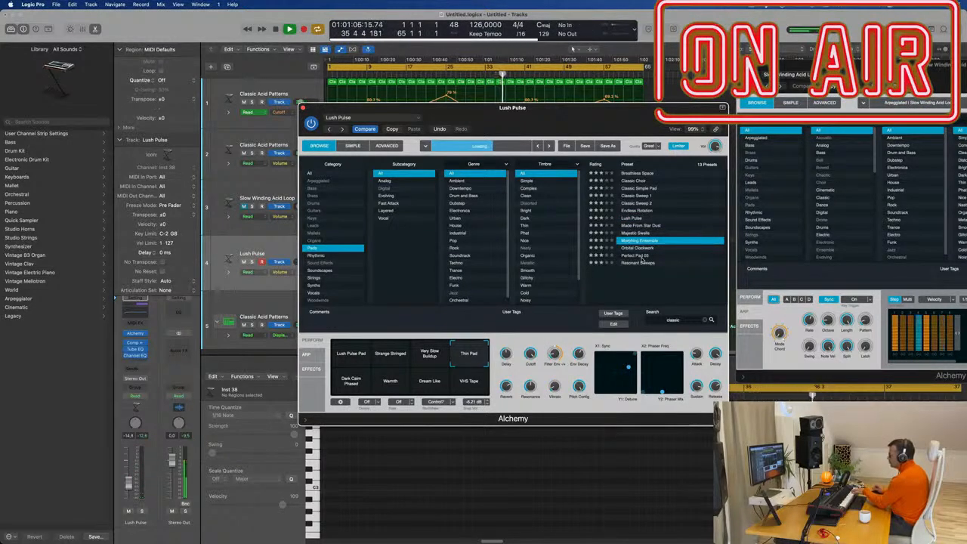
pyautogui.click(642, 258)
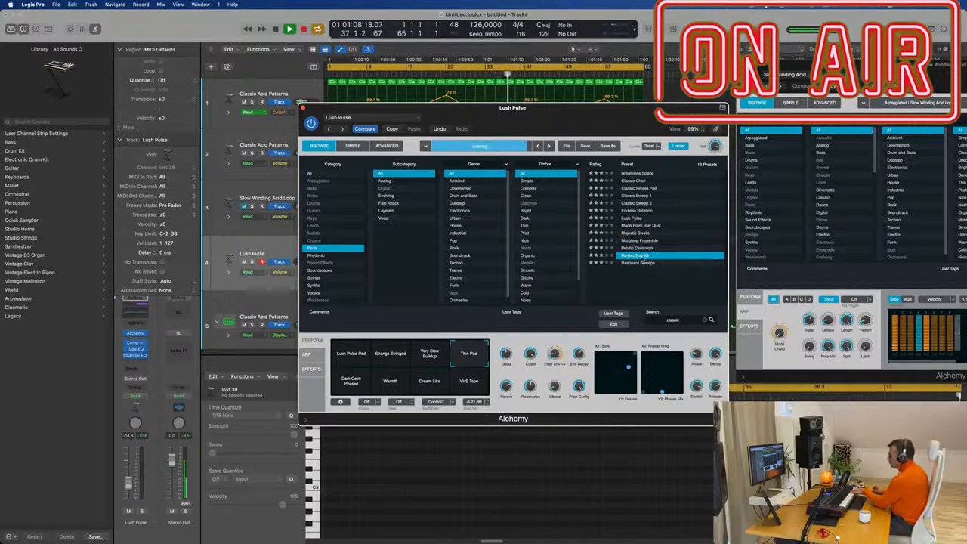
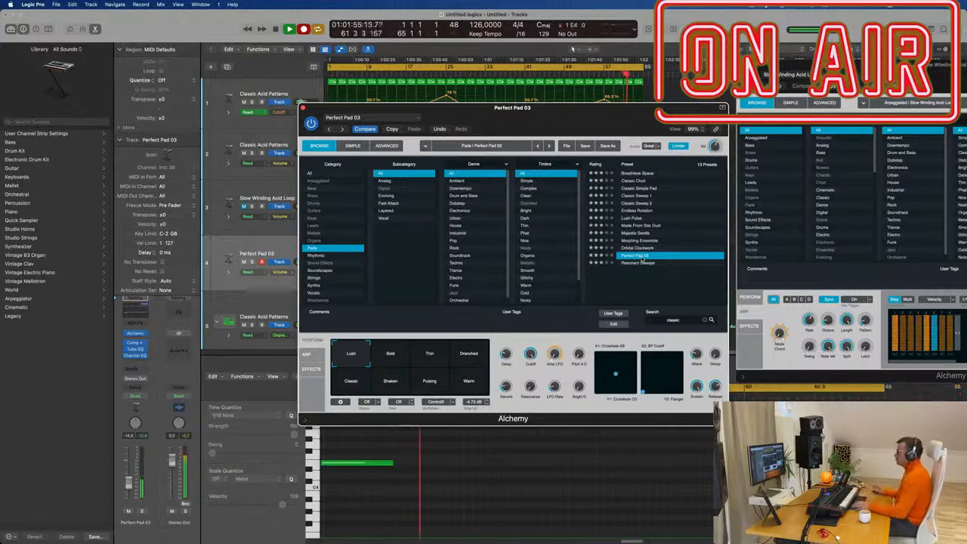
# Stop the recording, move the recorded pad region to bar 1 and open it in the Piano Roll.
pyautogui.press('space')
pyautogui.moveTo(574, 108); pyautogui.dragTo(927, 149)
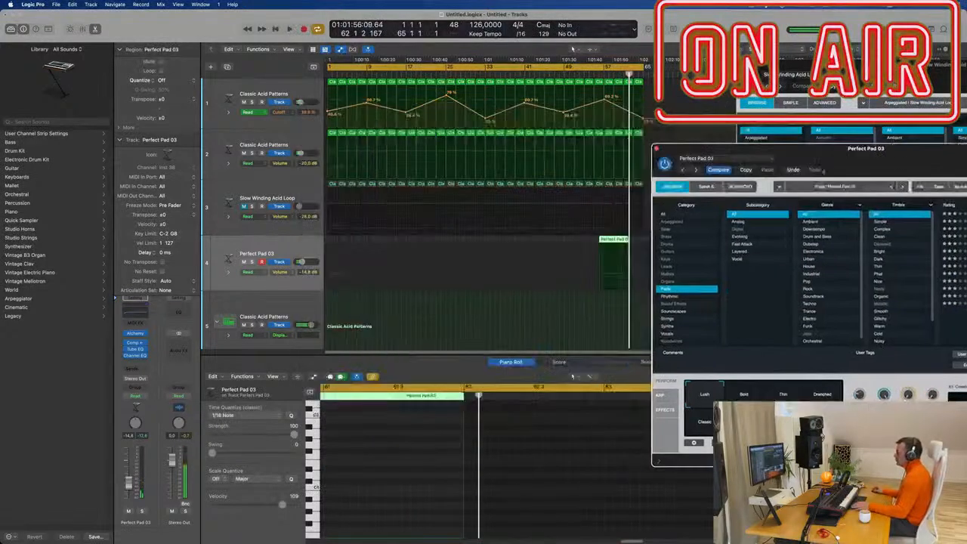
pyautogui.moveTo(610, 242); pyautogui.dragTo(350, 256)
pyautogui.doubleClick(343, 242)
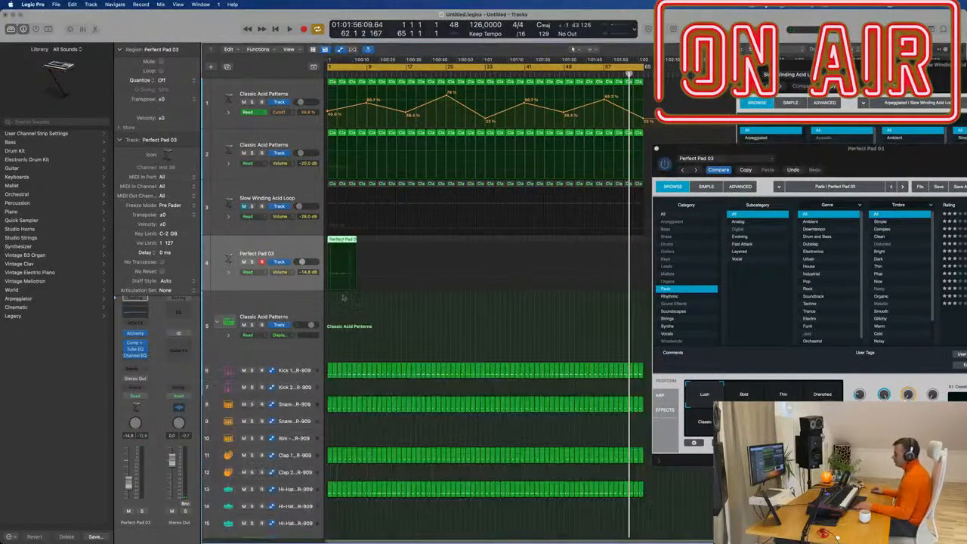
pyautogui.doubleClick(344, 241)
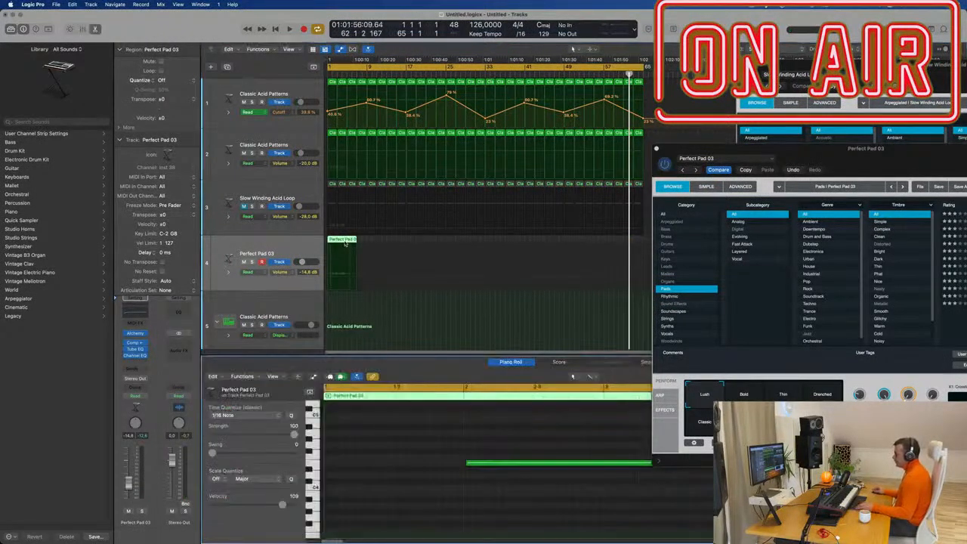
pyautogui.scroll(-1, 452, 482)
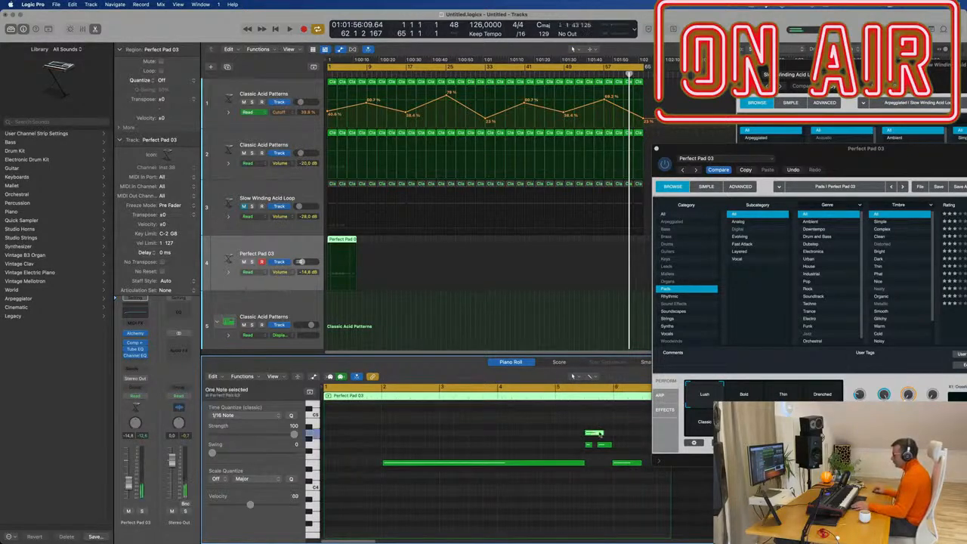
# Tidy the short notes at the end of the pad phrase, shift all three notes to start at bar 1 and play.
pyautogui.moveTo(596, 434); pyautogui.dragTo(610, 434)
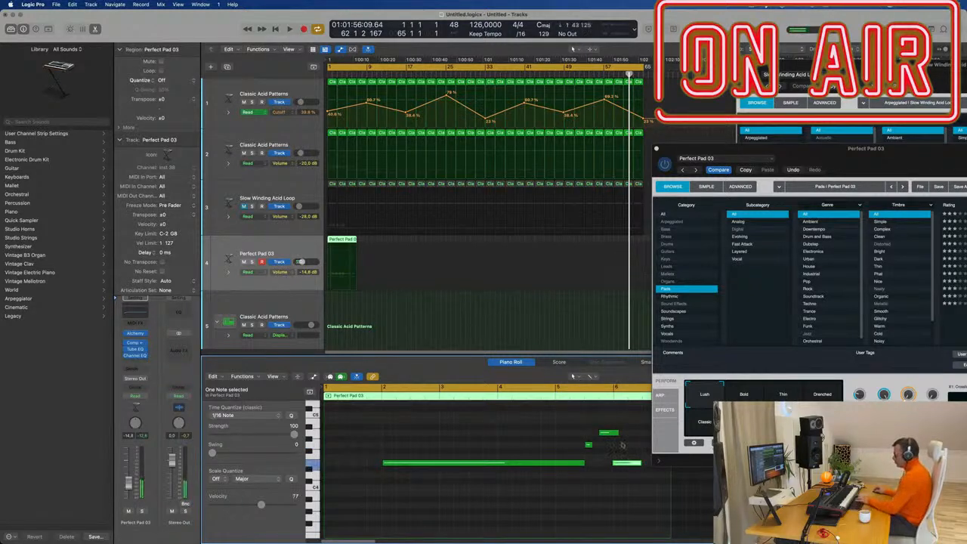
pyautogui.moveTo(618, 433); pyautogui.dragTo(595, 448)
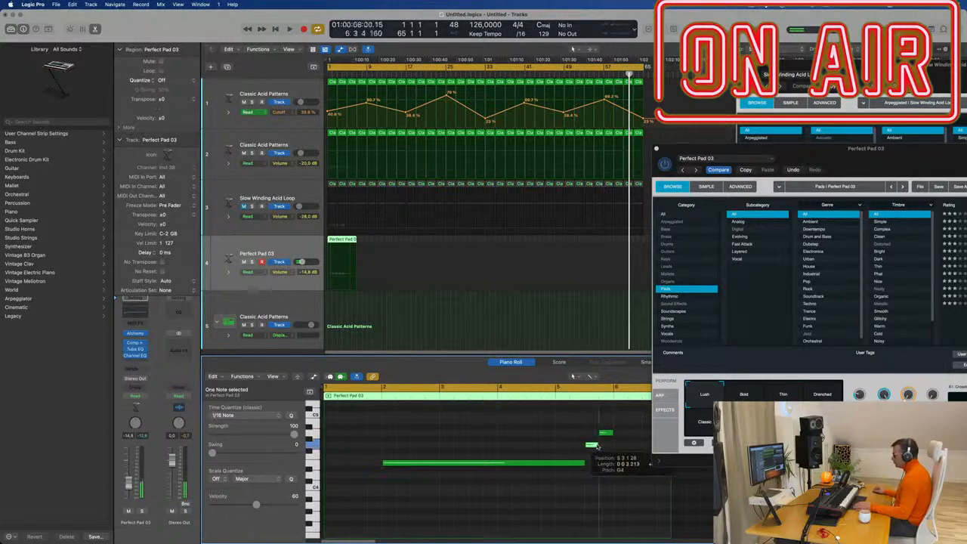
pyautogui.scroll(-3, 484, 444)
pyautogui.moveTo(425, 423); pyautogui.dragTo(627, 480)
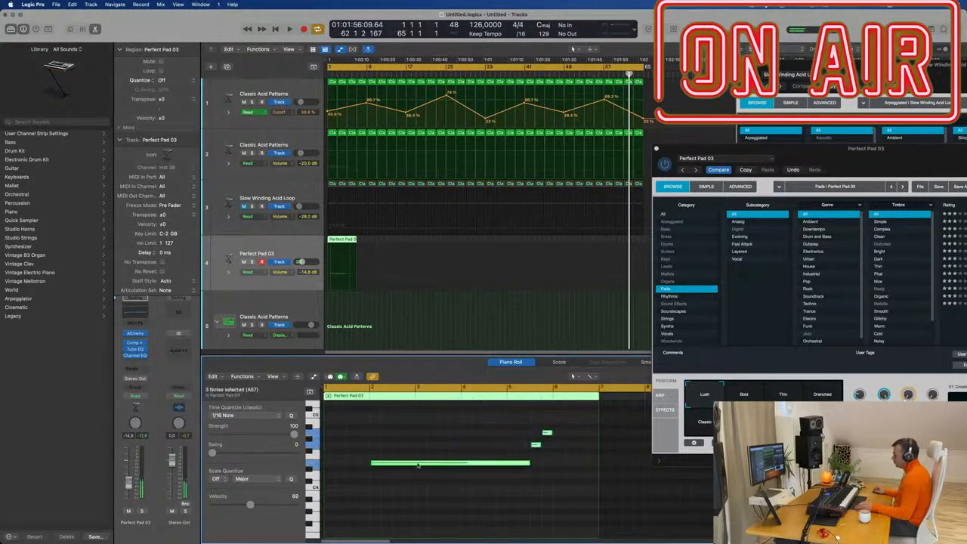
pyautogui.moveTo(408, 466); pyautogui.dragTo(372, 465)
pyautogui.press('space')
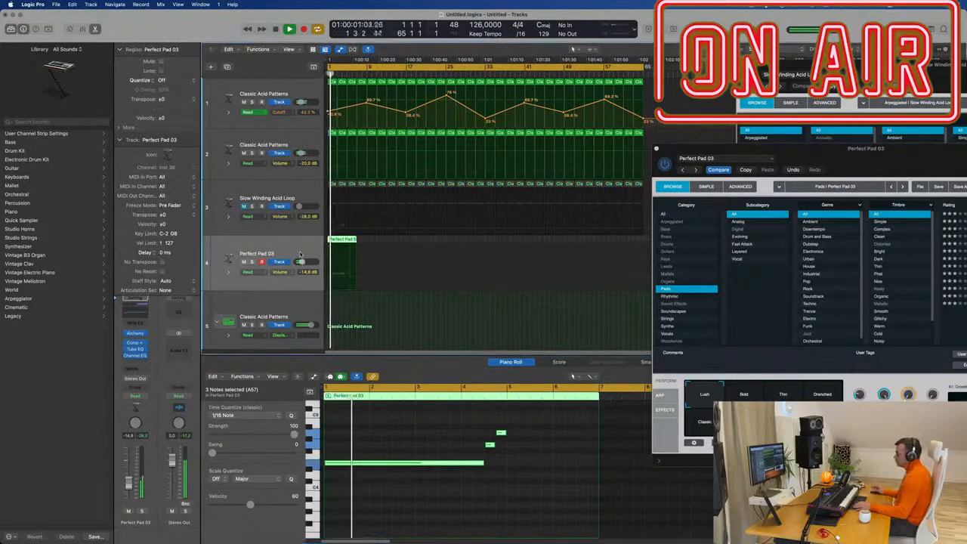
# Audition Perfect Pad 03's variations Drenched, Thin, Bold, Shaken, Classic, Pulsing and Warm during playback, and return to Lush.
pyautogui.moveTo(855, 154); pyautogui.dragTo(739, 113)
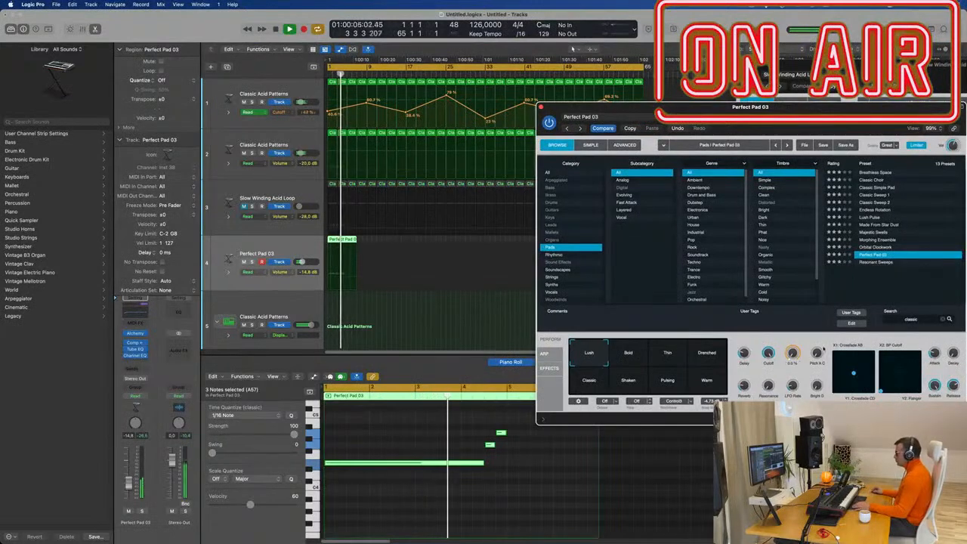
pyautogui.click(705, 360)
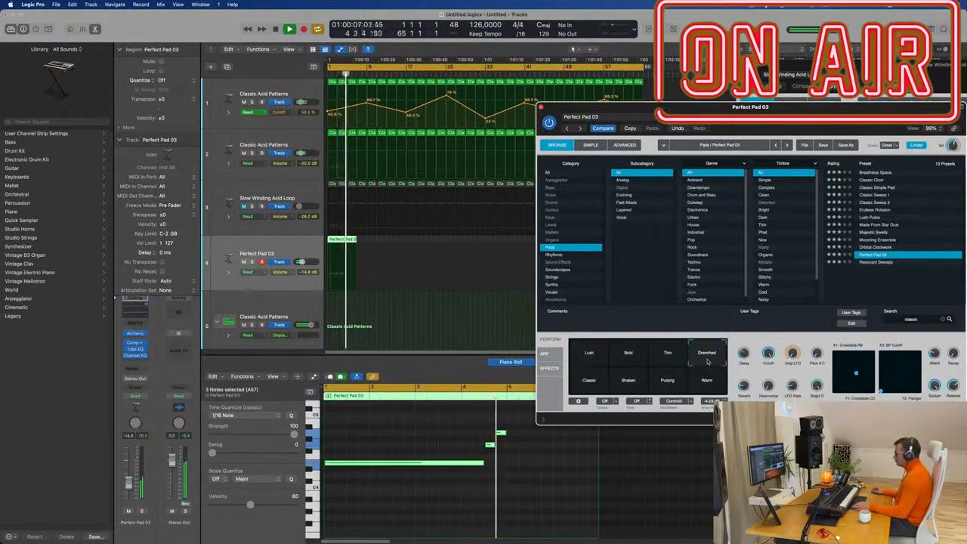
pyautogui.click(672, 359)
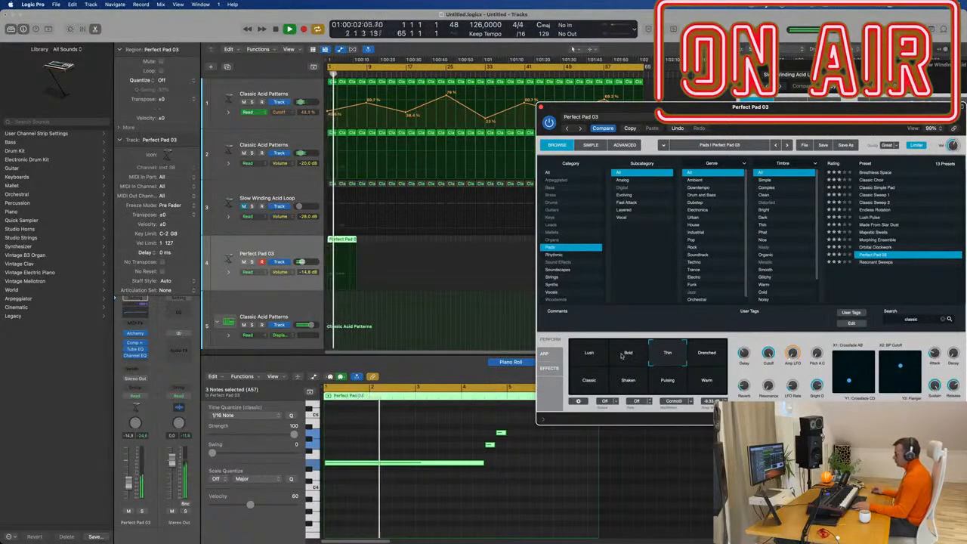
pyautogui.click(596, 354)
pyautogui.click(628, 353)
pyautogui.click(628, 380)
pyautogui.click(581, 385)
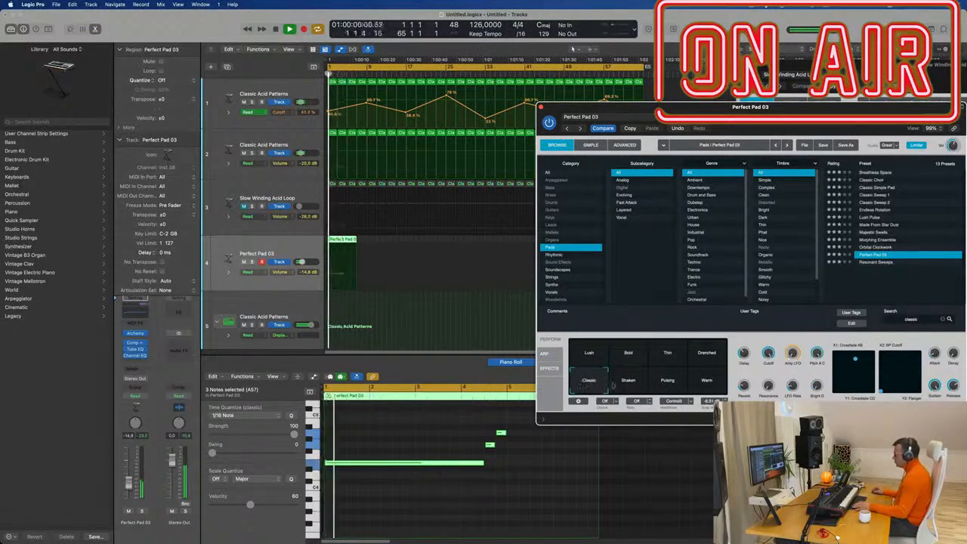
pyautogui.click(665, 384)
pyautogui.click(708, 382)
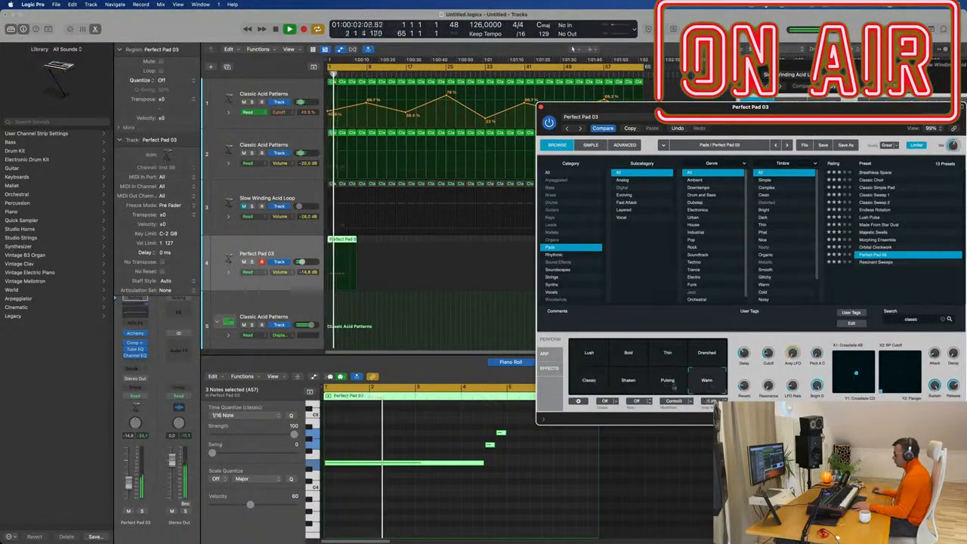
pyautogui.click(591, 384)
pyautogui.click(584, 352)
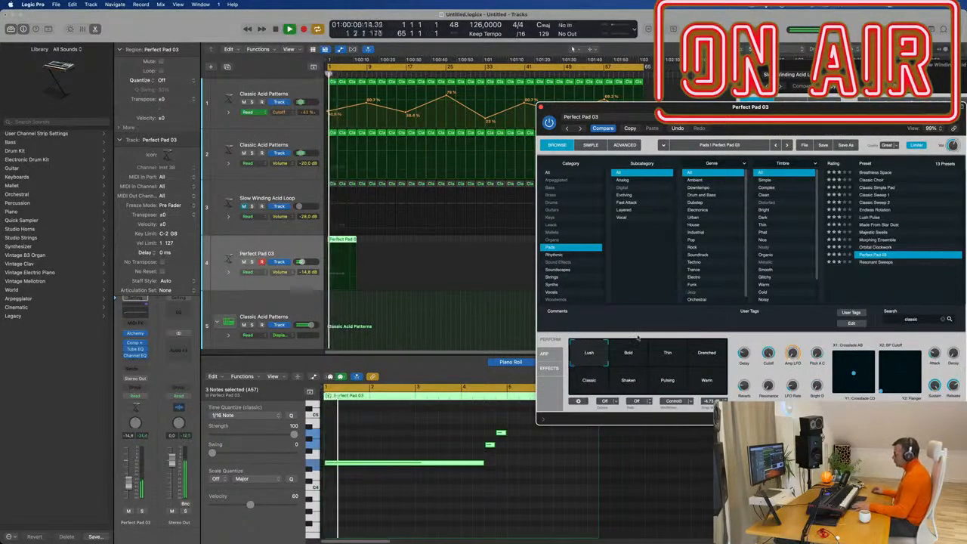
# Select the four-bar pad region on track 4 and repeat it twice.
pyautogui.press('super+Right')
pyautogui.press('super+Right')
pyautogui.press('super+Right')
pyautogui.press('super+Right')
pyautogui.press('super+Right')
pyautogui.press('super+Right')
pyautogui.press('super+Right')
pyautogui.press('r')
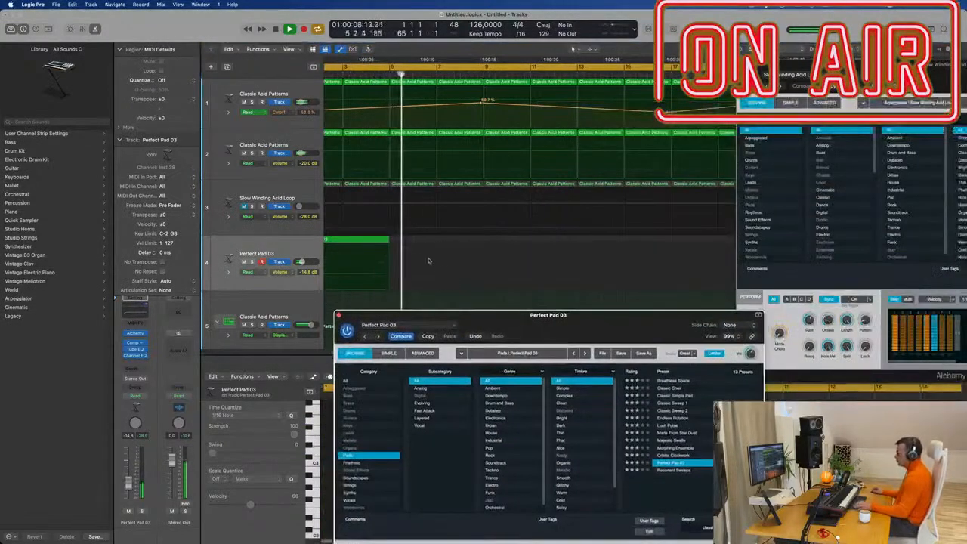
pyautogui.click(365, 240)
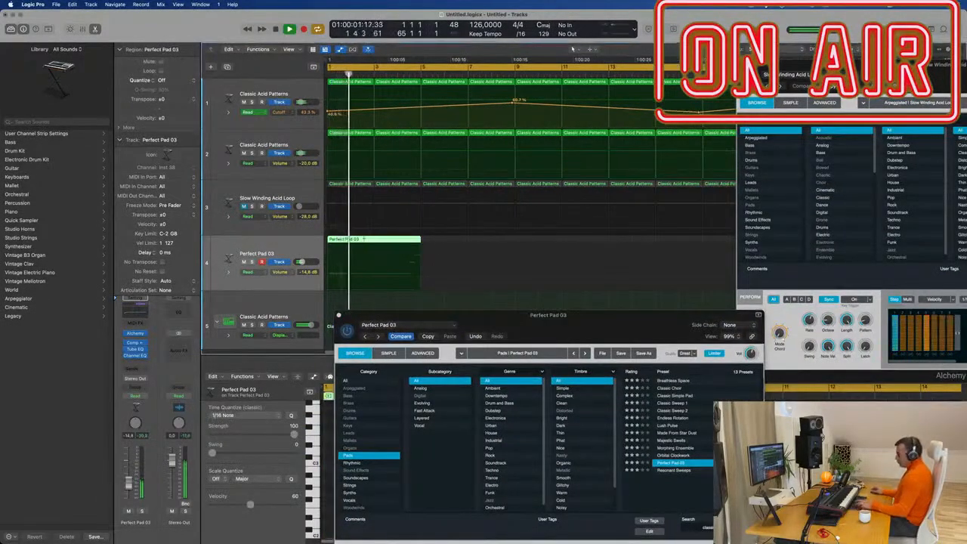
pyautogui.press('super+r')
pyautogui.press('super+r')
# Select the three pad regions and repeat them until track 4 is filled up to bar 65.
pyautogui.press('super+Left')
pyautogui.press('super+Left')
pyautogui.press('super+Left')
pyautogui.press('super+Left')
pyautogui.press('super+Left')
pyautogui.press('super+Left')
pyautogui.press('super+Left')
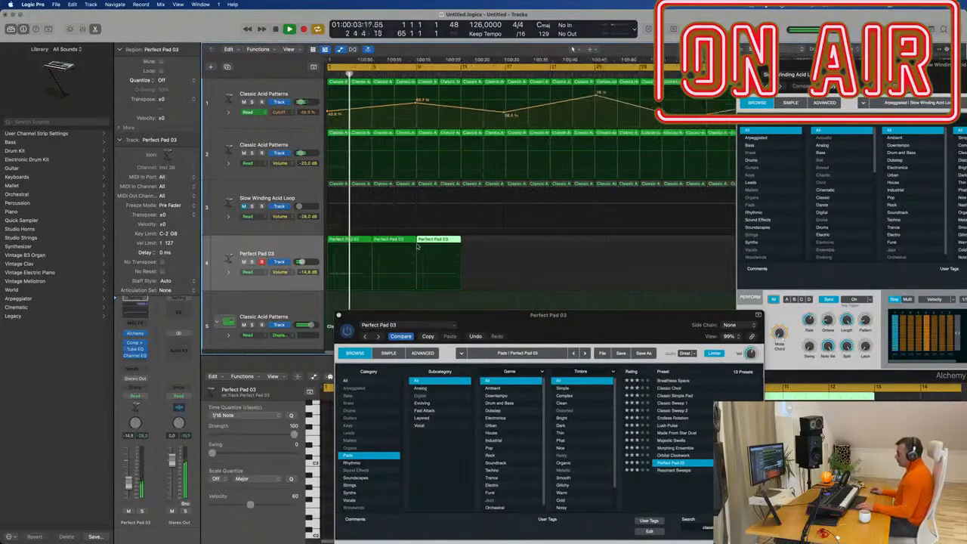
pyautogui.moveTo(428, 241); pyautogui.dragTo(333, 244)
pyautogui.press('super+r')
pyautogui.press('super+r')
pyautogui.press('super+r')
pyautogui.press('super+r')
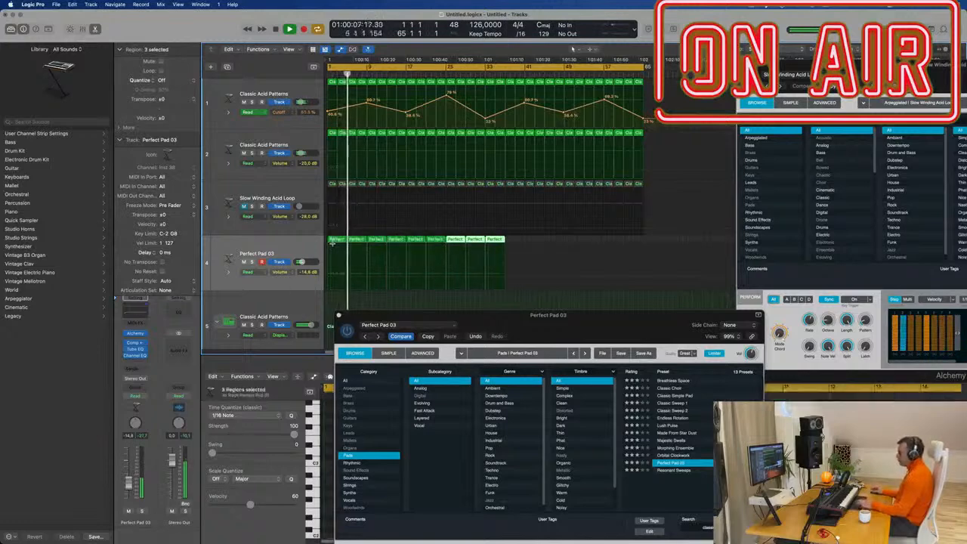
pyautogui.click(619, 244)
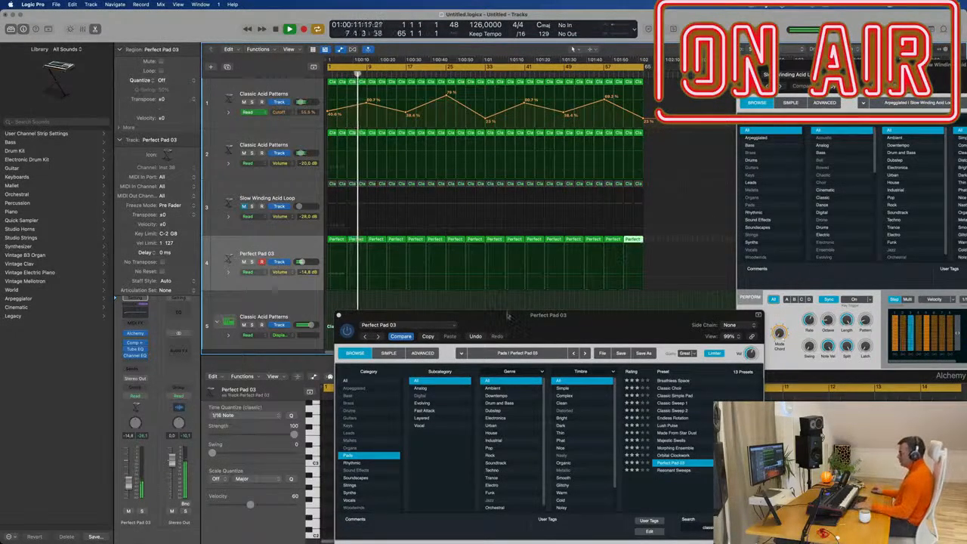
# Close the pad's synth window and select all regions on the Perfect Pad 03 track.
pyautogui.moveTo(507, 316); pyautogui.dragTo(604, 313)
pyautogui.click(436, 313)
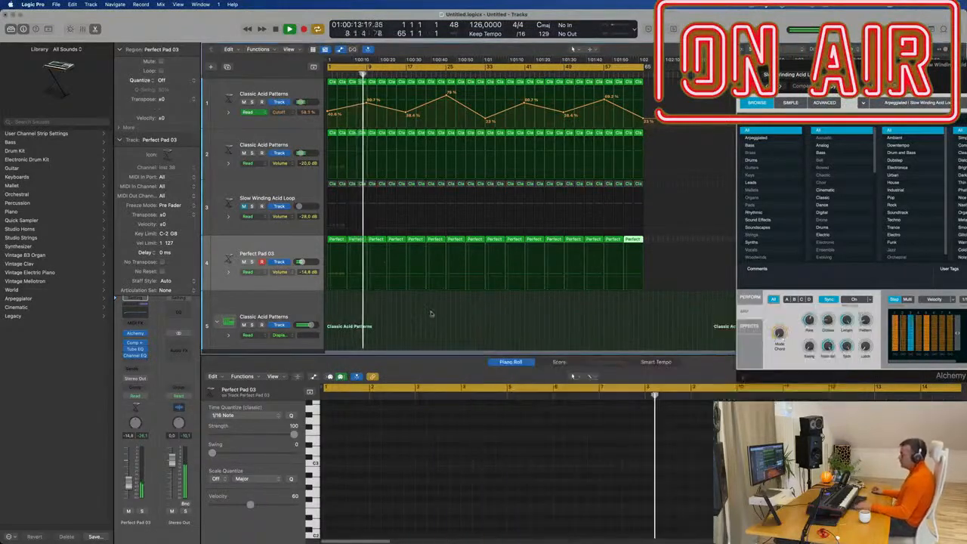
pyautogui.press('super+Right')
pyautogui.click(252, 287)
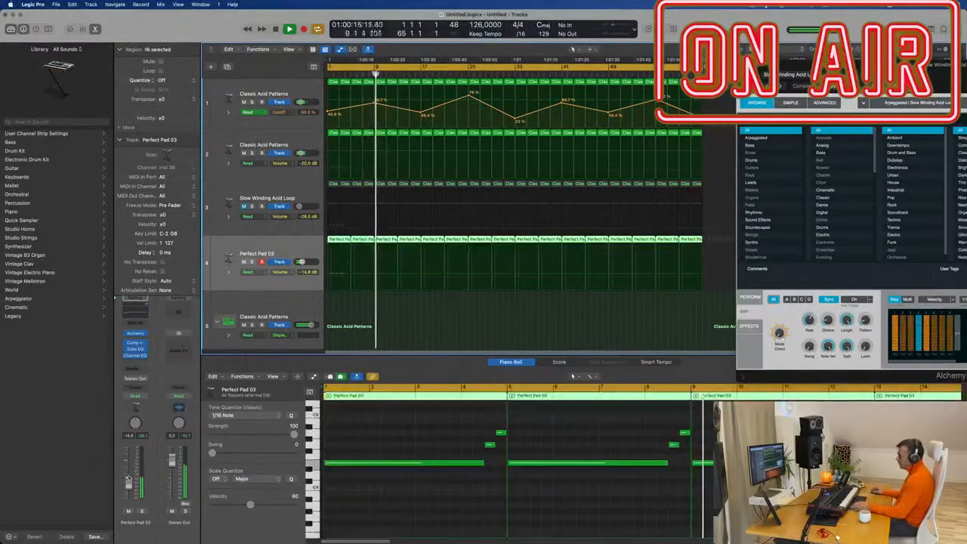
# Enable the low cut in the pad track's Channel EQ and raise it to about 550 Hz.
pyautogui.click(126, 361)
pyautogui.click(126, 351)
pyautogui.click(127, 351)
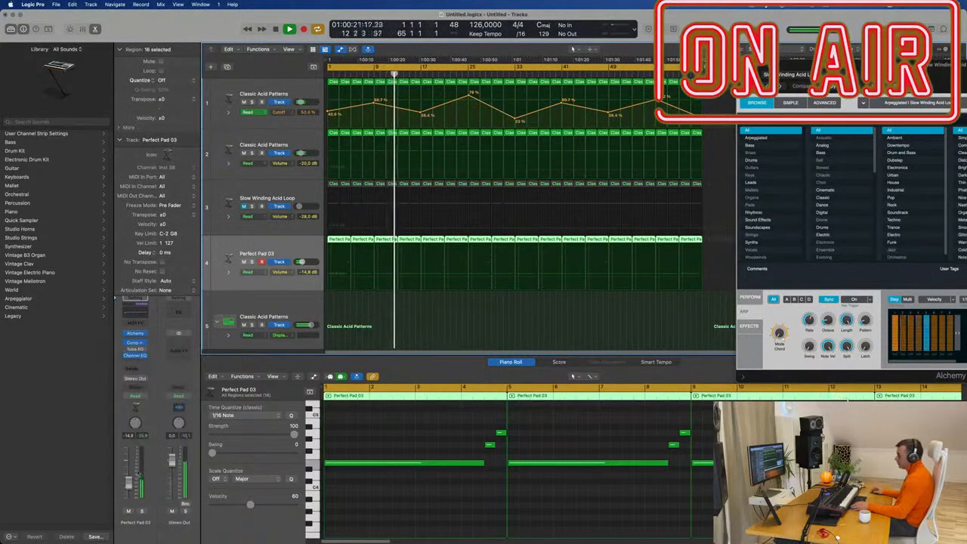
pyautogui.click(132, 317)
pyautogui.click(344, 150)
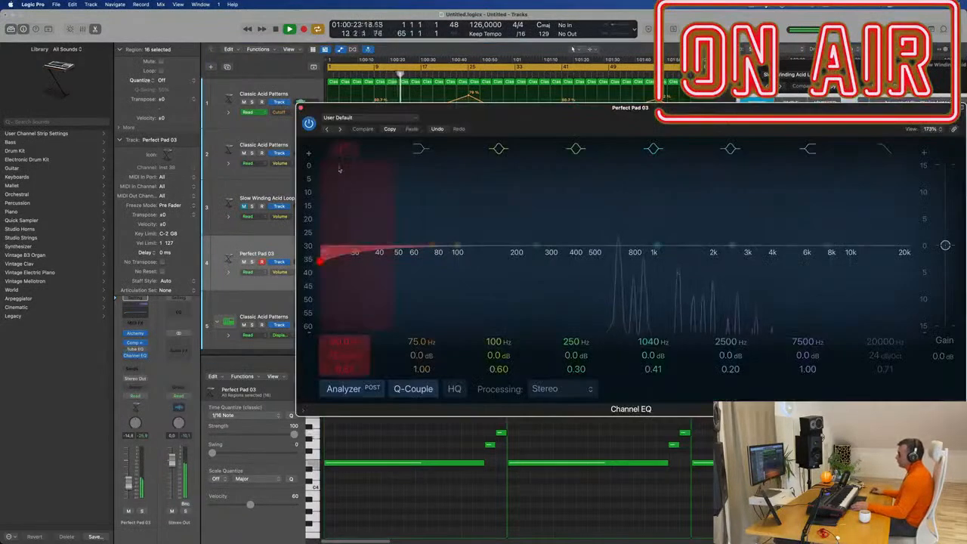
pyautogui.moveTo(339, 238); pyautogui.dragTo(615, 248)
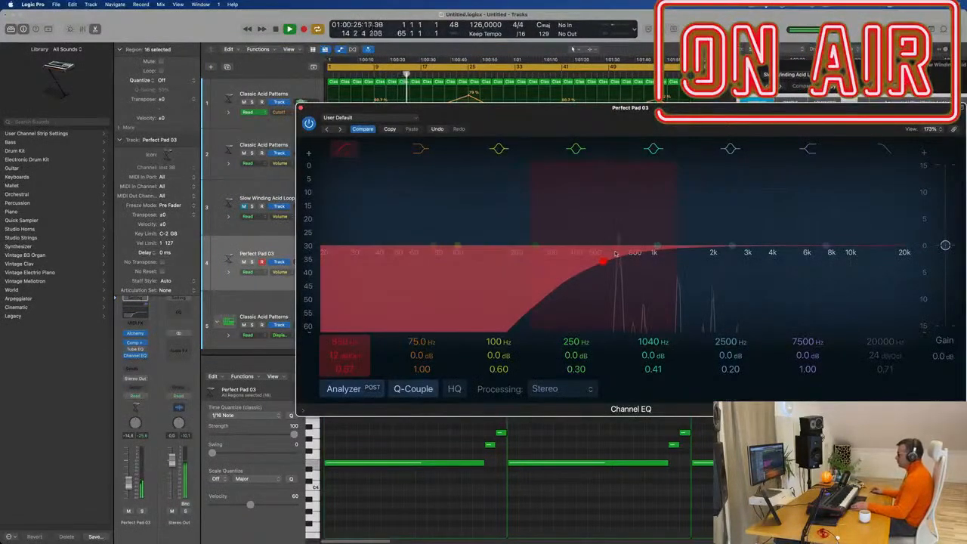
pyautogui.press('super+w')
# Try all pad notes an octave higher from the beginning of the song, and transpose them back down.
pyautogui.click(401, 484)
pyautogui.press('super+a')
pyautogui.hotkey('alt', 'shift', 'Up')
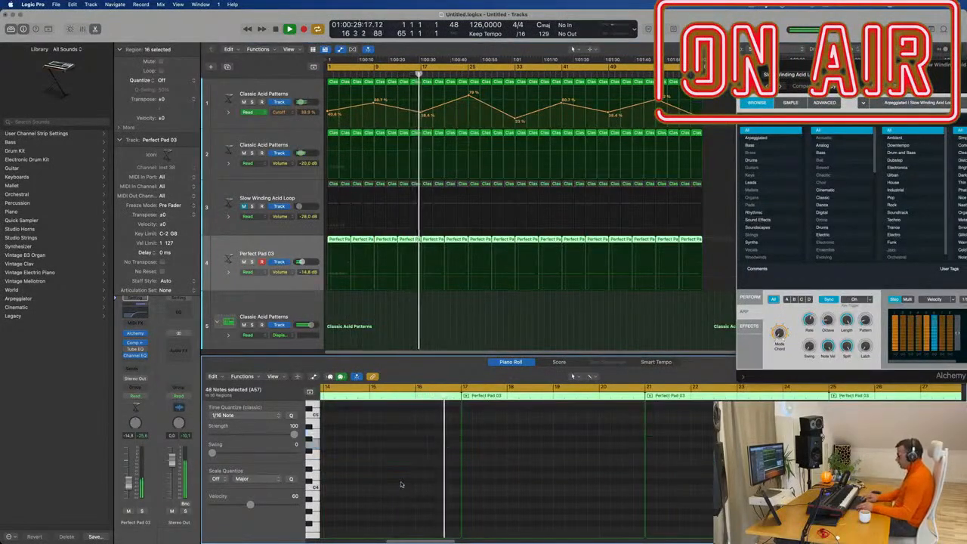
pyautogui.press('Return')
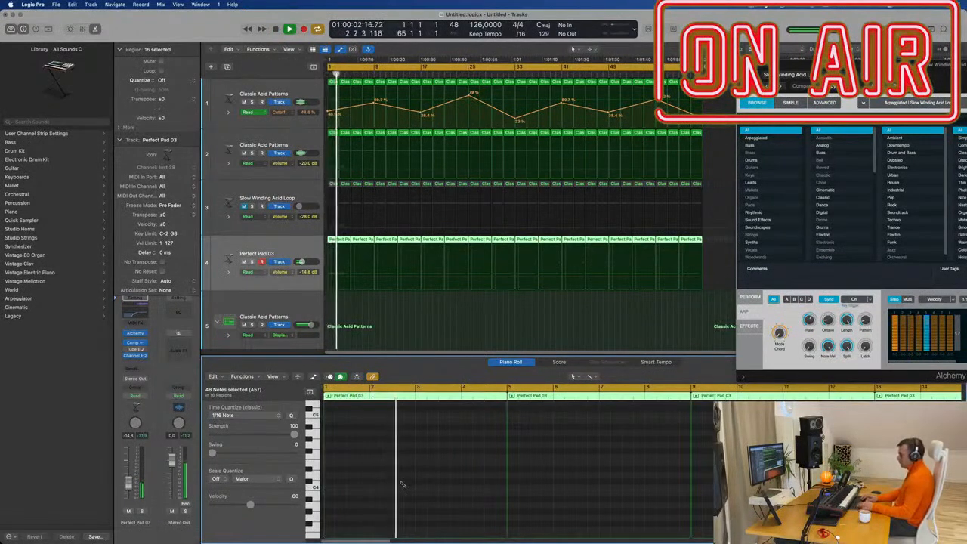
pyautogui.hotkey('alt', 'shift', 'Down')
pyautogui.press('Return')
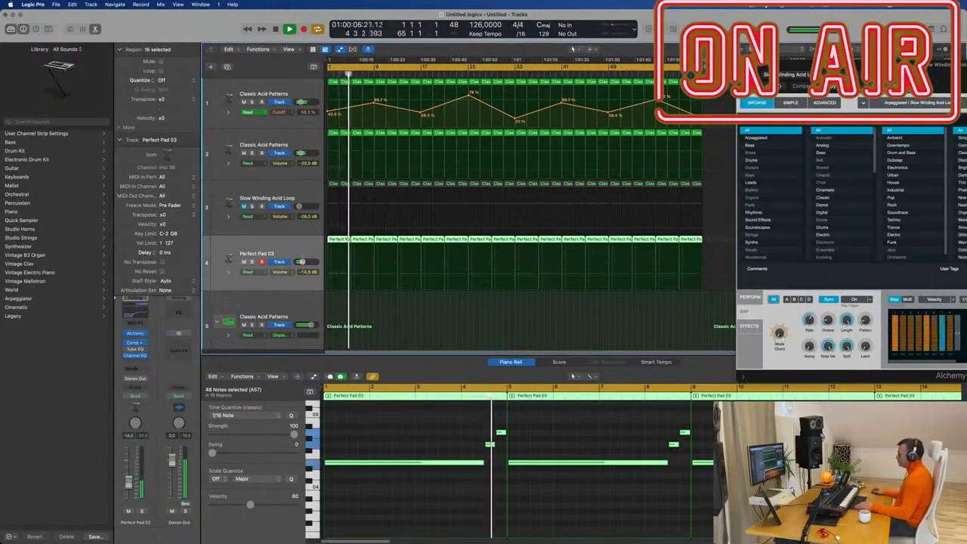
# Close the remaining synth window and review the synth and drum tracks across the arrangement during playback.
pyautogui.click(744, 65)
pyautogui.scroll(-3, 646, 255)
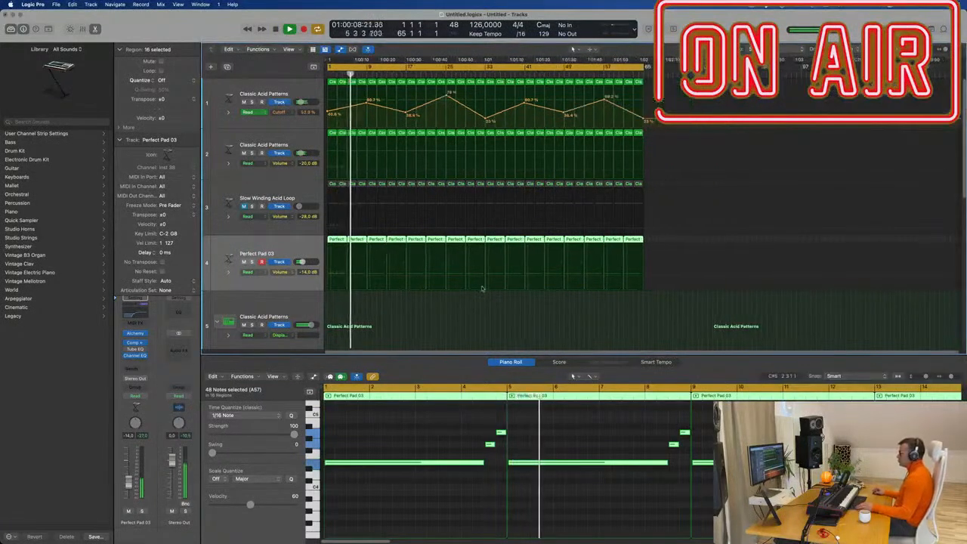
pyautogui.scroll(2, 473, 306)
pyautogui.scroll(2, 535, 129)
pyautogui.scroll(-1, 536, 129)
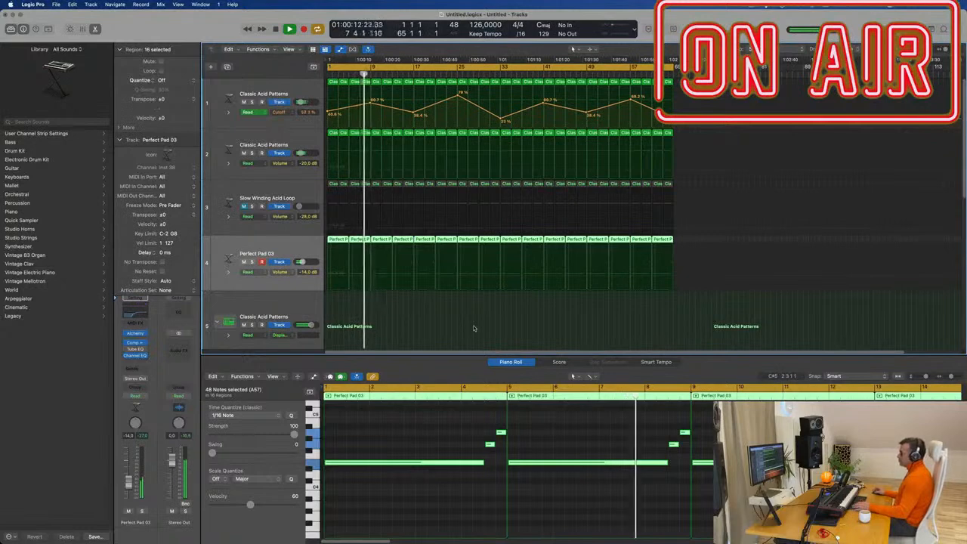
pyautogui.scroll(-5, 473, 326)
pyautogui.click(471, 218)
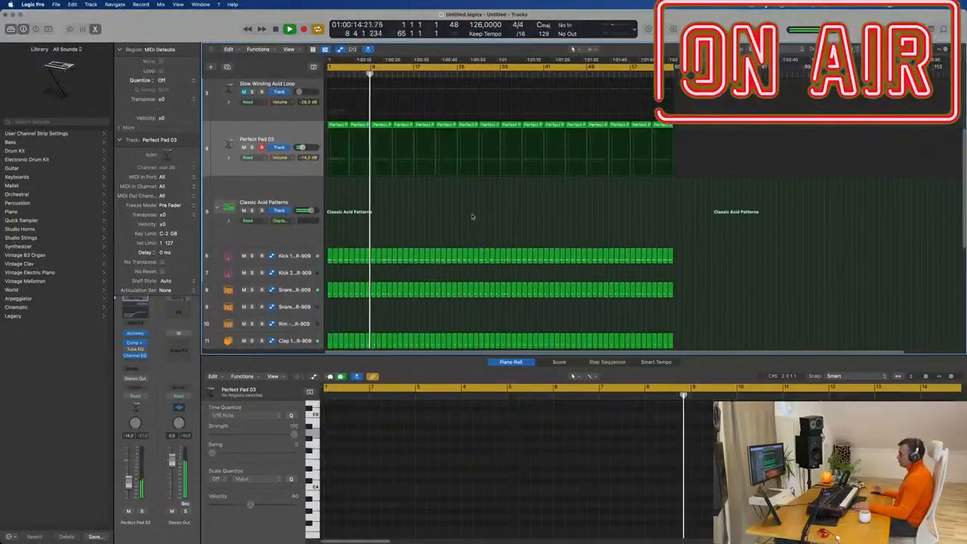
pyautogui.scroll(-1, 471, 215)
pyautogui.scroll(4, 470, 215)
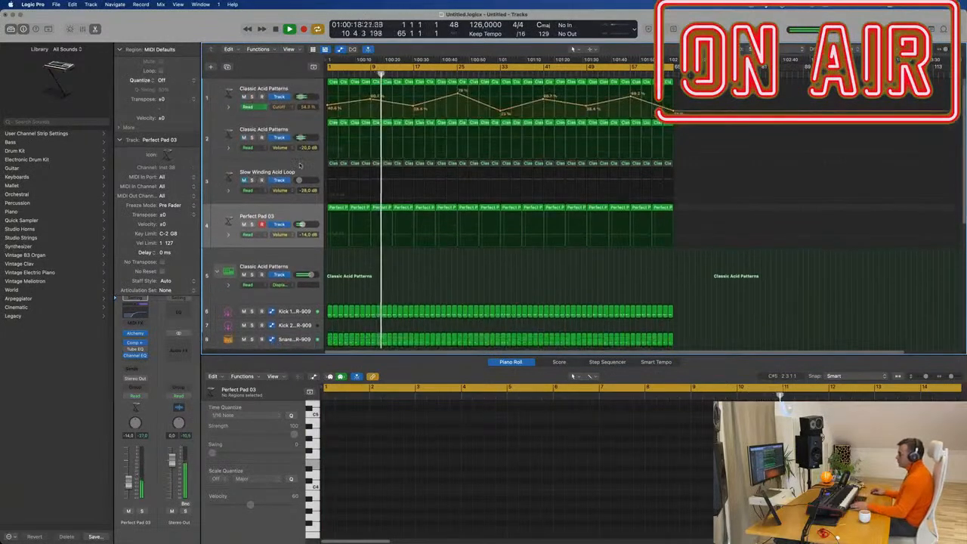
# Unmute the Slow Winding Acid Loop track and open its Alchemy synth.
pyautogui.click(244, 180)
pyautogui.click(243, 181)
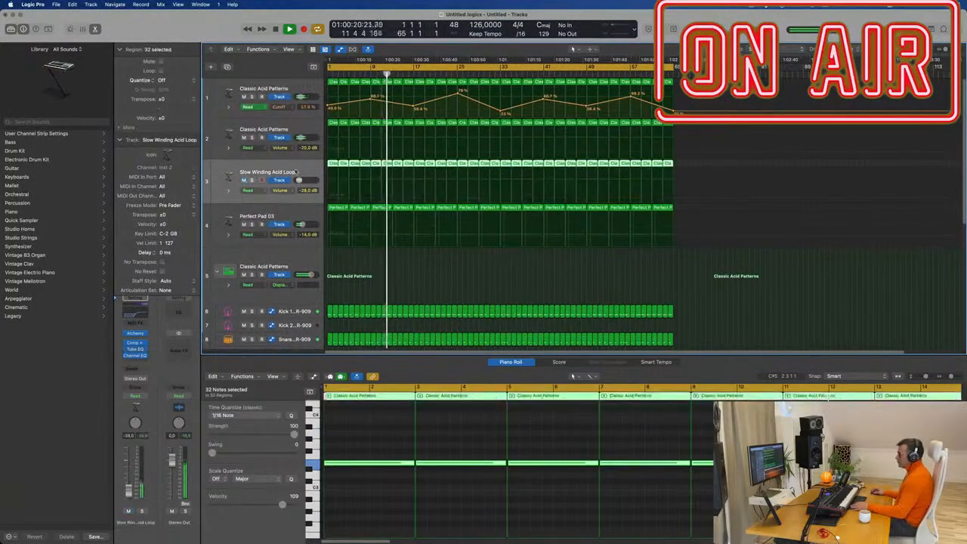
pyautogui.click(134, 334)
pyautogui.moveTo(937, 74); pyautogui.dragTo(464, 96)
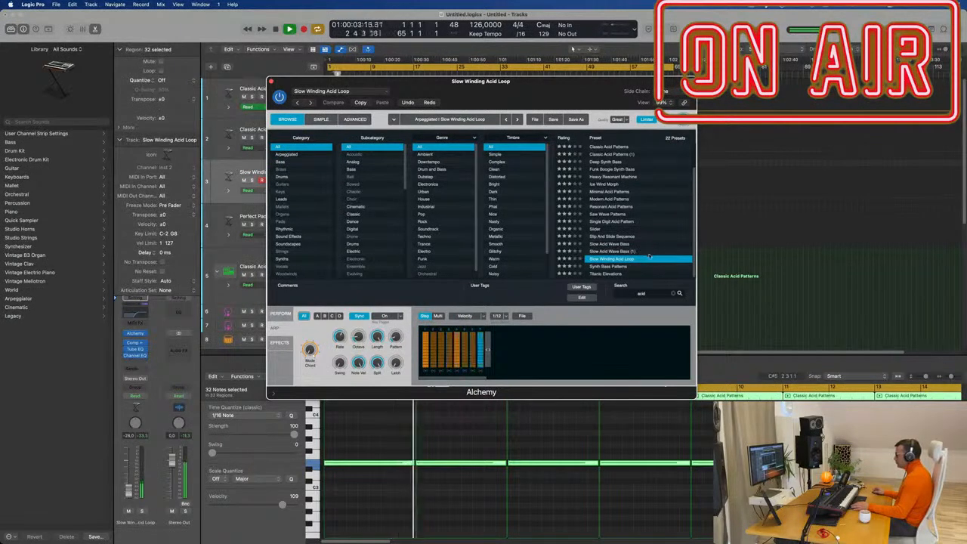
# Audition the Synth Bass Patterns, Titanic Elevations and Slow Acid Wave Bass presets on track 3.
pyautogui.click(621, 267)
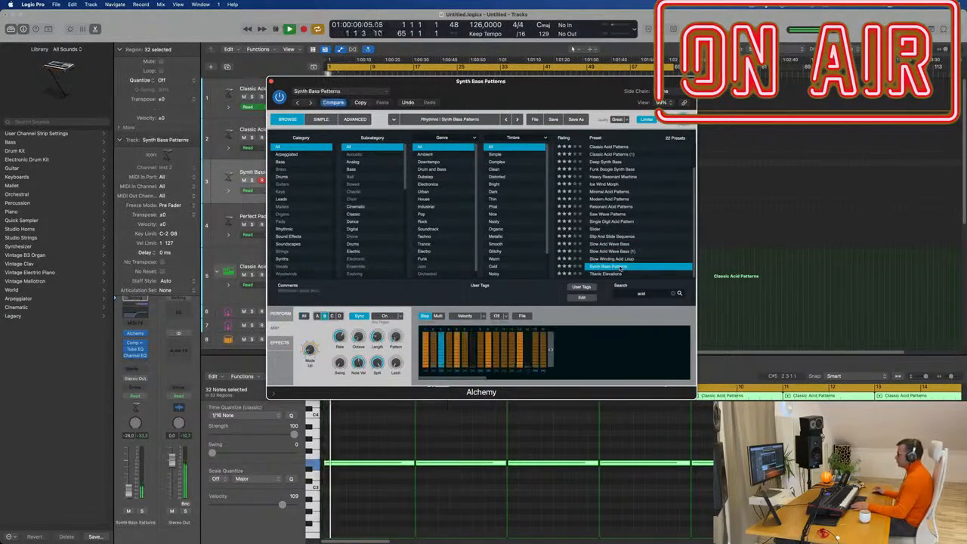
pyautogui.click(611, 274)
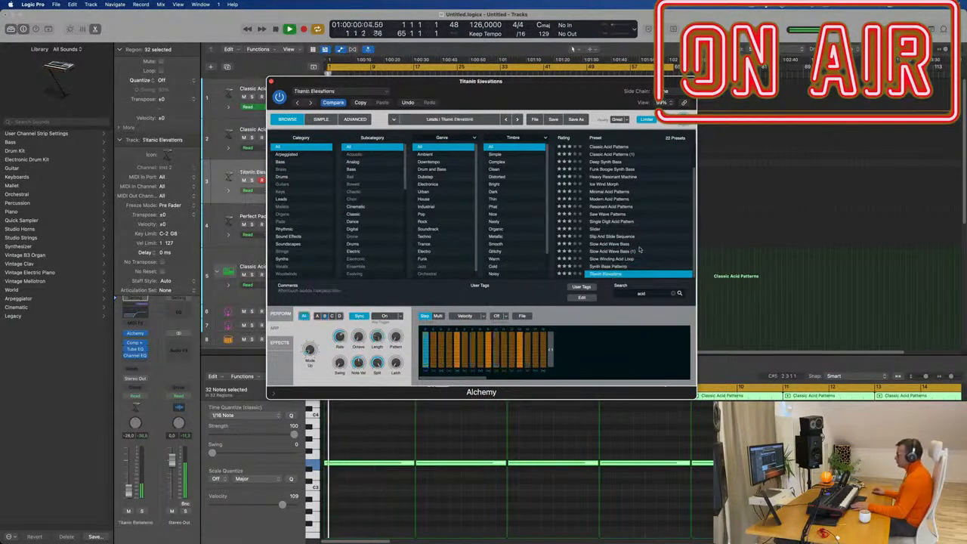
pyautogui.click(618, 244)
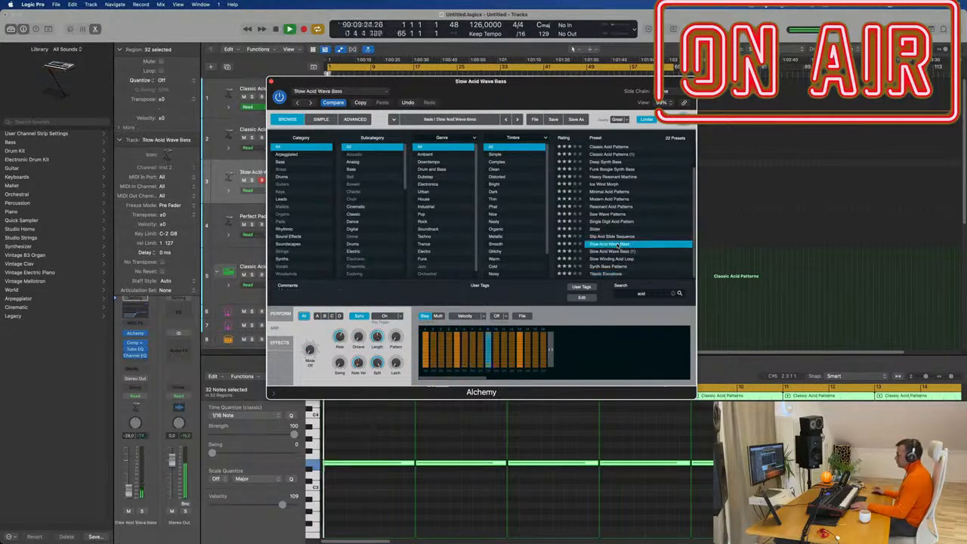
# Audition the acid presets from Acid Etched Bass down to Funk Boogie Synth Bass, skipping the Classic Acid Patterns entries.
pyautogui.moveTo(594, 81); pyautogui.dragTo(724, 103)
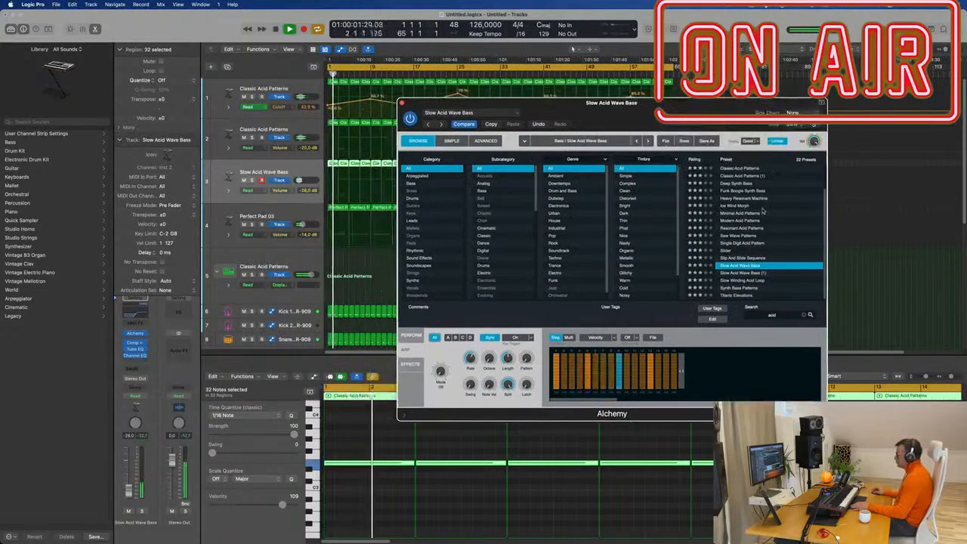
pyautogui.scroll(2, 761, 212)
pyautogui.click(746, 168)
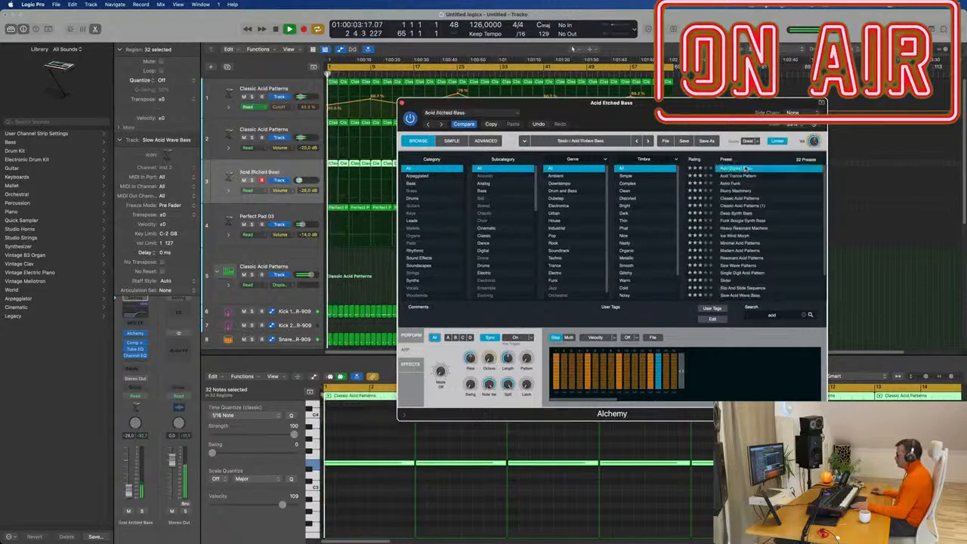
pyautogui.click(748, 176)
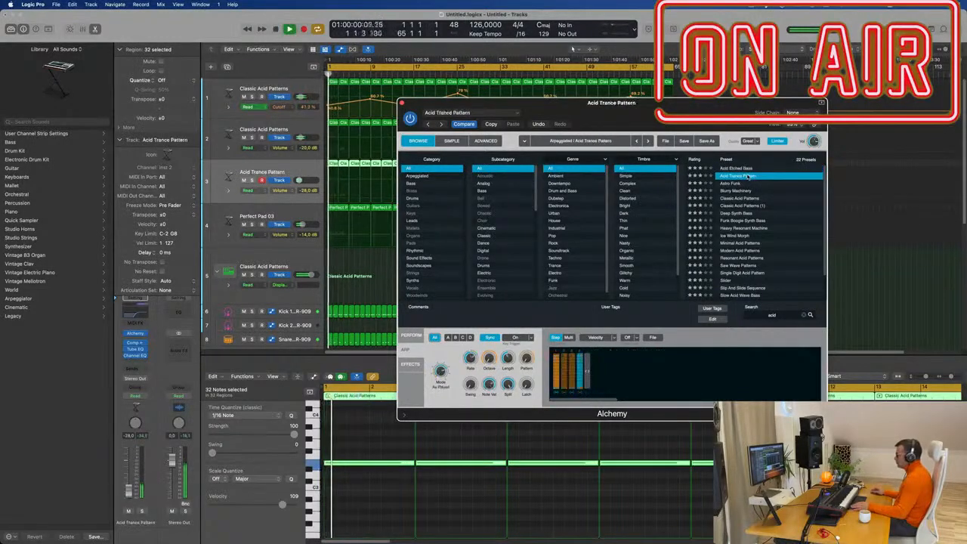
pyautogui.click(760, 181)
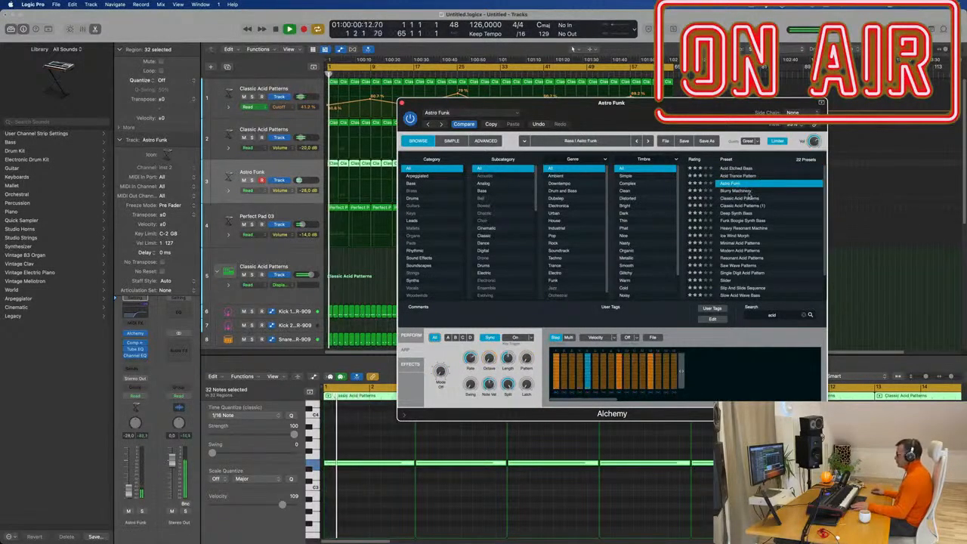
pyautogui.click(743, 192)
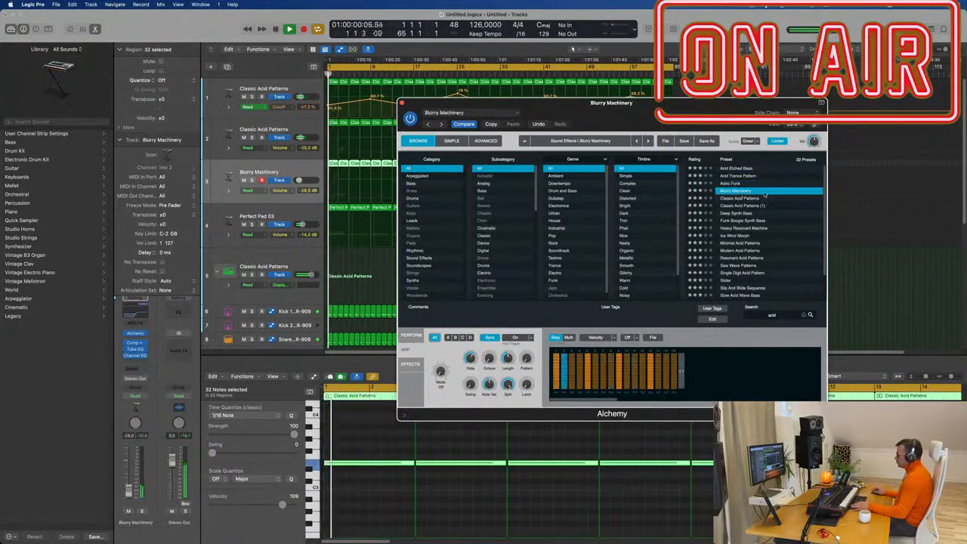
pyautogui.click(741, 214)
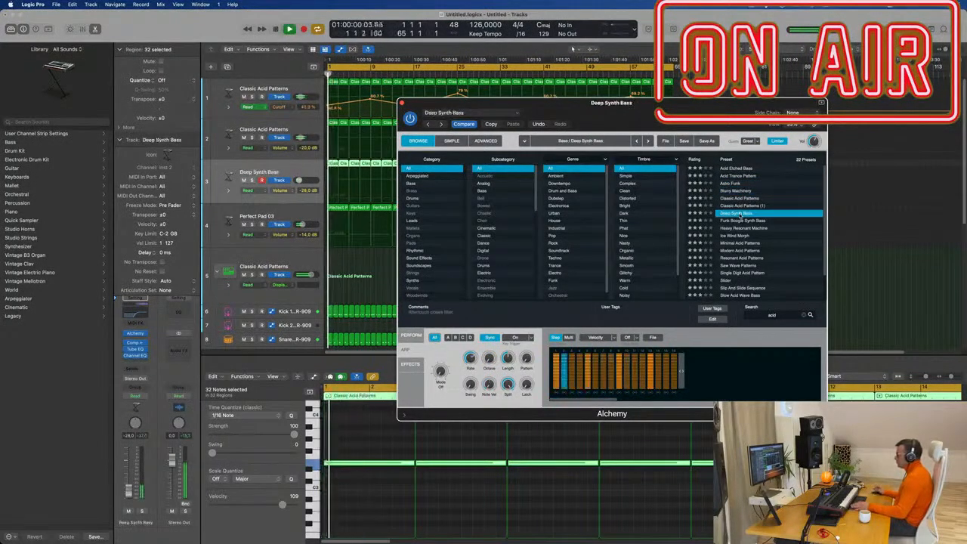
pyautogui.click(740, 220)
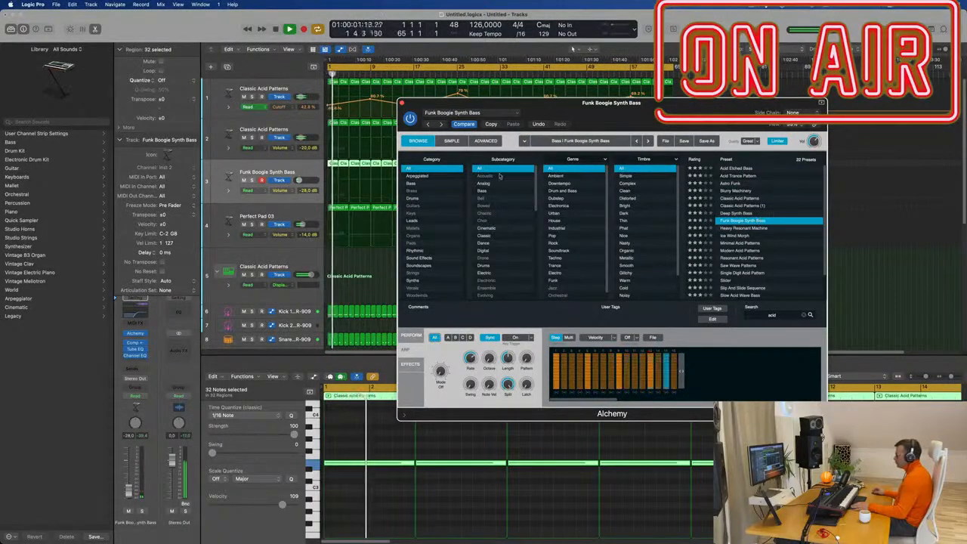
# Load the Saw Wave Patterns preset from the Arpeggiated category and raise the track's volume to -24.5 dB.
pyautogui.scroll(-2, 755, 219)
pyautogui.click(417, 176)
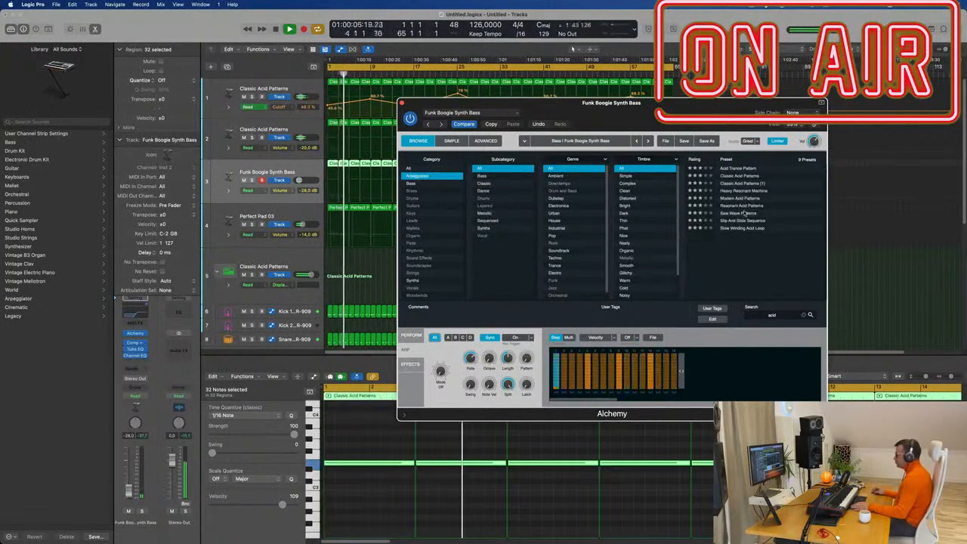
pyautogui.click(745, 213)
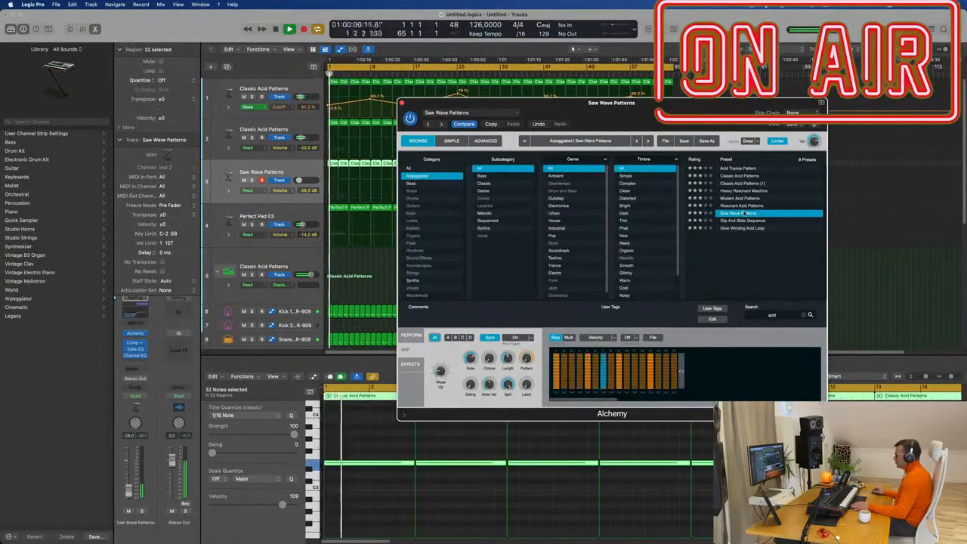
pyautogui.moveTo(667, 106); pyautogui.dragTo(722, 106)
pyautogui.press('Return')
pyautogui.moveTo(128, 491); pyautogui.dragTo(129, 489)
# Compare the preset's performance snapshots, including Saw Pulse, Resonant Pulse and Thin Pulse, and choose Acid Pulse.
pyautogui.click(474, 339)
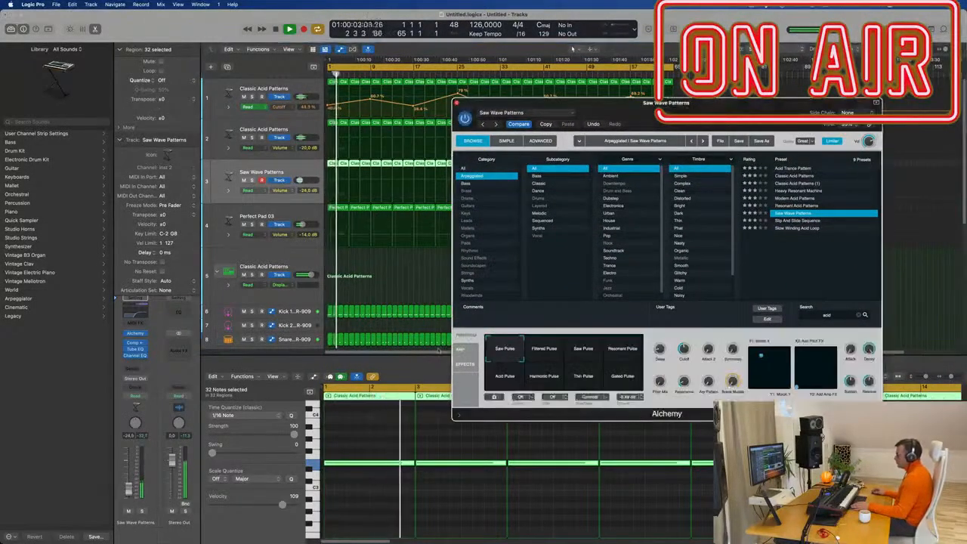
pyautogui.click(550, 352)
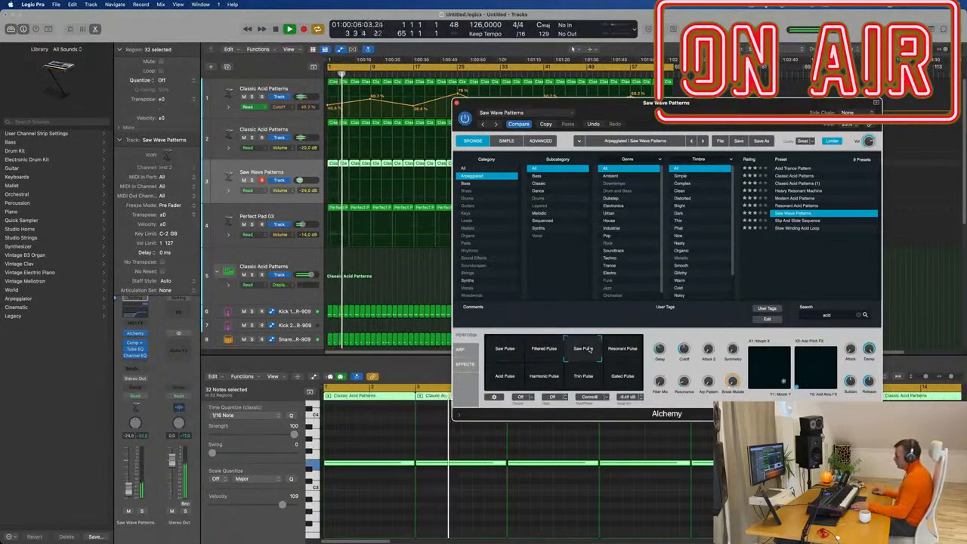
pyautogui.click(627, 349)
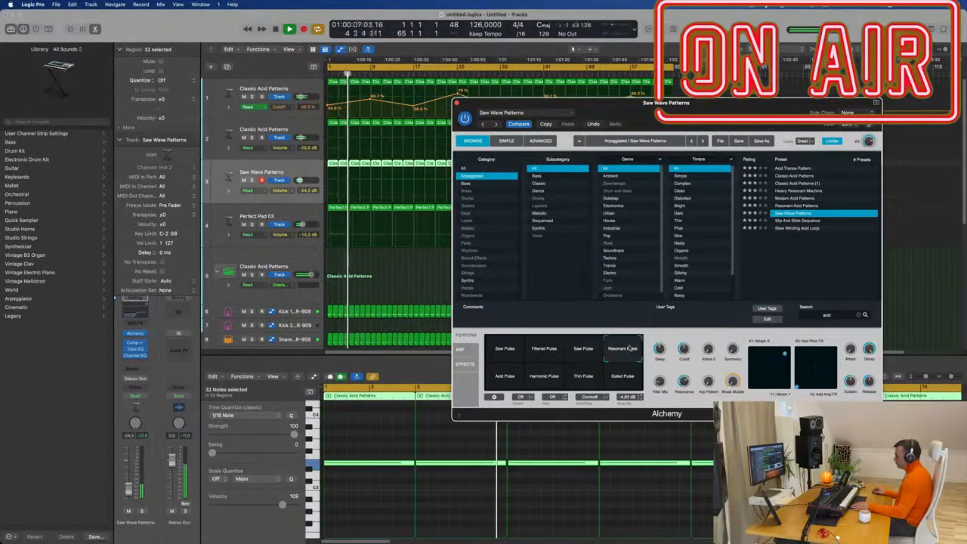
pyautogui.click(580, 377)
pyautogui.click(505, 375)
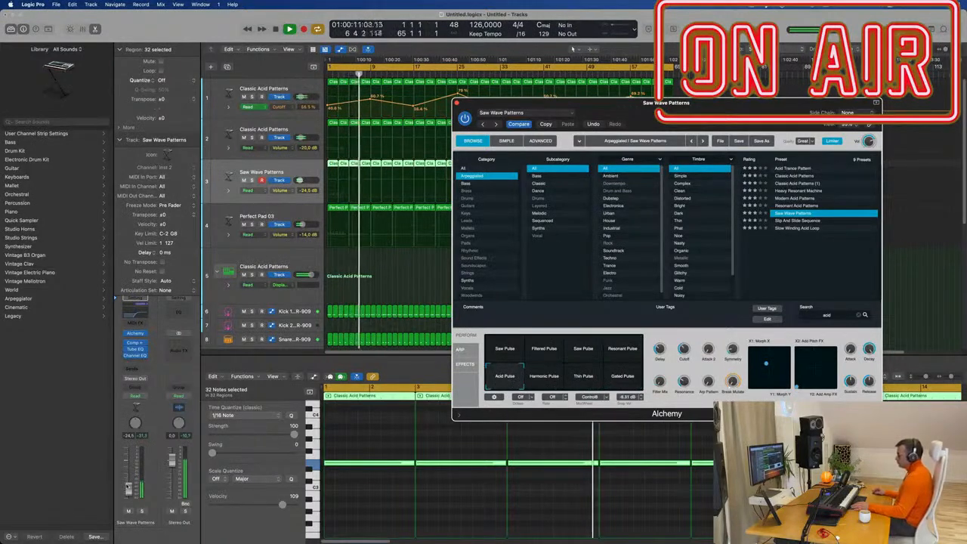
# Lower the synth's Cutoff, raise the Saw Wave Patterns track's volume to -18.5 dB and close the synth window.
pyautogui.moveTo(129, 492); pyautogui.dragTo(129, 491)
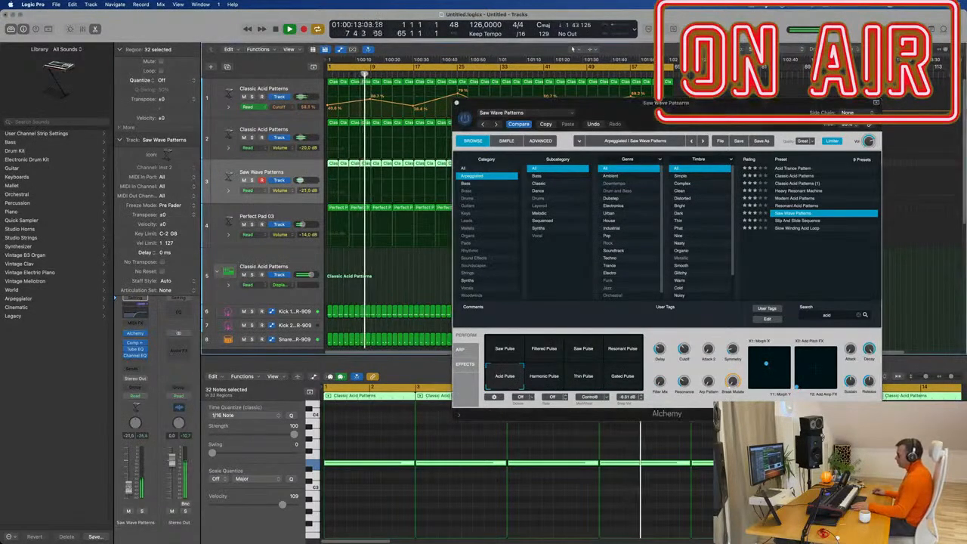
pyautogui.moveTo(681, 347); pyautogui.dragTo(681, 366)
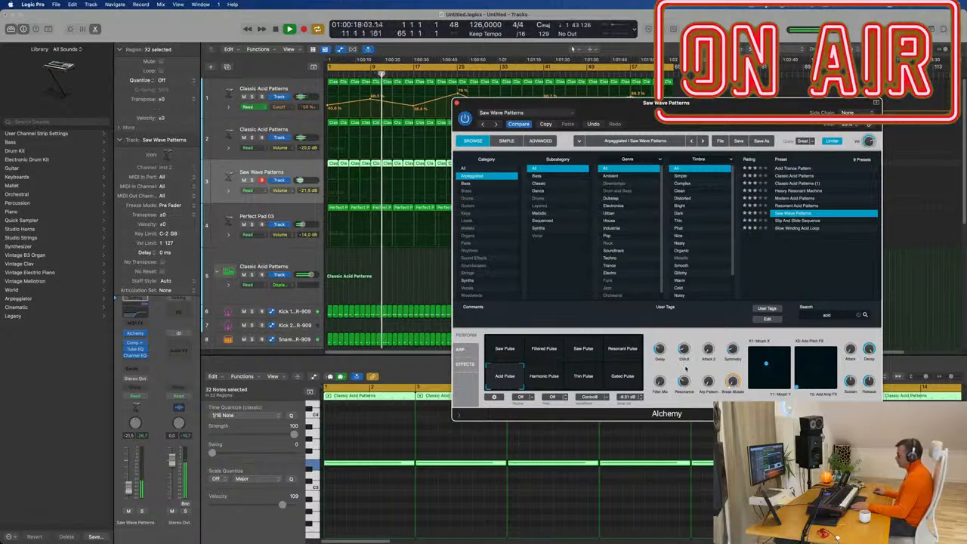
pyautogui.moveTo(129, 491); pyautogui.dragTo(129, 487)
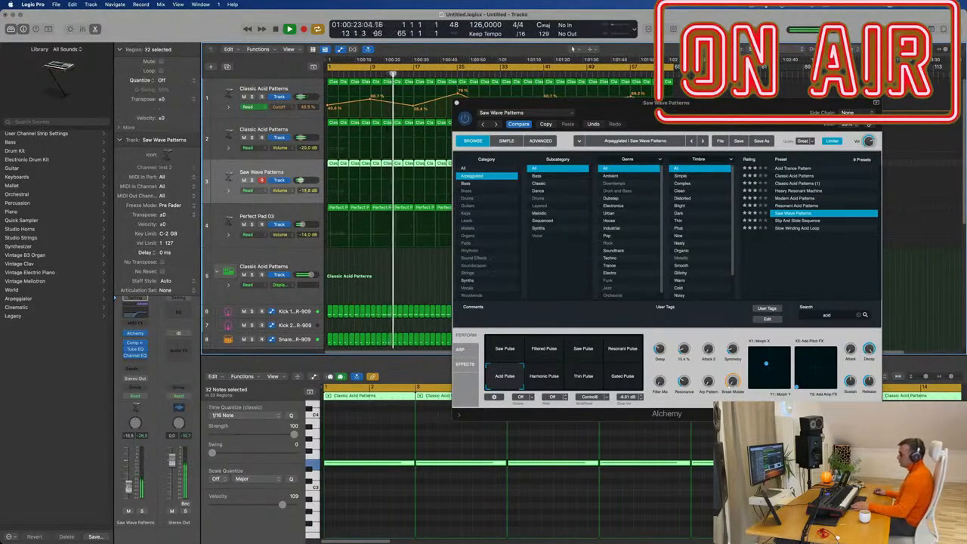
pyautogui.click(457, 104)
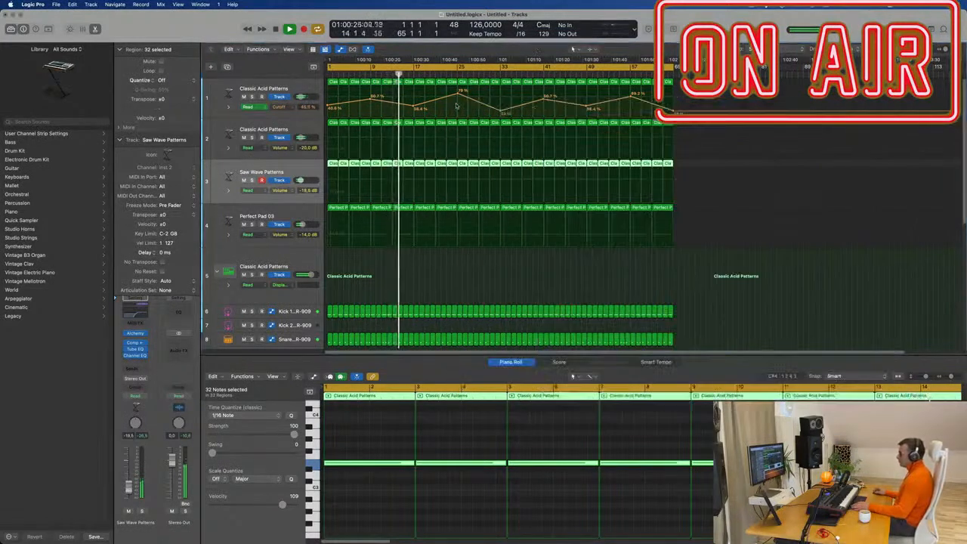
pyautogui.press('super+Left')
pyautogui.click(443, 291)
pyautogui.scroll(5, 462, 283)
pyautogui.scroll(-2, 525, 276)
pyautogui.scroll(-2, 525, 275)
pyautogui.scroll(2, 363, 260)
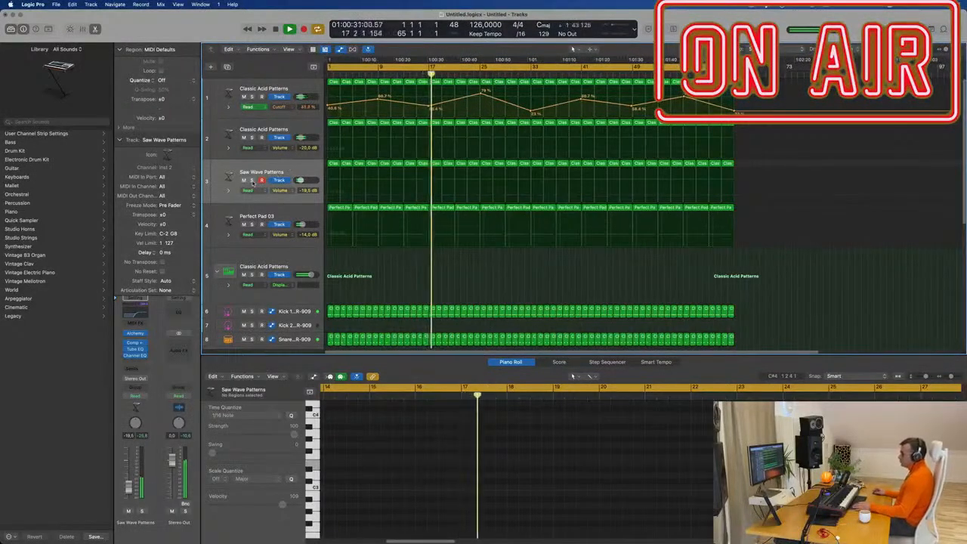
# Set a low cut at 105 Hz in the Saw Wave Patterns track's Channel EQ and close the EQ.
pyautogui.click(306, 174)
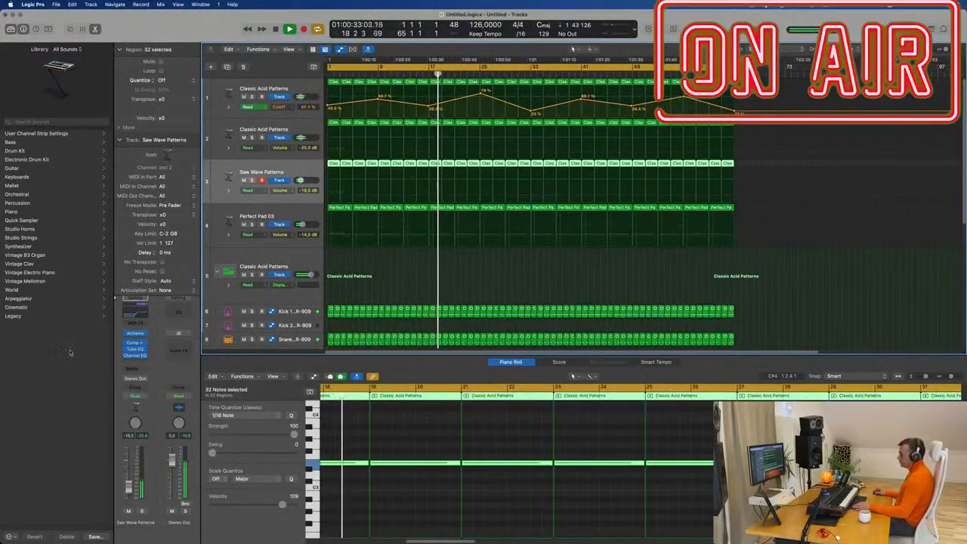
pyautogui.click(135, 355)
pyautogui.moveTo(563, 294); pyautogui.dragTo(574, 265)
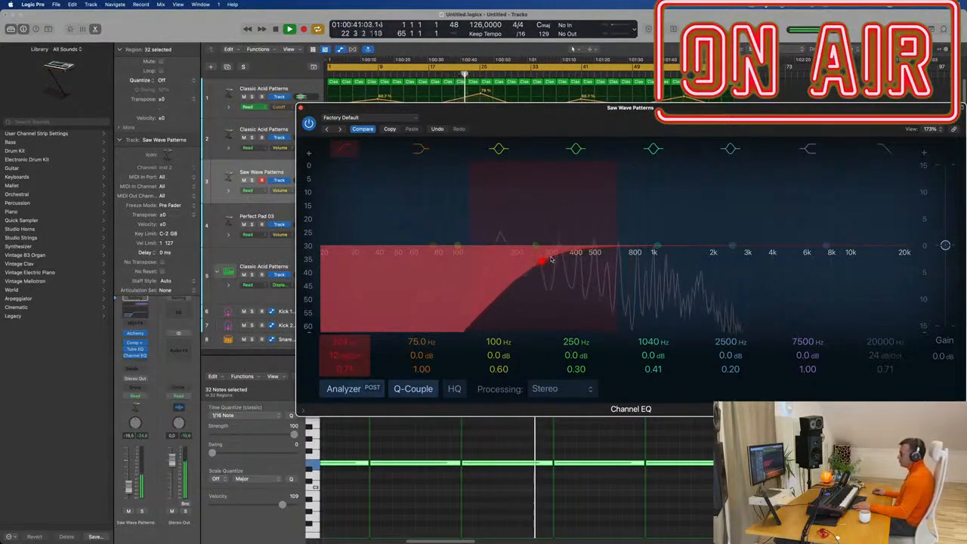
pyautogui.moveTo(554, 259); pyautogui.dragTo(477, 259)
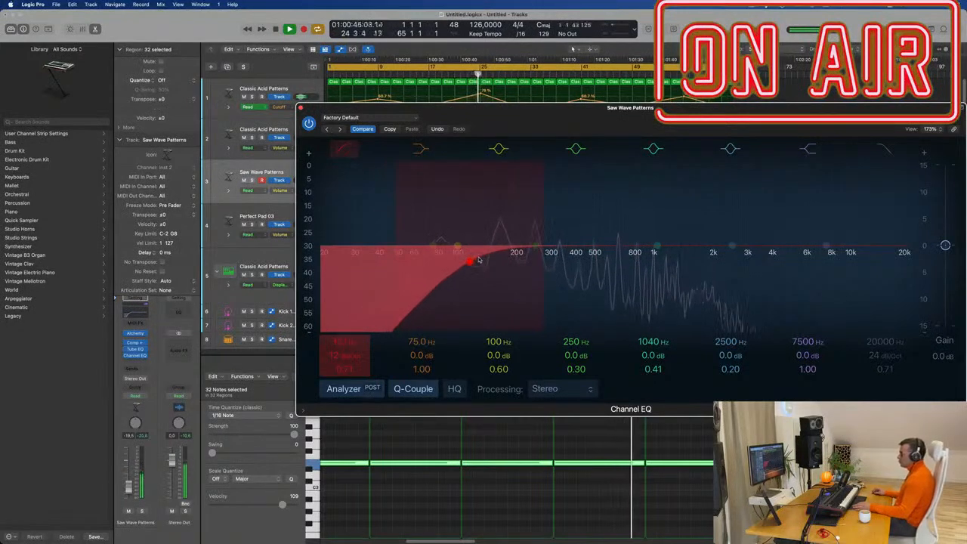
pyautogui.moveTo(478, 259); pyautogui.dragTo(466, 259)
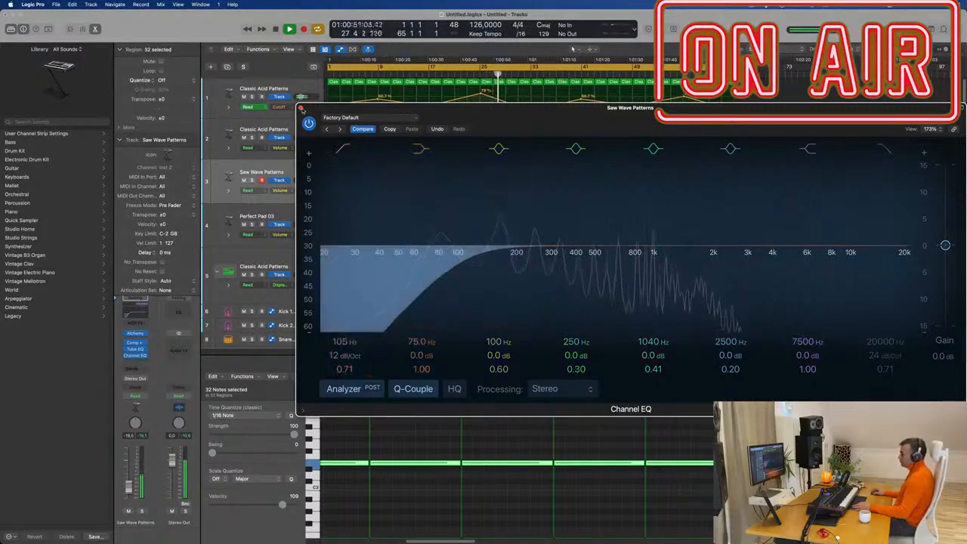
pyautogui.click(300, 108)
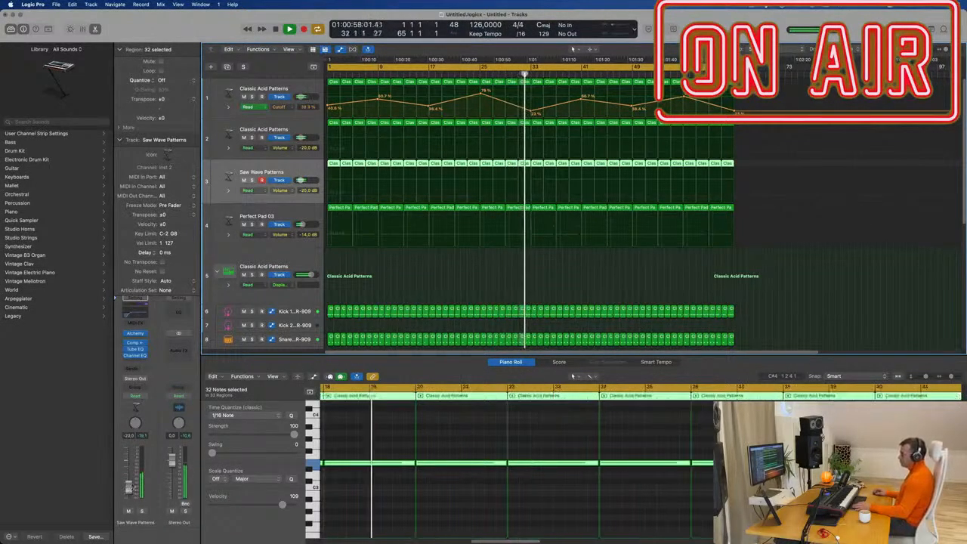
# Add a Channel EQ to track 2 and boost its 75 Hz low shelf by 3.3 dB.
pyautogui.press('Up')
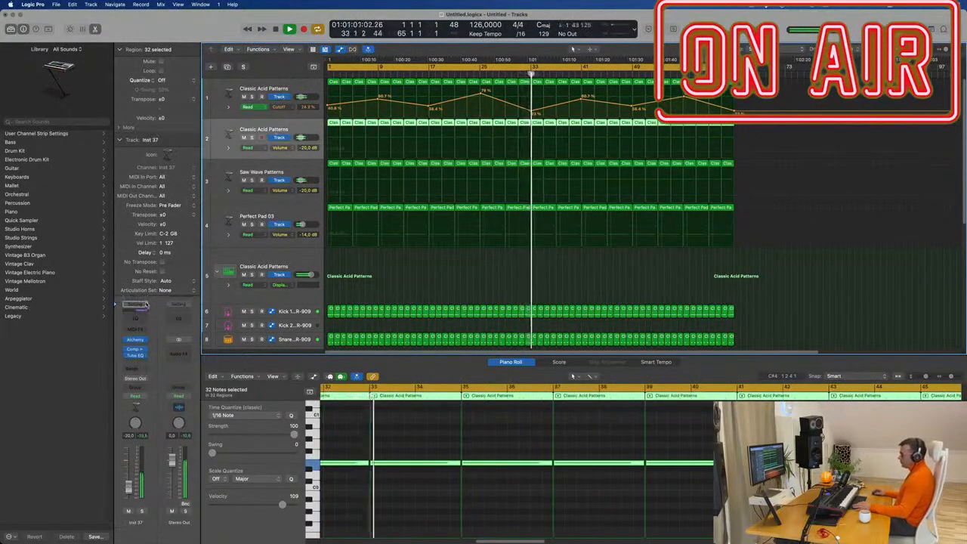
pyautogui.click(135, 355)
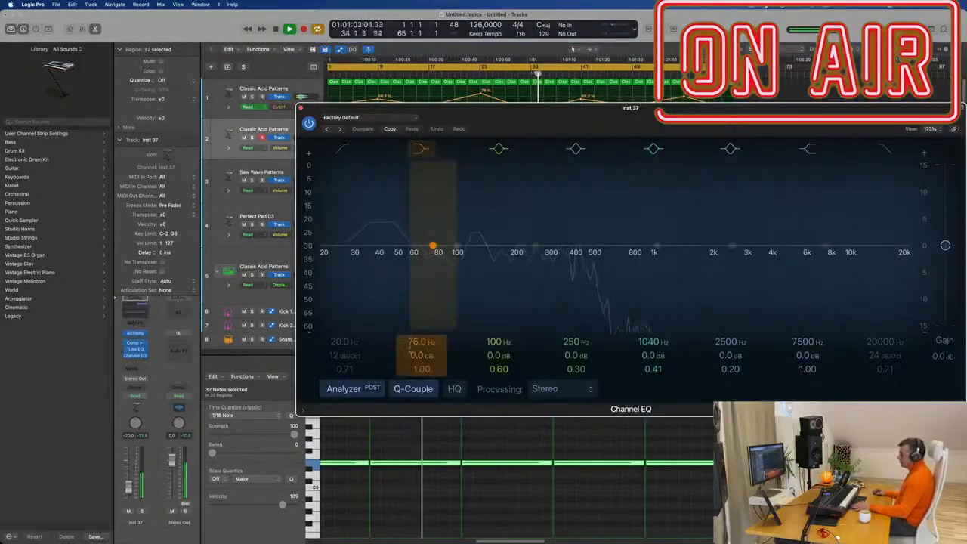
pyautogui.moveTo(433, 246); pyautogui.dragTo(433, 237)
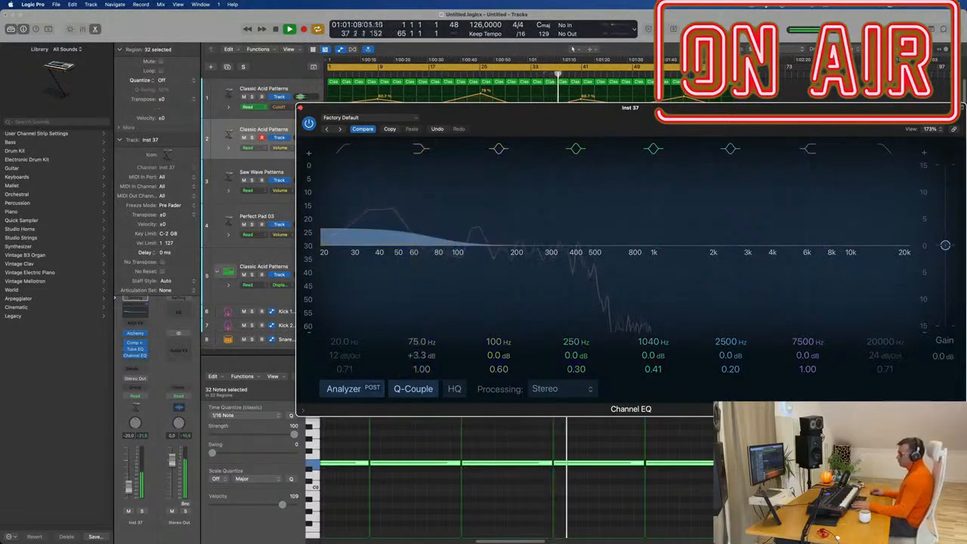
pyautogui.click(301, 108)
# Listen to track 3 soloed and together with track 2, and turn both solos off again.
pyautogui.click(297, 164)
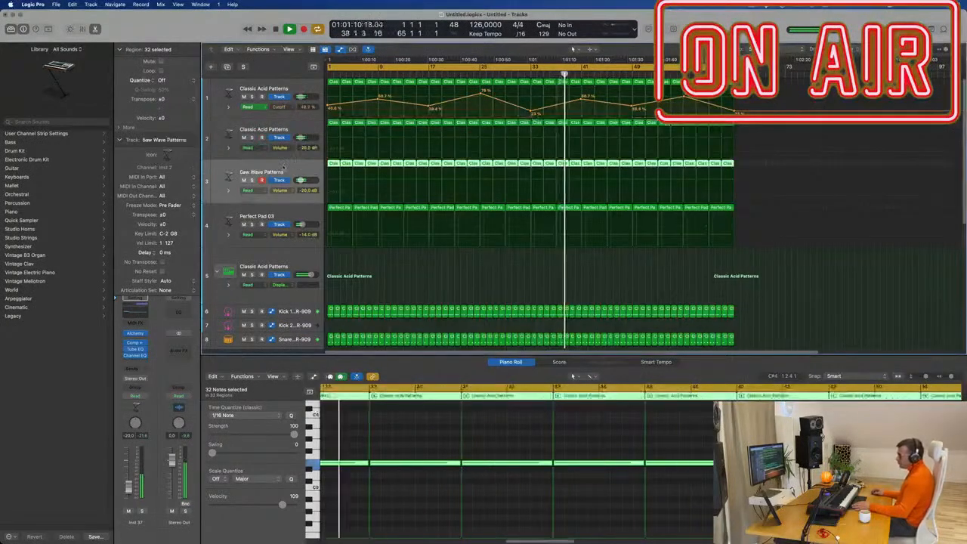
pyautogui.click(252, 182)
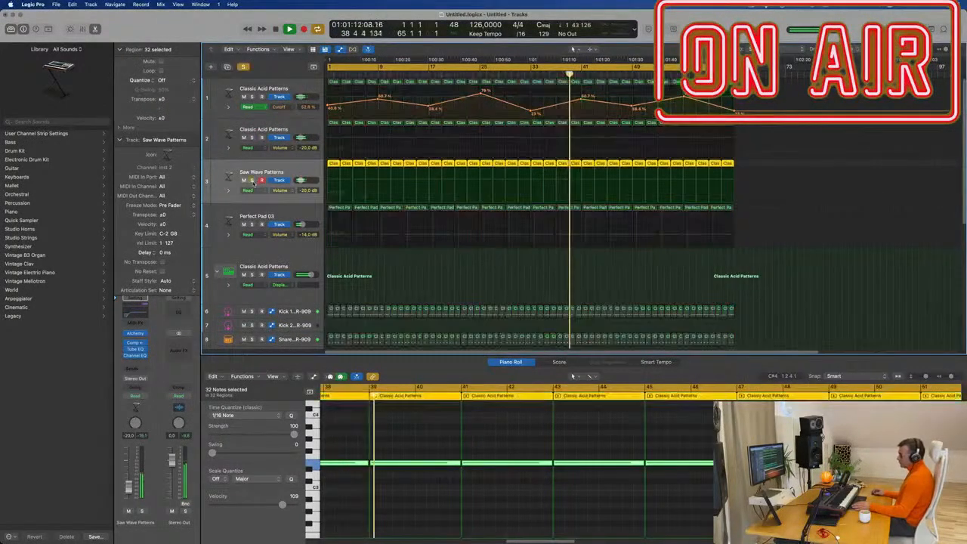
pyautogui.click(251, 137)
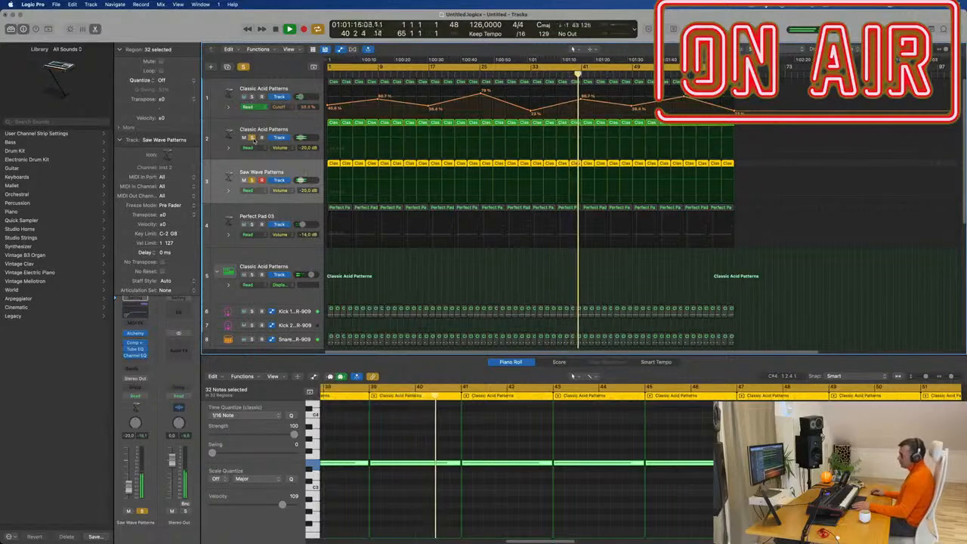
pyautogui.click(253, 139)
pyautogui.click(252, 182)
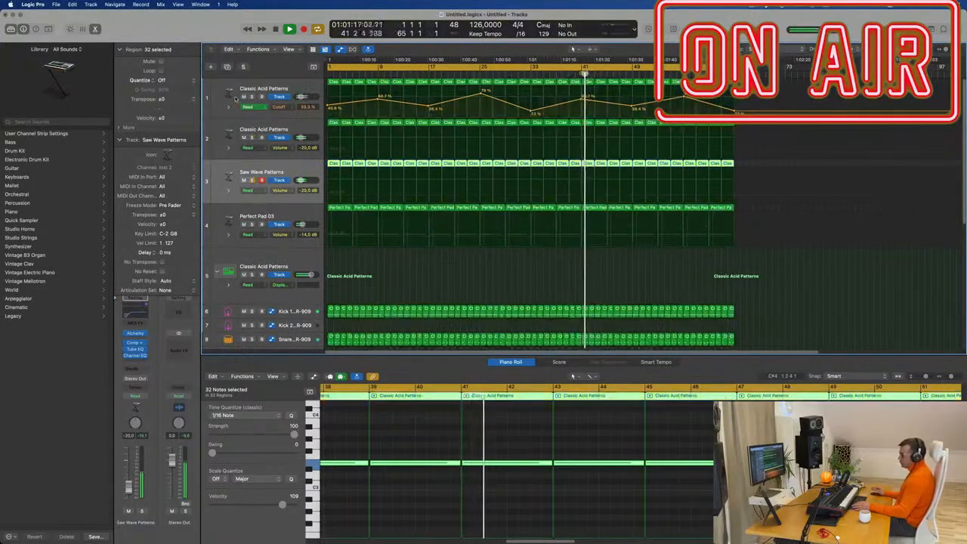
pyautogui.click(306, 87)
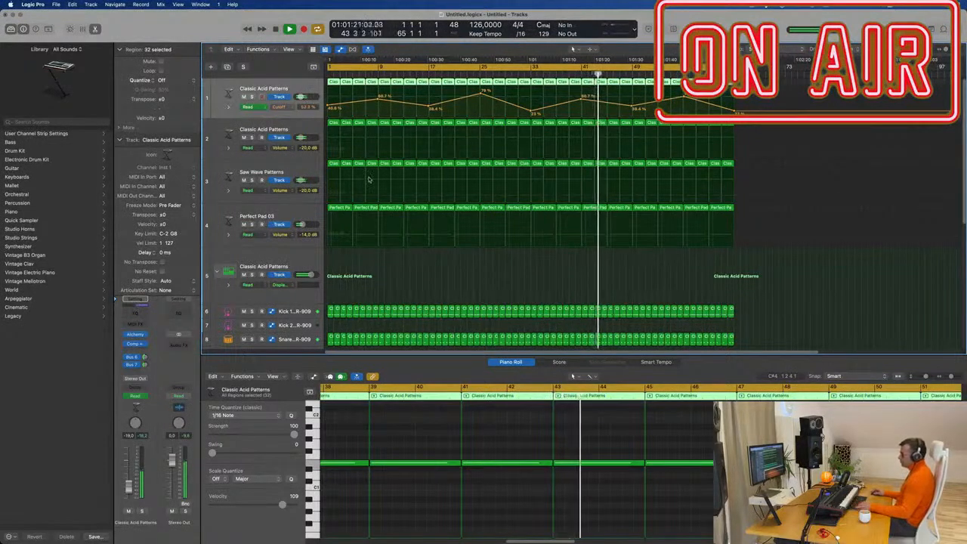
pyautogui.scroll(-3, 370, 180)
pyautogui.scroll(-3, 413, 225)
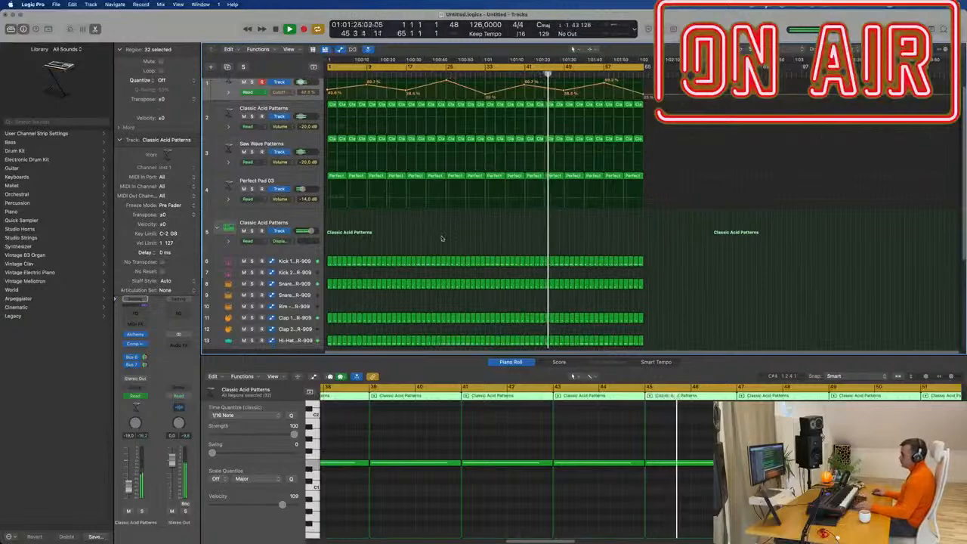
pyautogui.scroll(2, 443, 239)
pyautogui.scroll(-1, 440, 243)
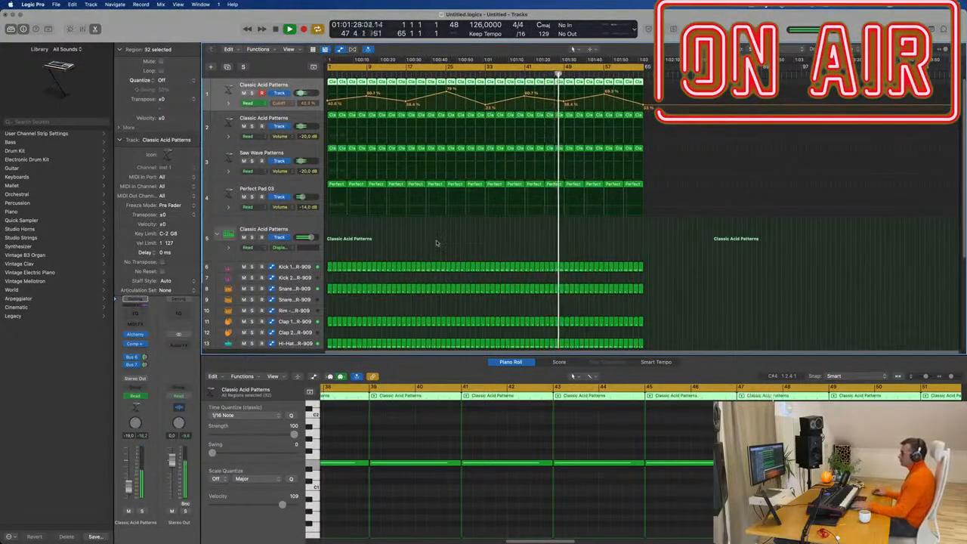
pyautogui.click(436, 243)
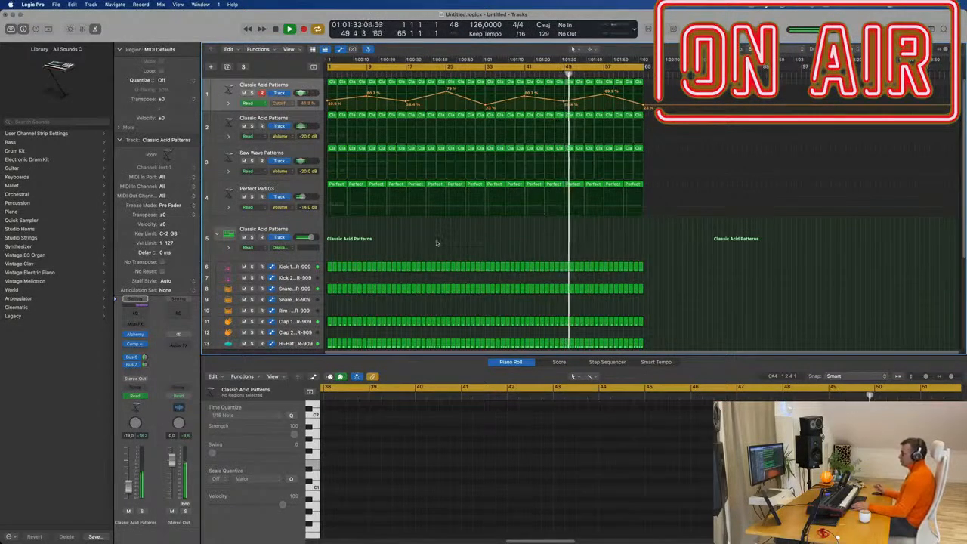
# Expand the Roland TR-808 drum kit track and copy the first Conga region onto its Shaker track at bar 1.
pyautogui.scroll(-6, 437, 242)
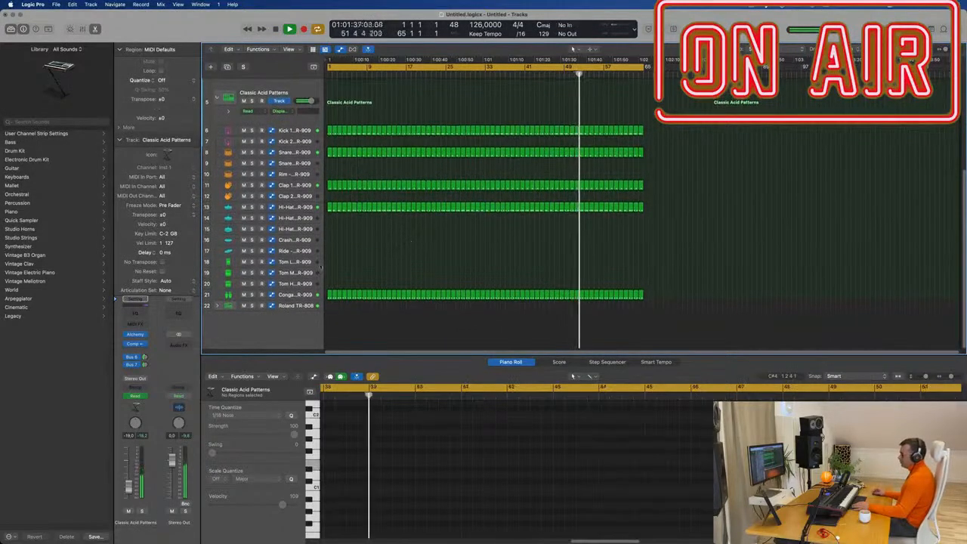
pyautogui.click(217, 305)
pyautogui.scroll(-8, 374, 268)
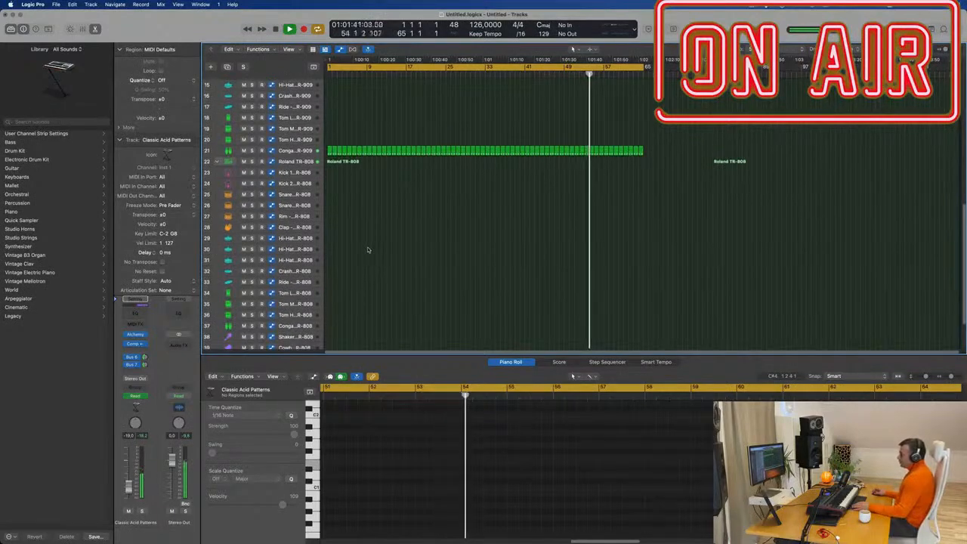
pyautogui.scroll(-2, 367, 250)
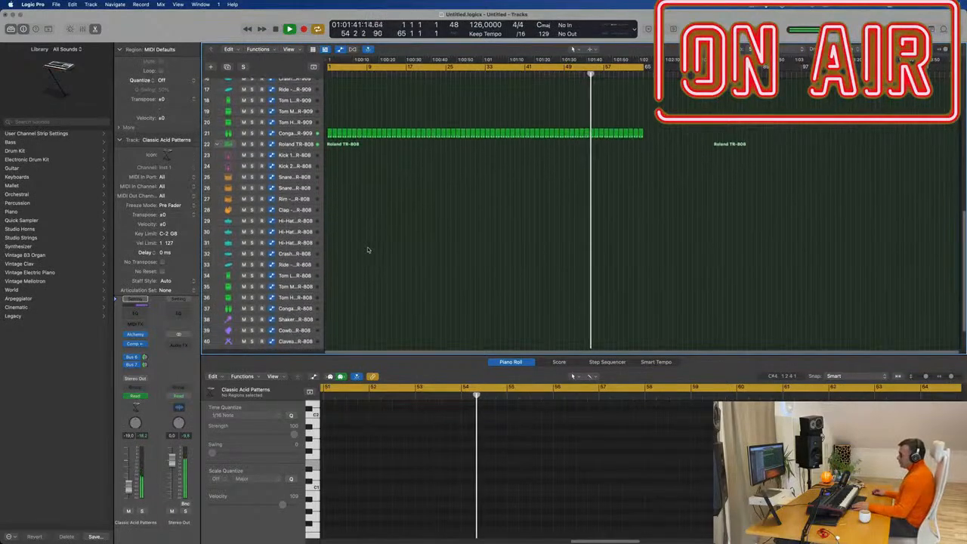
pyautogui.click(329, 135)
pyautogui.moveTo(329, 135); pyautogui.dragTo(331, 319)
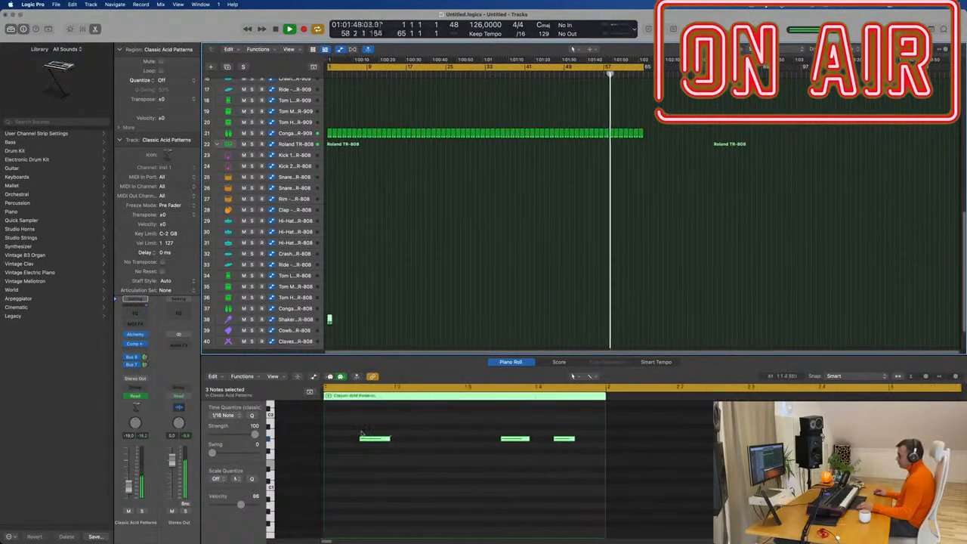
# Rearrange and duplicate the shaker region's notes in the Piano Roll to fill the whole bar with 1/16 notes.
pyautogui.moveTo(373, 439)
pyautogui.mouseDown()
pyautogui.moveTo(339, 443)
pyautogui.moveTo(388, 440)
pyautogui.mouseUp()
pyautogui.moveTo(535, 433); pyautogui.dragTo(597, 447)
pyautogui.press('Delete')
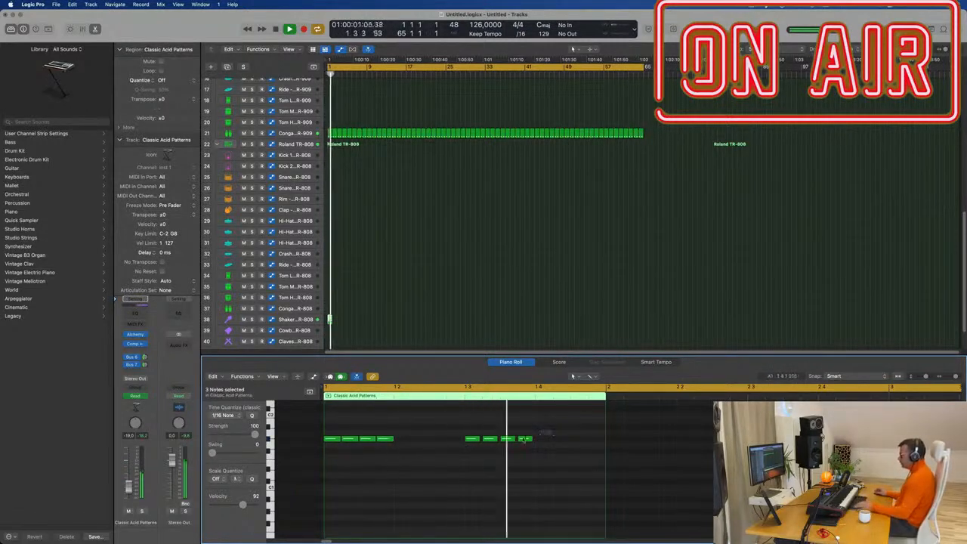
pyautogui.press('super+a')
pyautogui.press('space')
pyautogui.press('space')
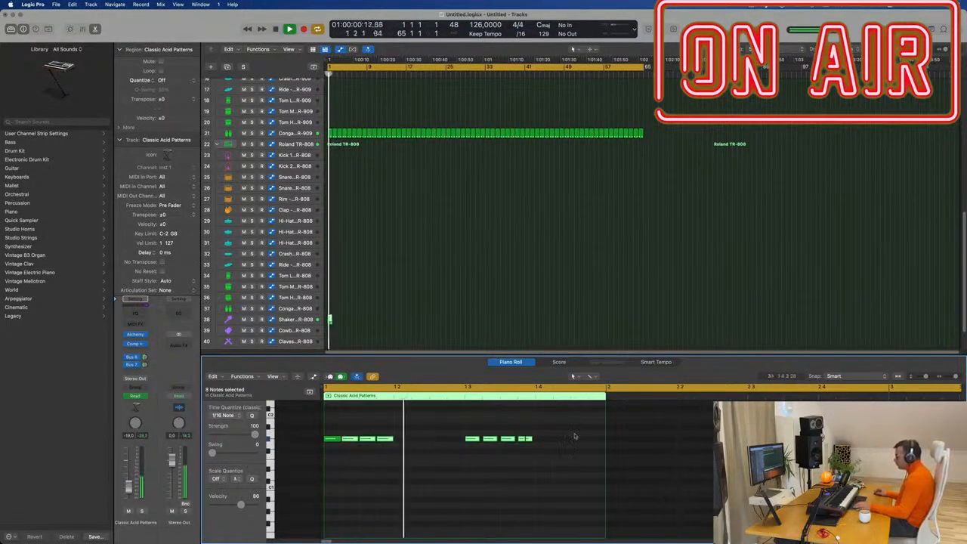
pyautogui.moveTo(543, 439); pyautogui.dragTo(347, 453)
# Select all notes in the shaker region and transpose them up one octave.
pyautogui.press('super+a')
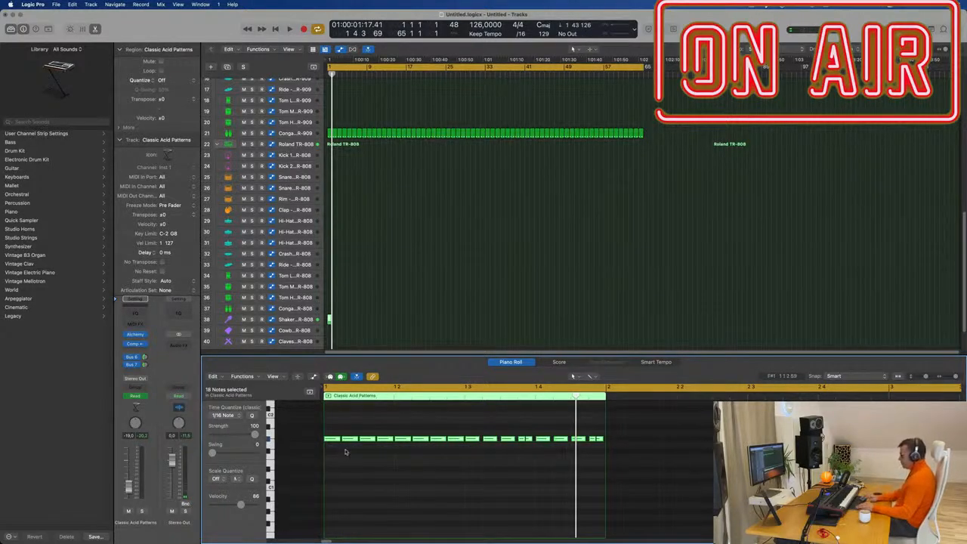
pyautogui.press('Delete')
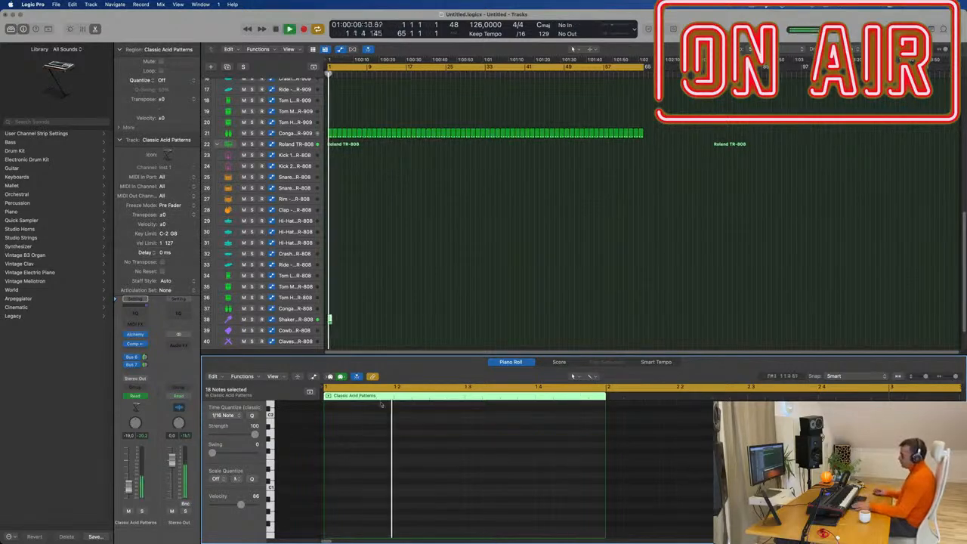
pyautogui.press('super+z')
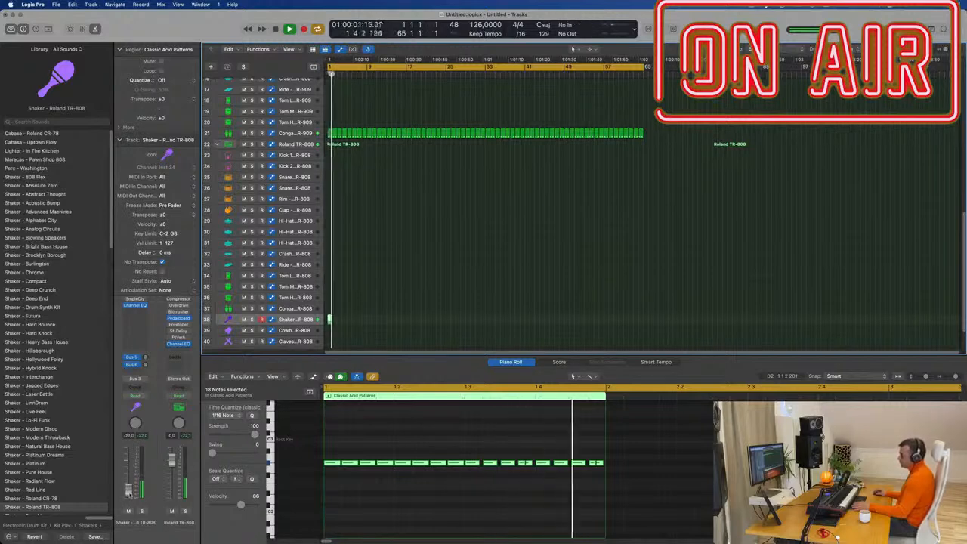
# Repeat the shaker region along the arrangement and delete the copies that extend past bar 65.
pyautogui.click(326, 322)
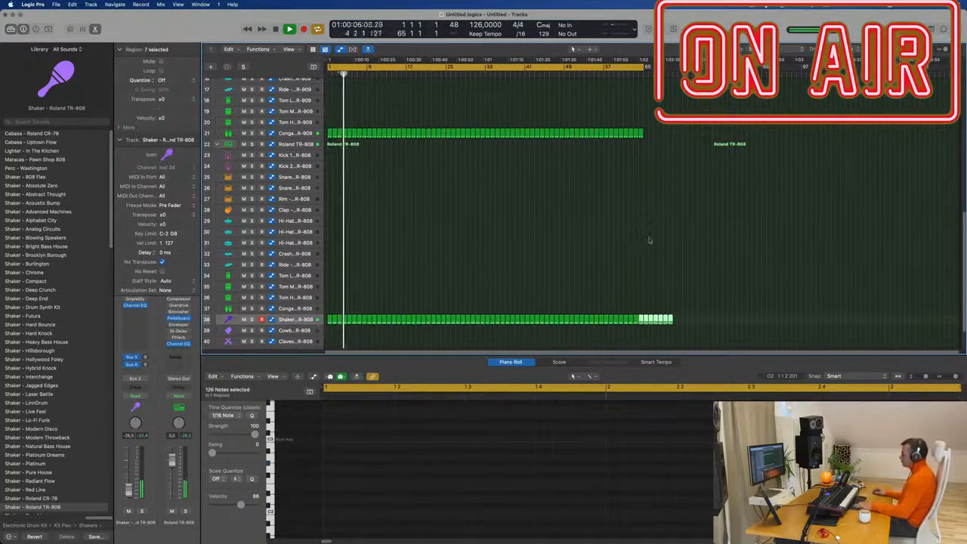
pyautogui.moveTo(679, 122); pyautogui.dragTo(647, 325)
pyautogui.press('Delete')
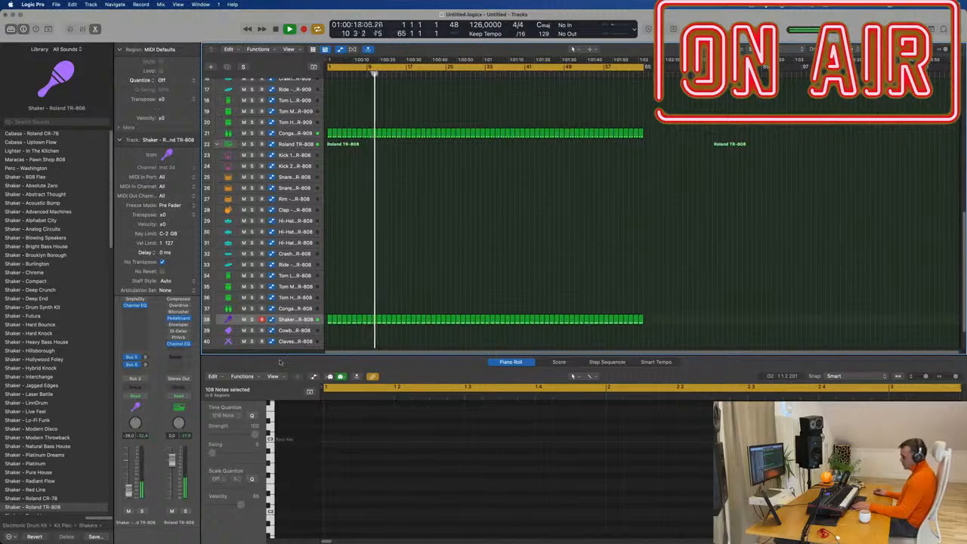
# Show the mixer and put a Compressor on the Shaker track with its output gain at -5.0 dB.
pyautogui.press('x')
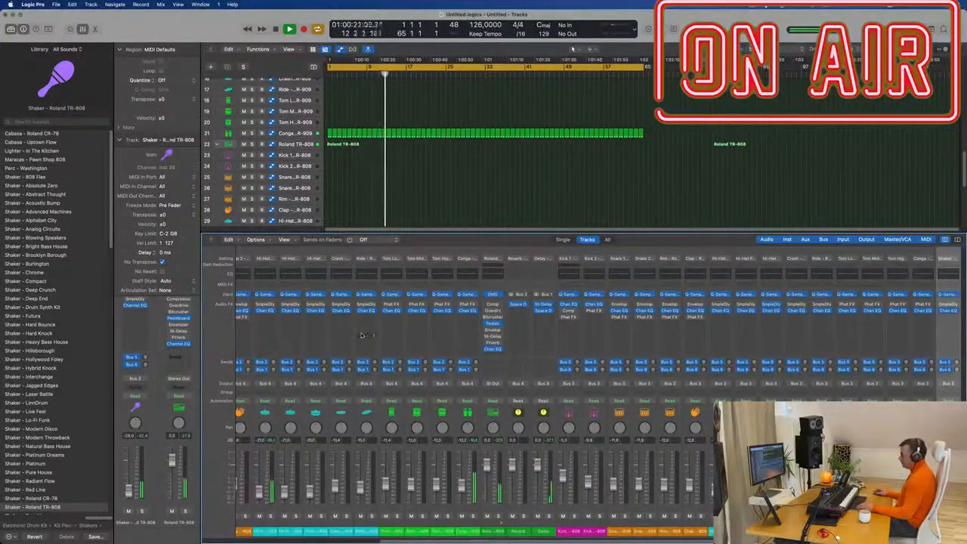
pyautogui.hscroll(-5, 362, 334)
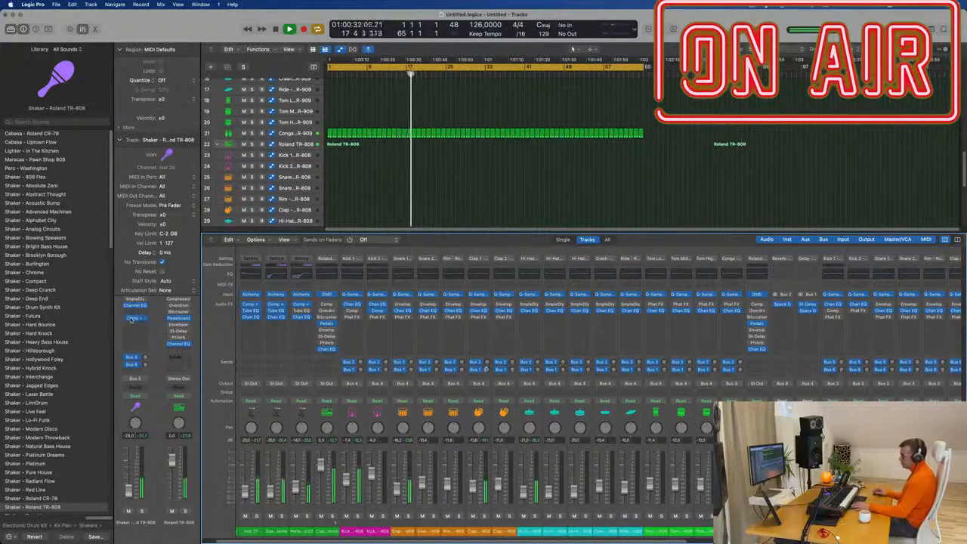
pyautogui.click(133, 318)
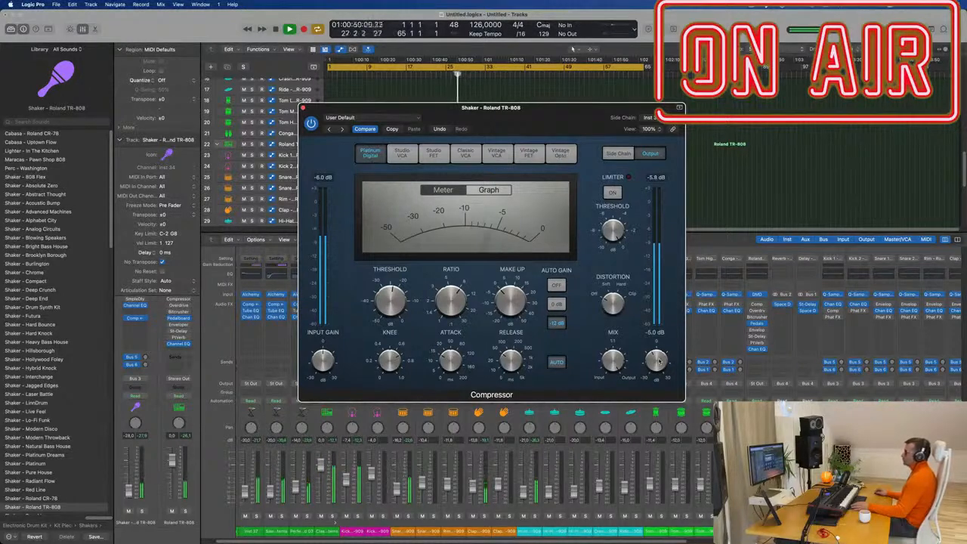
pyautogui.click(303, 108)
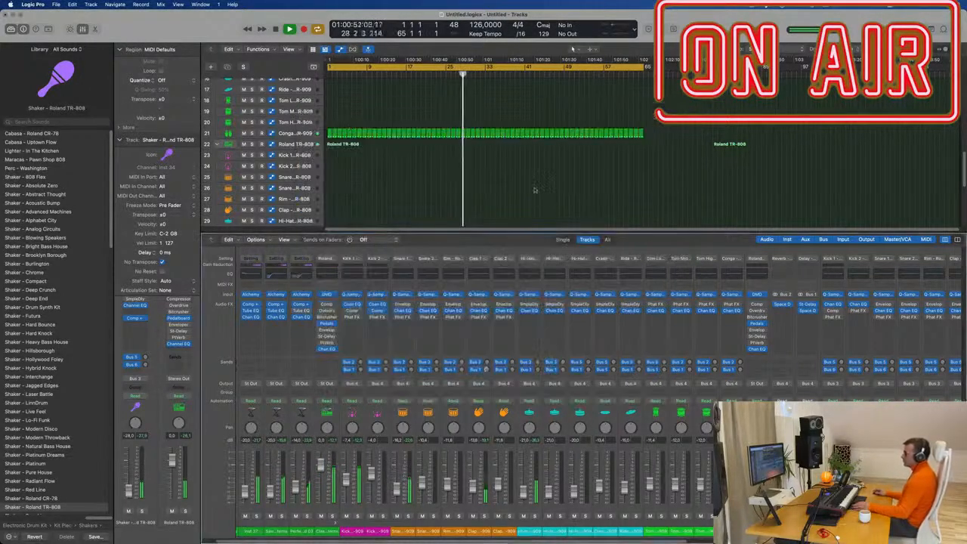
# Duplicate the Perfect Pad 03 track and copy the first Classic Acid Patterns region onto the new track 5 at bar 1.
pyautogui.scroll(10, 540, 194)
pyautogui.scroll(-2, 515, 192)
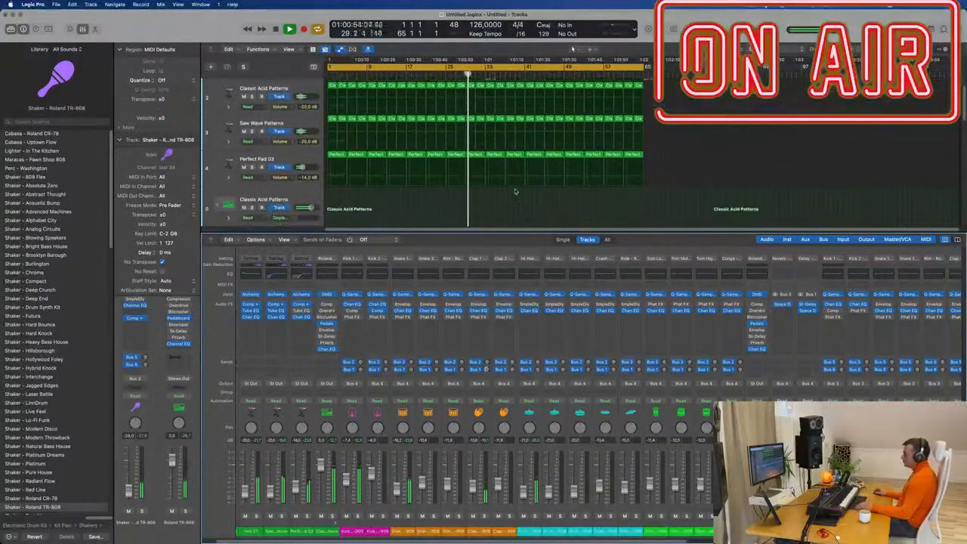
pyautogui.click(299, 155)
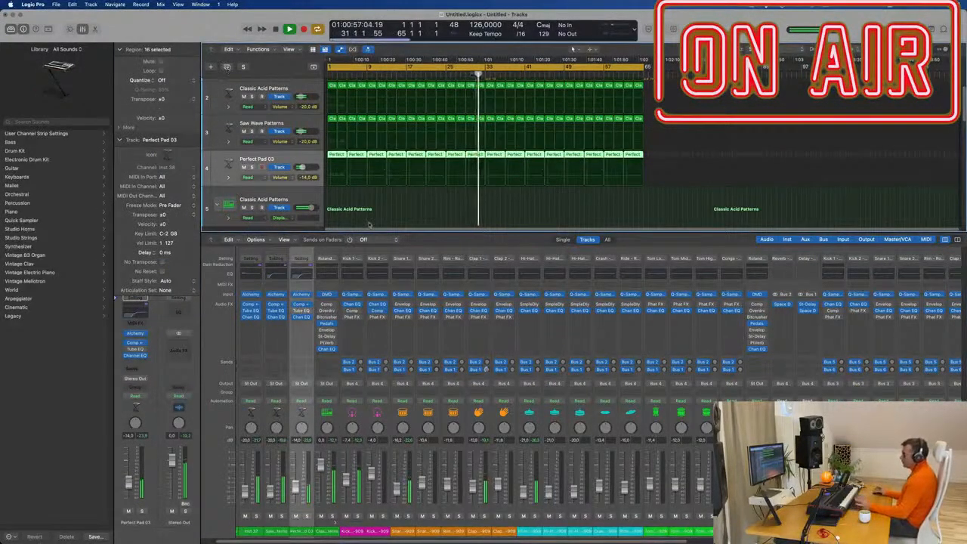
pyautogui.press('super+d')
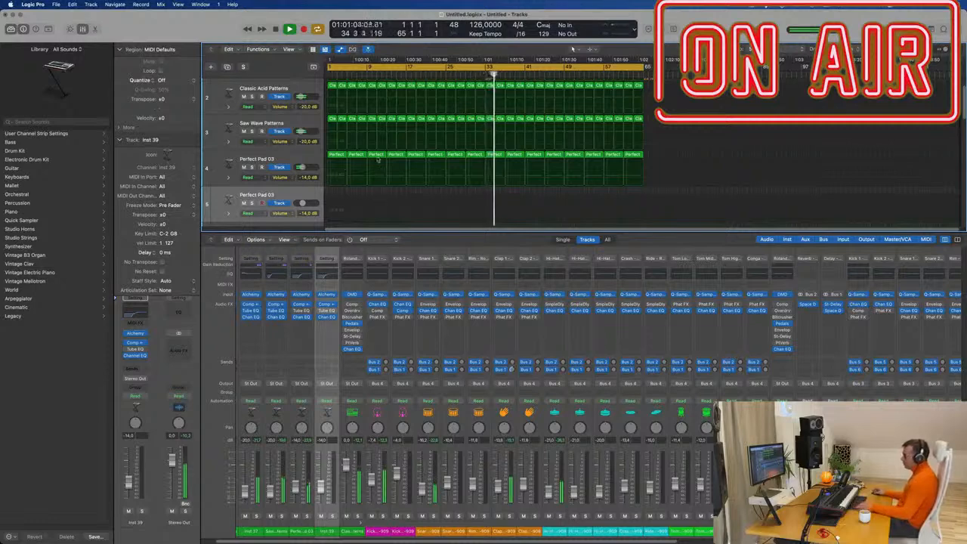
pyautogui.moveTo(328, 183); pyautogui.dragTo(329, 208)
pyautogui.moveTo(235, 216); pyautogui.dragTo(235, 215)
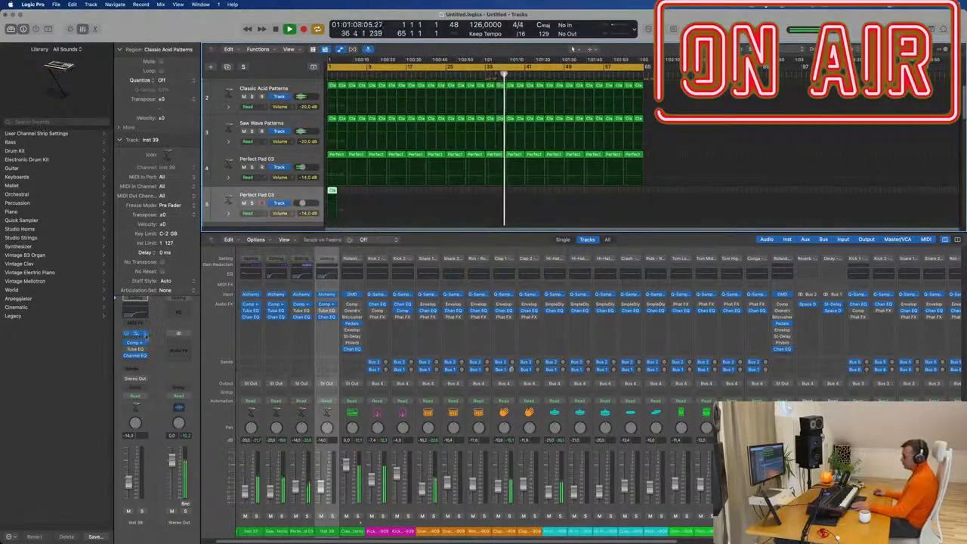
# Replace Alchemy with a stereo Retro Synth on track 5 and move its window off the arrangement.
pyautogui.click(136, 333)
pyautogui.moveTo(170, 278)
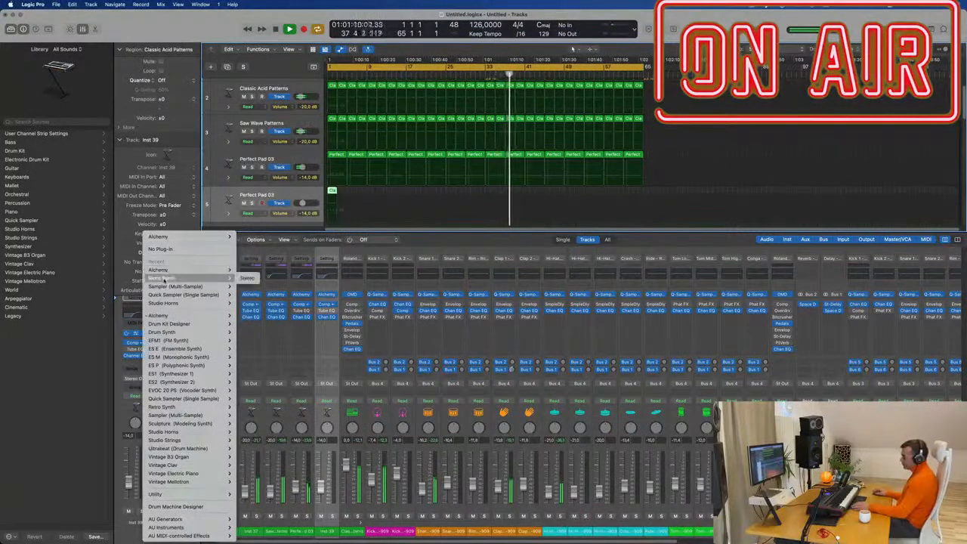
pyautogui.click(247, 278)
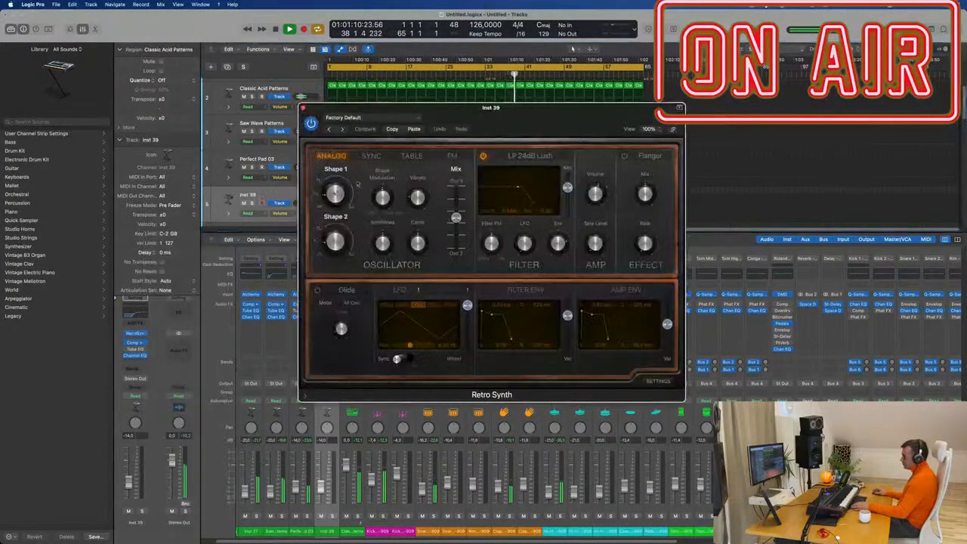
pyautogui.moveTo(462, 108); pyautogui.dragTo(751, 124)
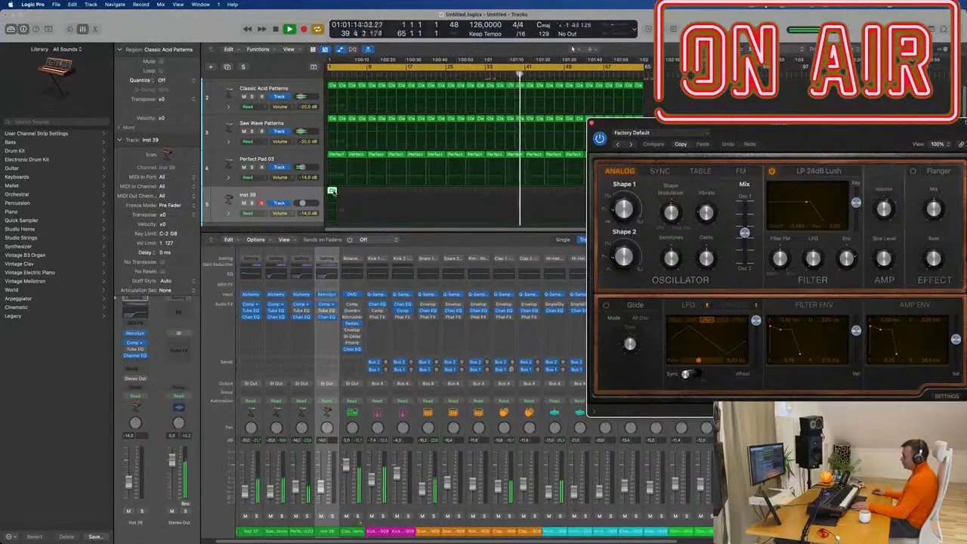
# Copy the long note in track 5's region to other octaves so that it sounds across three octaves.
pyautogui.doubleClick(331, 191)
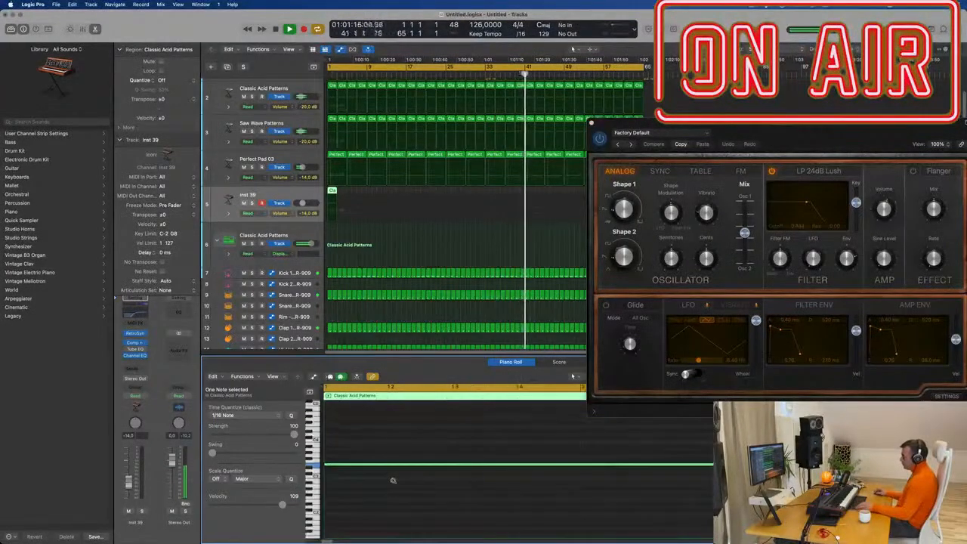
pyautogui.moveTo(355, 464); pyautogui.dragTo(360, 484)
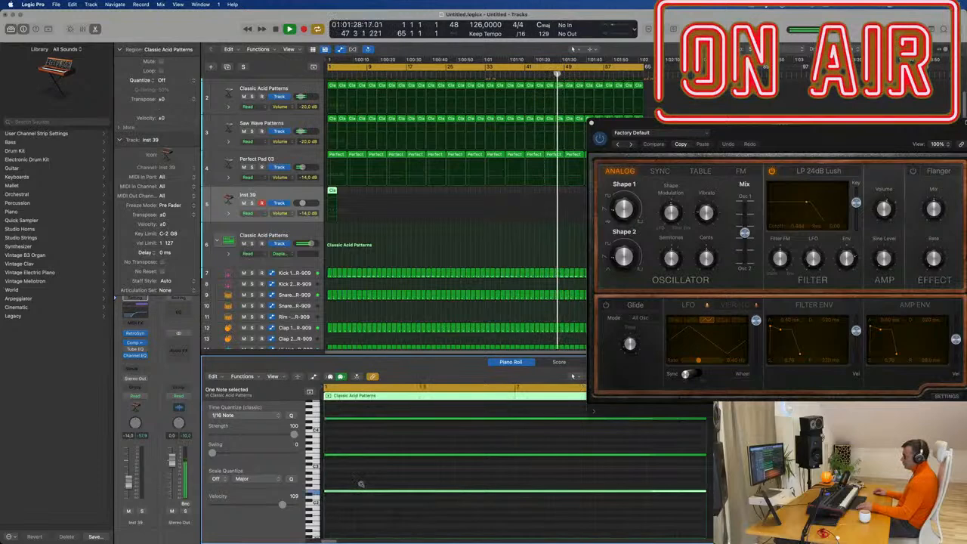
# Insert an Arpeggiator on the Retro Synth track and repeat the track's region up to bar 33.
pyautogui.click(141, 324)
pyautogui.click(149, 338)
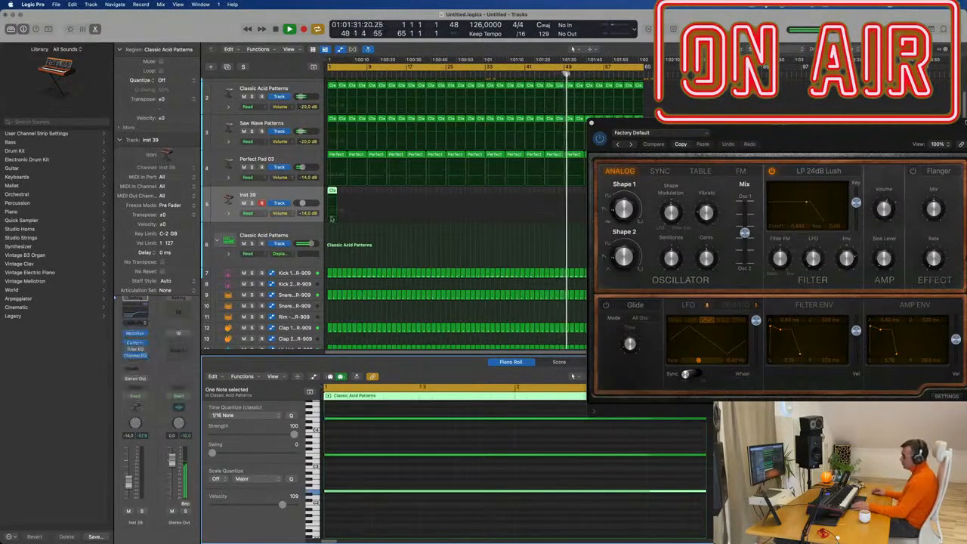
pyautogui.moveTo(781, 134); pyautogui.dragTo(299, 287)
pyautogui.moveTo(479, 116); pyautogui.dragTo(759, 97)
pyautogui.moveTo(238, 287); pyautogui.dragTo(508, 225)
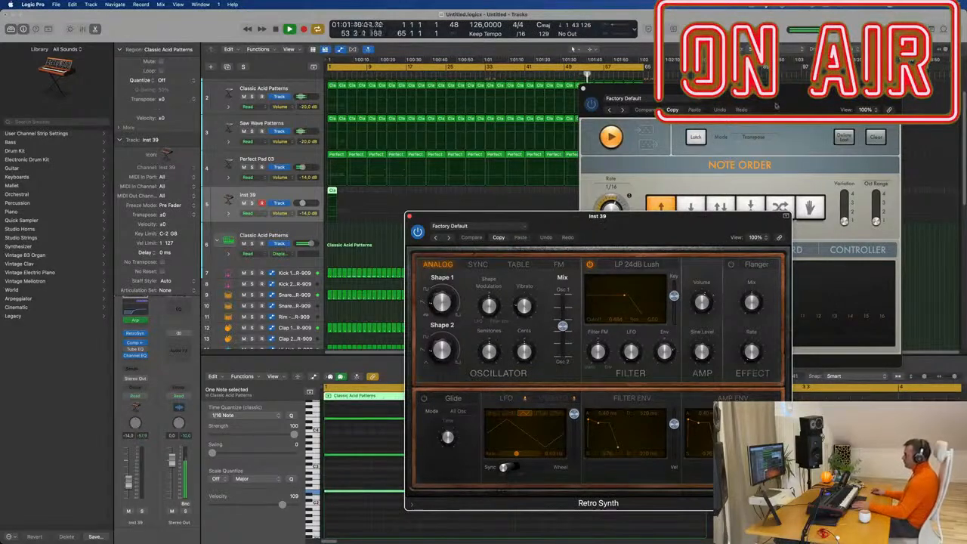
pyautogui.moveTo(776, 106); pyautogui.dragTo(791, 288)
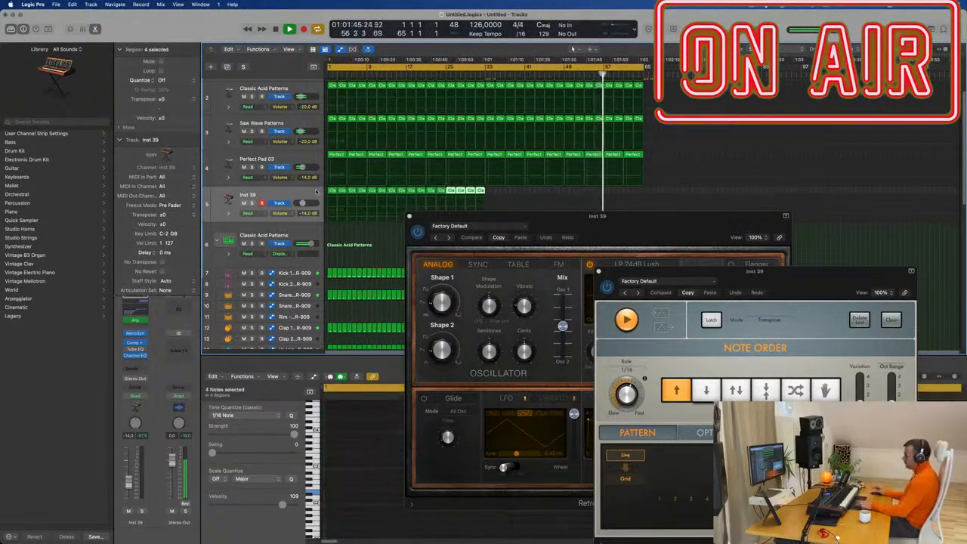
# Lower the Retro Synth's filter cutoff to about 0.21 and raise track 5's volume to -11.4 dB.
pyautogui.moveTo(589, 214); pyautogui.dragTo(584, 183)
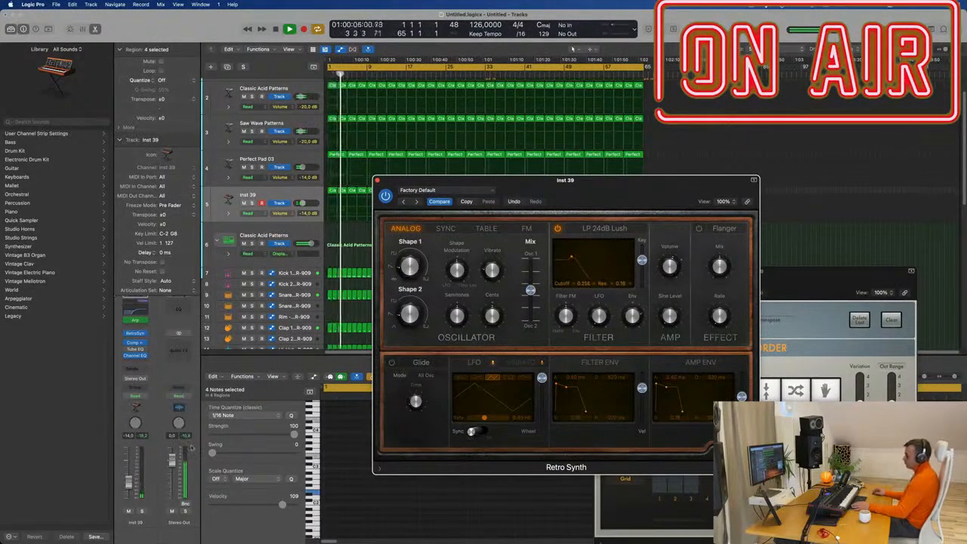
pyautogui.moveTo(589, 180); pyautogui.dragTo(693, 176)
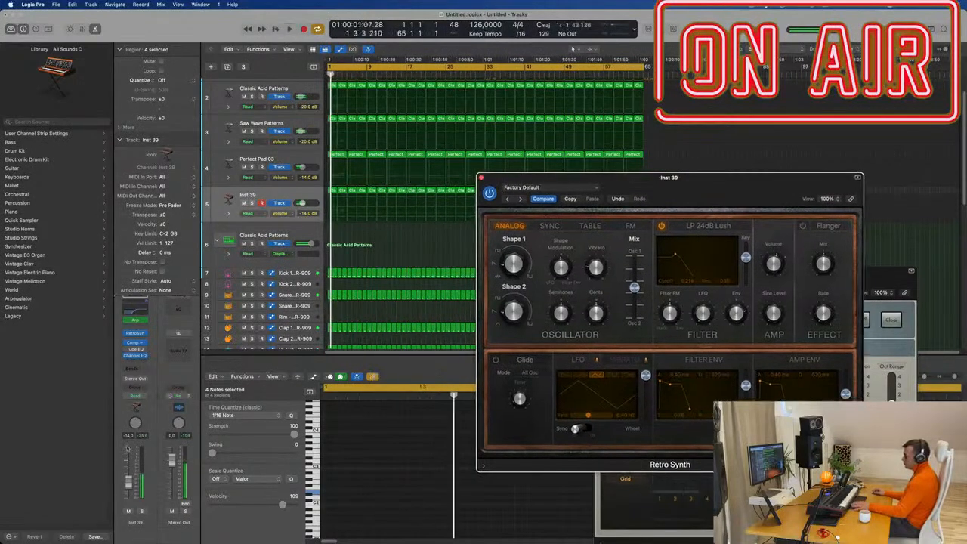
pyautogui.moveTo(129, 481); pyautogui.dragTo(128, 479)
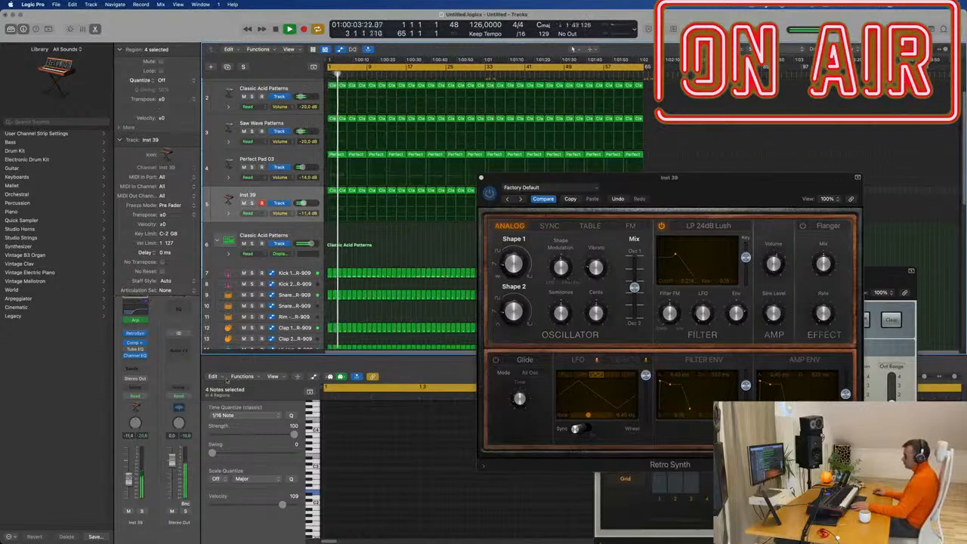
pyautogui.moveTo(694, 179); pyautogui.dragTo(498, 270)
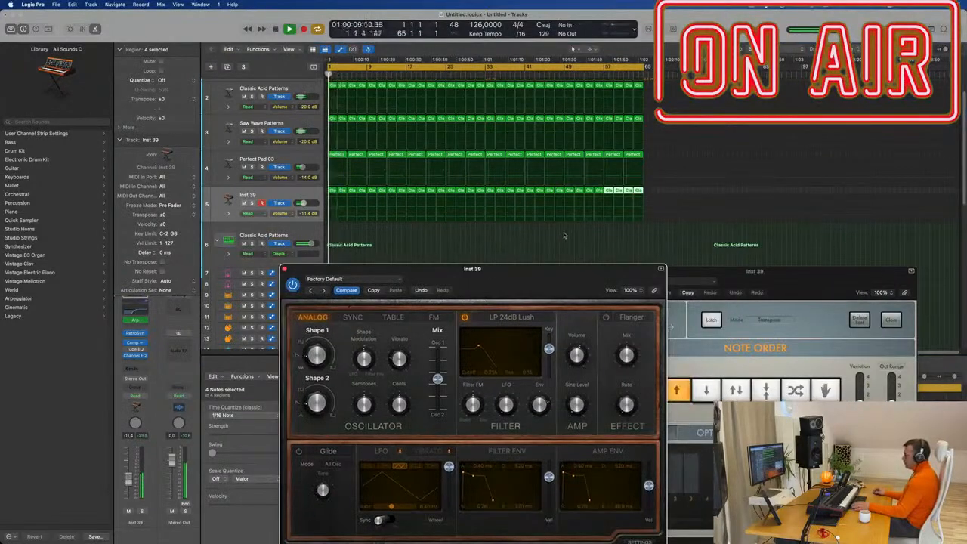
# Open the first region of track 5 in the Piano Roll and select all three of its long notes.
pyautogui.click(431, 243)
pyautogui.click(333, 190)
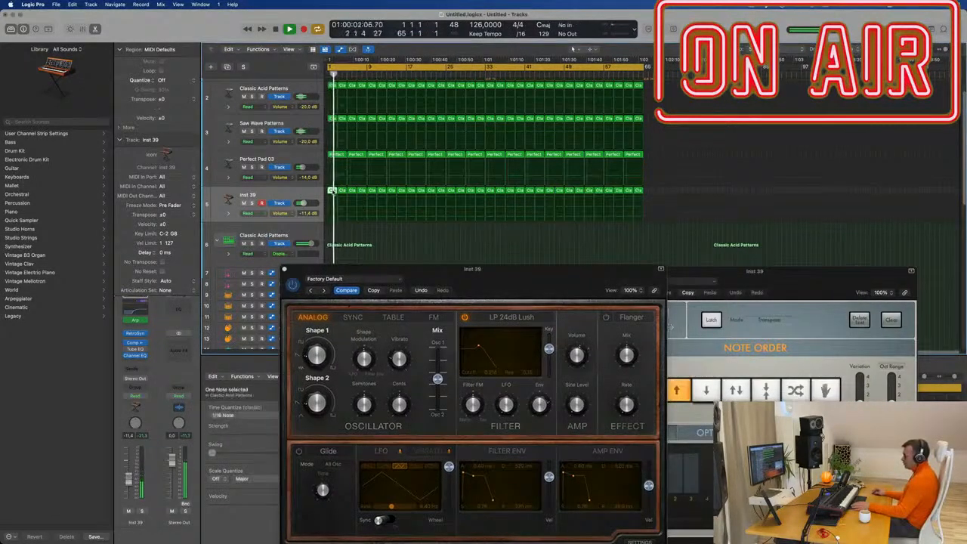
pyautogui.press('e')
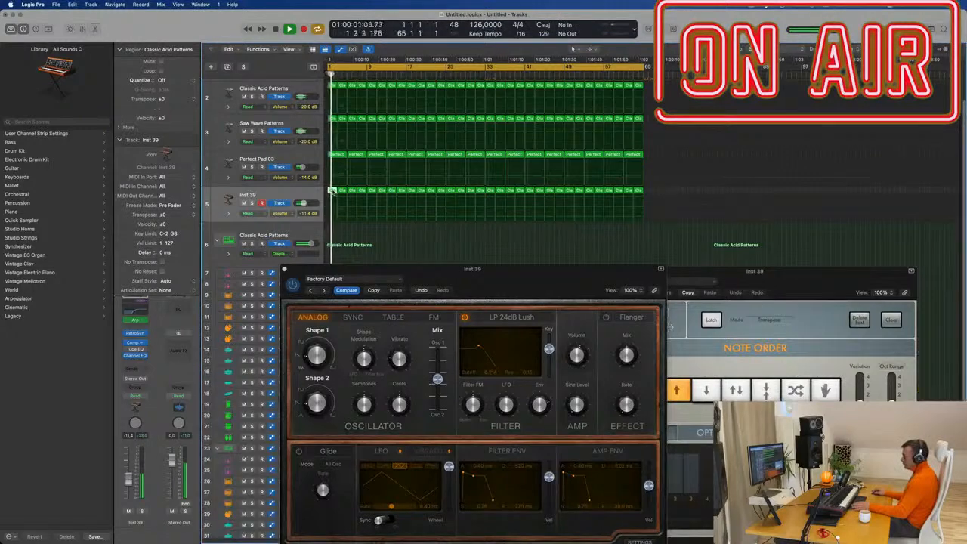
pyautogui.press('e')
pyautogui.moveTo(649, 270); pyautogui.dragTo(748, 124)
pyautogui.scroll(-3, 559, 504)
pyautogui.press('super+Right')
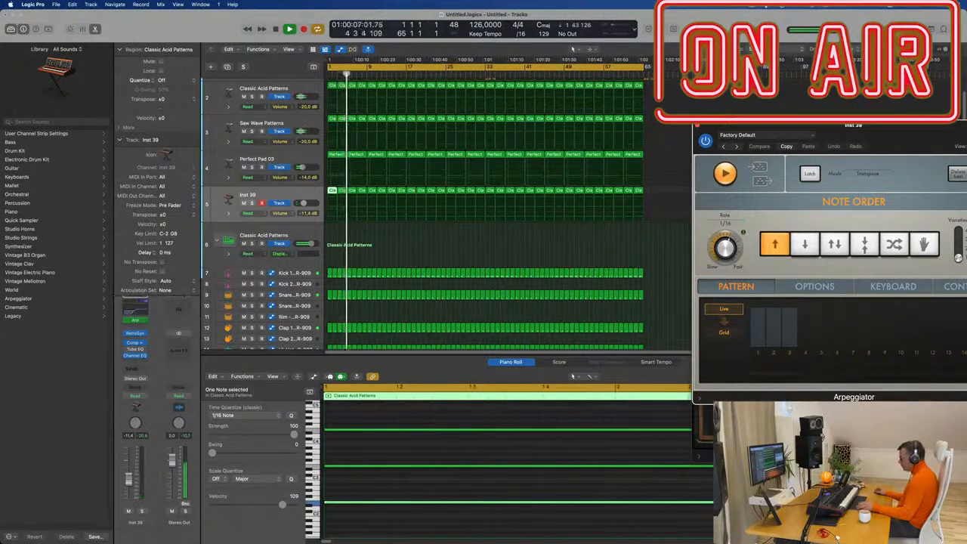
pyautogui.press('super+a')
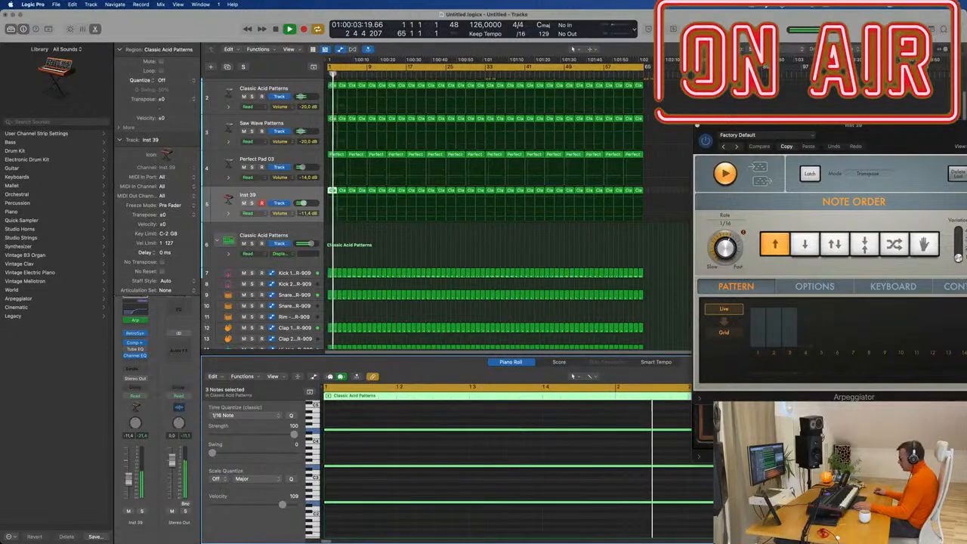
# Delete the repeated regions on track 5 and extend the remaining region and its three notes to four bars.
pyautogui.moveTo(654, 190); pyautogui.dragTo(347, 191)
pyautogui.press('Delete')
pyautogui.scroll(-5, 560, 508)
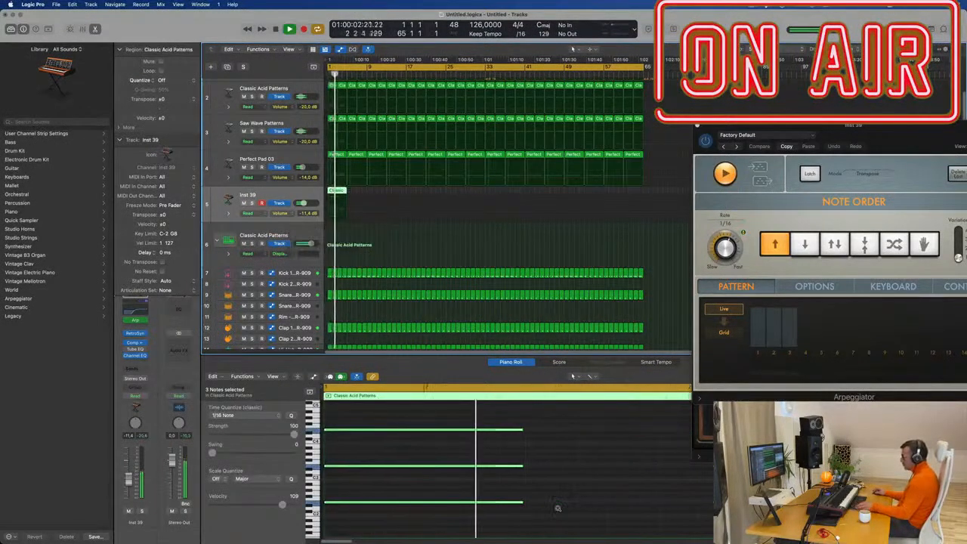
pyautogui.scroll(-3, 558, 508)
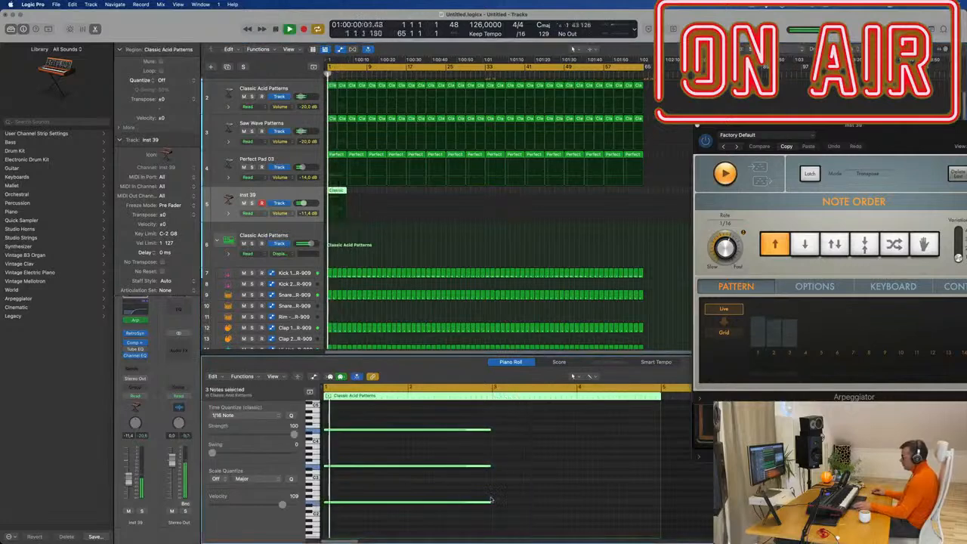
pyautogui.moveTo(491, 498); pyautogui.dragTo(659, 509)
# Play the four-bar region on track 5 from the start and repeat it once.
pyautogui.moveTo(880, 130); pyautogui.dragTo(773, 166)
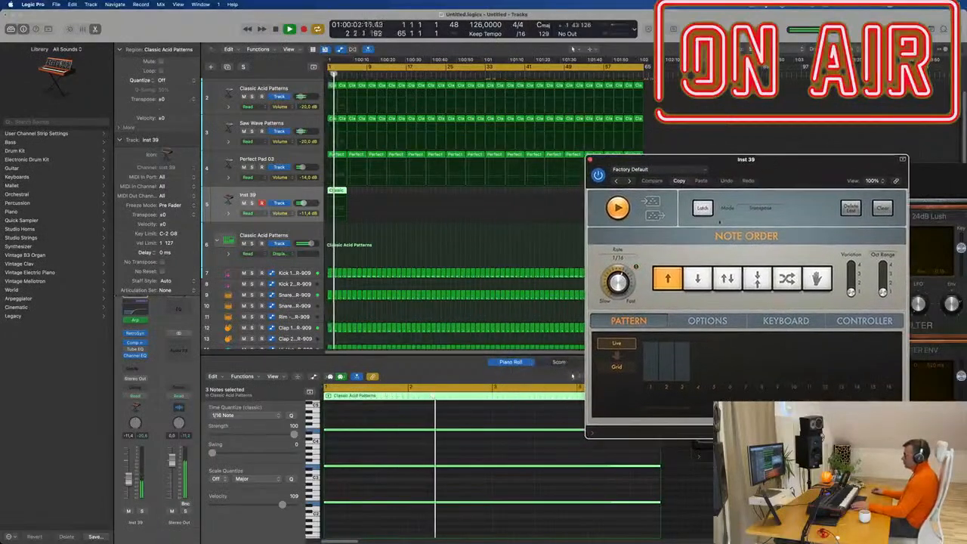
pyautogui.press('space')
pyautogui.press('space')
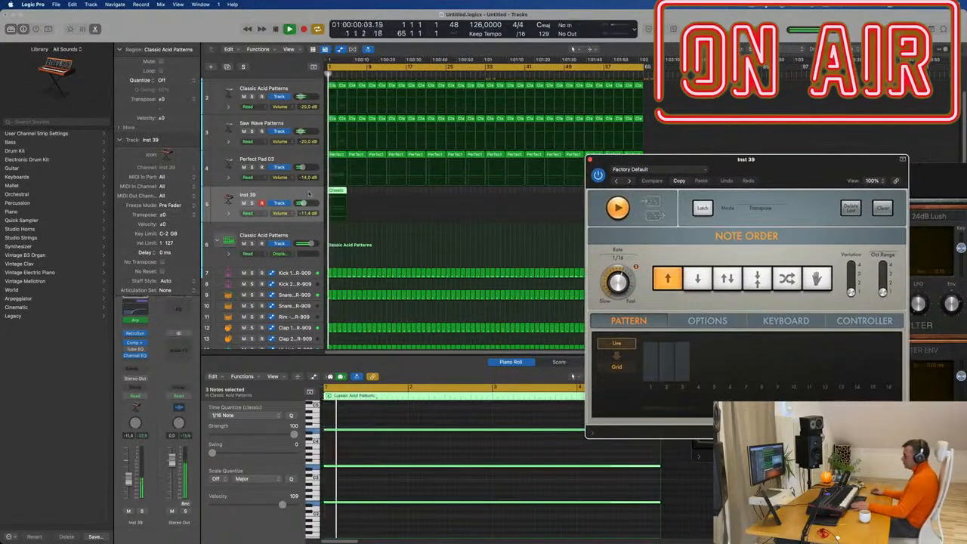
pyautogui.click(309, 194)
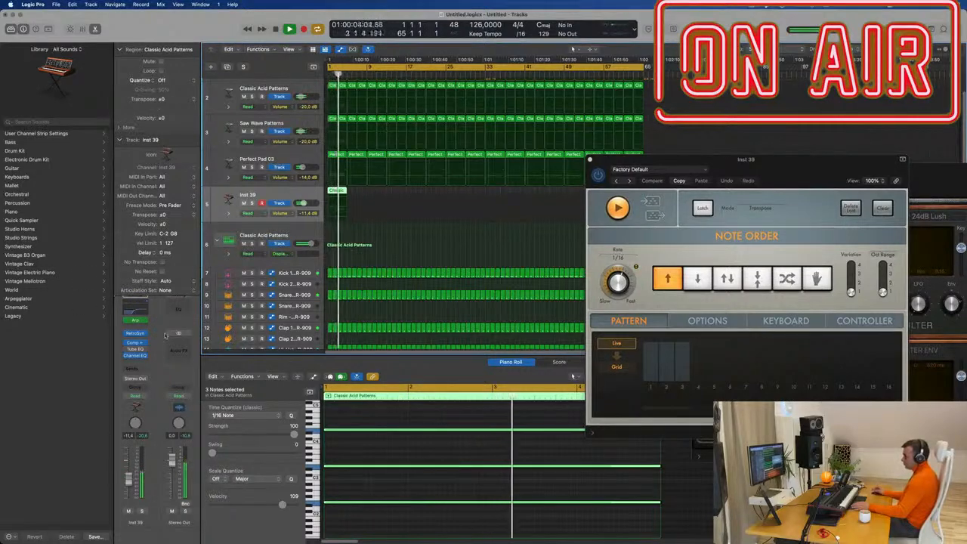
pyautogui.click(364, 194)
pyautogui.click(329, 193)
pyautogui.press('Return')
pyautogui.press('super+r')
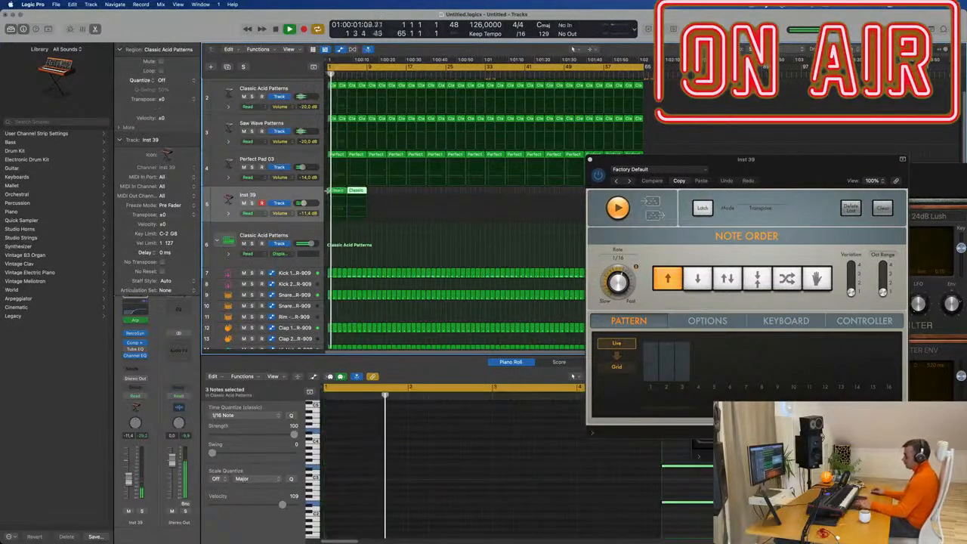
pyautogui.press('Return')
# Bypass the Compressor, Tube EQ and Channel EQ on track 5, and rearrange the Arpeggiator and Retro Synth windows.
pyautogui.moveTo(745, 161); pyautogui.dragTo(417, 213)
pyautogui.moveTo(865, 181); pyautogui.dragTo(697, 146)
pyautogui.moveTo(424, 211); pyautogui.dragTo(797, 232)
pyautogui.press('Return')
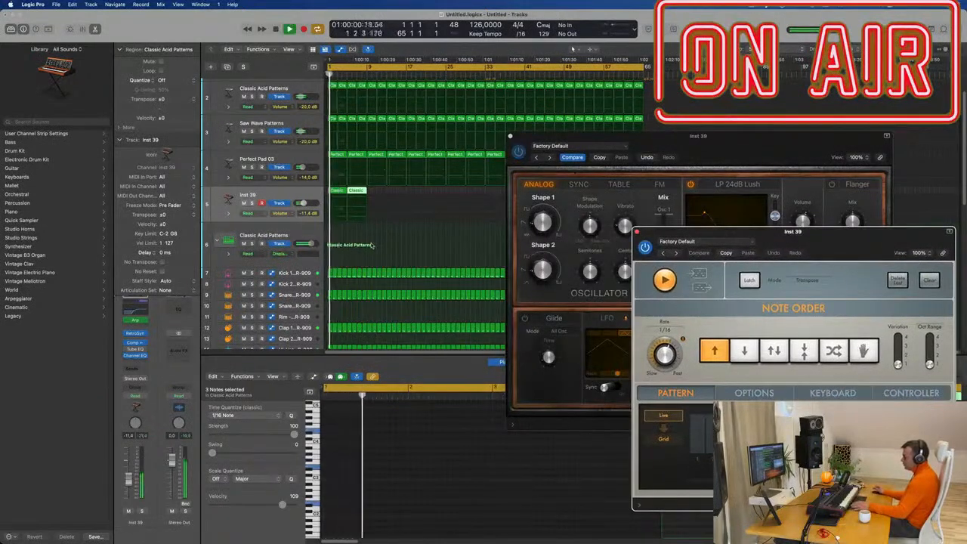
pyautogui.click(126, 343)
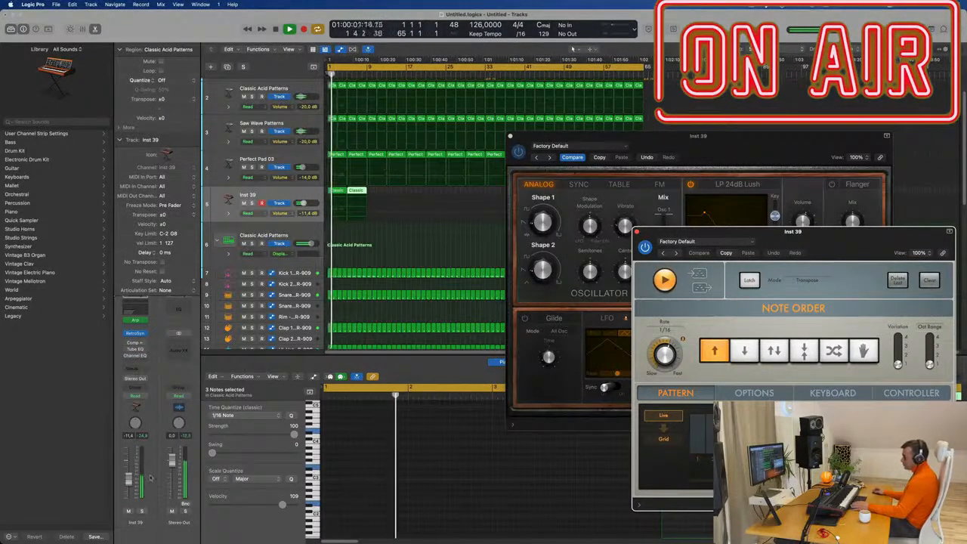
pyautogui.click(398, 313)
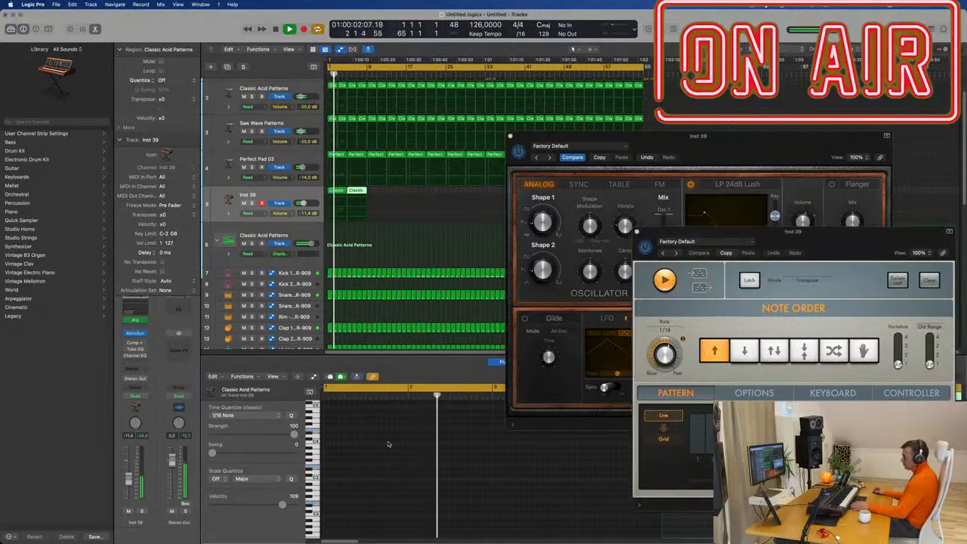
pyautogui.click(402, 242)
pyautogui.moveTo(639, 158); pyautogui.dragTo(655, 187)
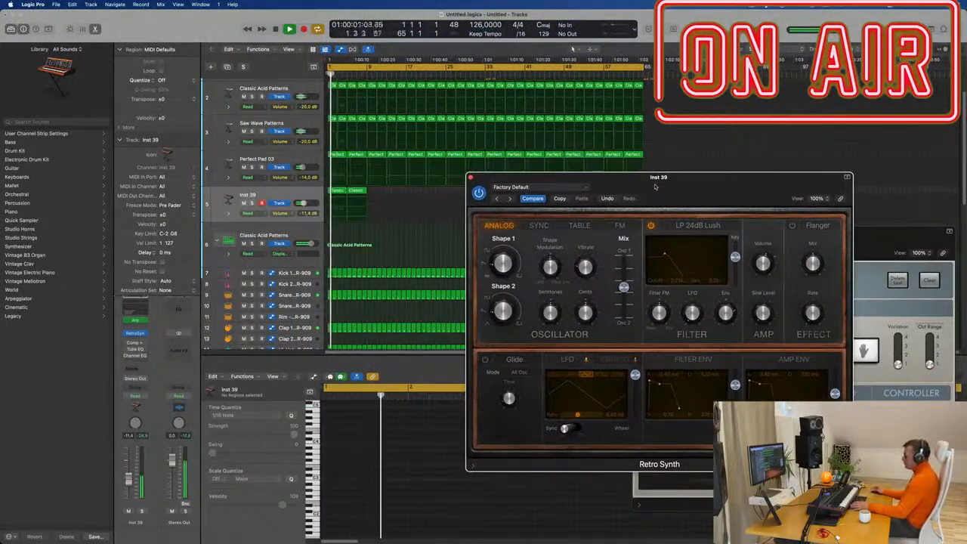
# Stop playback, duplicate the Perfect Pad 03 track, and move the first Retro Synth region onto the new track 5.
pyautogui.press('space')
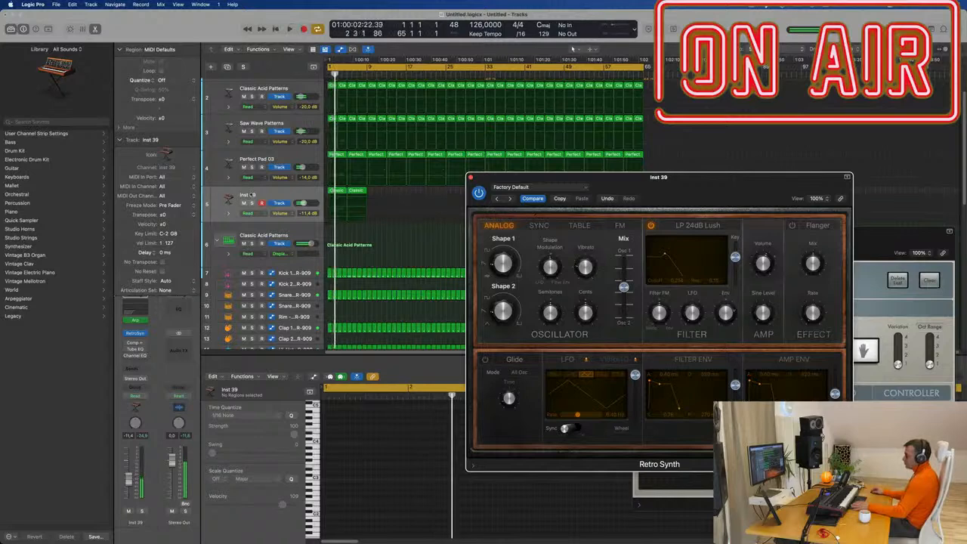
pyautogui.press('space')
pyautogui.press('space')
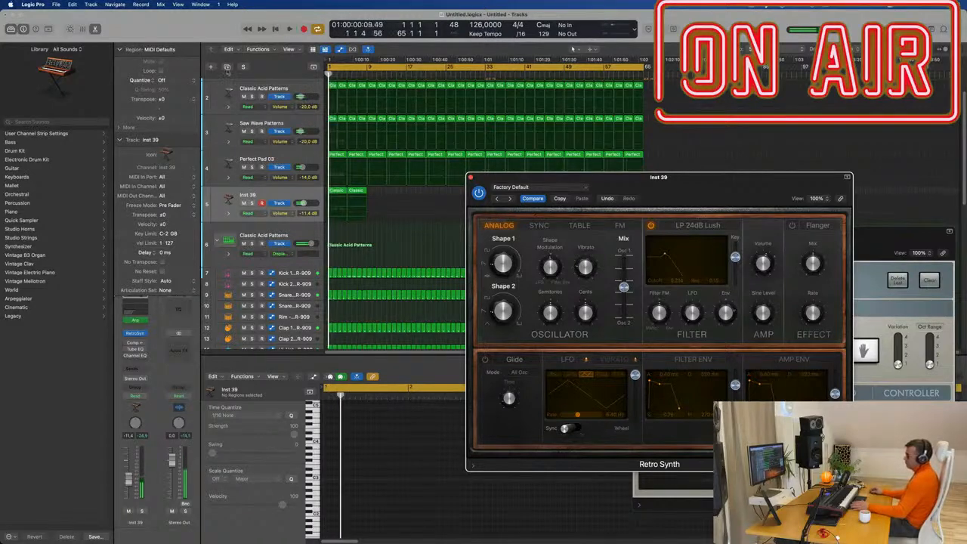
pyautogui.click(286, 159)
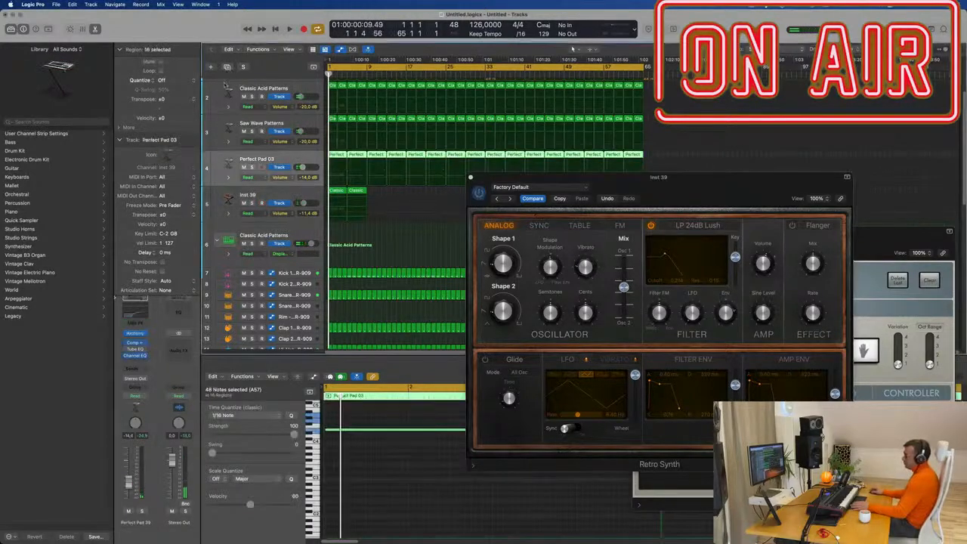
pyautogui.click(226, 68)
pyautogui.click(336, 226)
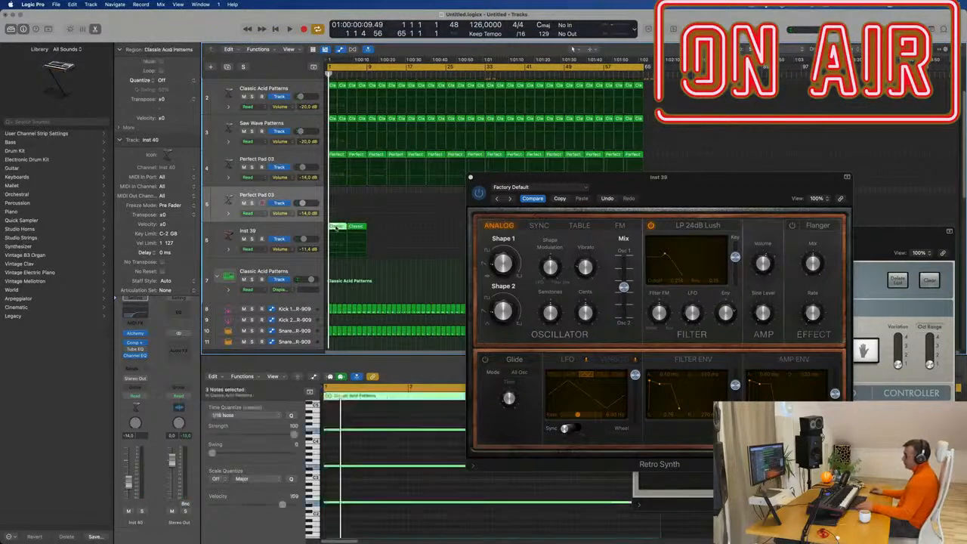
pyautogui.moveTo(335, 210); pyautogui.dragTo(335, 203)
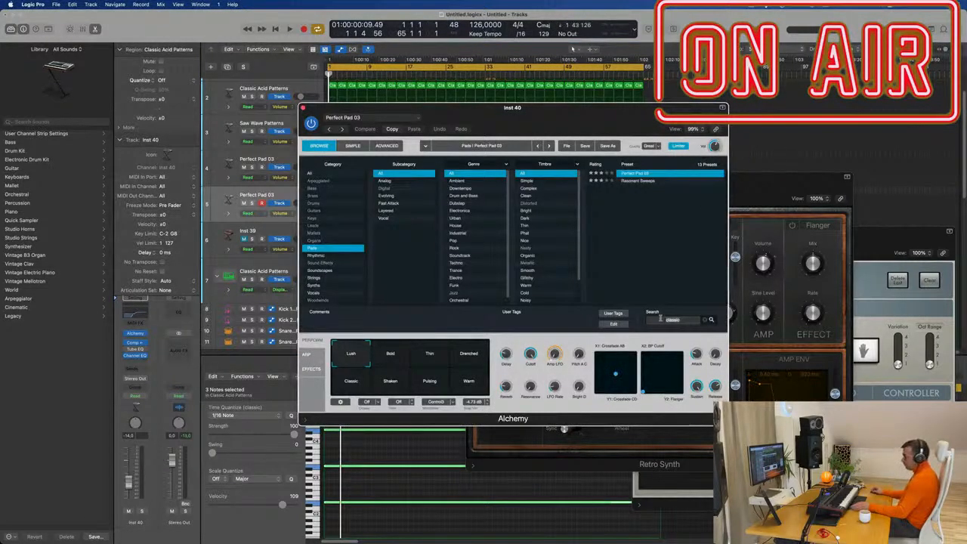
# Search all Alchemy categories for "19", load the Sunrise 1984 preset on track 5 and play it.
pyautogui.click(309, 174)
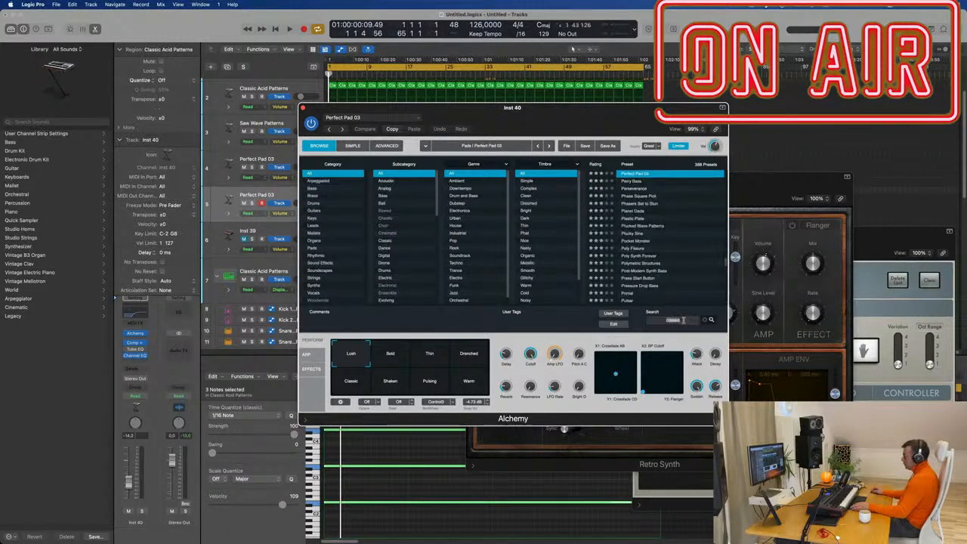
pyautogui.write('s')
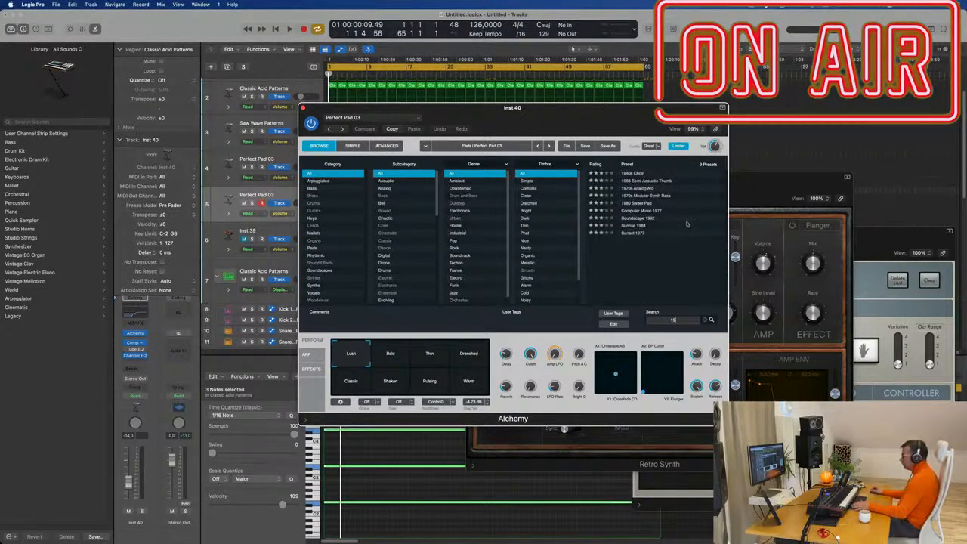
pyautogui.click(630, 227)
pyautogui.moveTo(555, 120); pyautogui.dragTo(841, 125)
pyautogui.press('space')
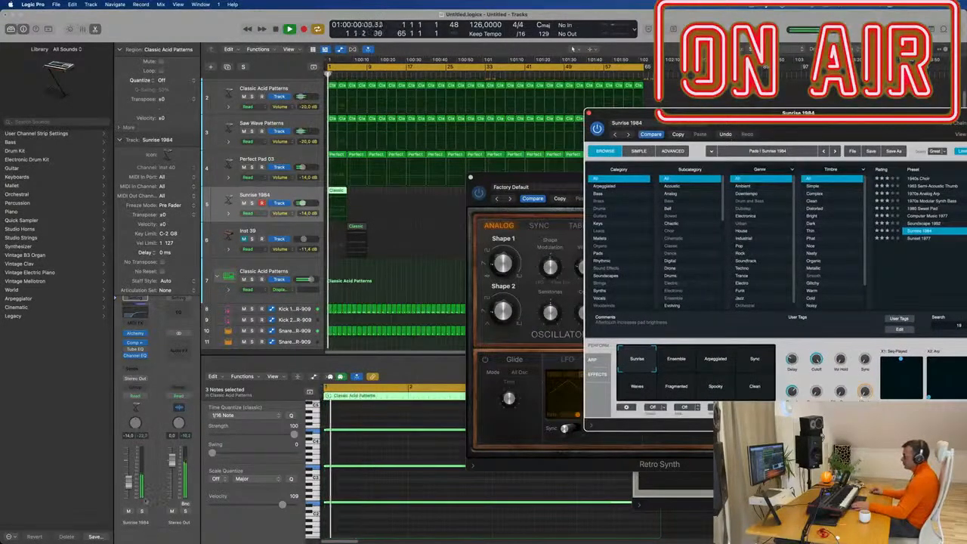
# Switch Sunrise 1984 to its Arpeggiated performance variation and move the Alchemy window off the arrangement.
pyautogui.moveTo(774, 133); pyautogui.dragTo(500, 158)
pyautogui.click(454, 390)
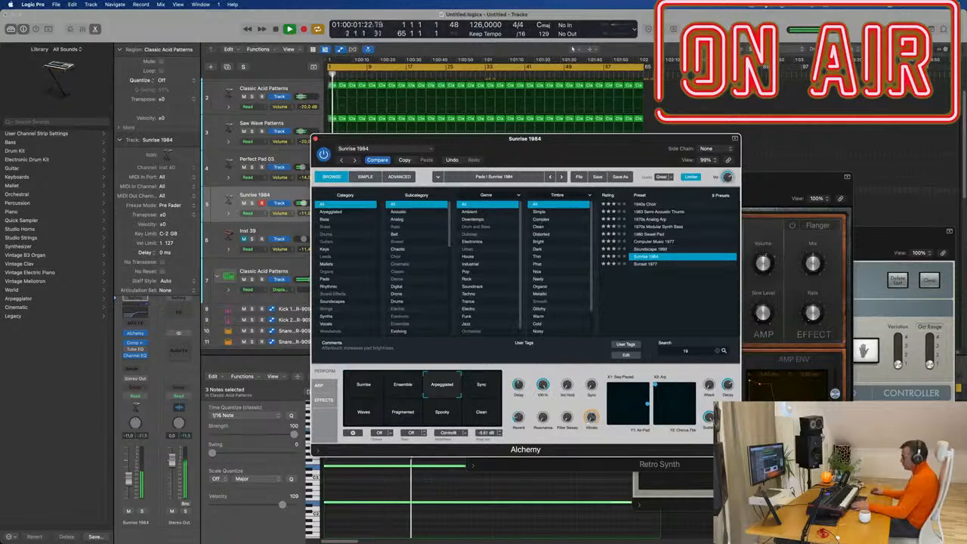
pyautogui.moveTo(625, 138); pyautogui.dragTo(780, 104)
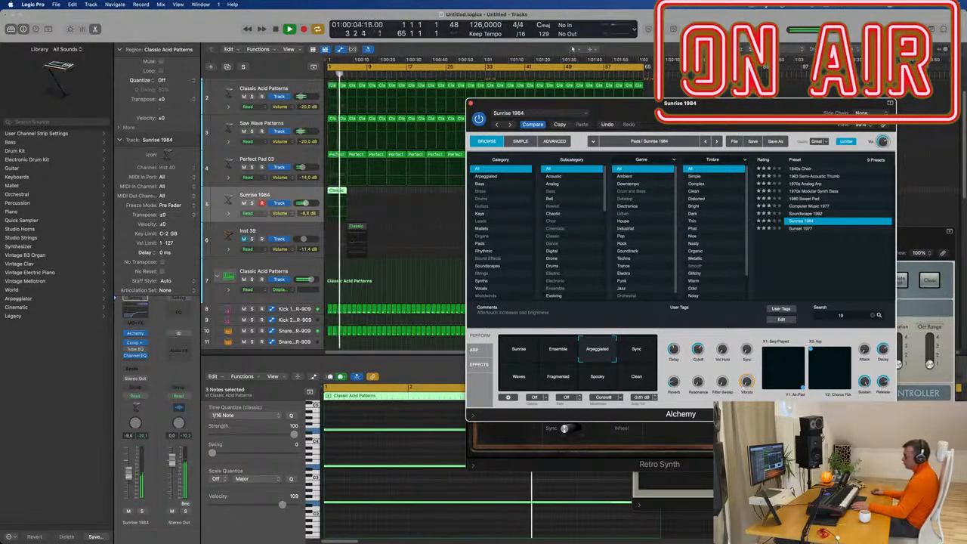
pyautogui.moveTo(529, 103); pyautogui.dragTo(433, 286)
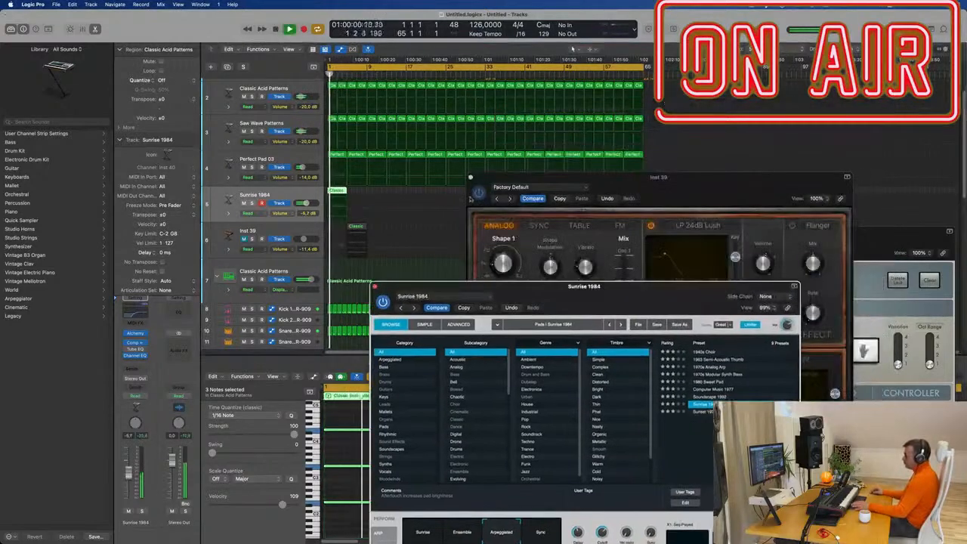
# Repeat the Sunrise 1984 track's four-bar region until it fills the arrangement up to bar 65.
pyautogui.click(449, 185)
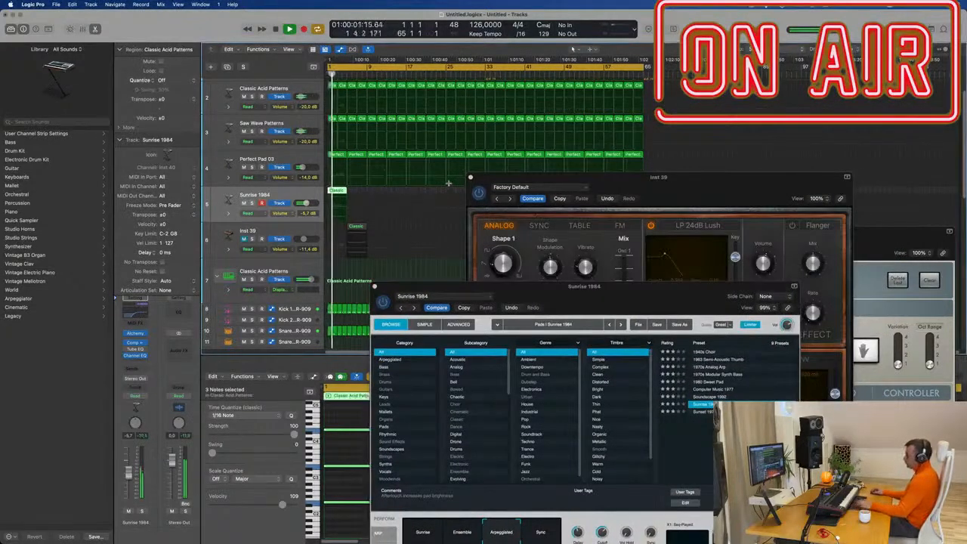
pyautogui.press('super+r')
pyautogui.press('super+r')
pyautogui.press('super+r')
pyautogui.press('super+r')
pyautogui.moveTo(599, 175); pyautogui.dragTo(819, 200)
pyautogui.click(302, 194)
pyautogui.press('super+r')
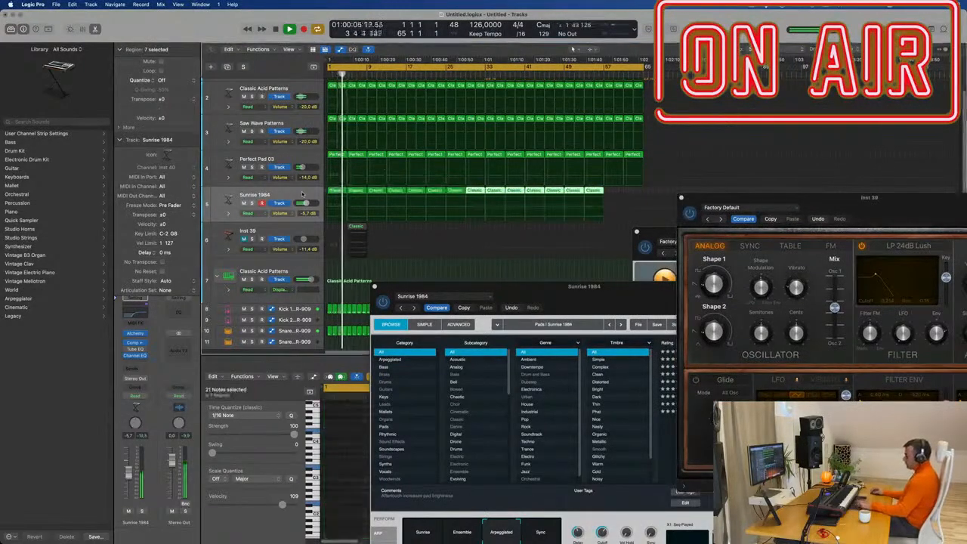
pyautogui.moveTo(625, 194); pyautogui.dragTo(577, 205)
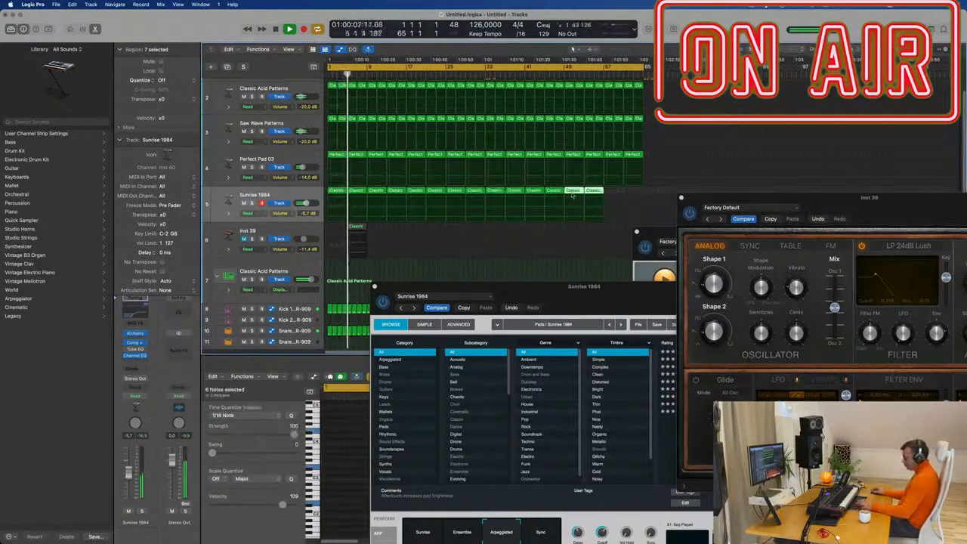
pyautogui.press('super+r')
# Close the Retro Synth window, reposition Alchemy, and raise the Sunrise 1984 track's volume to -4.4 dB.
pyautogui.moveTo(775, 198); pyautogui.dragTo(597, 188)
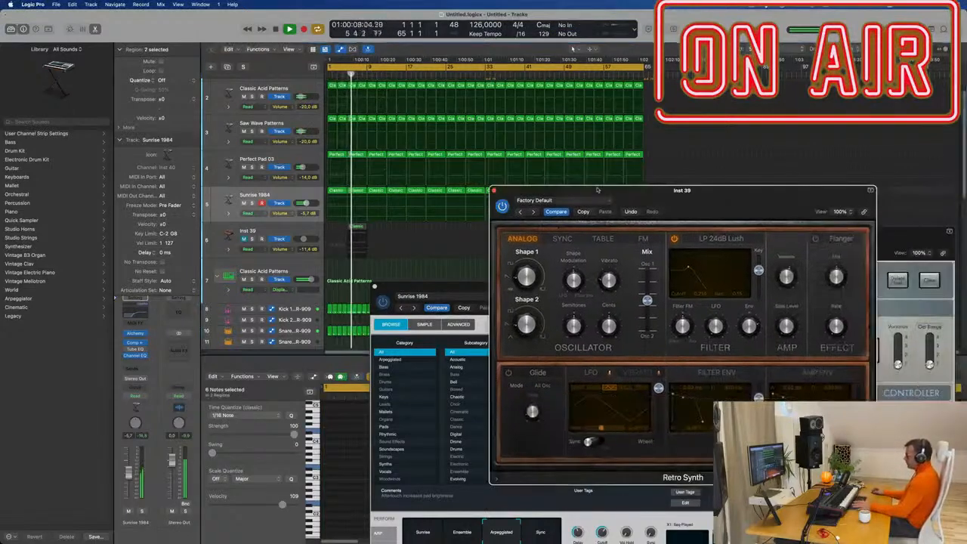
pyautogui.click(496, 188)
pyautogui.moveTo(504, 286); pyautogui.dragTo(564, 219)
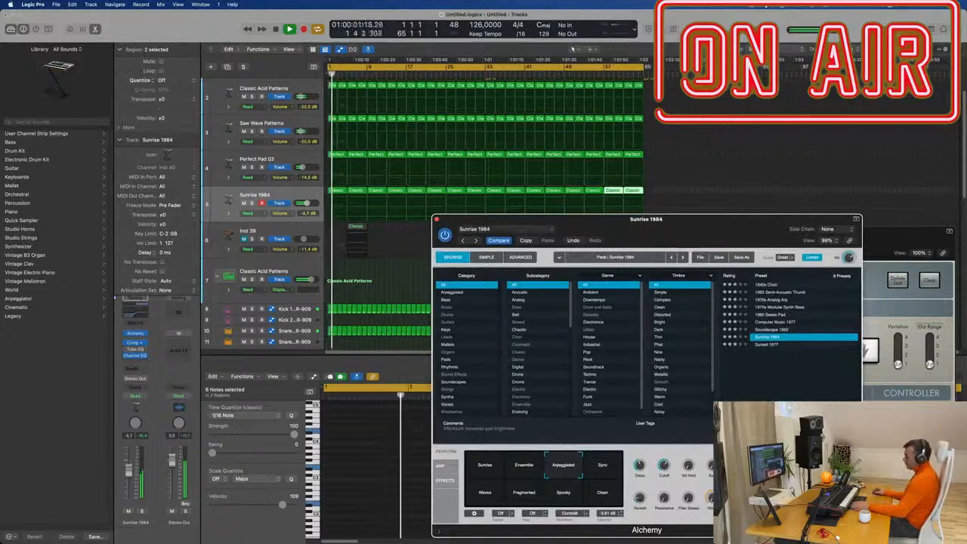
pyautogui.moveTo(127, 474); pyautogui.dragTo(128, 470)
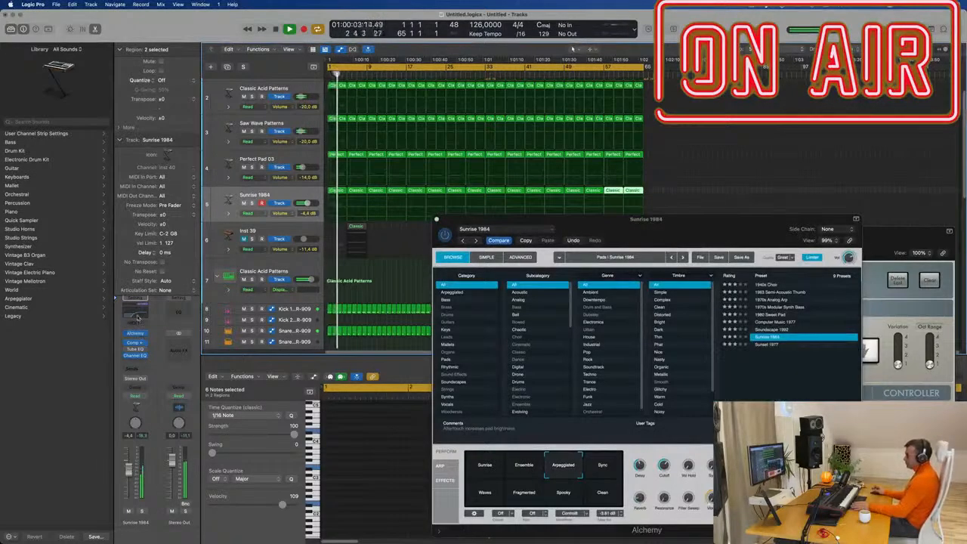
# Set the Channel EQ low cut on the Sunrise 1984 track to 382 Hz, then close the EQ and Alchemy windows.
pyautogui.click(137, 315)
pyautogui.moveTo(601, 263); pyautogui.dragTo(571, 258)
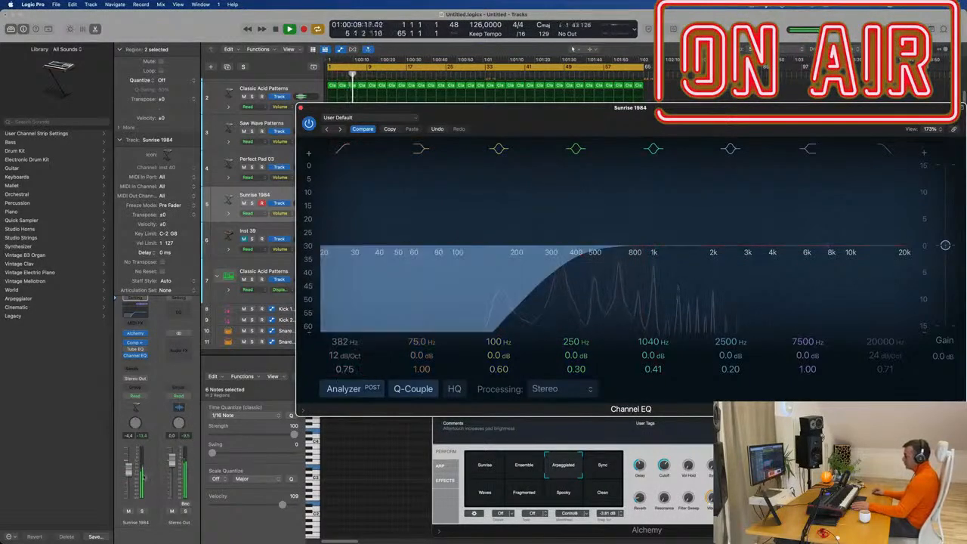
pyautogui.click(309, 83)
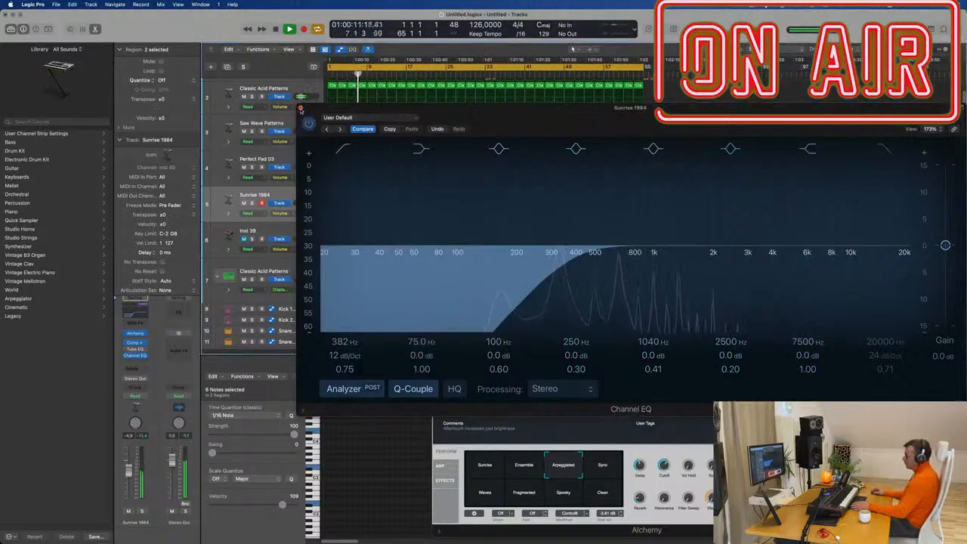
pyautogui.click(301, 109)
pyautogui.moveTo(699, 227); pyautogui.dragTo(540, 218)
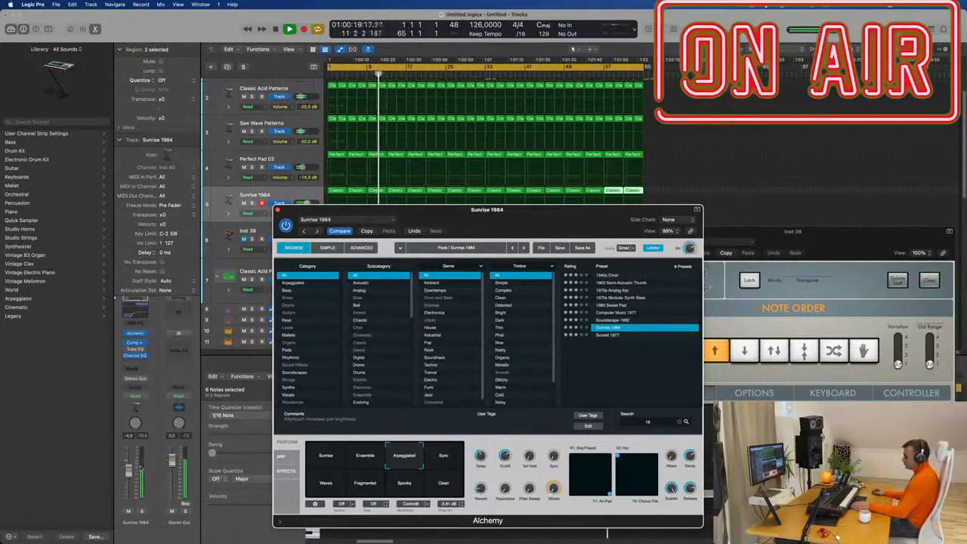
pyautogui.click(277, 210)
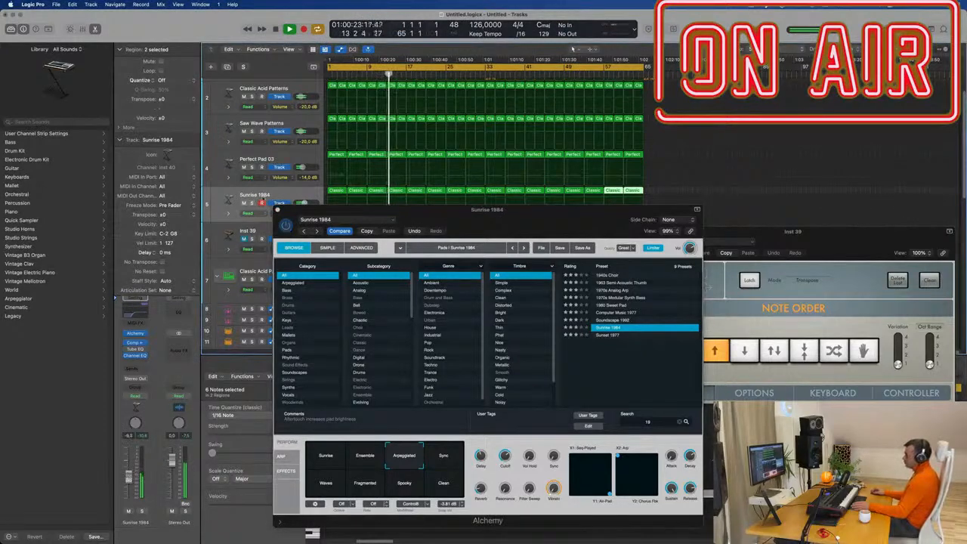
# Close the Alchemy window and restart playback from the beginning of the arrangement.
pyautogui.click(277, 209)
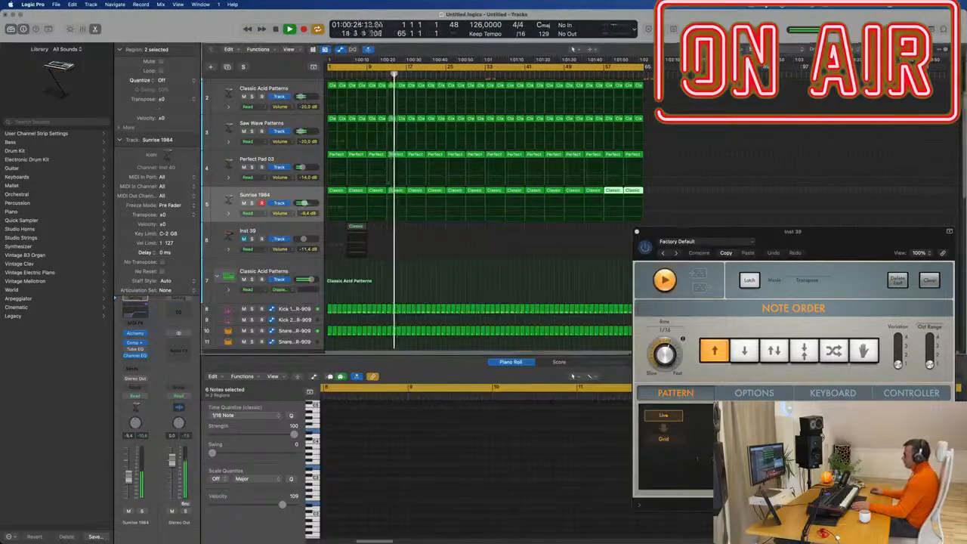
pyautogui.click(753, 5)
pyautogui.click(731, 23)
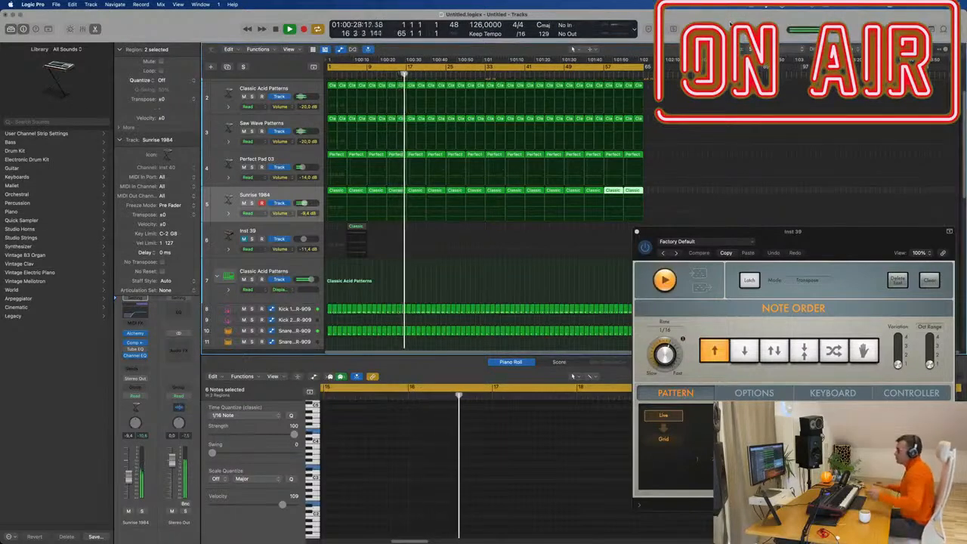
pyautogui.press('Return')
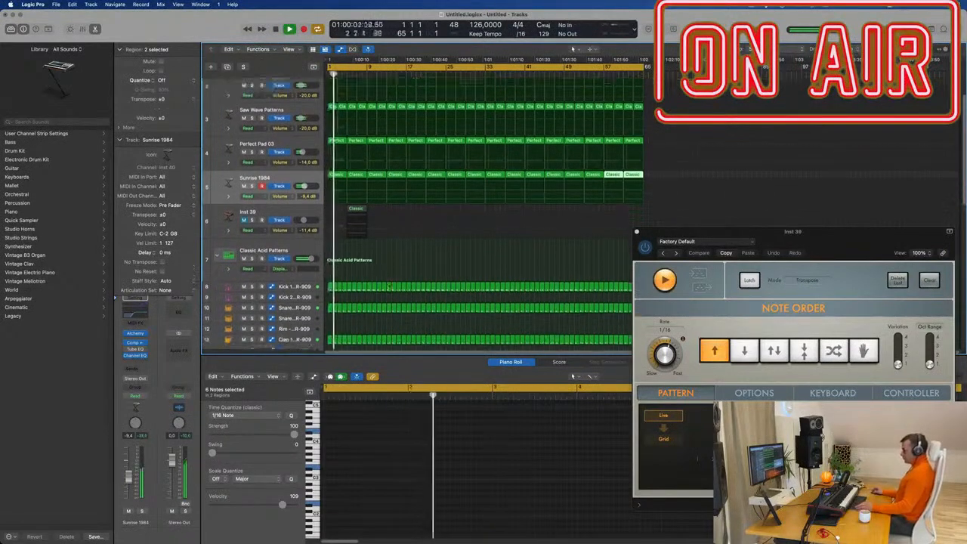
# Delete the TR-909 kick, snare, clap and hi-hat regions from bars 1 to 8, and restart playback from bar 1.
pyautogui.scroll(-3, 389, 284)
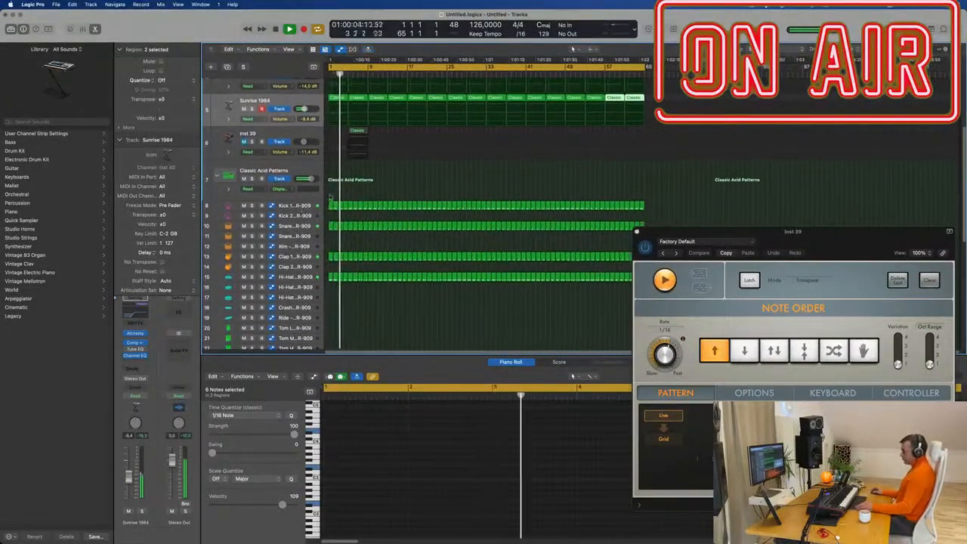
pyautogui.moveTo(328, 196); pyautogui.dragTo(328, 304)
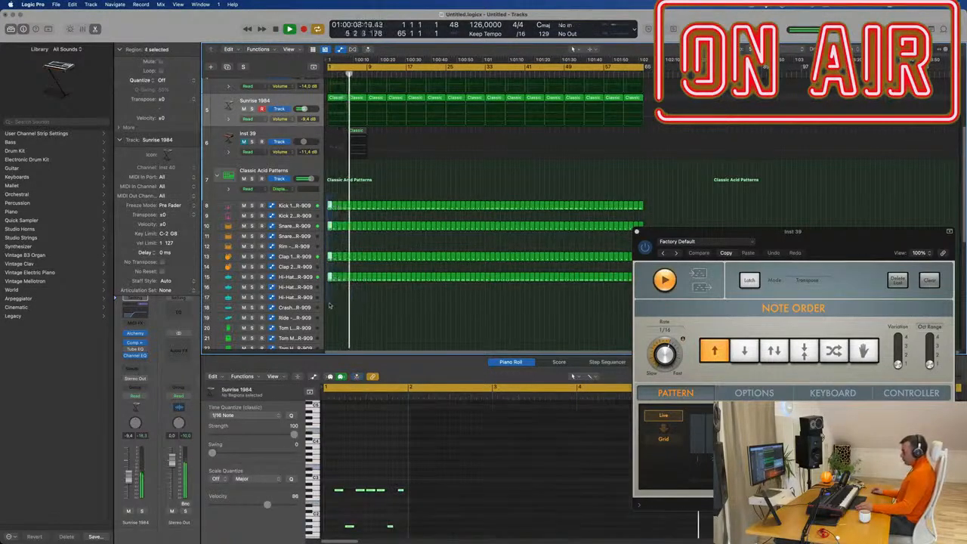
pyautogui.click(334, 220)
pyautogui.click(330, 226)
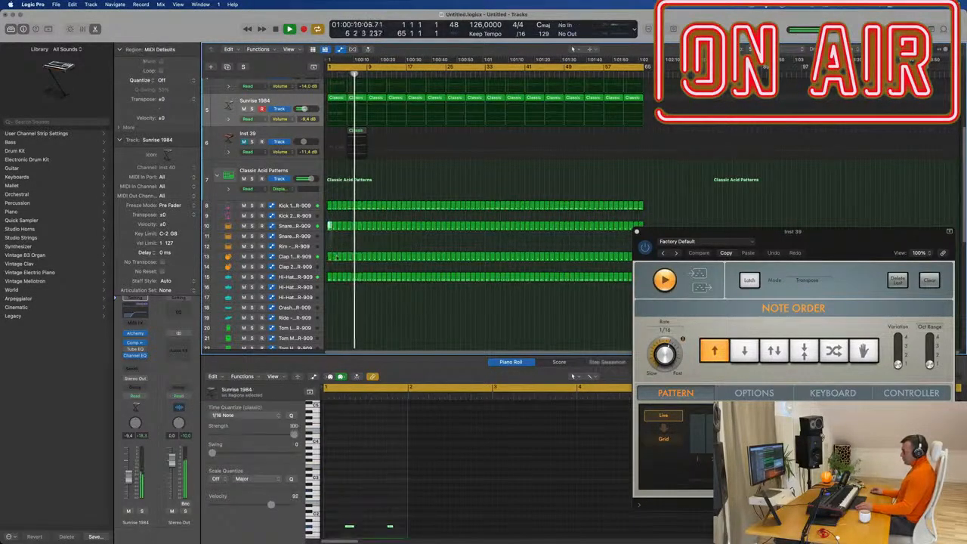
pyautogui.moveTo(337, 209); pyautogui.dragTo(364, 290)
pyautogui.press('Delete')
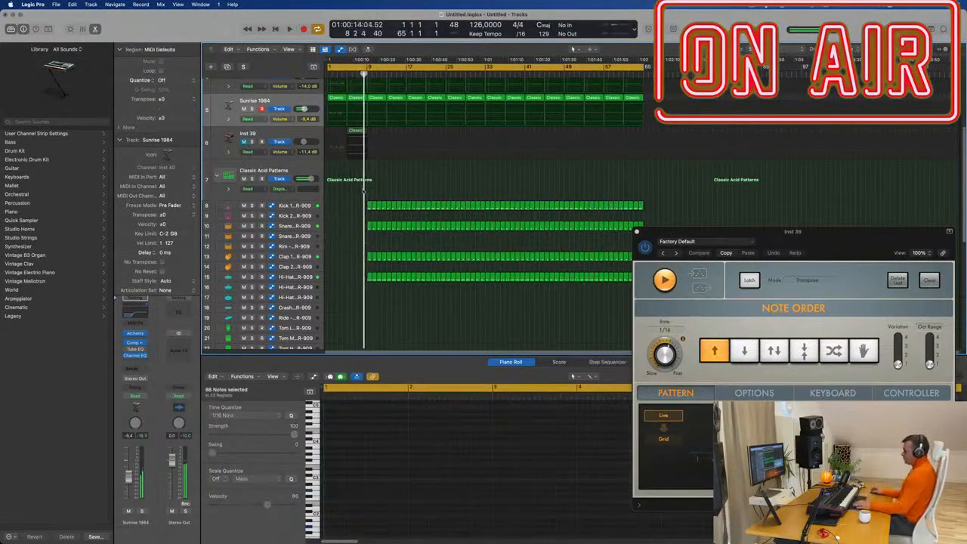
pyautogui.press('Return')
# Lower the opening Cutoff automation point on the first Classic Acid Patterns track to the bottom of its lane.
pyautogui.scroll(1, 365, 198)
pyautogui.scroll(3, 366, 198)
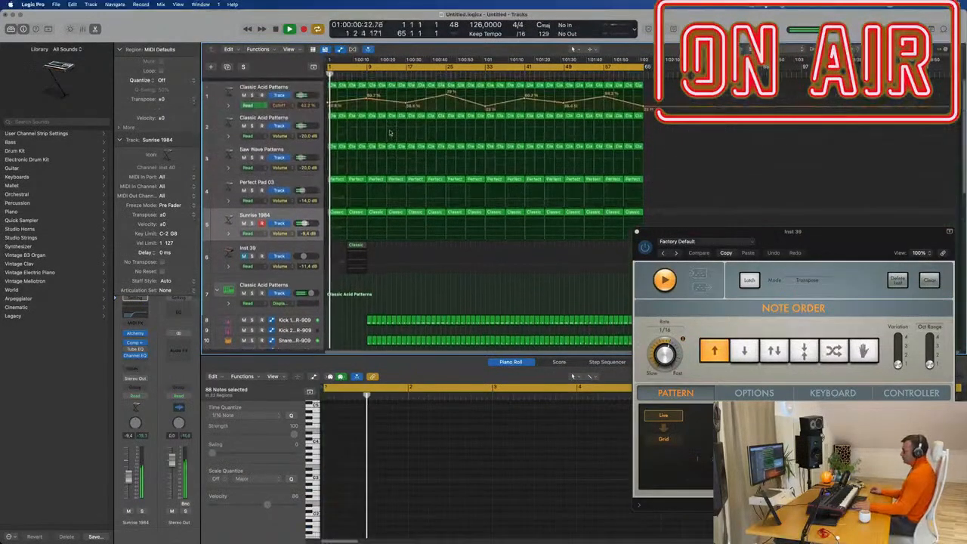
pyautogui.click(331, 80)
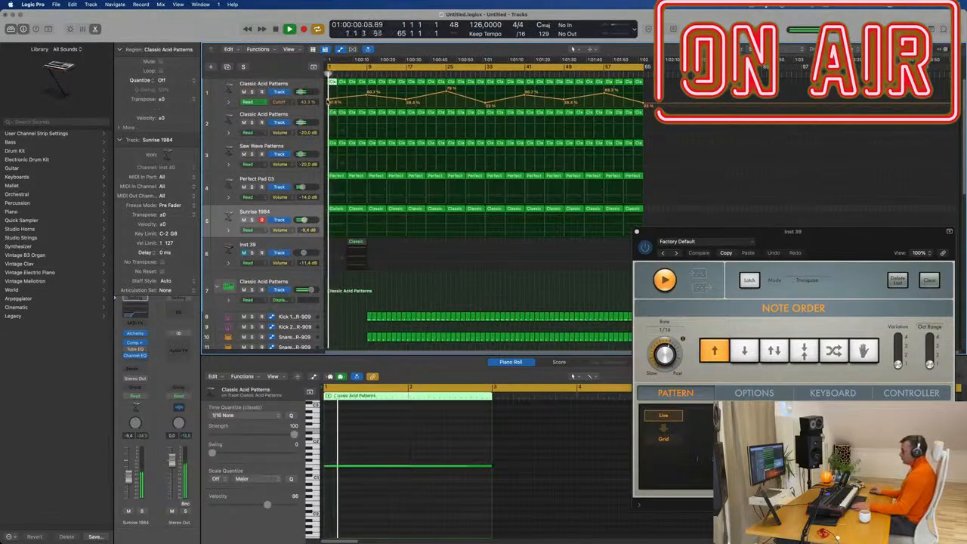
pyautogui.click(330, 104)
pyautogui.press('space')
pyautogui.scroll(-1, 331, 127)
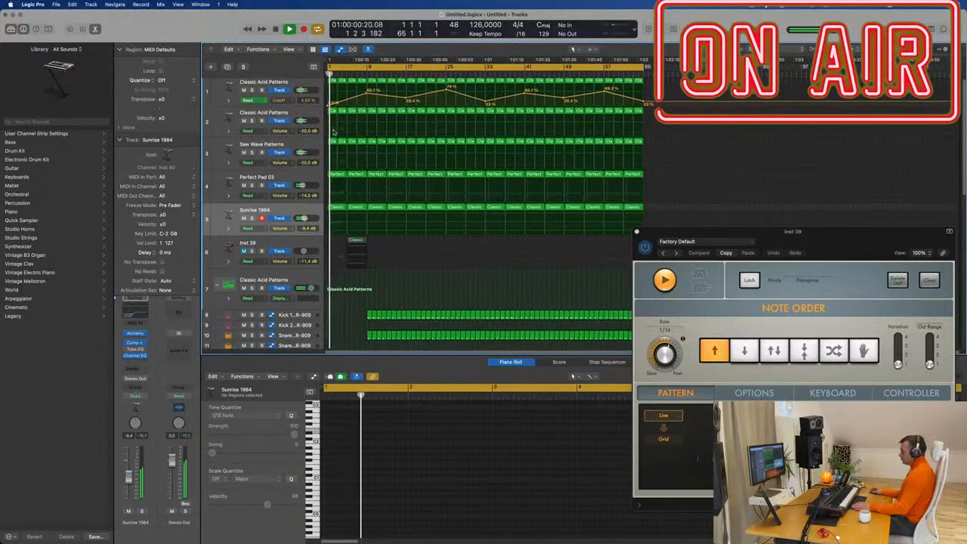
# Delete the four regions covering bars 1 to 8 on the second Classic Acid Patterns track.
pyautogui.click(332, 112)
pyautogui.press('Delete')
pyautogui.click(342, 112)
pyautogui.press('Delete')
pyautogui.click(352, 112)
pyautogui.press('Delete')
pyautogui.click(362, 112)
pyautogui.press('Delete')
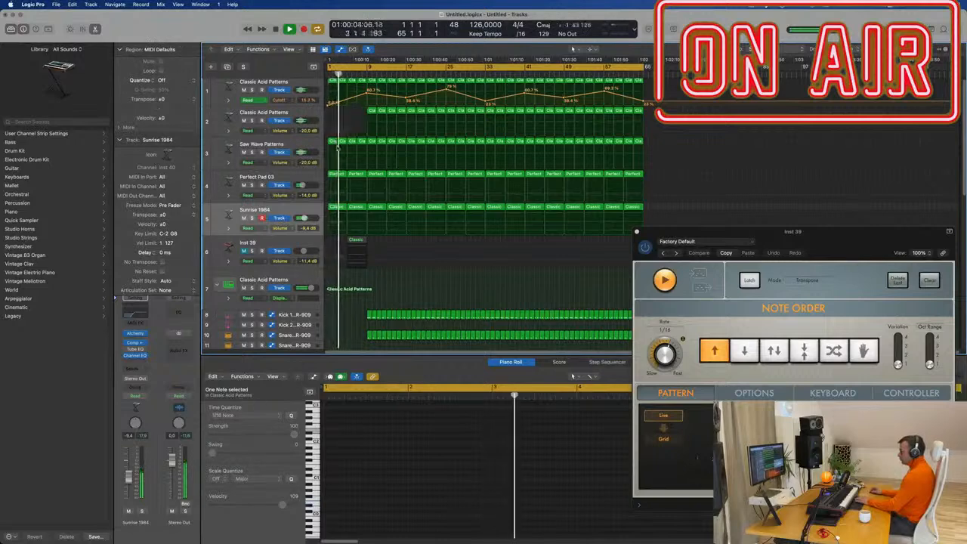
pyautogui.press('space')
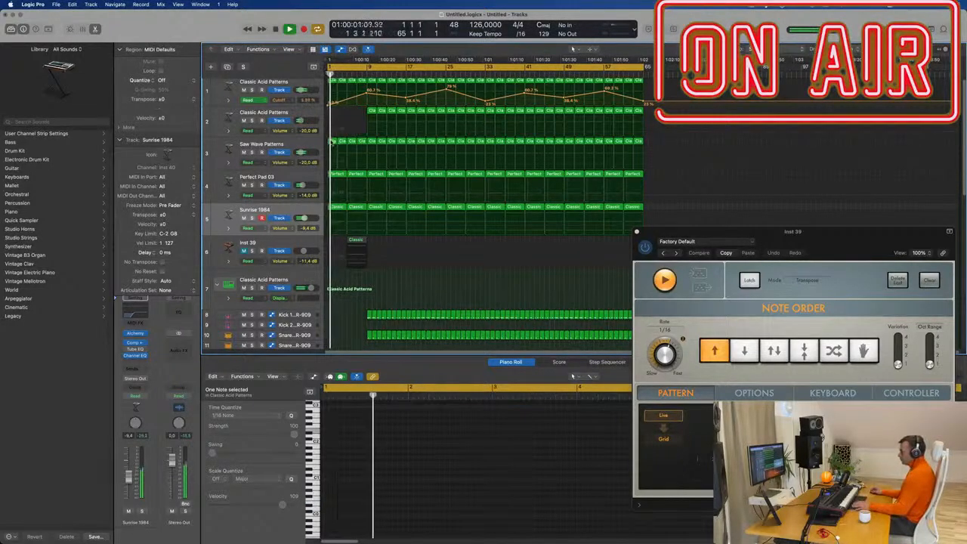
# Delete the Saw Wave Patterns regions from bars 1 to 8.
pyautogui.moveTo(342, 142); pyautogui.dragTo(363, 143)
pyautogui.press('Delete')
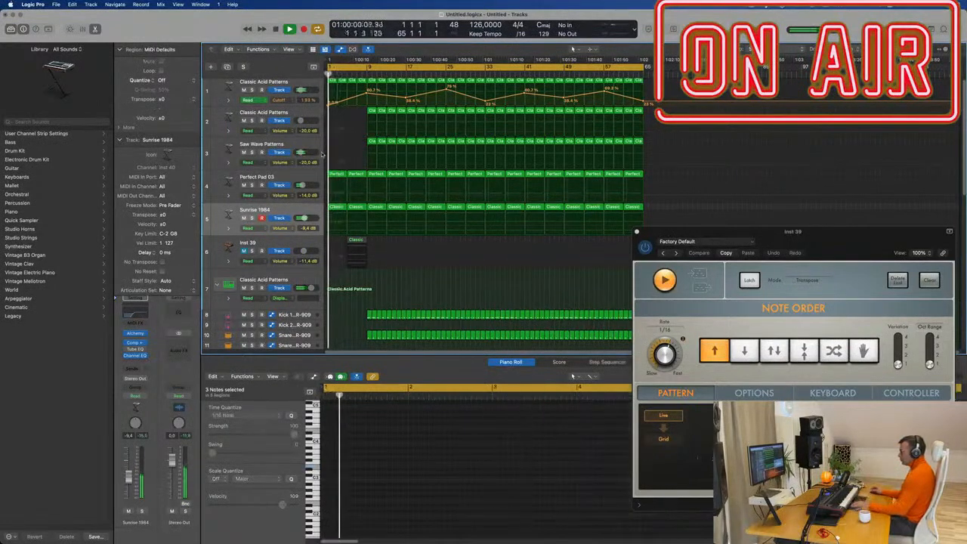
pyautogui.press('space')
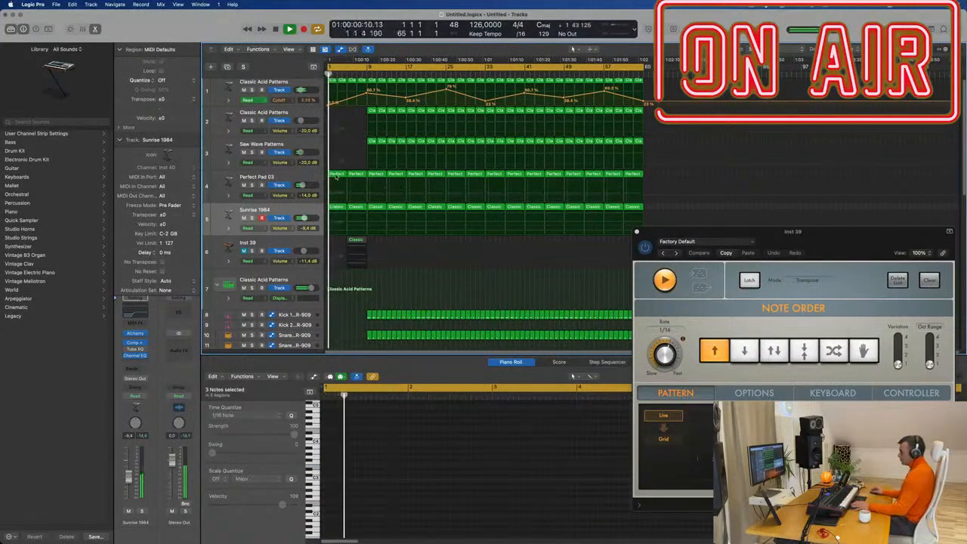
# Delete the two Perfect Pad 03 regions covering bars 1 to 8, keeping the track itself.
pyautogui.click(336, 176)
pyautogui.press('Delete')
pyautogui.press('Delete')
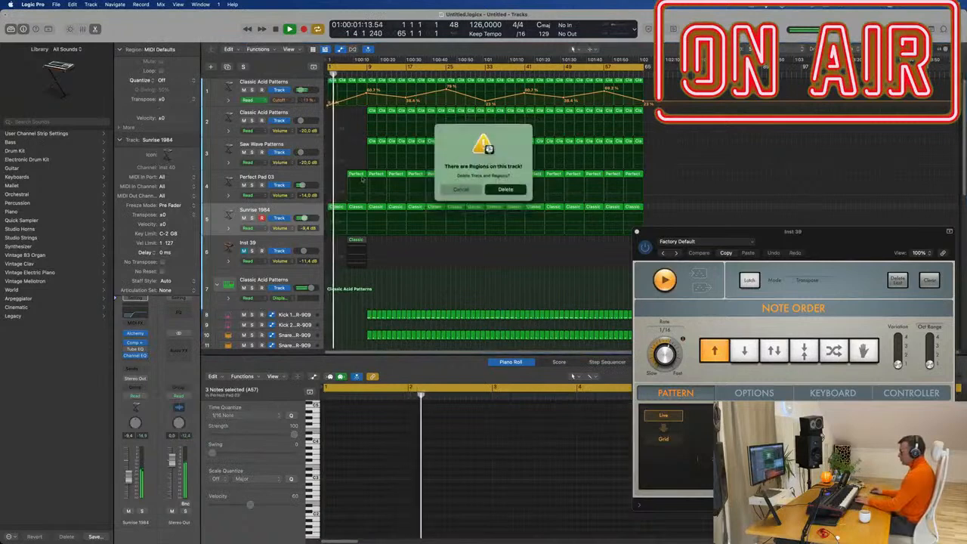
pyautogui.press('Escape')
pyautogui.press('Delete')
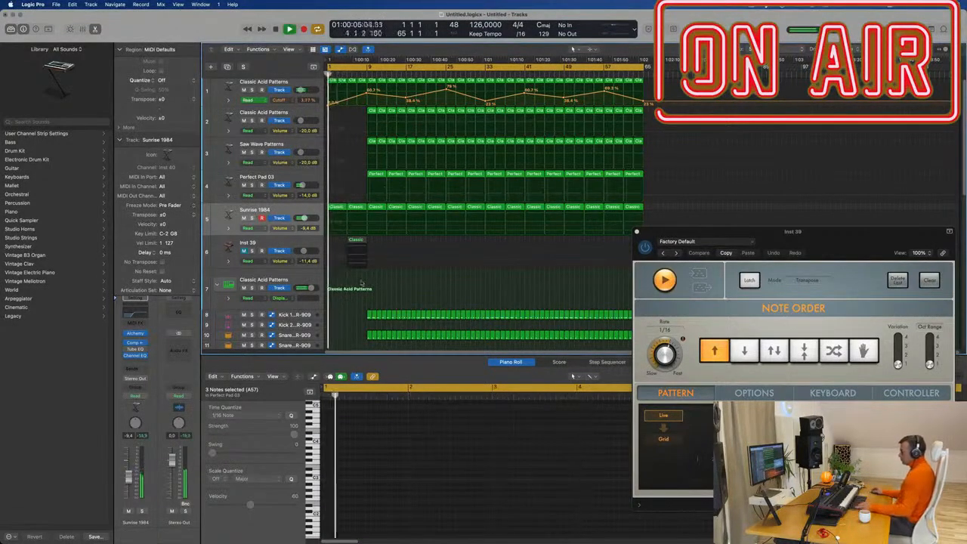
# Set the Sunrise 1984 track's automation mode to Touch, bring up Alchemy's Cutoff as its automation parameter, and close Alchemy.
pyautogui.scroll(-3, 368, 282)
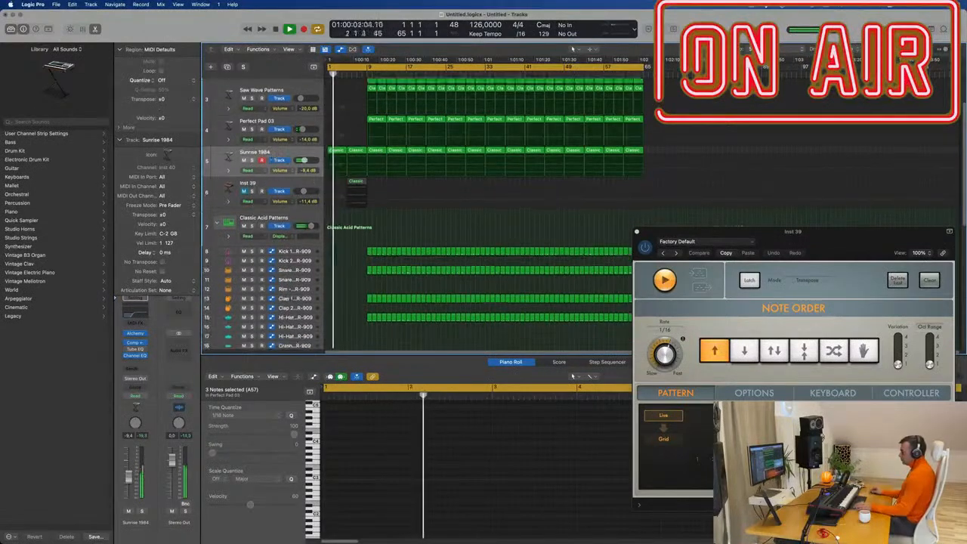
pyautogui.click(281, 156)
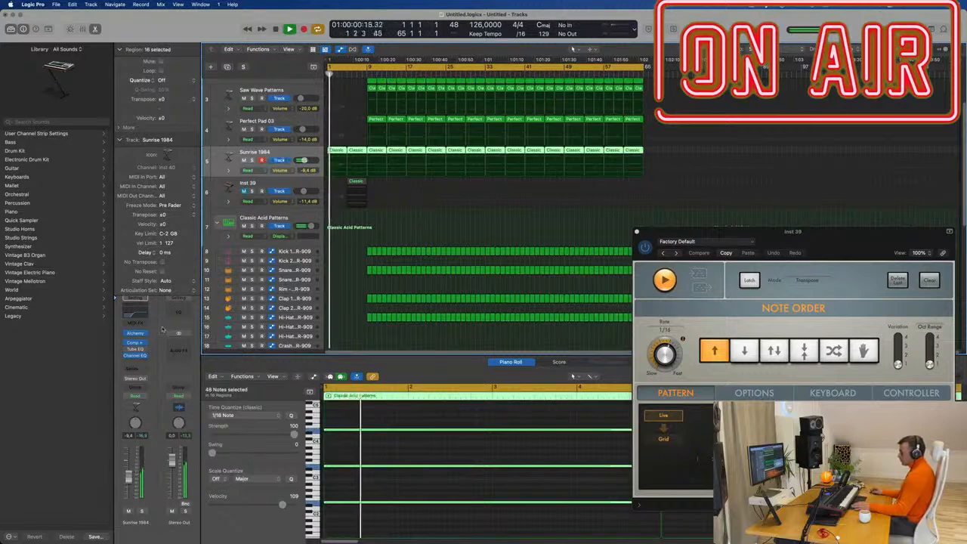
pyautogui.click(138, 397)
pyautogui.click(162, 359)
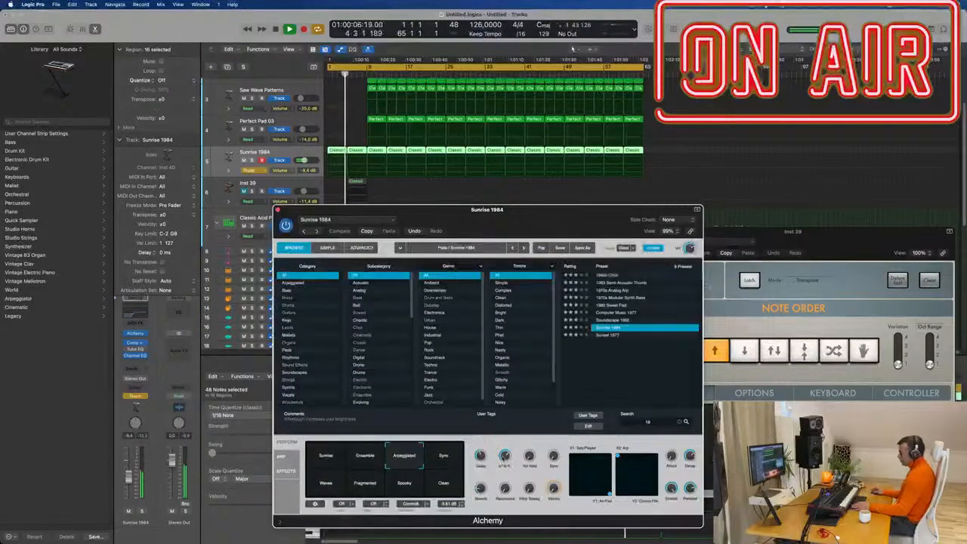
pyautogui.click(277, 210)
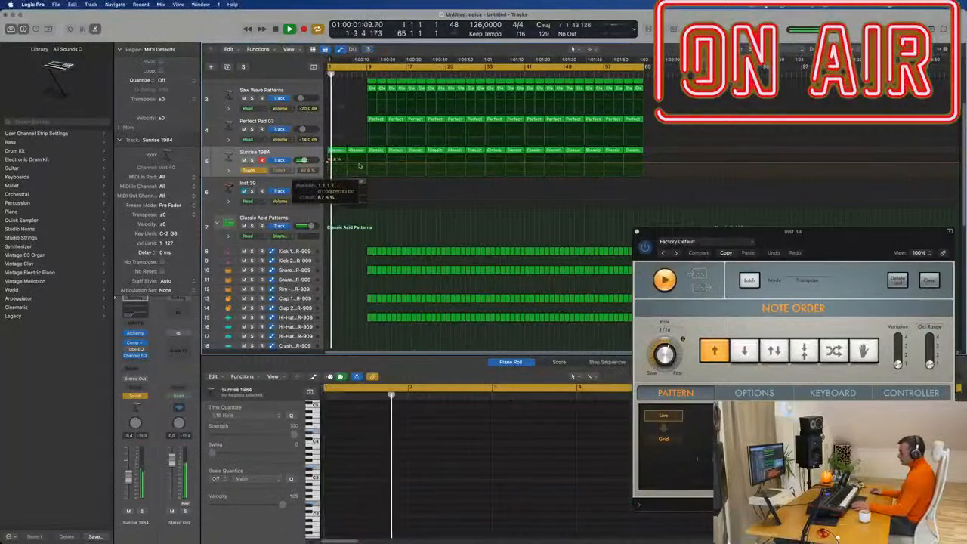
# Shape the Sunrise 1984 cutoff automation with points at bars 1 and 9, and return its automation mode to Read.
pyautogui.press('Return')
pyautogui.press('space')
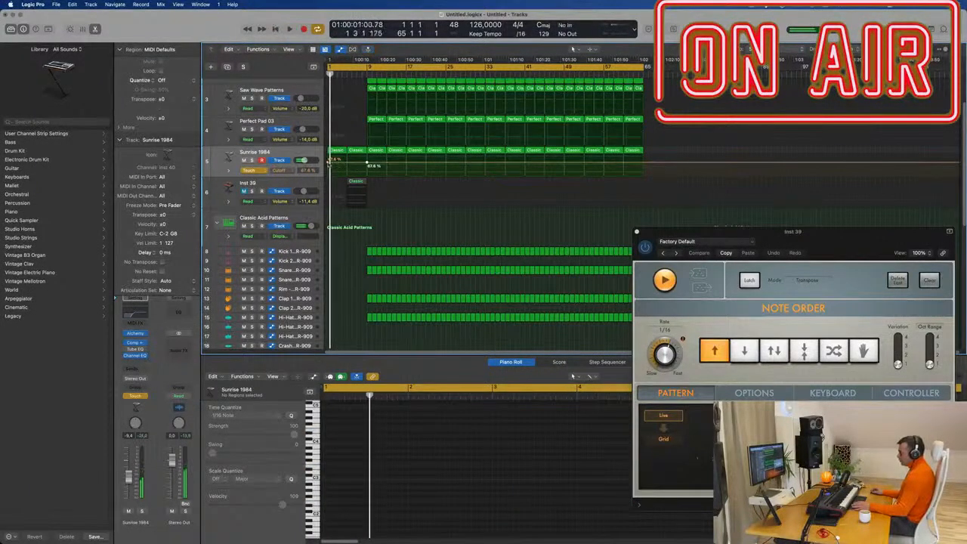
pyautogui.press('space')
pyautogui.click(254, 172)
pyautogui.click(257, 164)
# Delete the TR-909 conga and TR-808 shaker regions from bars 1 to 8, and restart playback from bar 1.
pyautogui.scroll(-10, 358, 224)
pyautogui.press('Return')
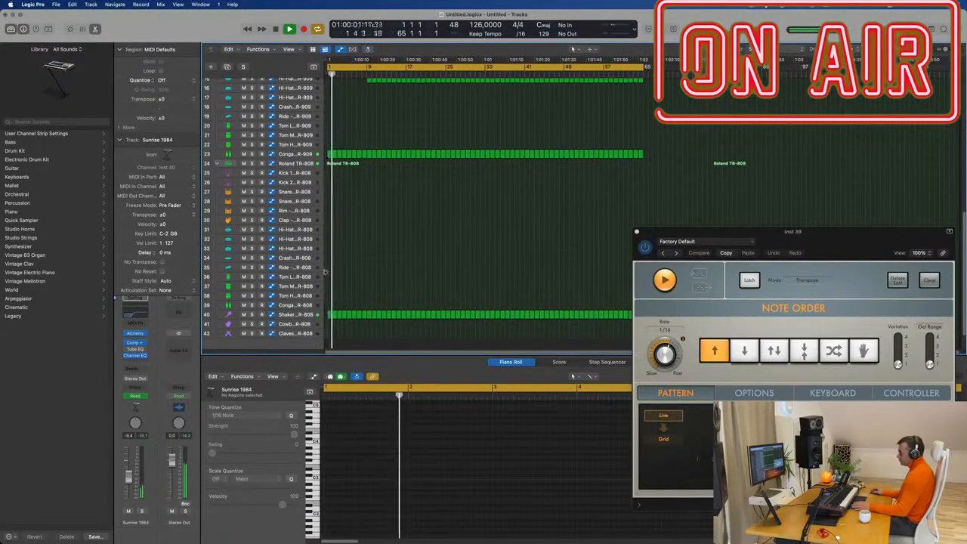
pyautogui.moveTo(328, 147); pyautogui.dragTo(364, 323)
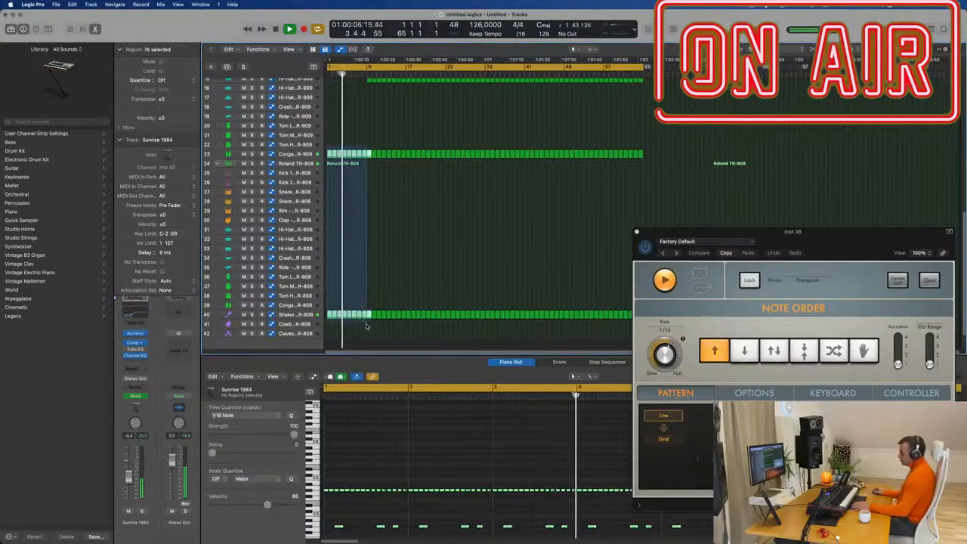
pyautogui.press('Delete')
pyautogui.press('Return')
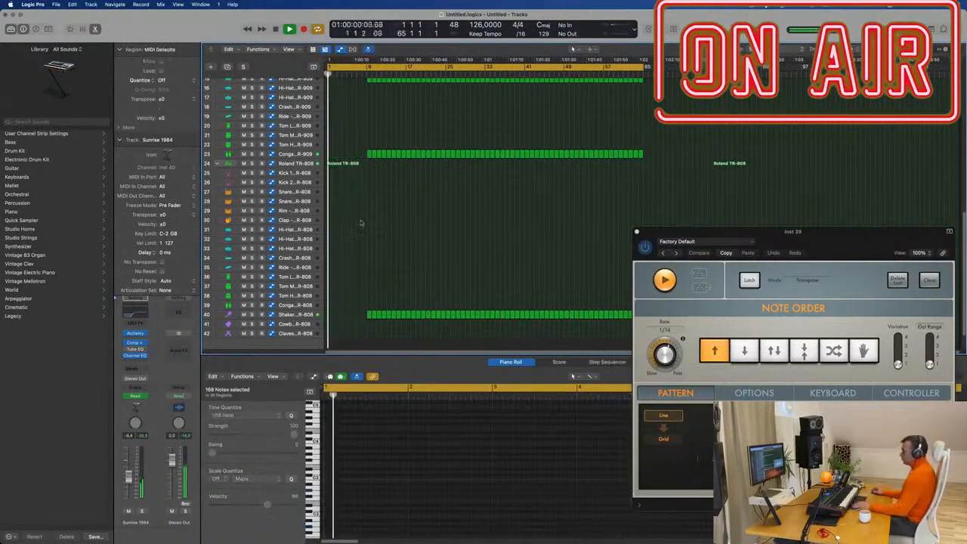
# Delete the regions in bars 9 to 16 on the second Classic Acid Patterns, Saw Wave Patterns and Perfect Pad 03 tracks.
pyautogui.scroll(6, 361, 222)
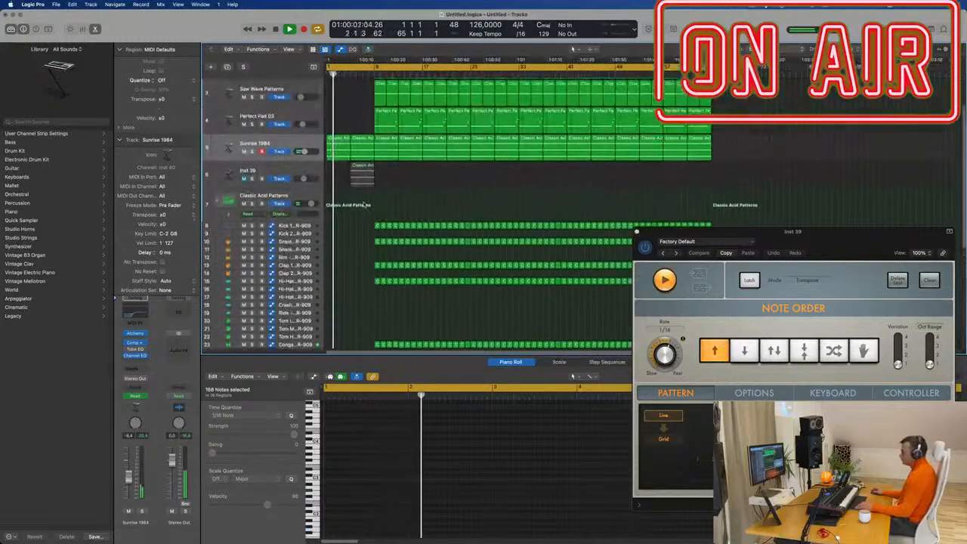
pyautogui.scroll(2, 365, 205)
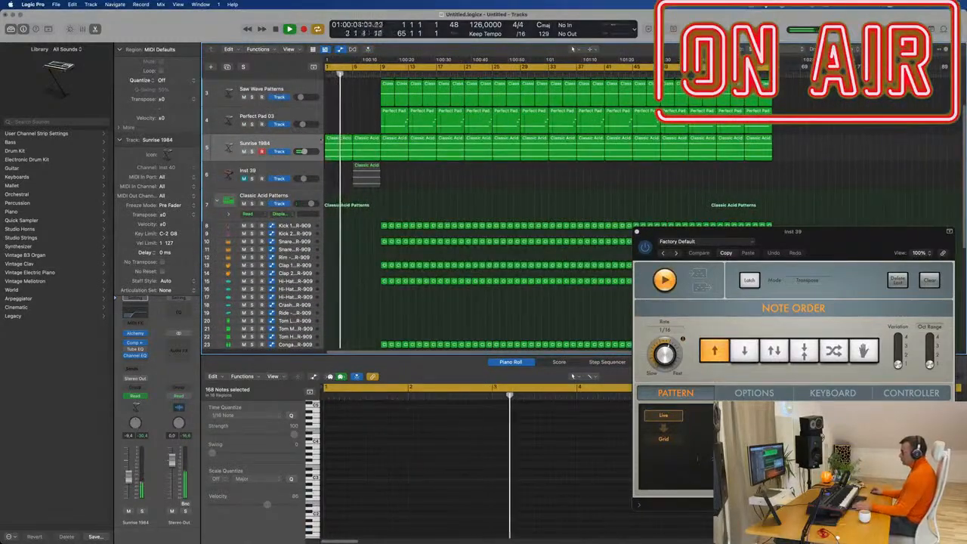
pyautogui.scroll(2, 354, 144)
pyautogui.scroll(3, 355, 144)
pyautogui.scroll(-2, 355, 144)
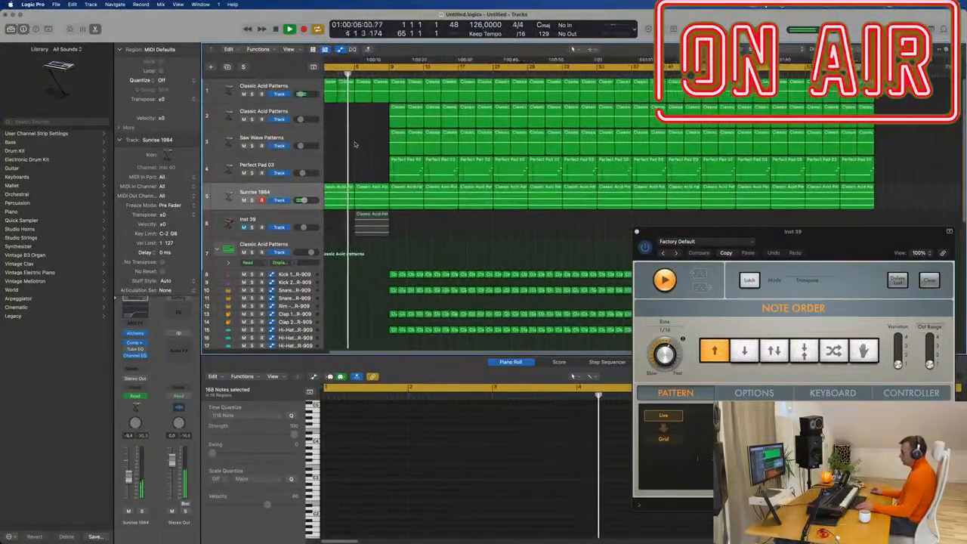
pyautogui.scroll(1, 354, 149)
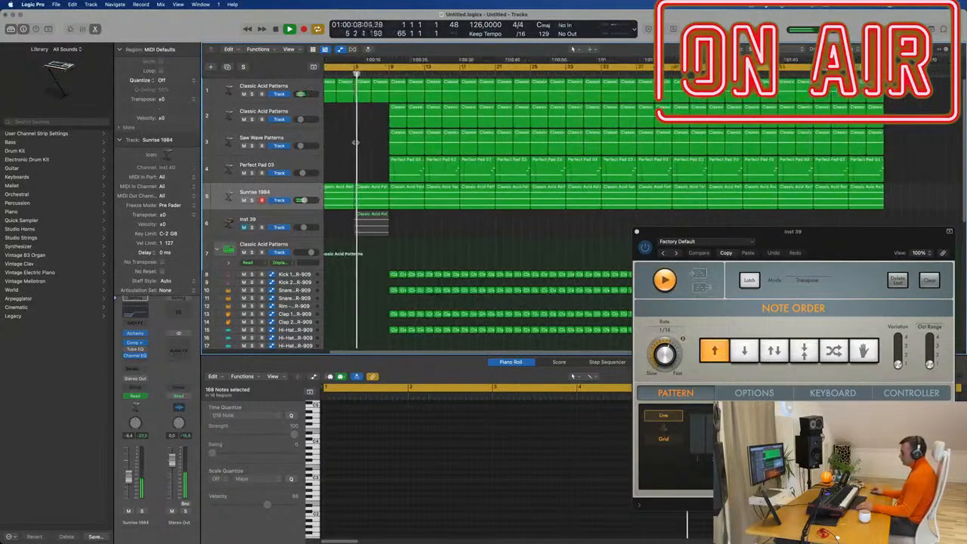
pyautogui.scroll(1, 351, 155)
pyautogui.scroll(-3, 351, 156)
pyautogui.scroll(-2, 355, 121)
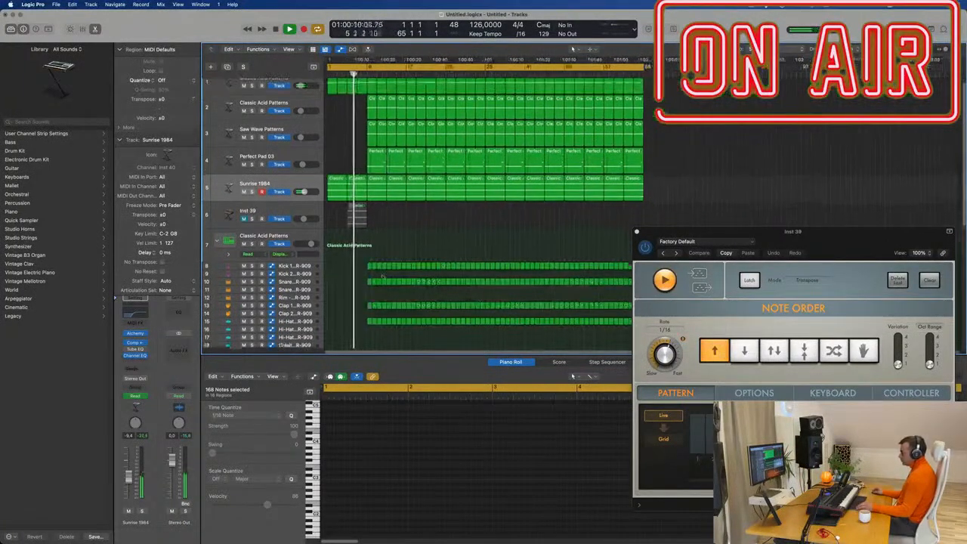
pyautogui.moveTo(359, 111); pyautogui.dragTo(403, 155)
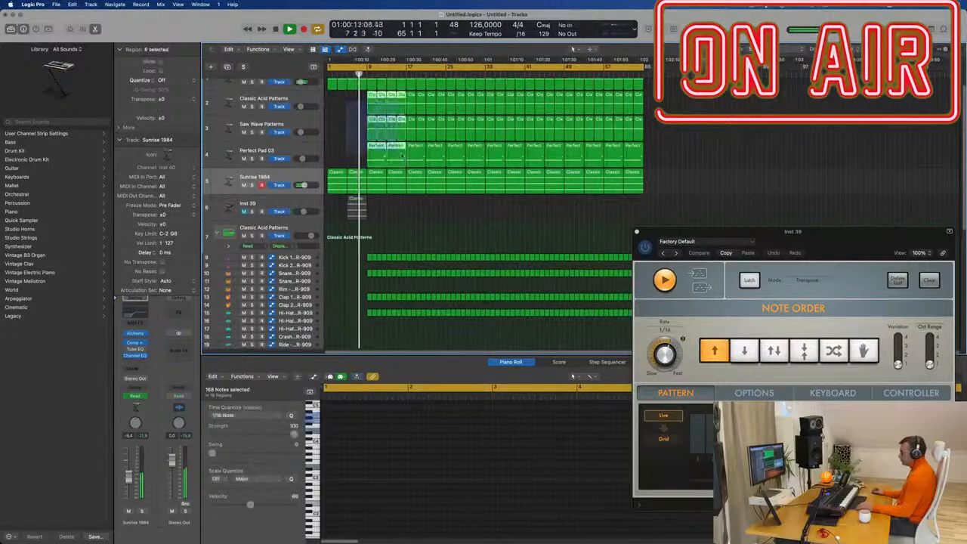
pyautogui.press('Delete')
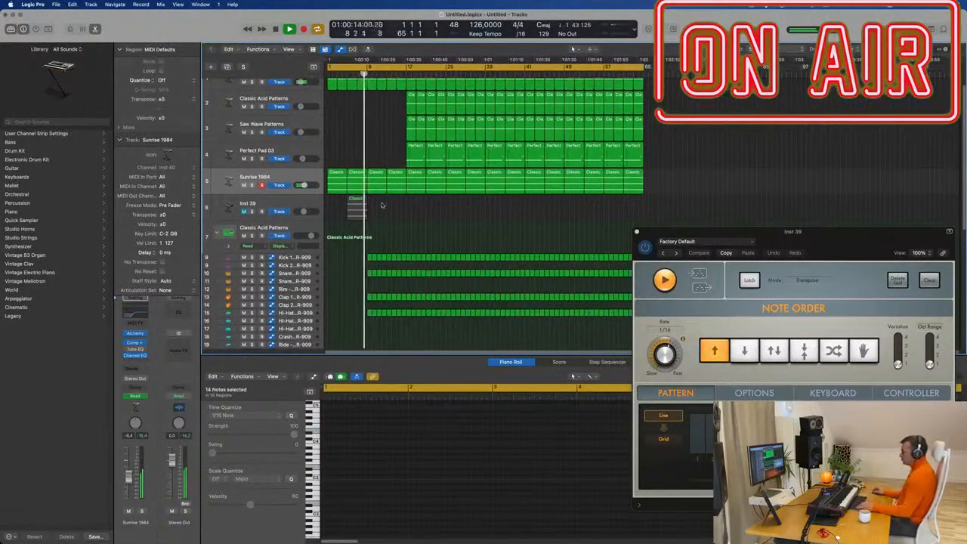
# Delete the TR-909 snare, clap, hi-hat and conga regions and the TR-808 shaker regions from bars 9 to 16, keeping the kick.
pyautogui.scroll(1, 402, 226)
pyautogui.scroll(-2, 405, 230)
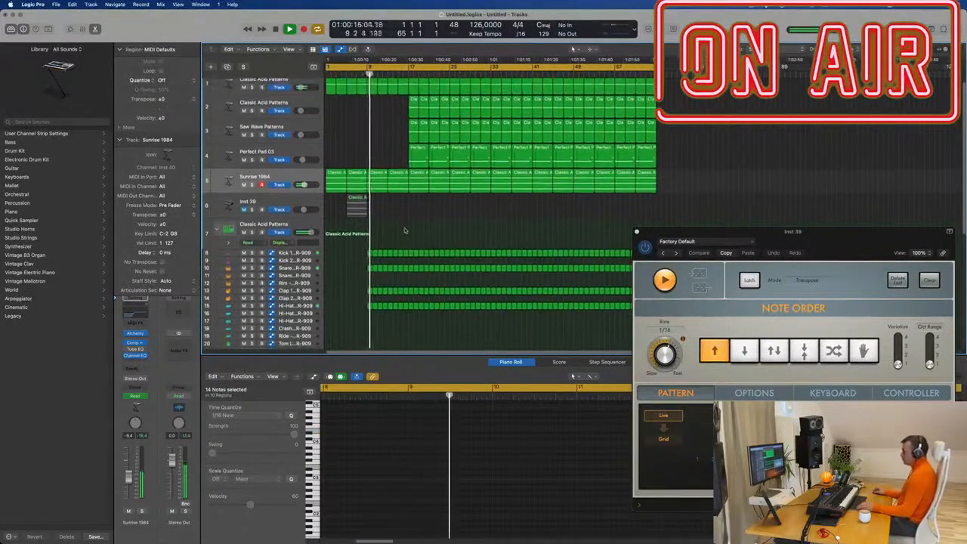
pyautogui.scroll(-4, 404, 230)
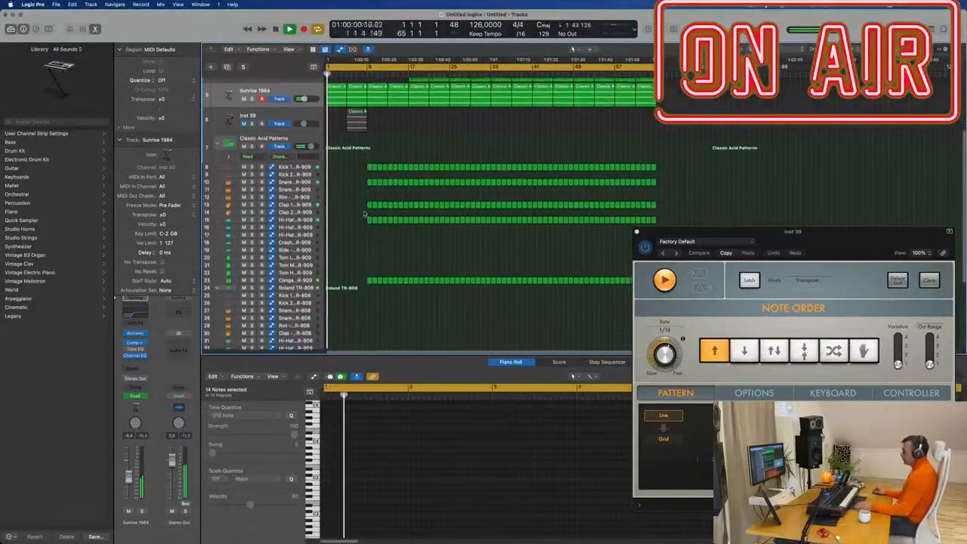
pyautogui.scroll(-3, 356, 185)
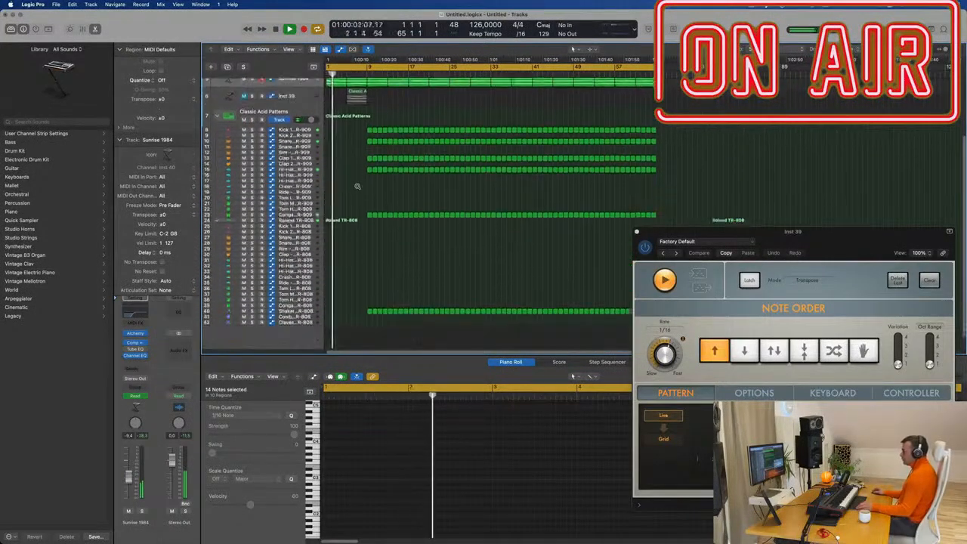
pyautogui.moveTo(355, 135); pyautogui.dragTo(385, 331)
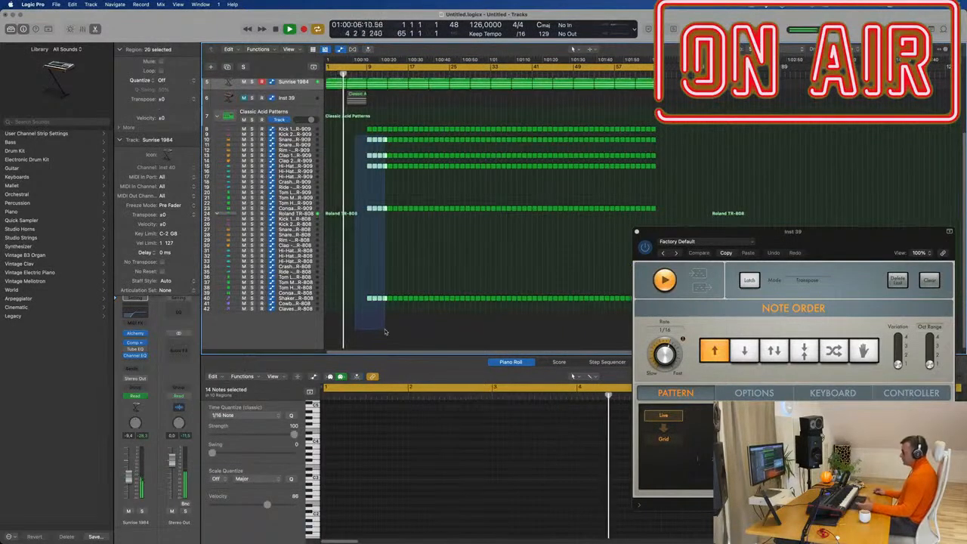
pyautogui.press('Delete')
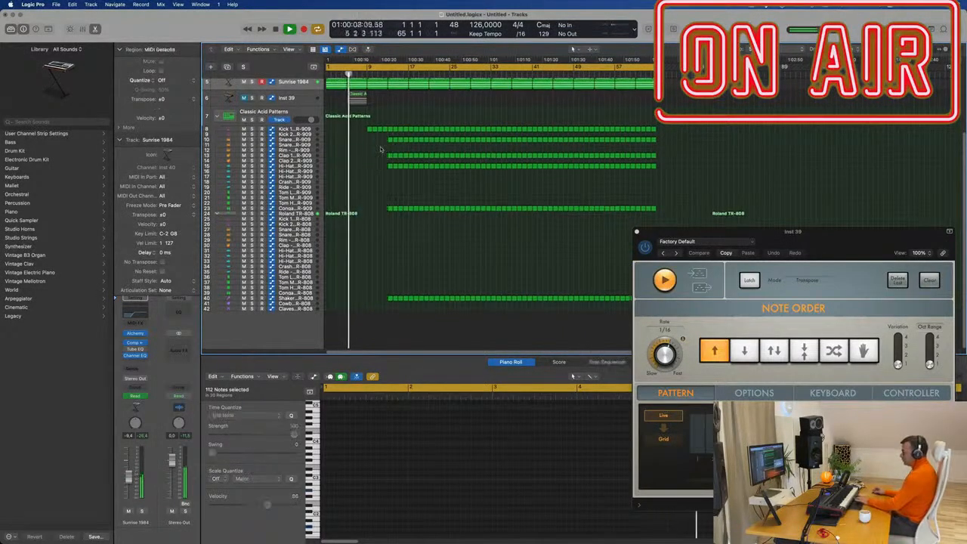
pyautogui.moveTo(381, 141); pyautogui.dragTo(398, 298)
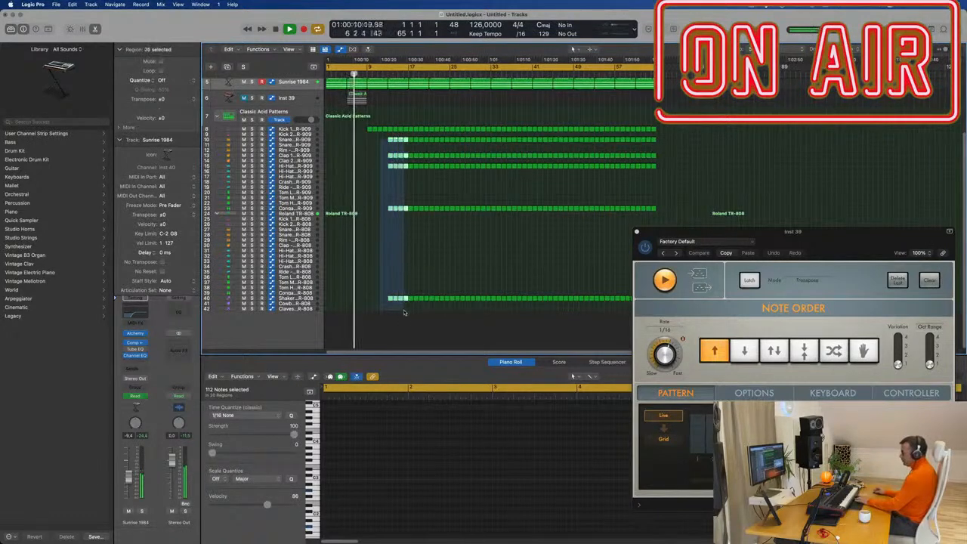
pyautogui.press('Delete')
# Enlarge the Sunrise 1984 track and shape its cutoff automation to fall after bar 9 to about 45 % at bar 17.
pyautogui.scroll(5, 370, 242)
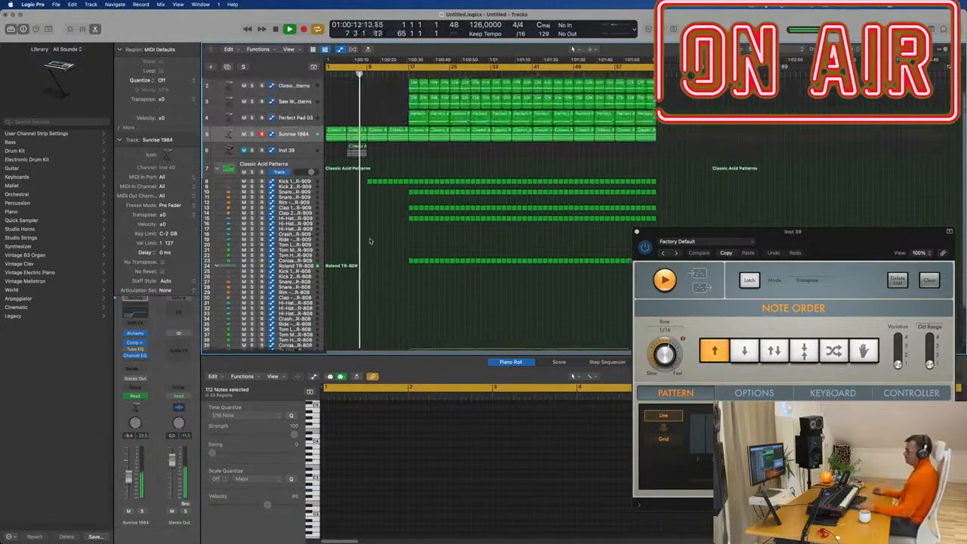
pyautogui.scroll(5, 371, 240)
pyautogui.scroll(-4, 374, 243)
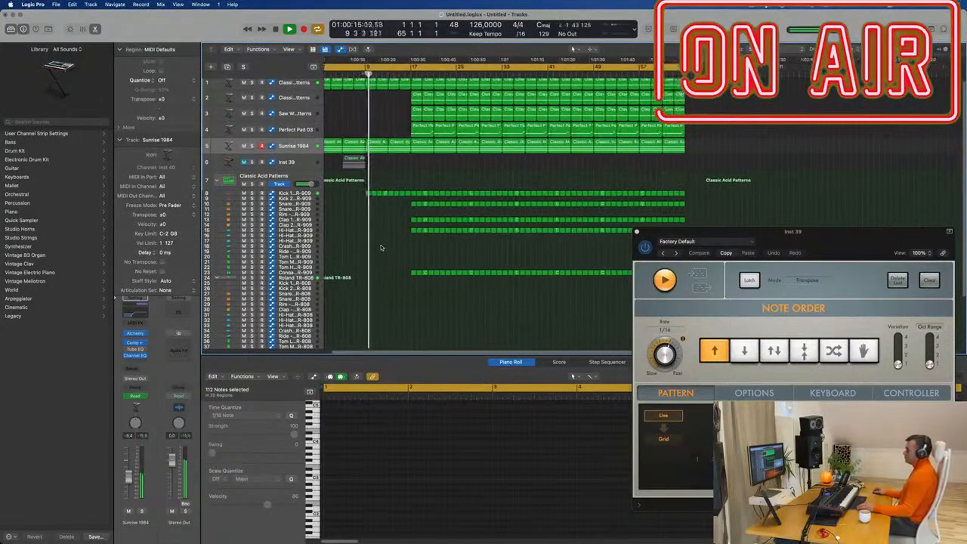
pyautogui.scroll(2, 381, 248)
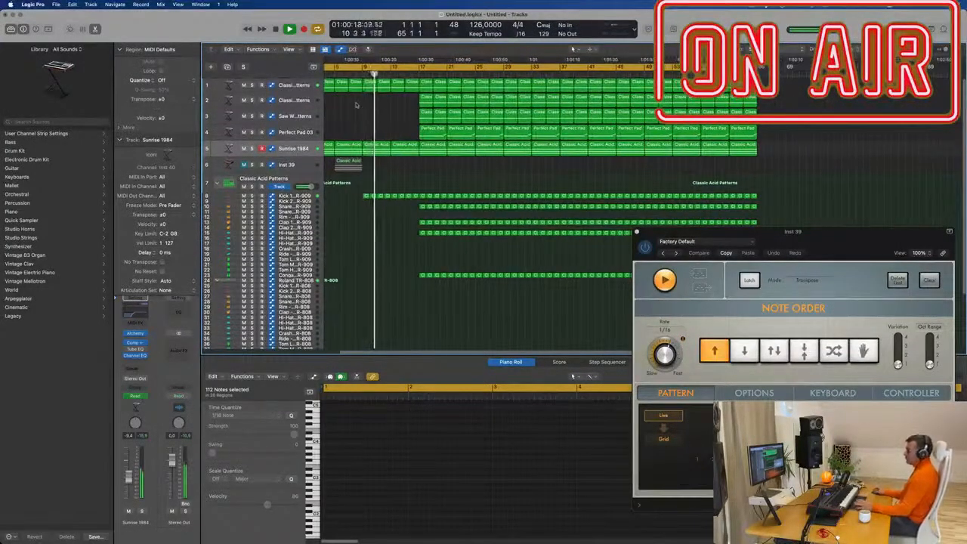
pyautogui.moveTo(294, 155); pyautogui.dragTo(294, 186)
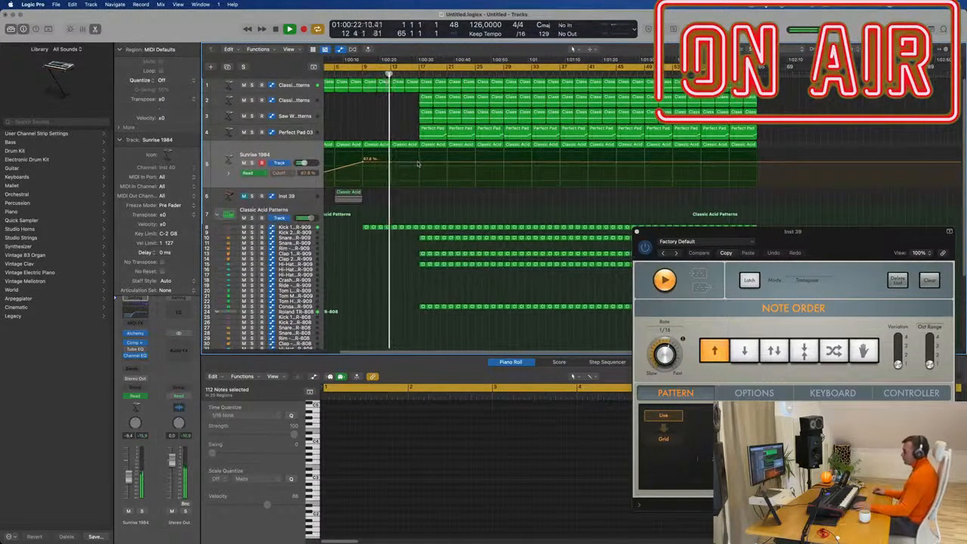
pyautogui.moveTo(391, 162); pyautogui.dragTo(421, 173)
pyautogui.scroll(-3, 396, 114)
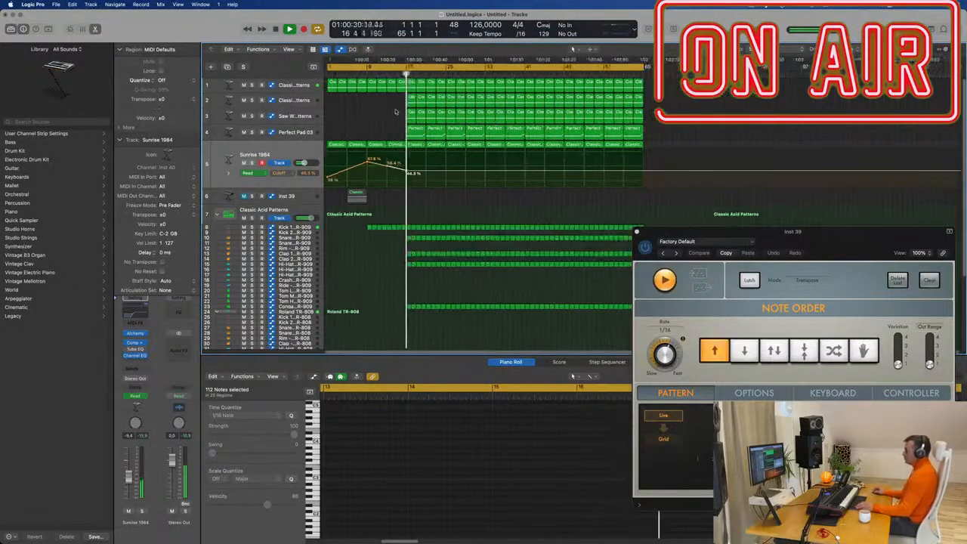